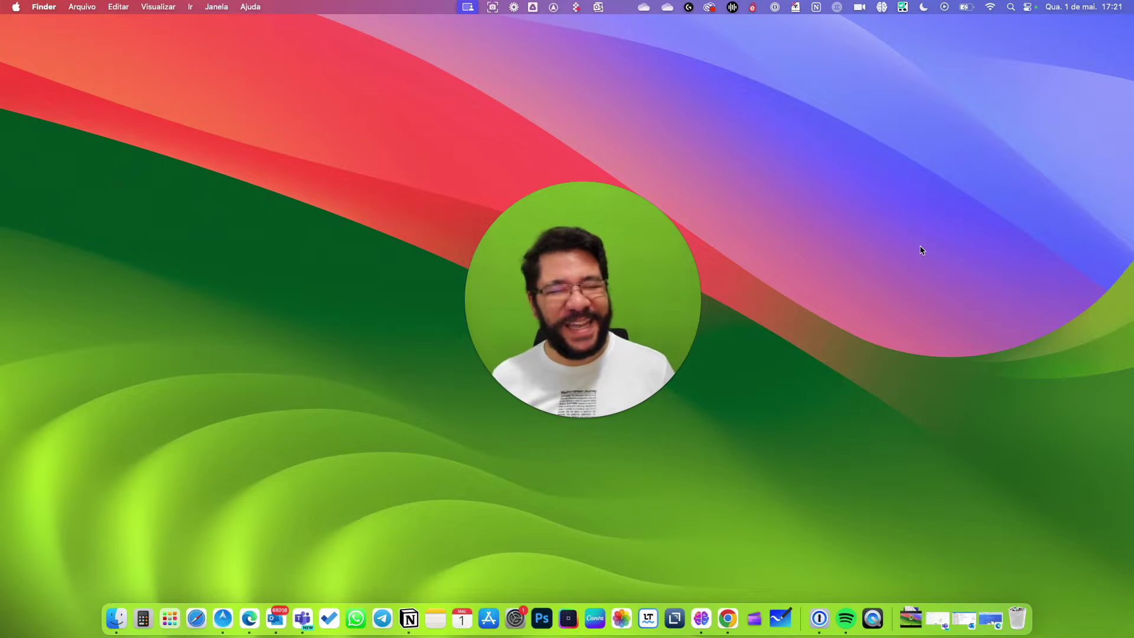
Restore the minimized Edge window with the VisionShare Tecnologia website from the Dock.
mouse_move(528, 360)
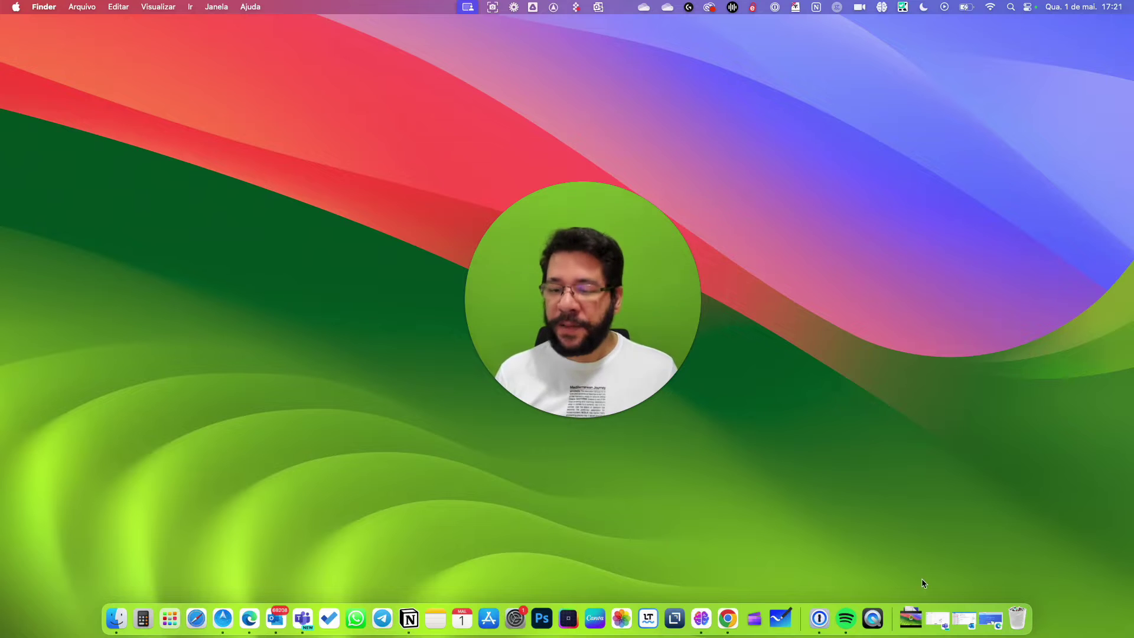
left_click(991, 618)
left_click_drag(582, 299, 971, 142)
Go to admin.microsoft.com and launch Teams from the Centros de administração list.
left_click(282, 53)
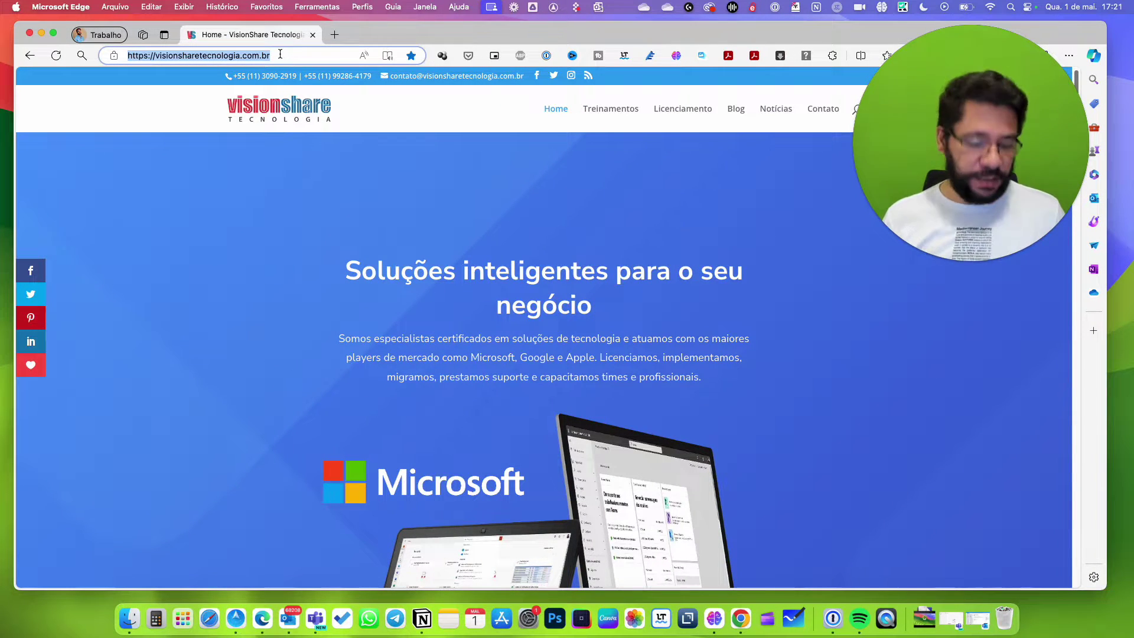
type("admin")
key("Return")
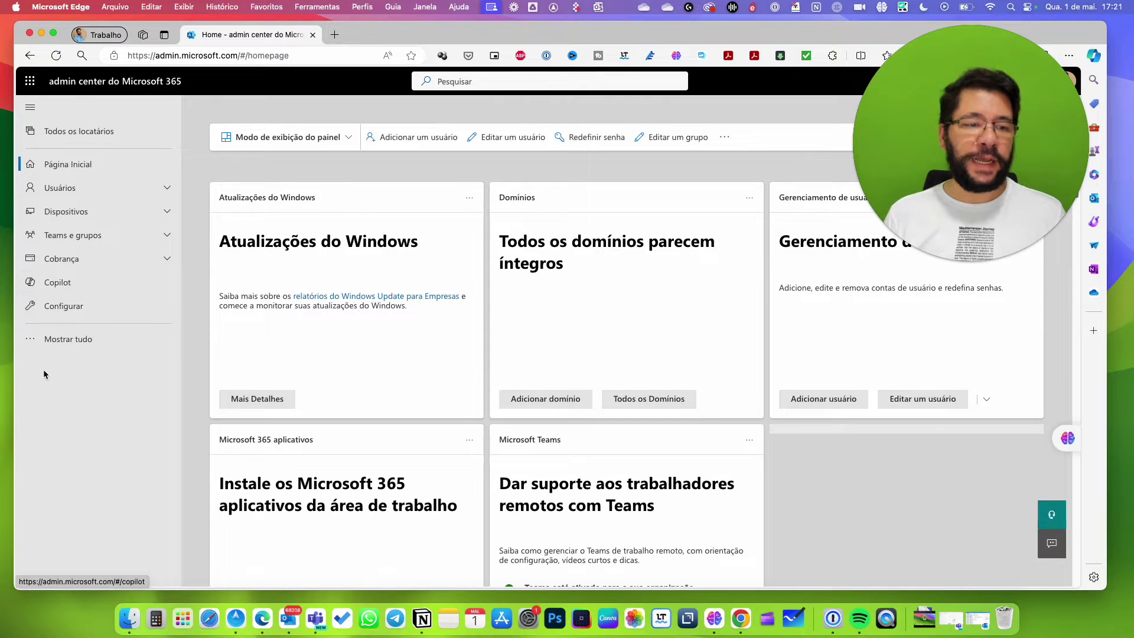
left_click(56, 340)
scroll(152, 404, "down", 3)
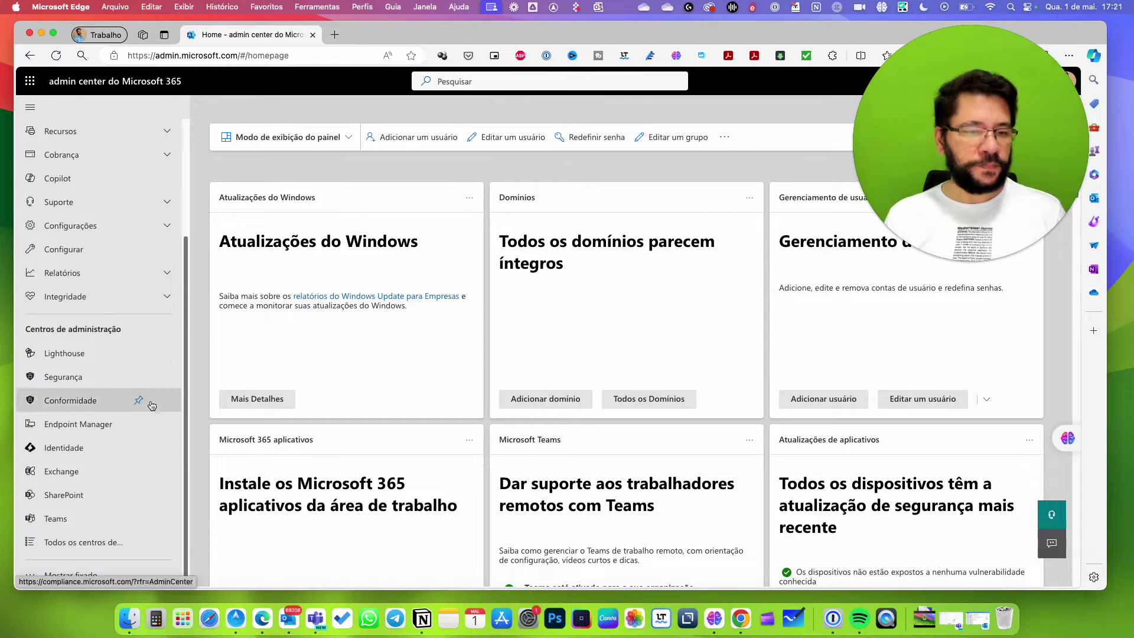
left_click(57, 526)
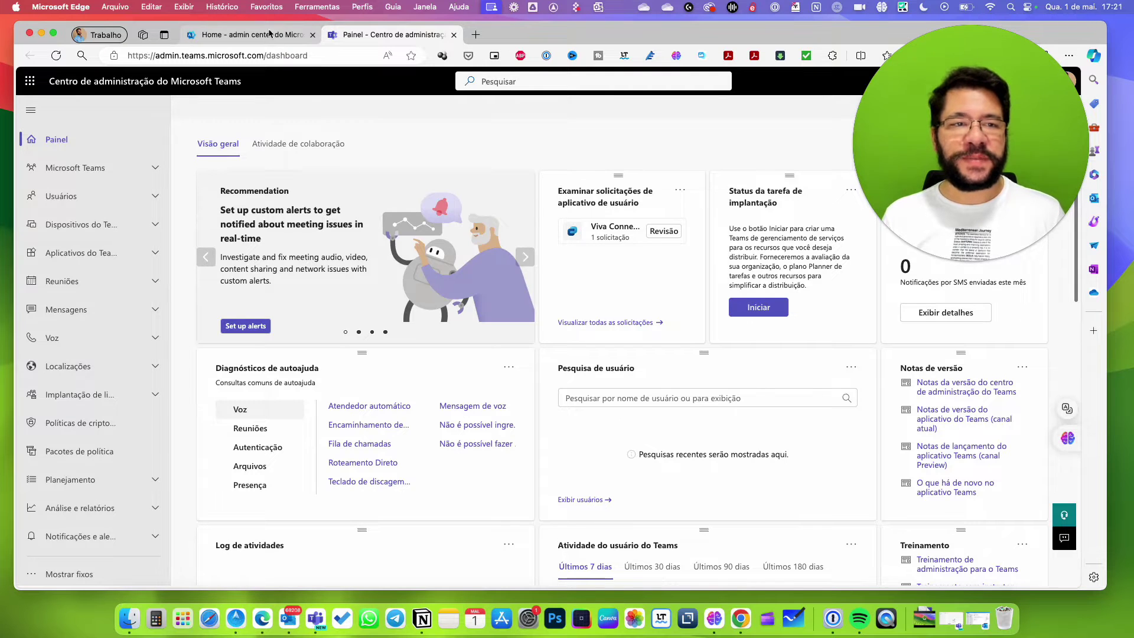
left_click(268, 37)
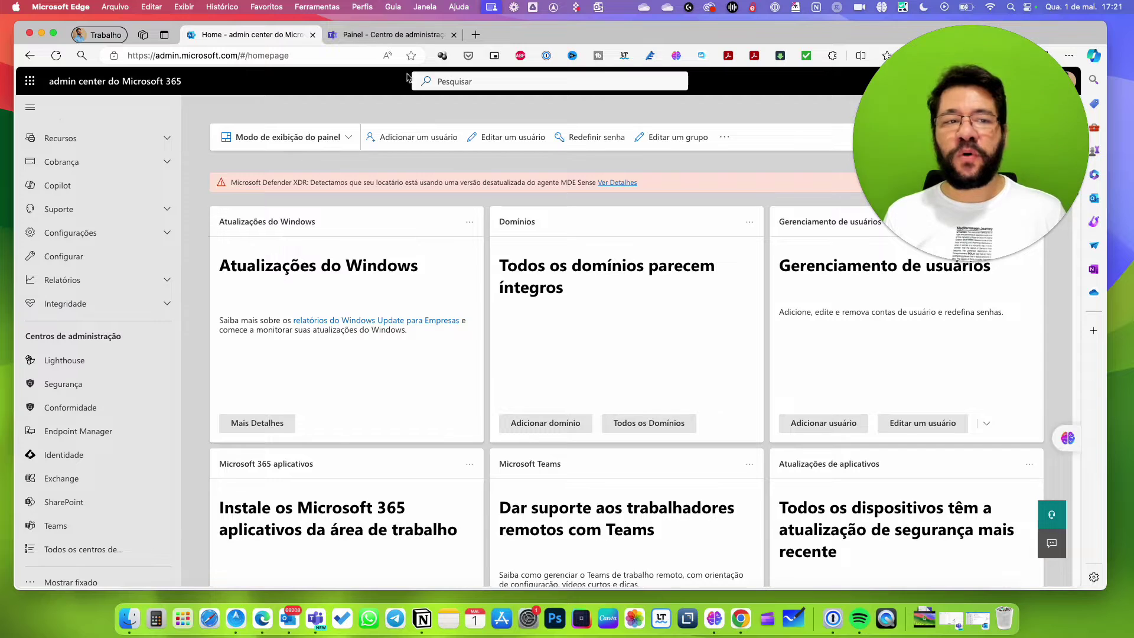
left_click(396, 36)
left_click(182, 54)
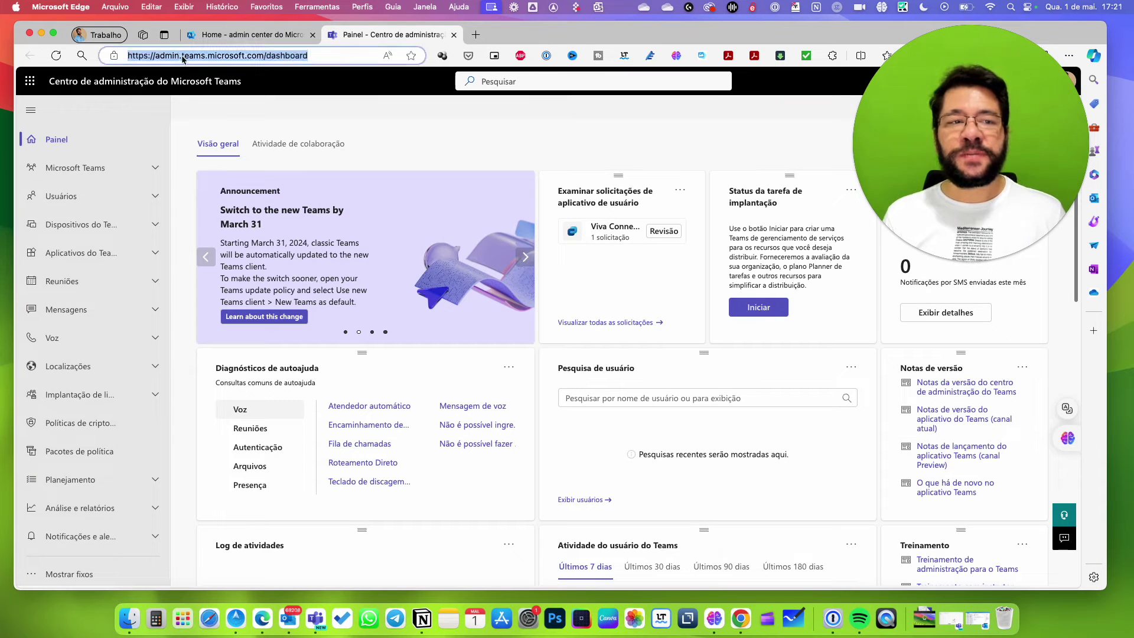
left_click(183, 56)
left_click_drag(181, 56, 200, 55)
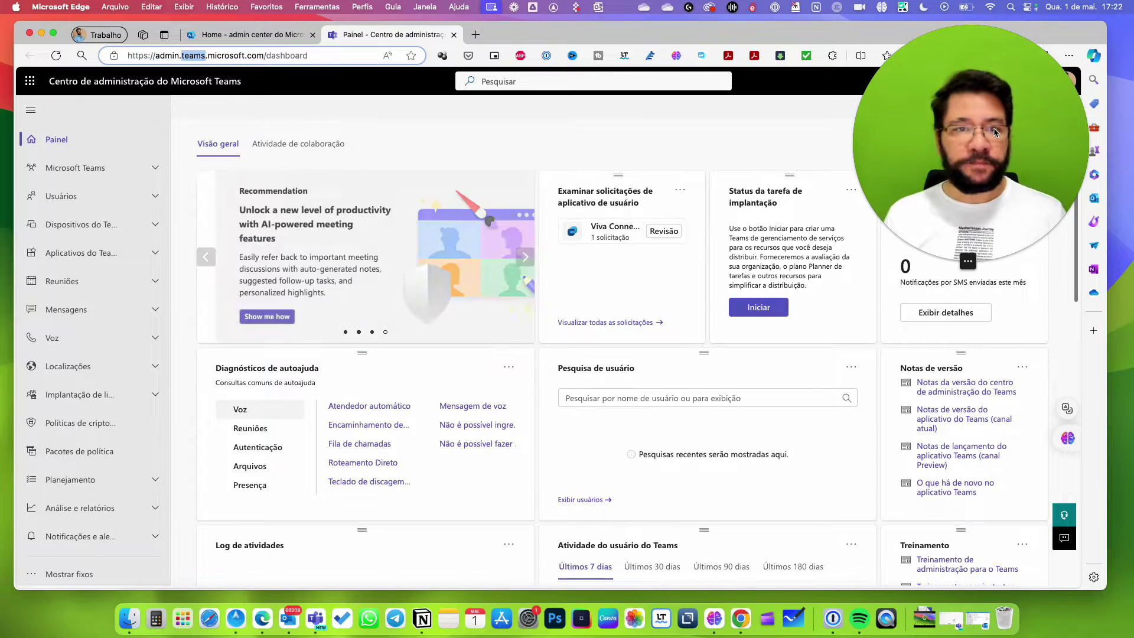
left_click(470, 140)
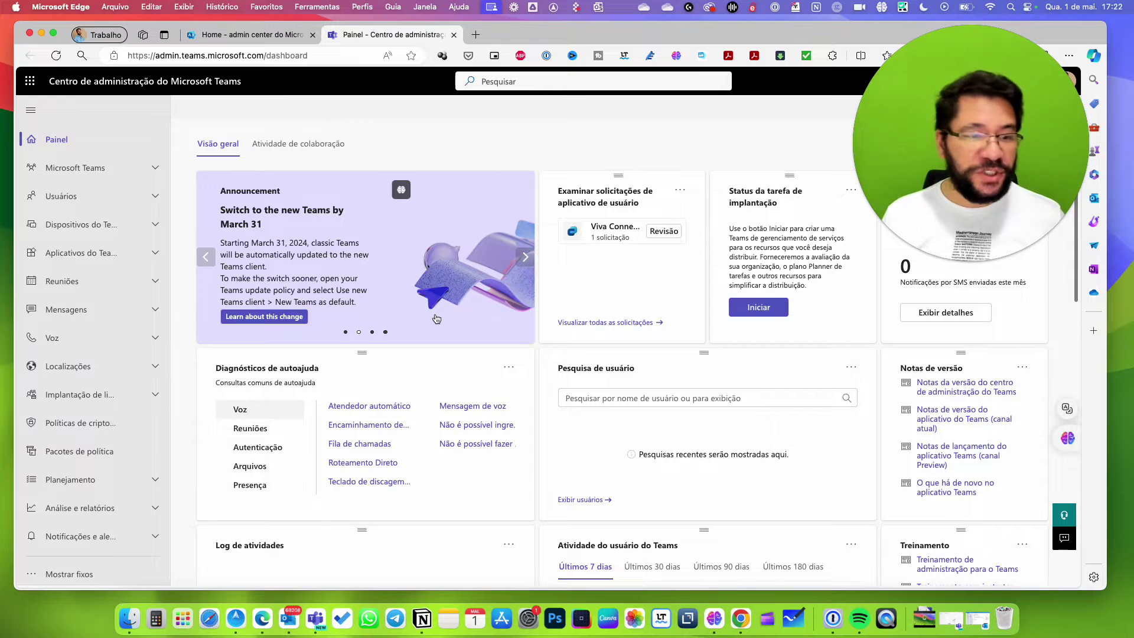
left_click_drag(1043, 129, 996, 153)
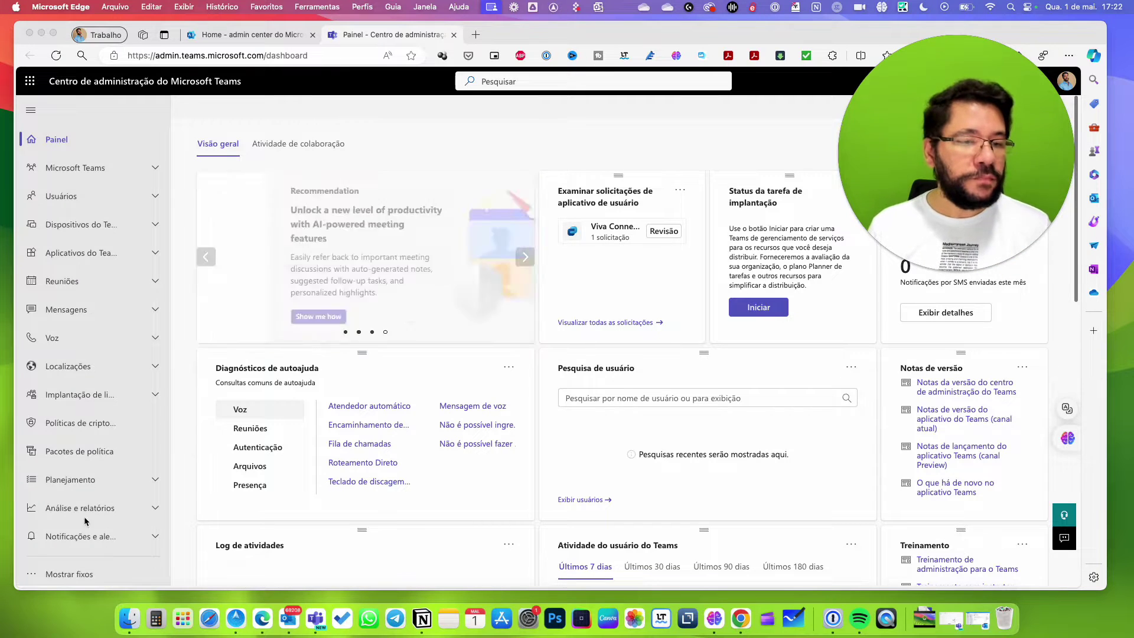
scroll(86, 413, "down", 1)
scroll(85, 401, "up", 1)
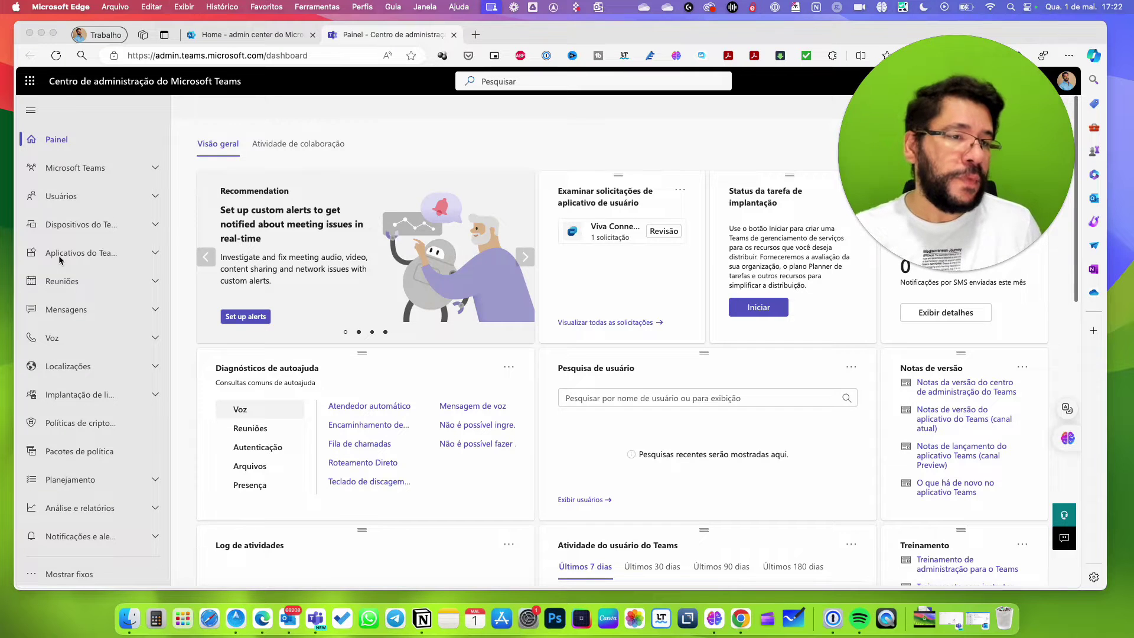
Toggle the Microsoft Teams navigation section open and closed, leaving it expanded.
left_click(65, 169)
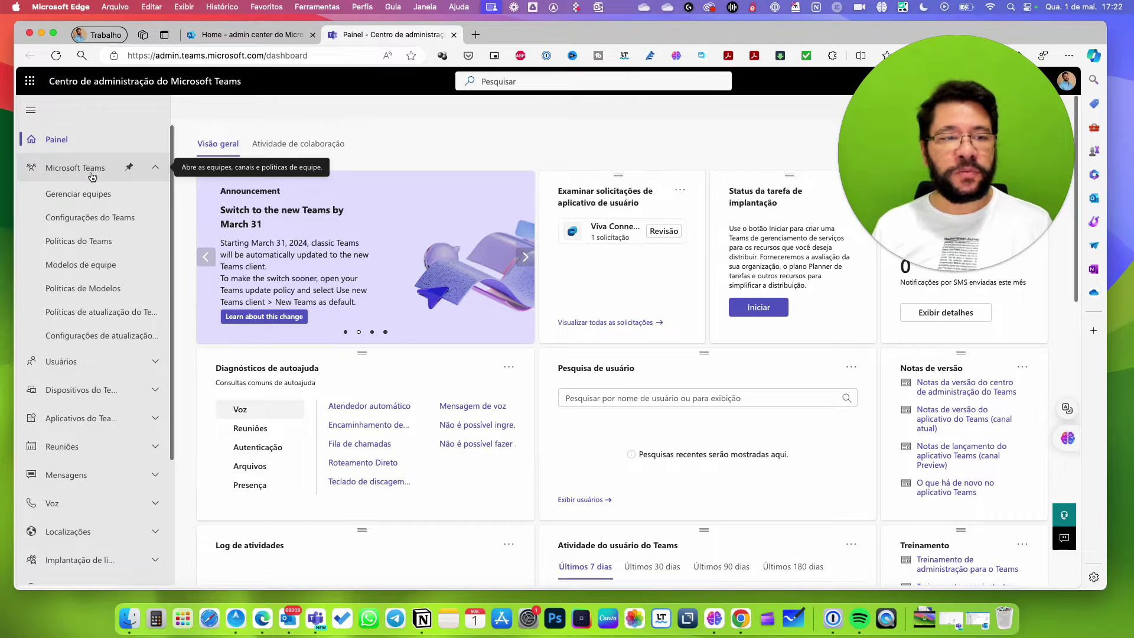
left_click(69, 178)
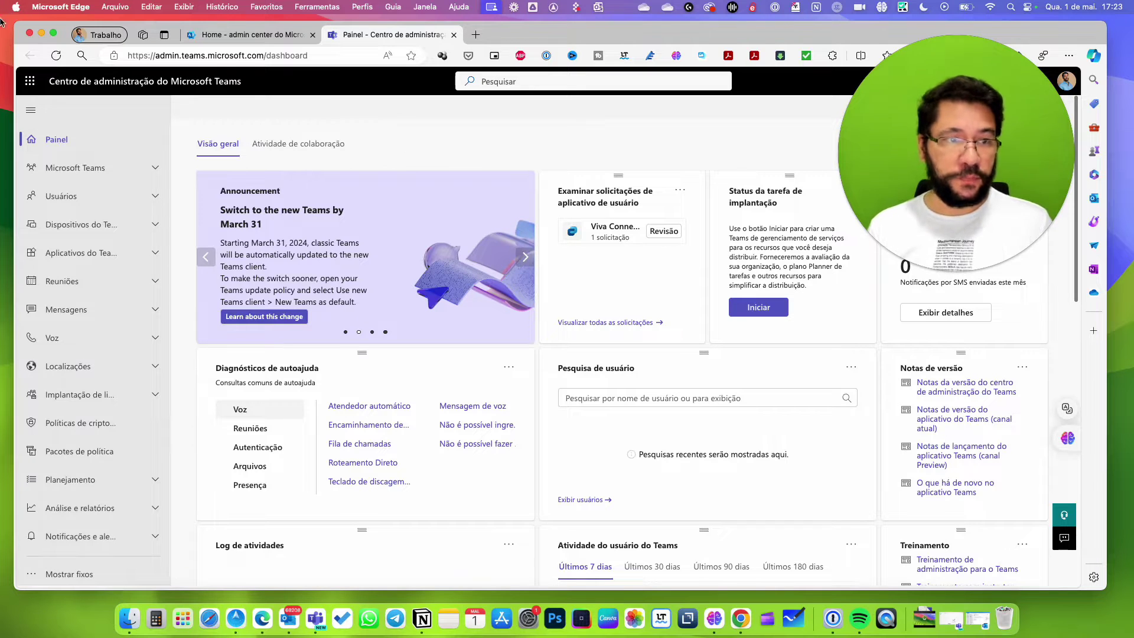
left_click(157, 170)
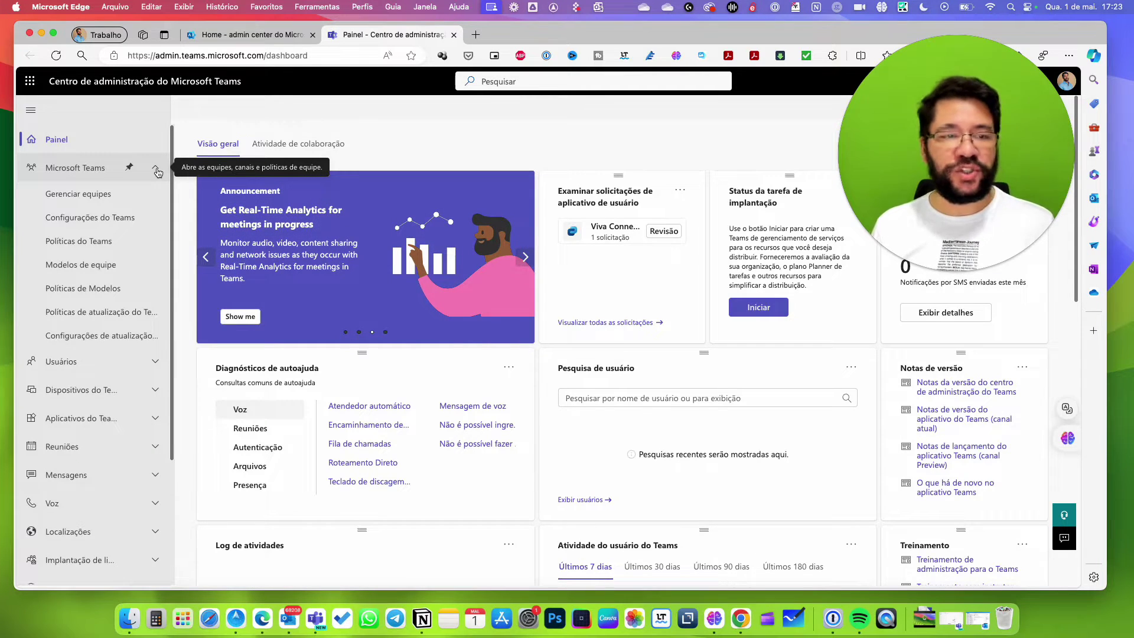
left_click(157, 171)
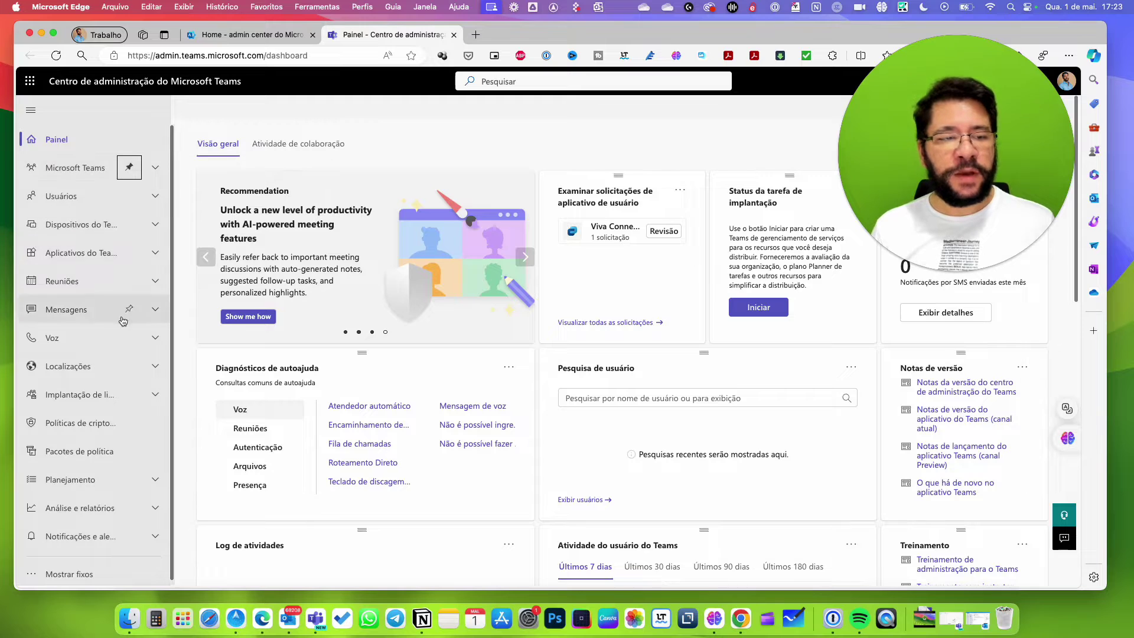
left_click(157, 170)
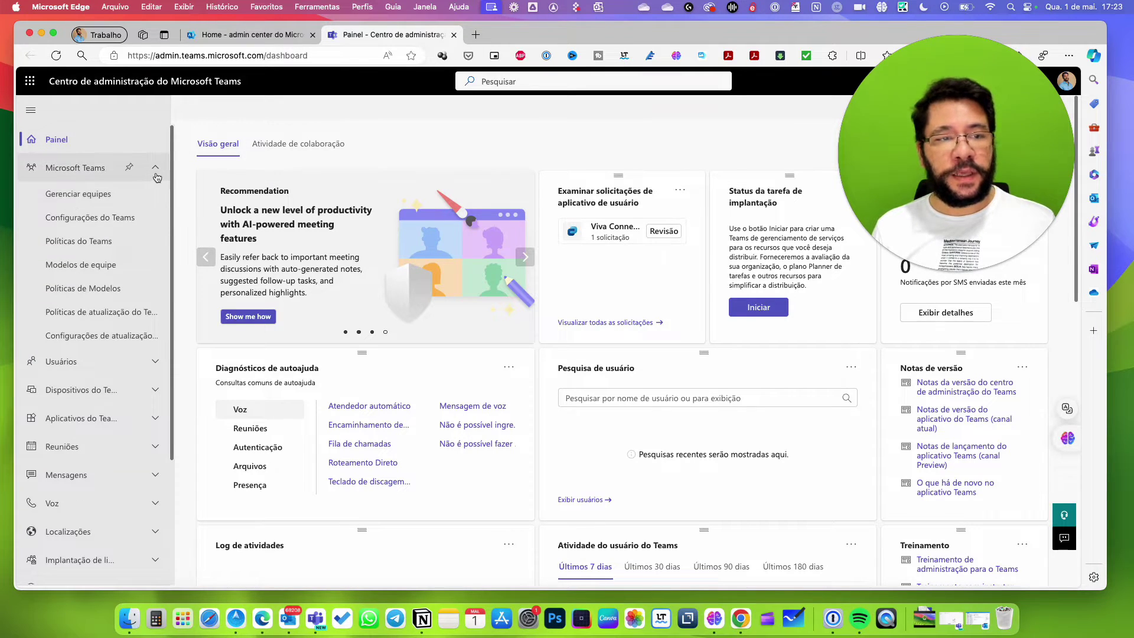
left_click(156, 170)
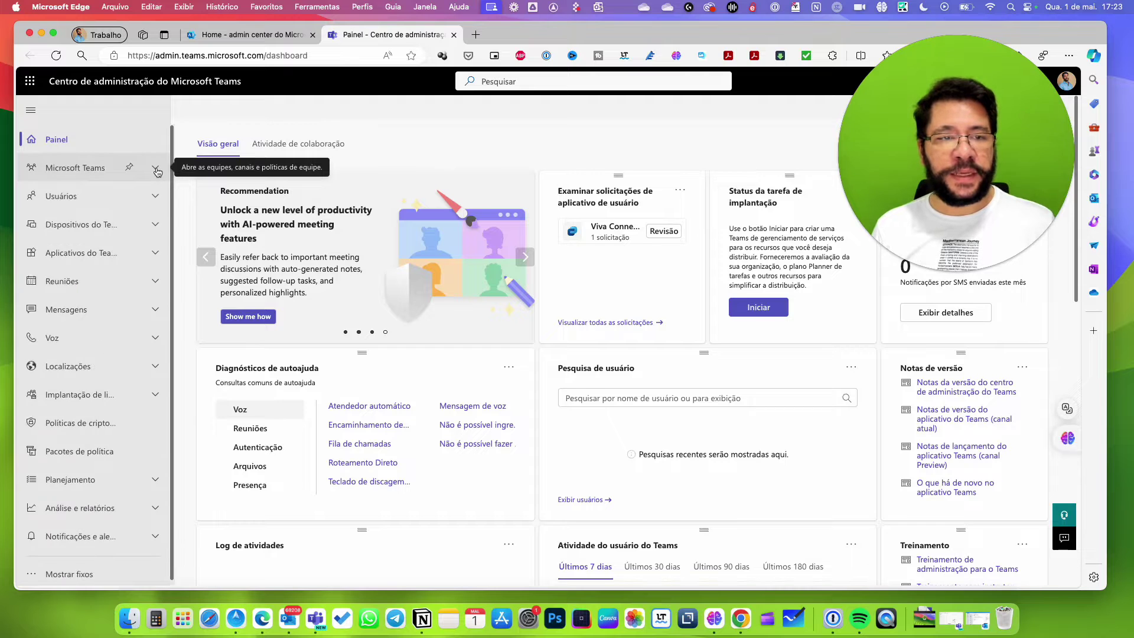
left_click(157, 170)
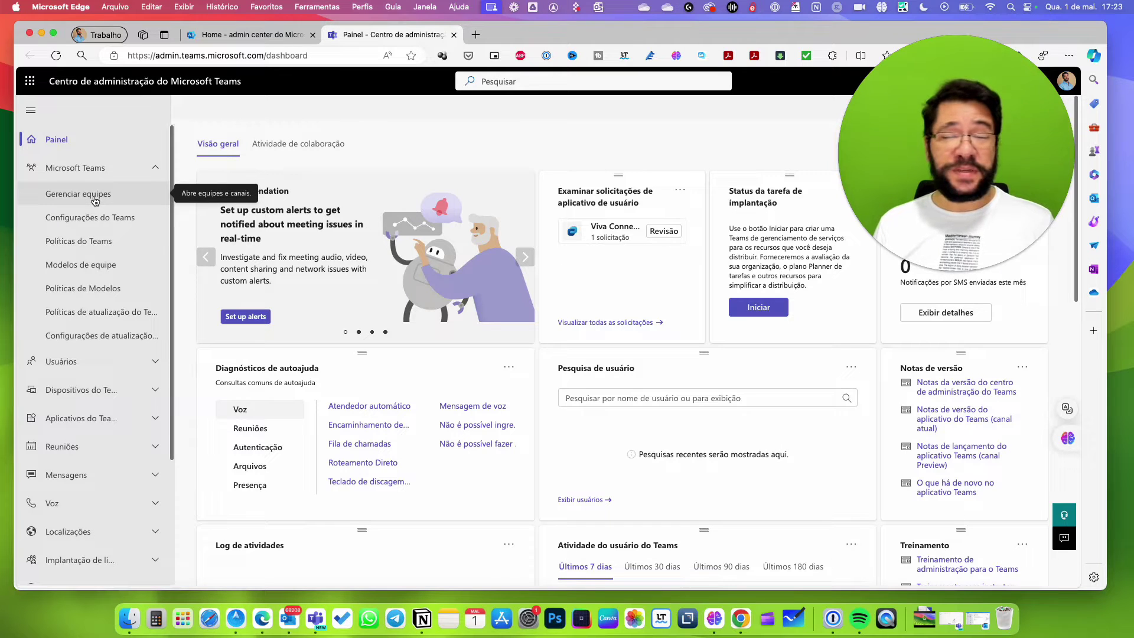
Open Gerenciar equipes, listing the private team Projetos with 3 members.
left_click(87, 200)
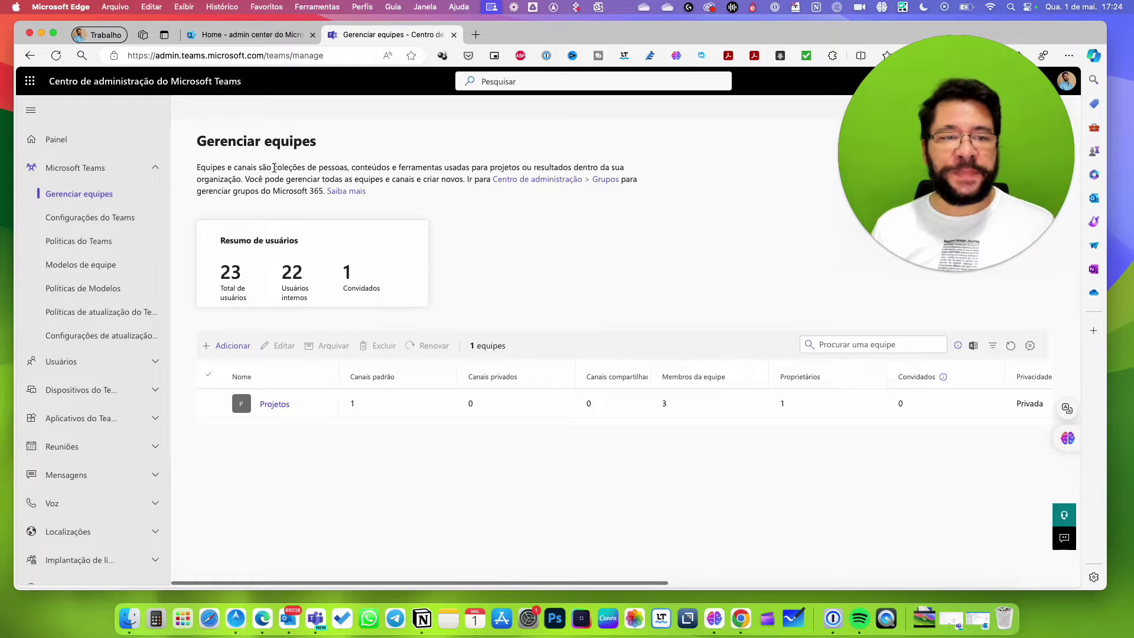
left_click_drag(237, 168, 257, 171)
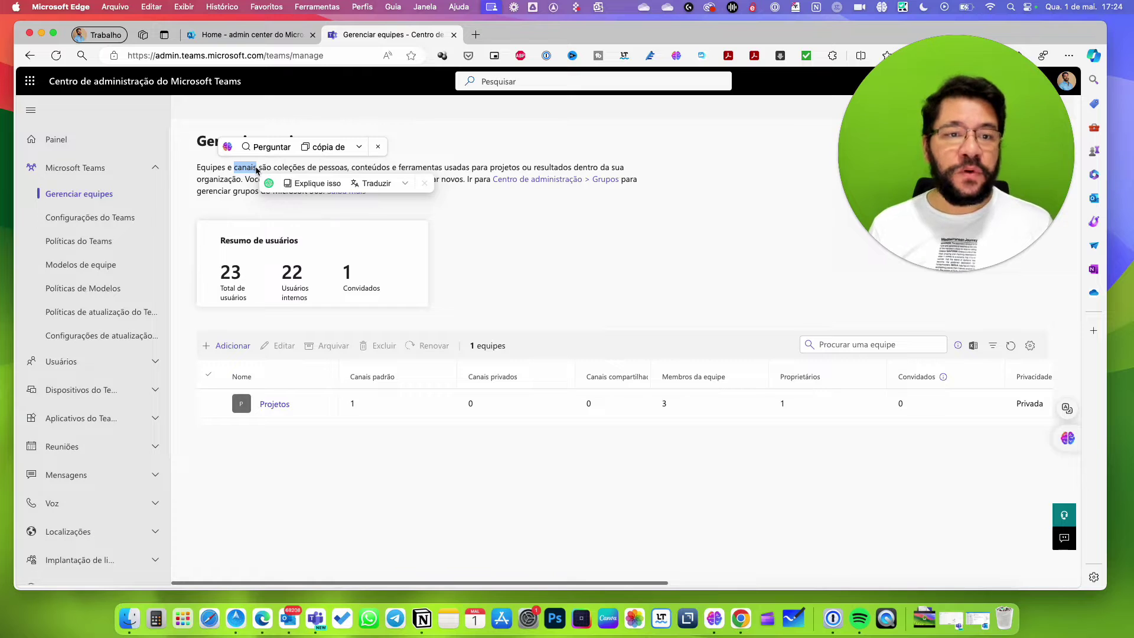
left_click(378, 146)
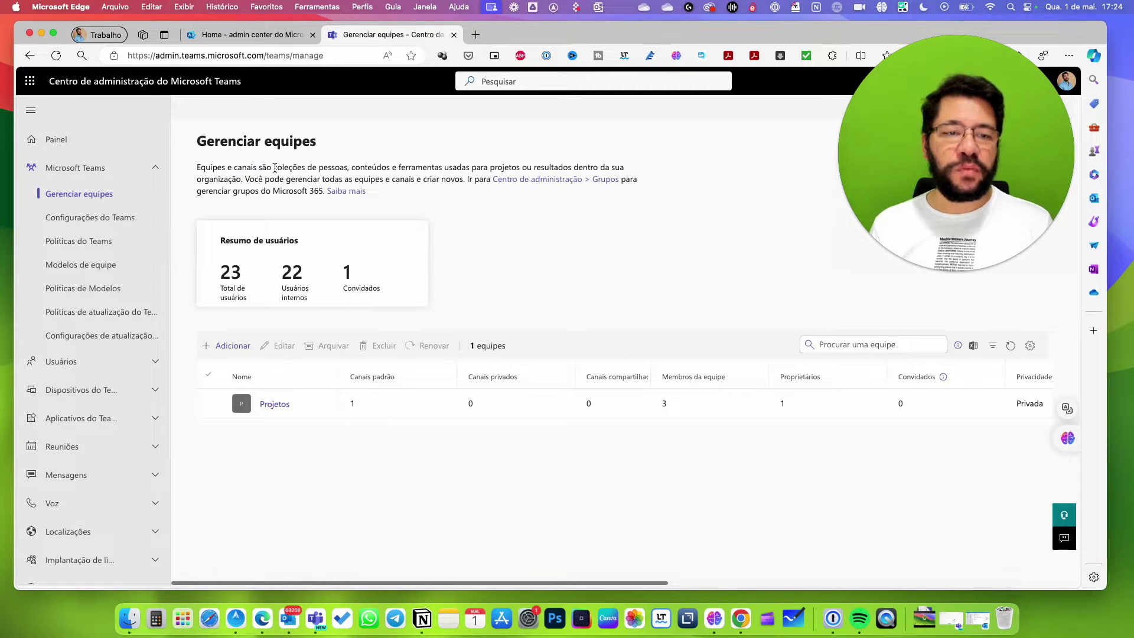
Copy the page description phrase explaining what teams are.
left_click_drag(275, 167, 436, 171)
key("super+c")
left_click(592, 144)
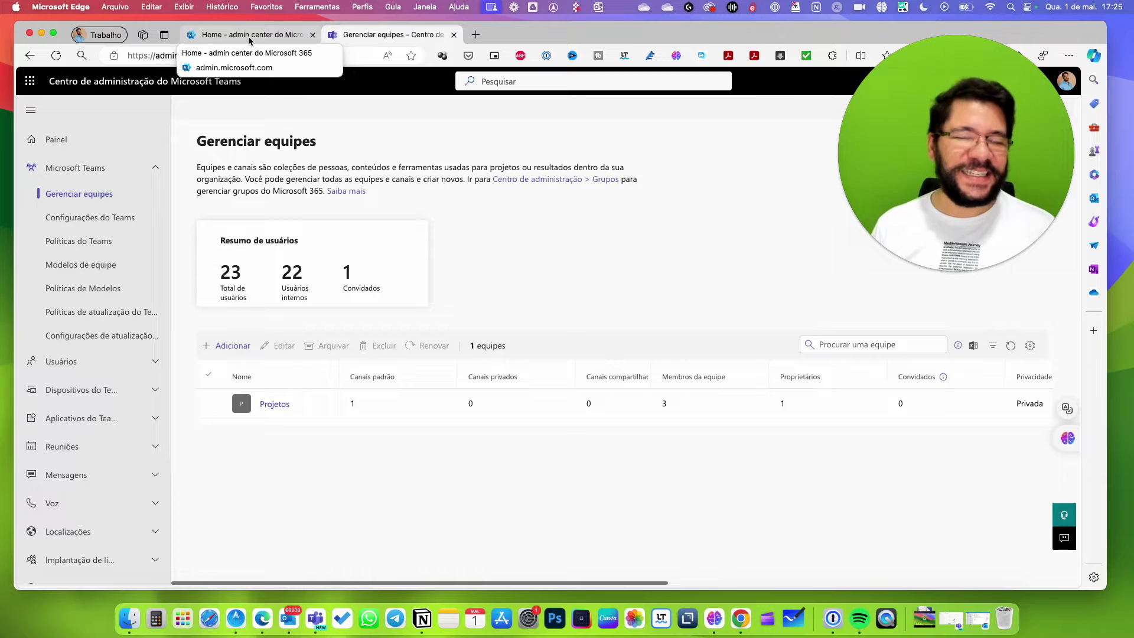
Back in Microsoft 365 admin center, open Teams e grupos > Equipes ativas e grupos.
left_click(260, 40)
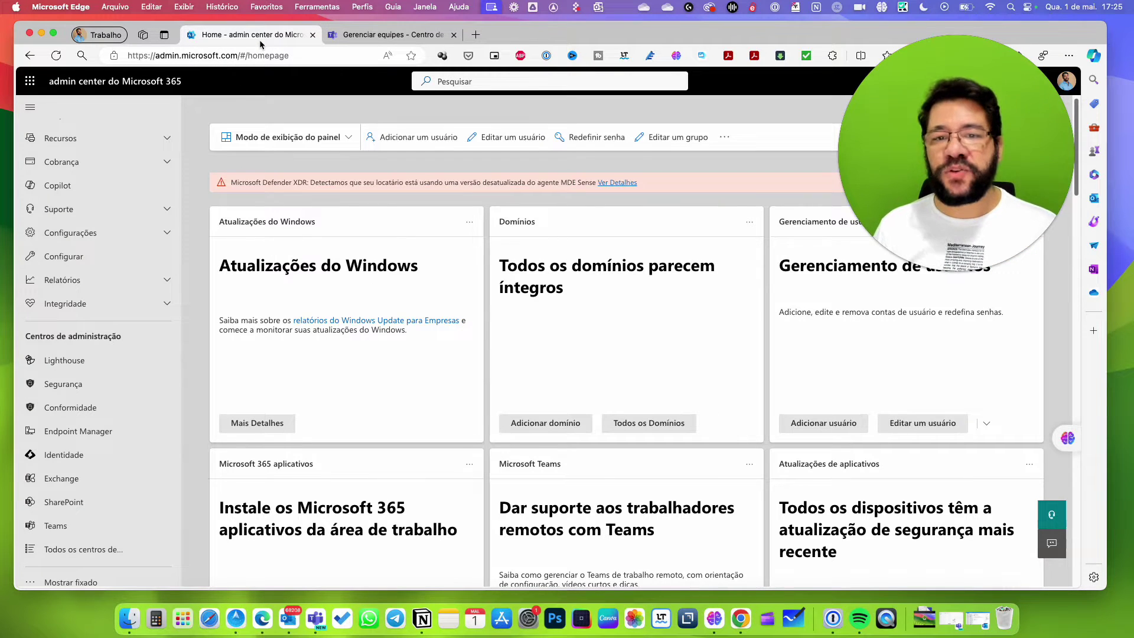
scroll(106, 235, "up", 3)
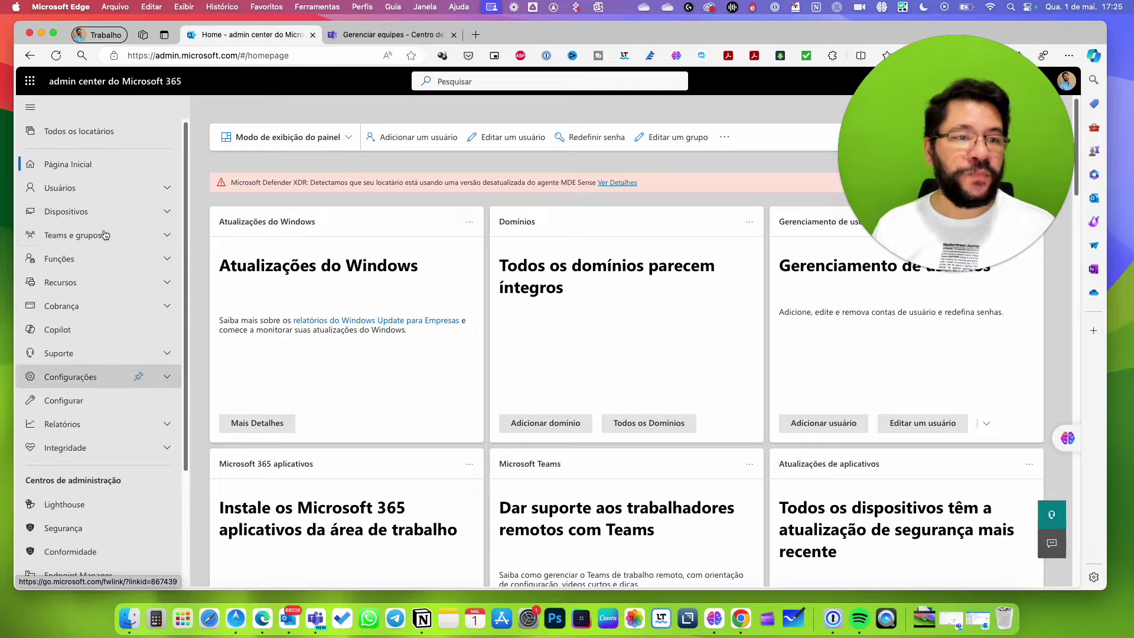
left_click(63, 240)
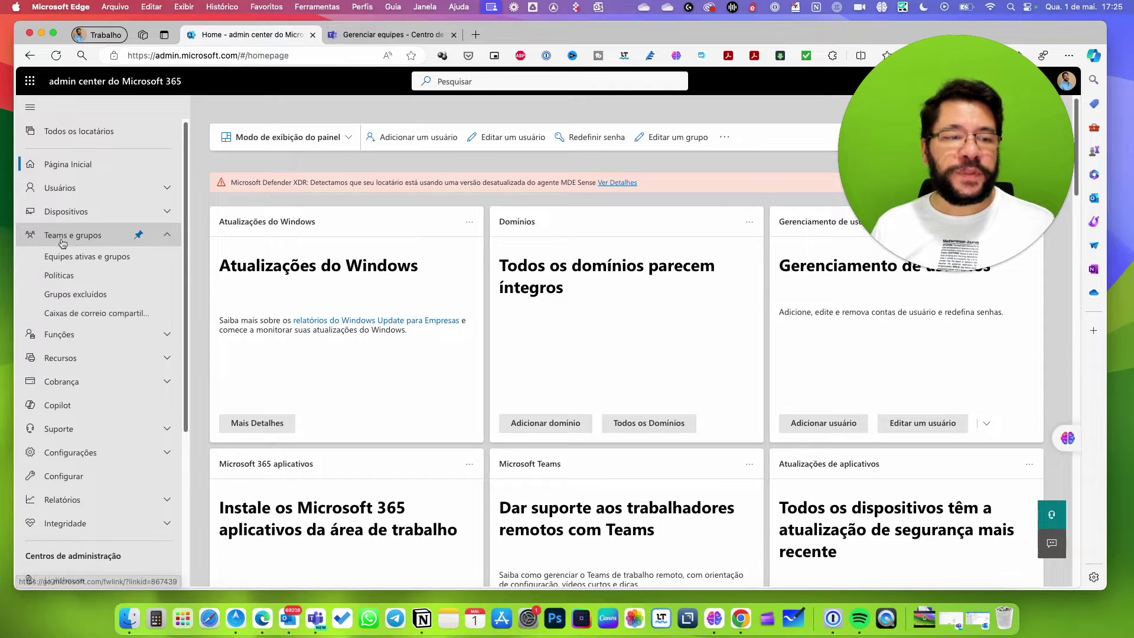
left_click(86, 261)
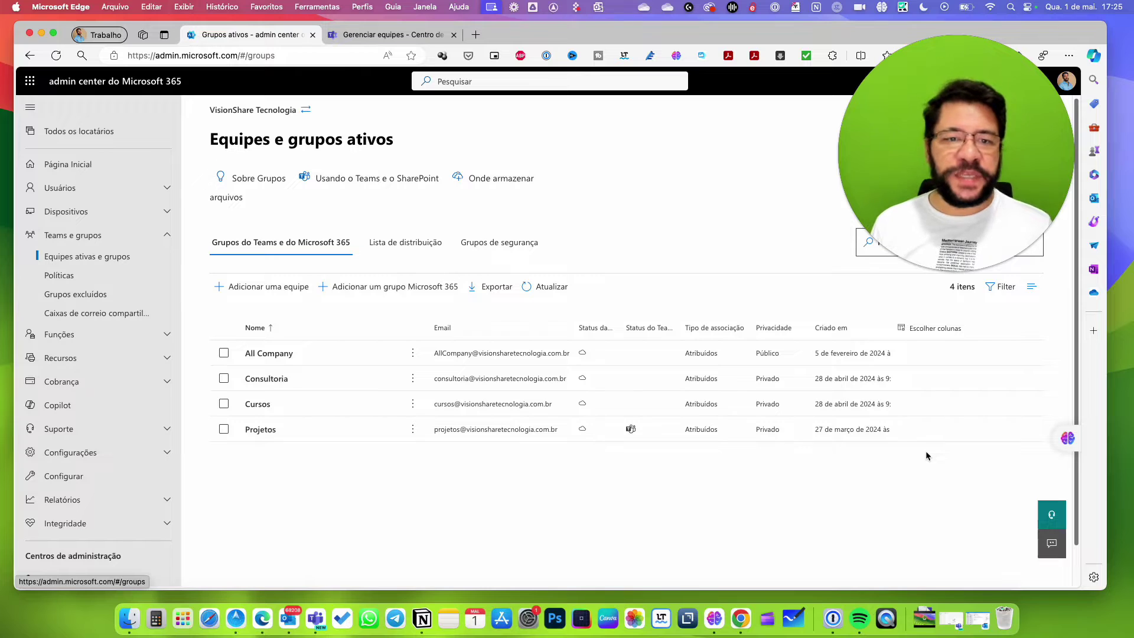
Browse the security group and distribution list tabs, ending on Grupos do Teams e do Microsoft 365.
left_click(489, 249)
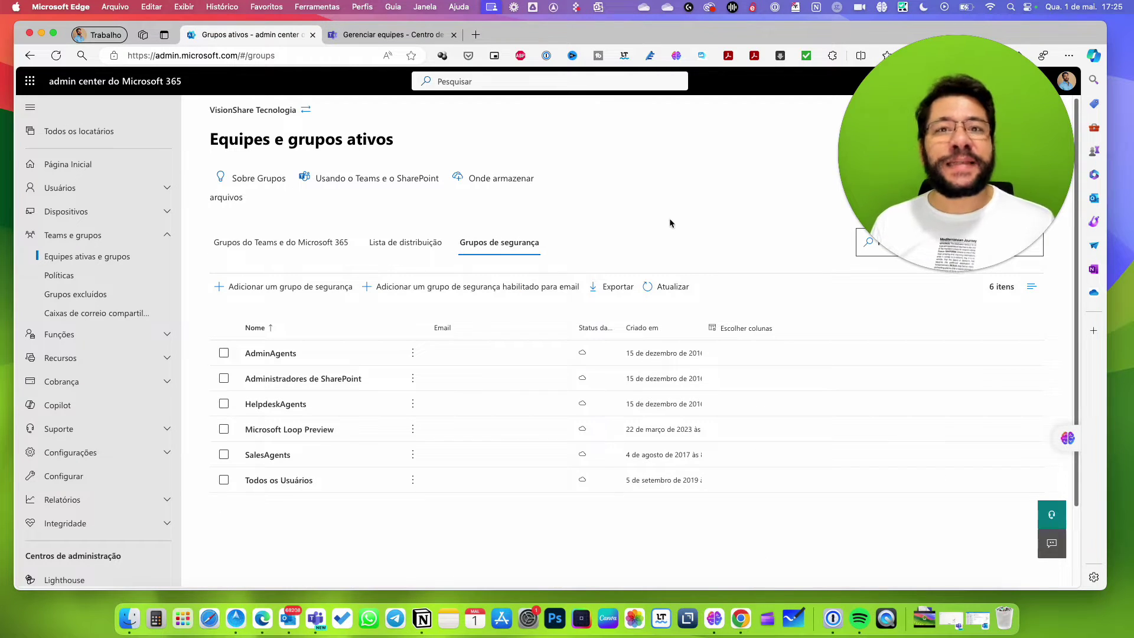
left_click(410, 252)
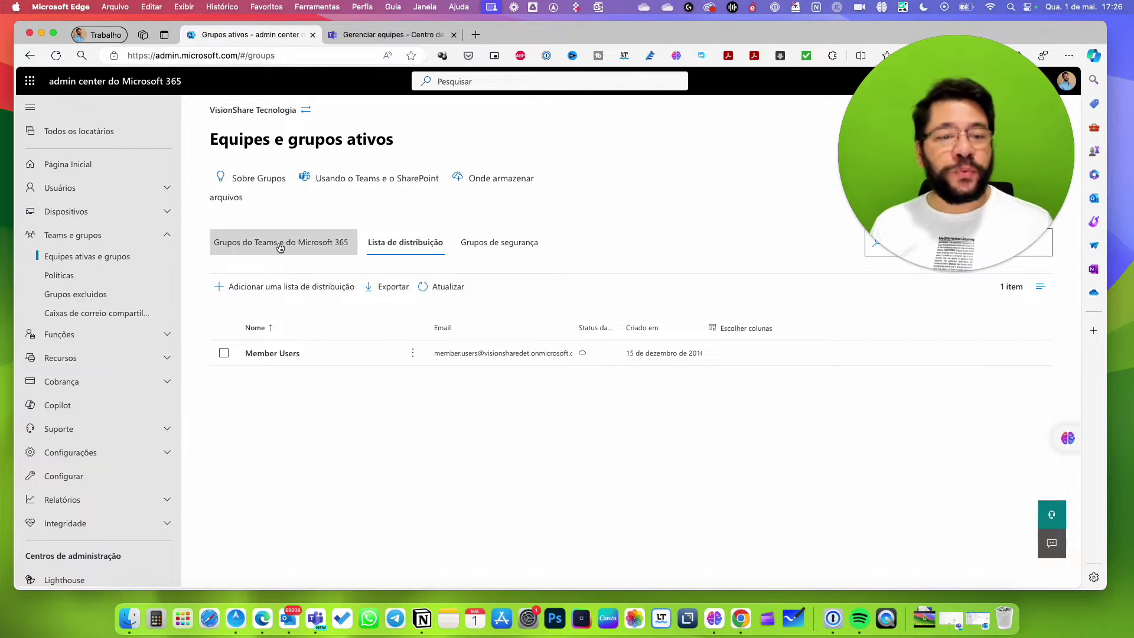
left_click(306, 248)
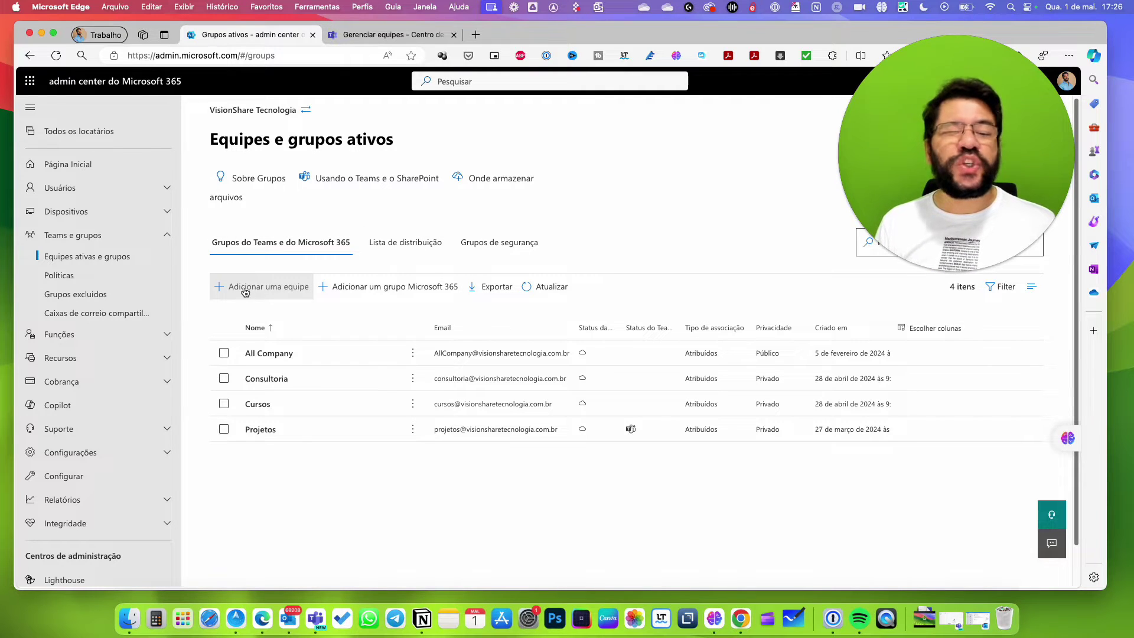
left_click(518, 251)
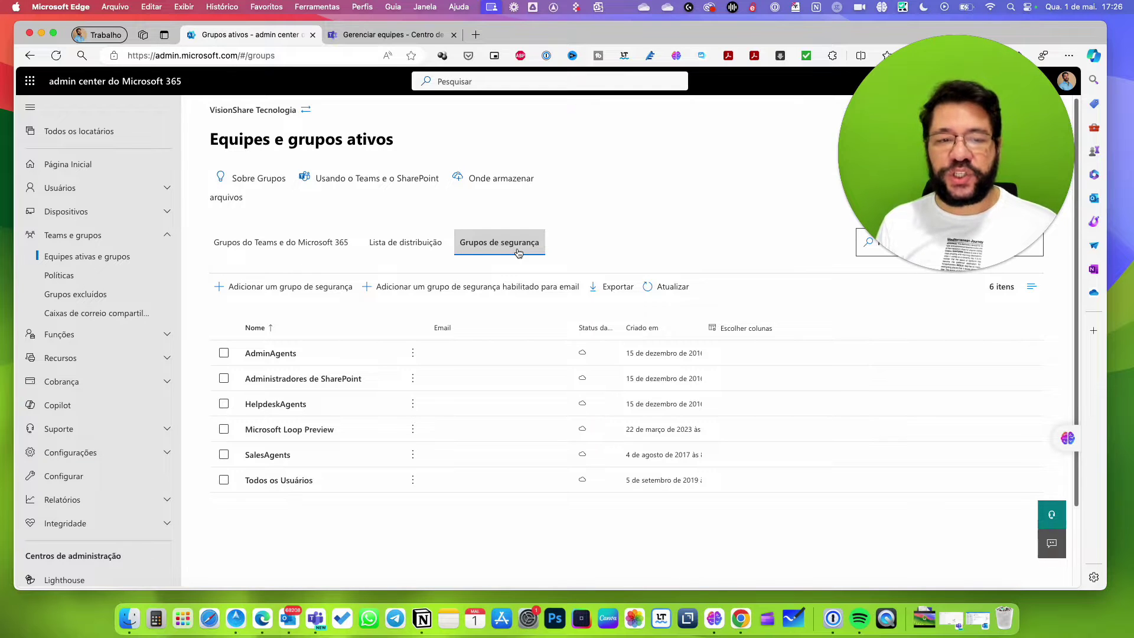
left_click(406, 244)
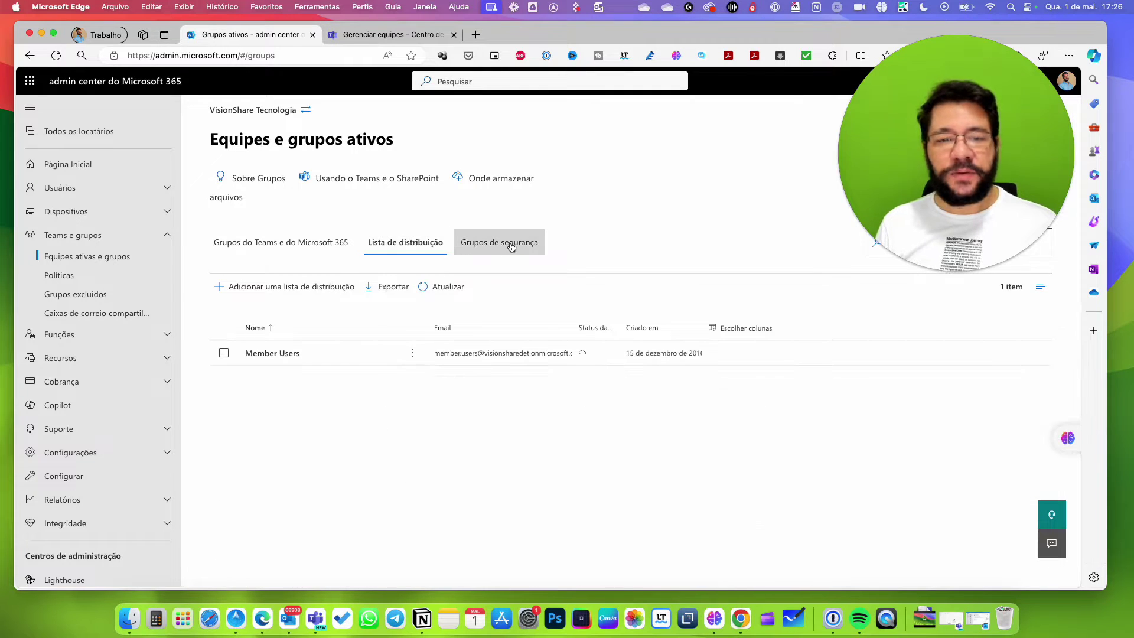
left_click(277, 250)
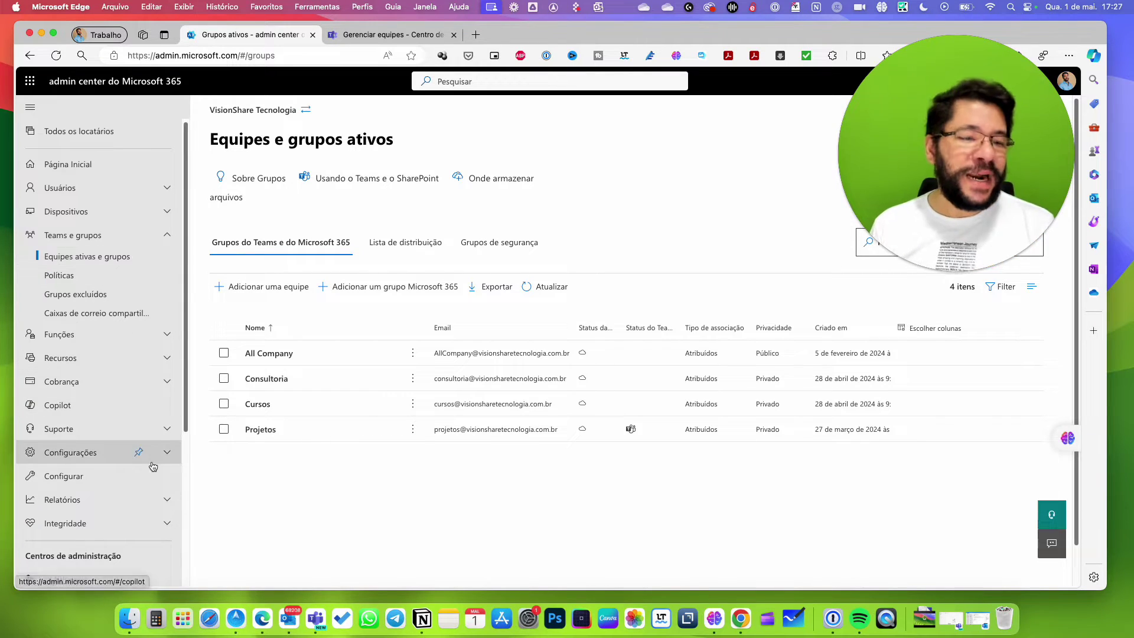
Collapse Teams e grupos and launch SharePoint from Centros de administração.
left_click(173, 243)
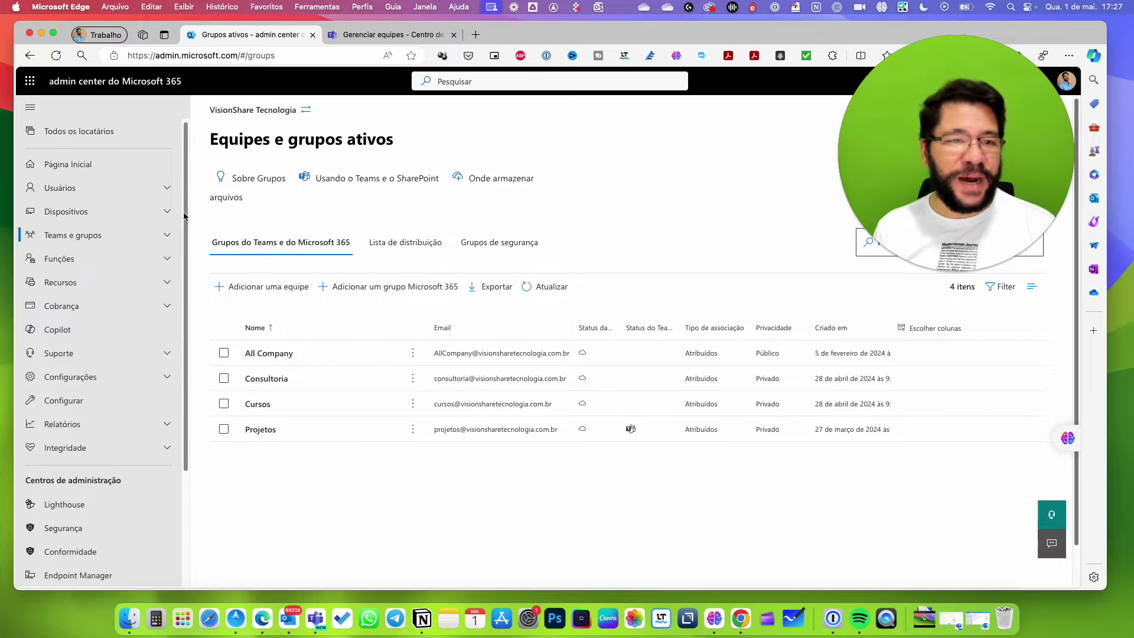
left_click_drag(187, 250, 187, 366)
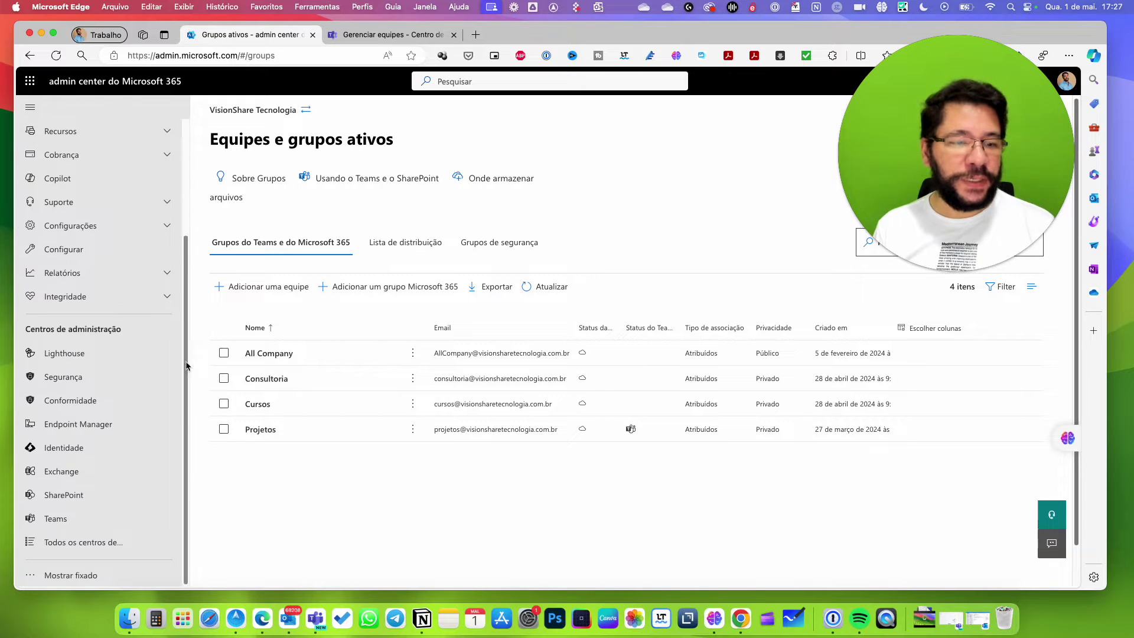
left_click(86, 497)
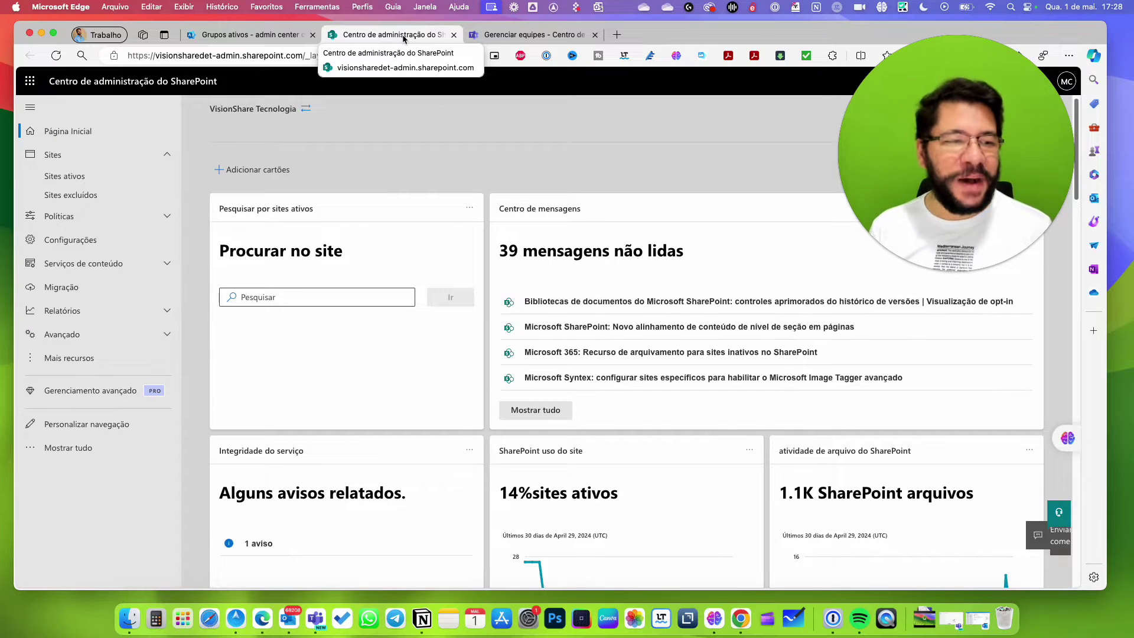
View Sites ativos in SharePoint, then return to the Grupos ativos admin center tab.
left_click(72, 180)
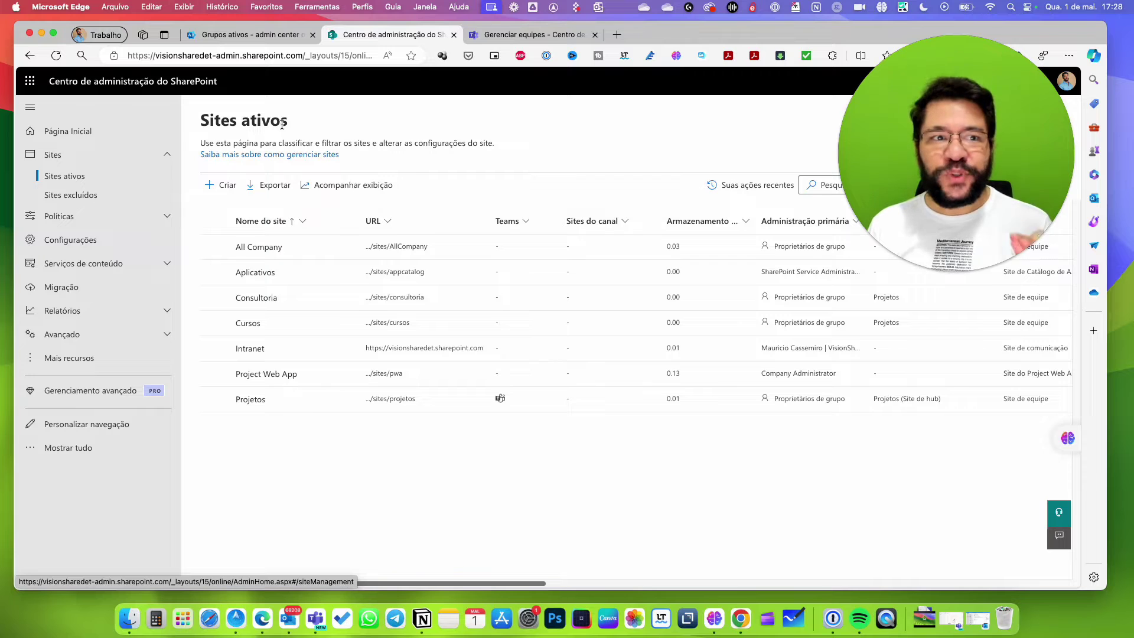
left_click(243, 34)
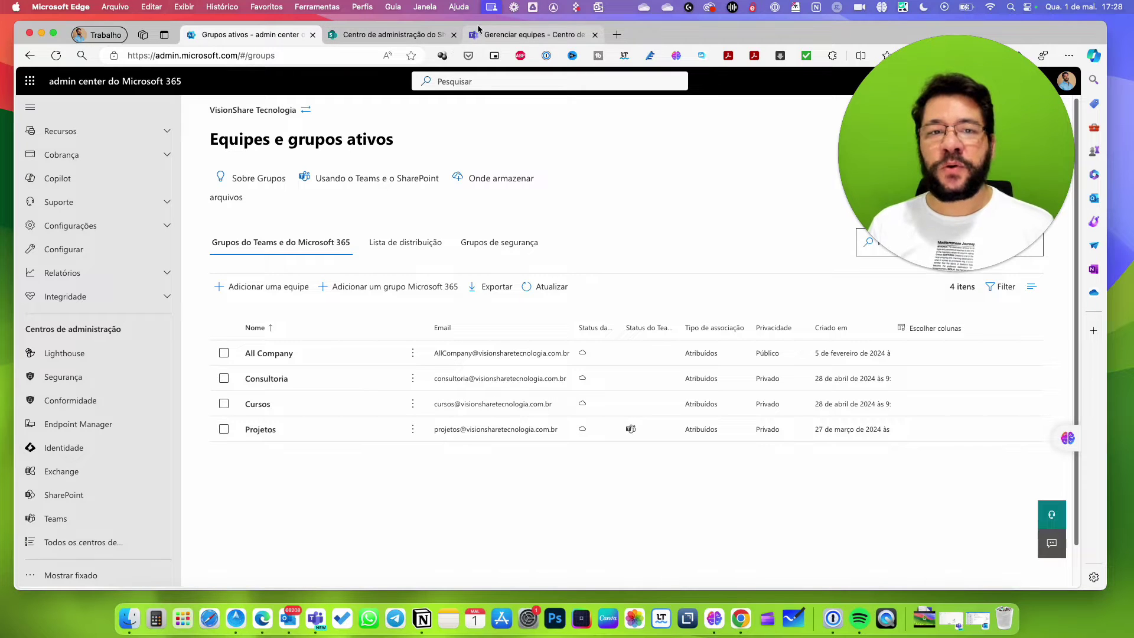
Switch to the Centro de administração do SharePoint tab showing Sites ativos.
left_click(360, 38)
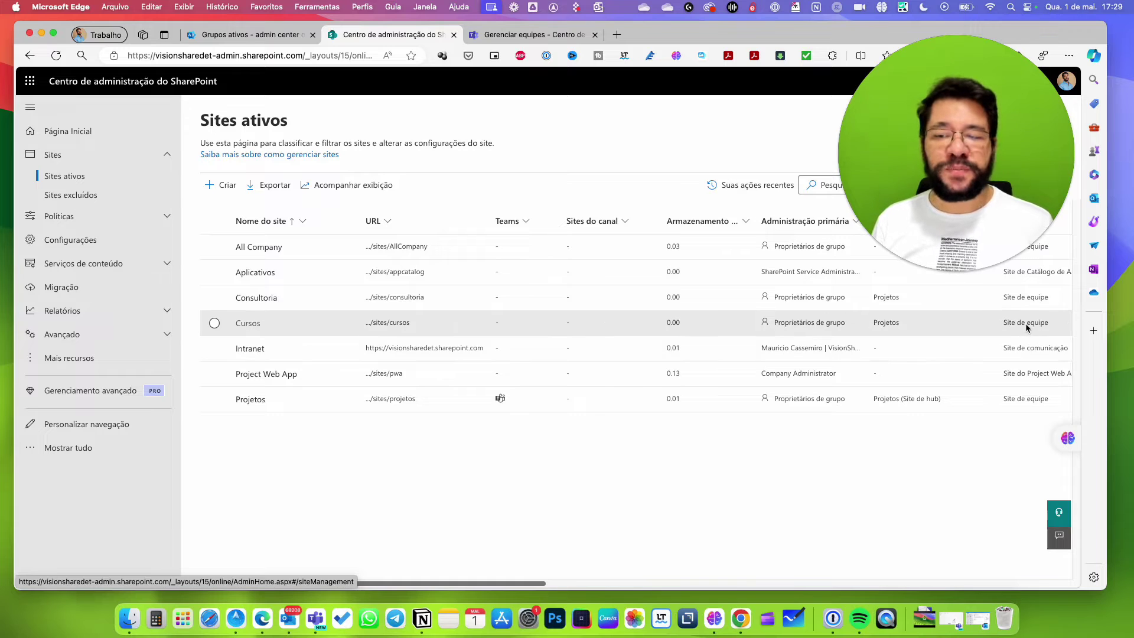
Open the Cursos site details, showing a private group with an offer to add Microsoft Teams.
left_click_drag(983, 233, 916, 240)
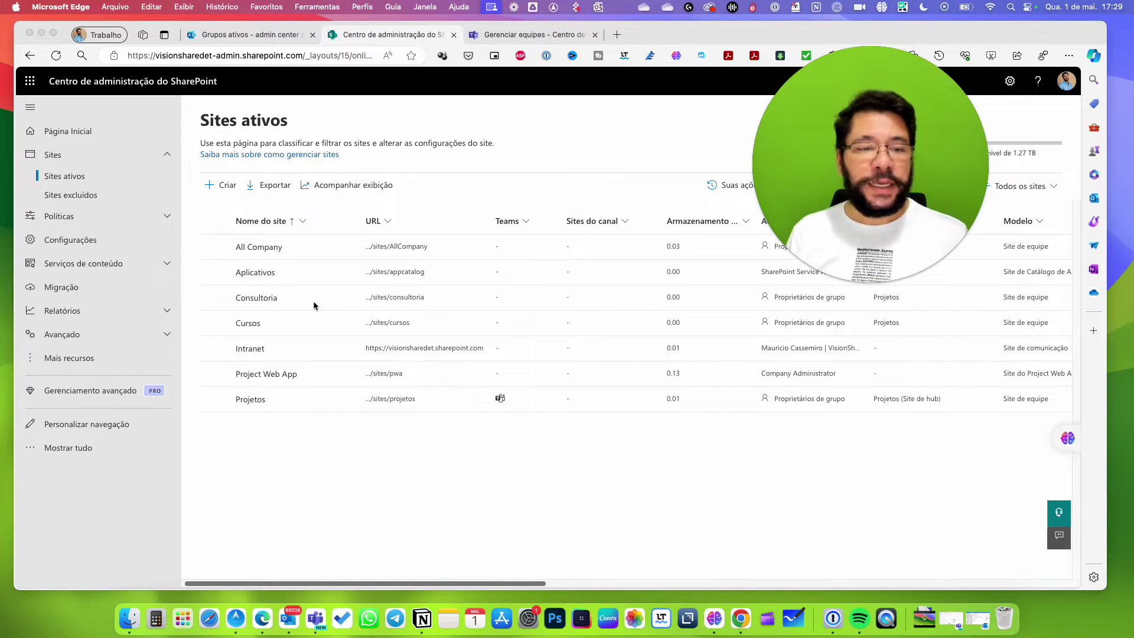
left_click(472, 305)
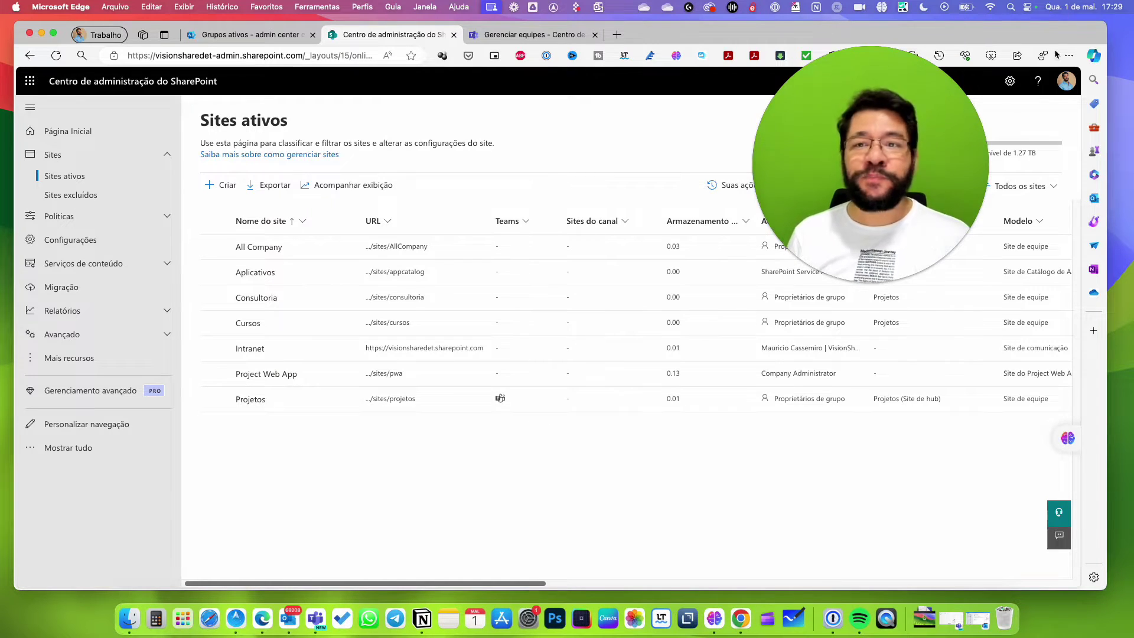
left_click_drag(915, 125, 1025, 404)
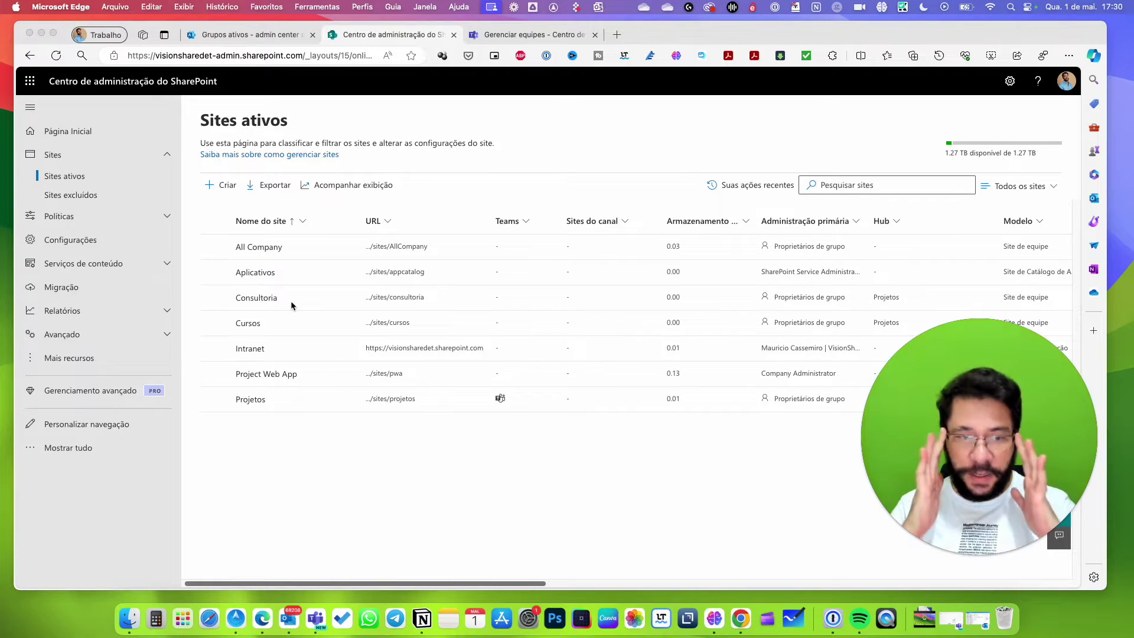
left_click(285, 334)
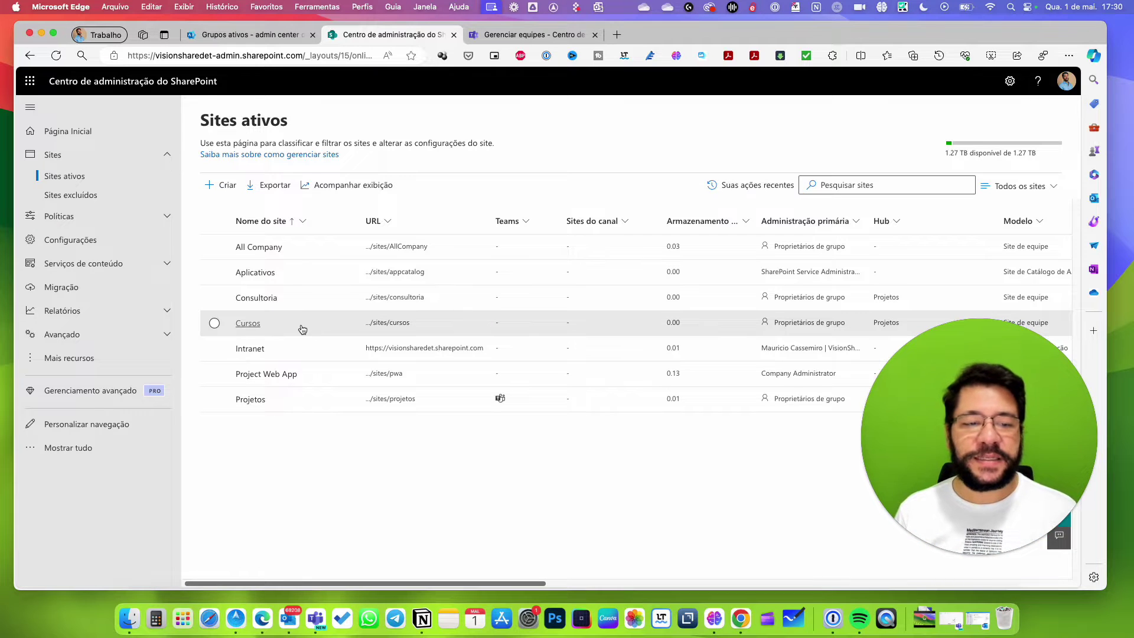
left_click(299, 328)
left_click_drag(966, 390, 117, 425)
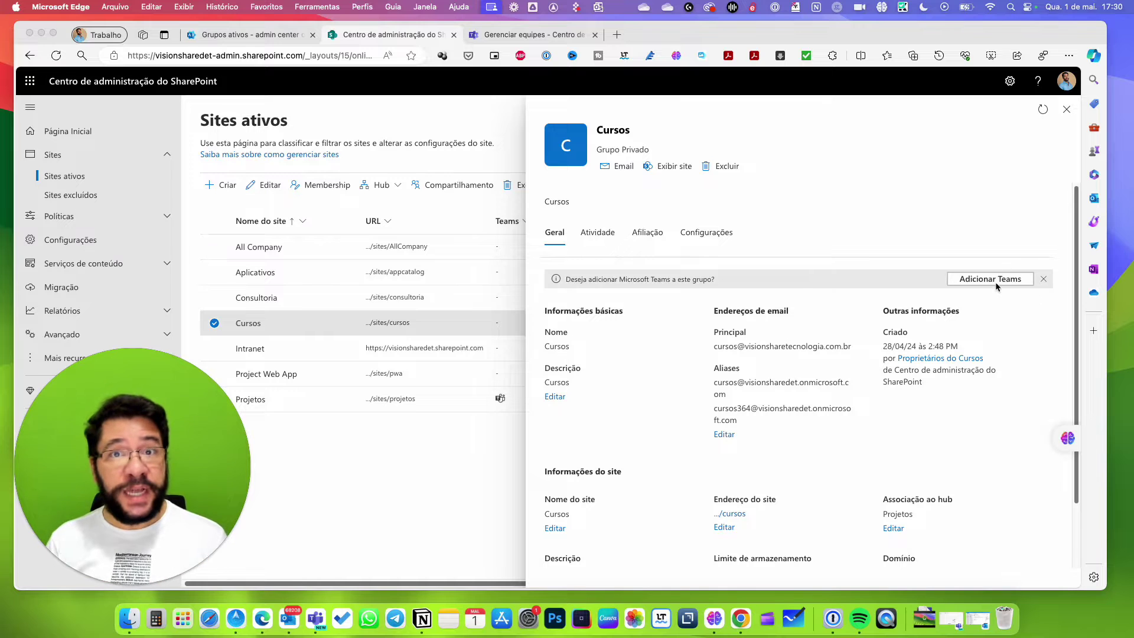
Confirm in Teams and Grupos ativos that Cursos isn't a team, only Projetos, then launch Whiteboard.
left_click(313, 620)
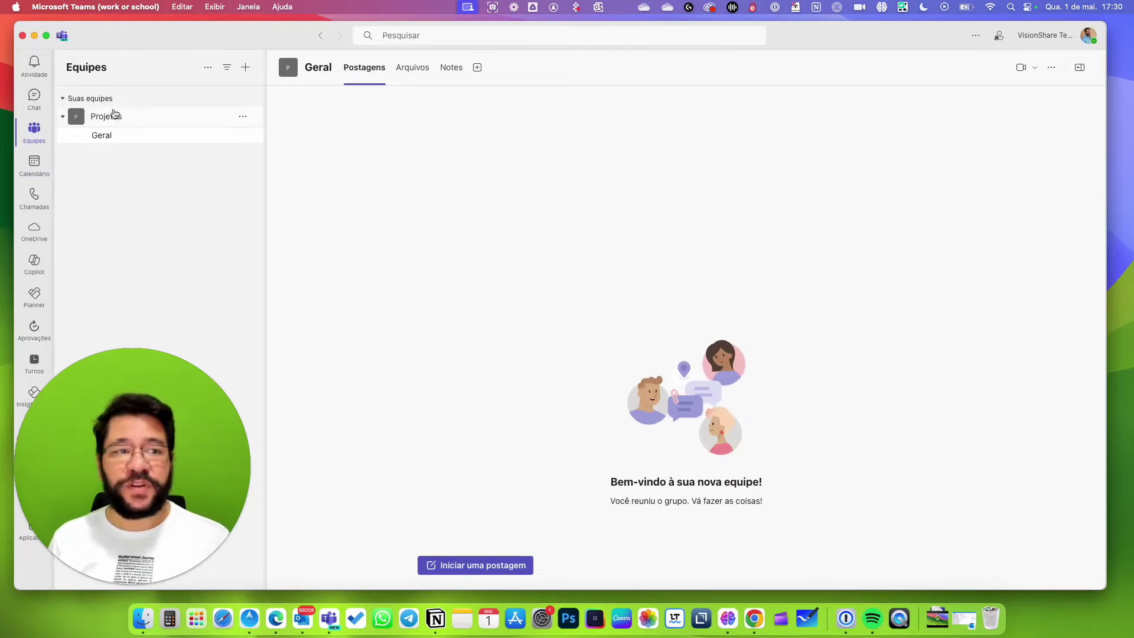
left_click(34, 36)
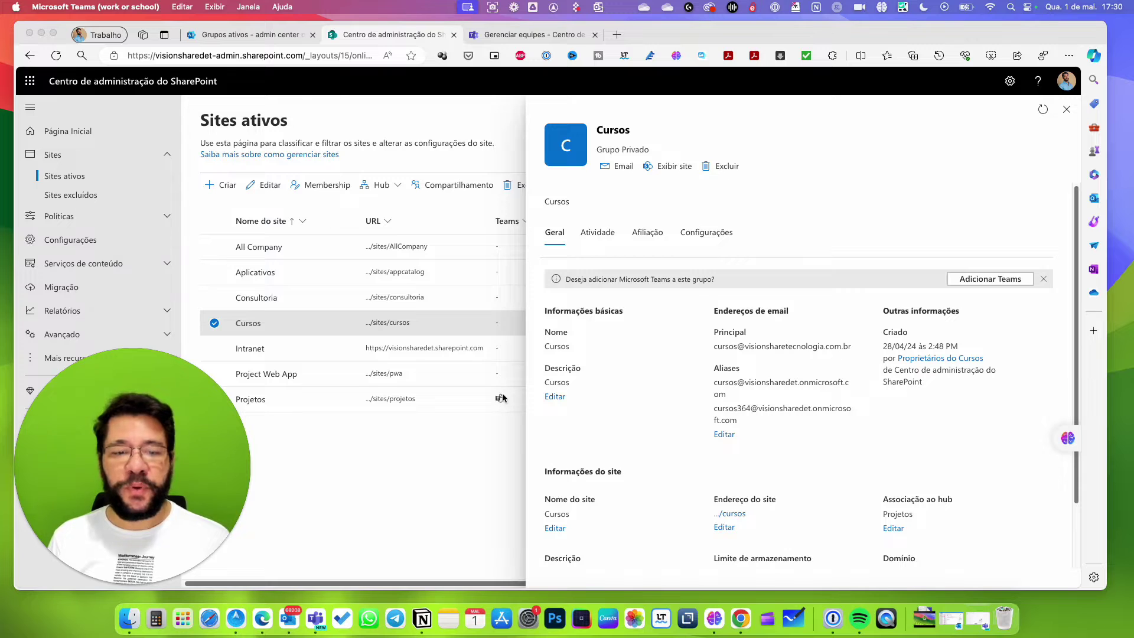
left_click(237, 37)
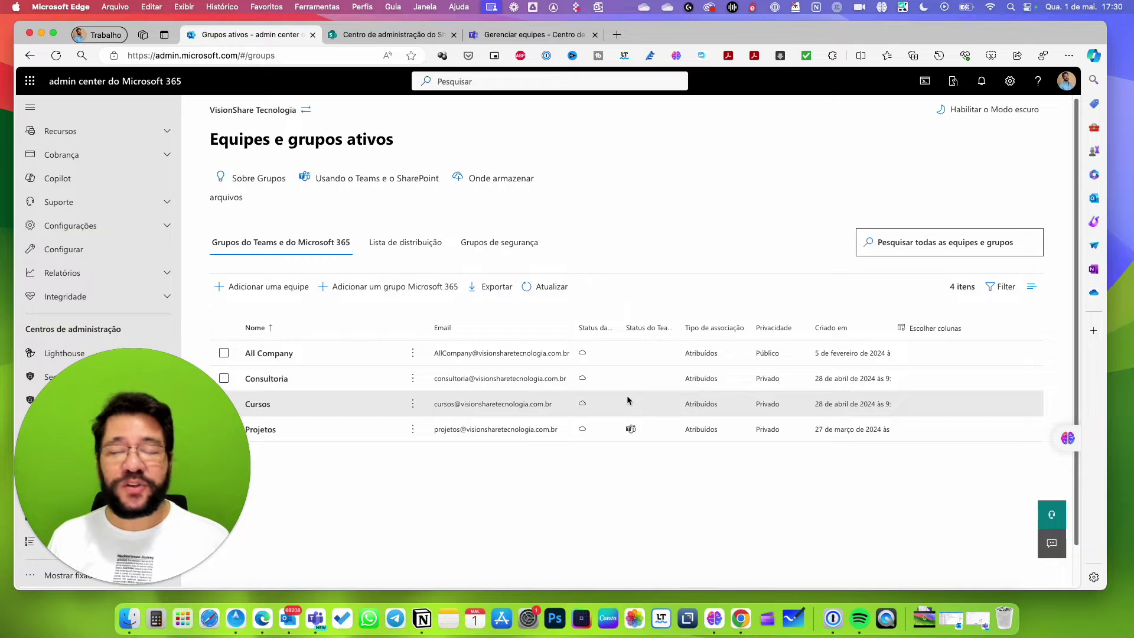
mouse_move(628, 402)
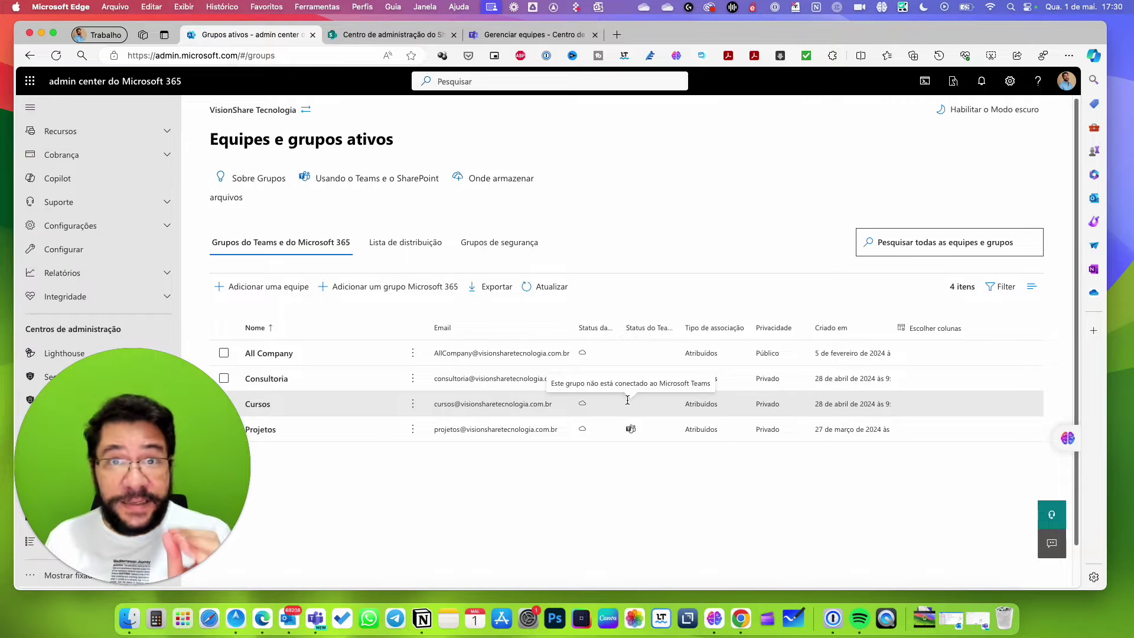
left_click(794, 618)
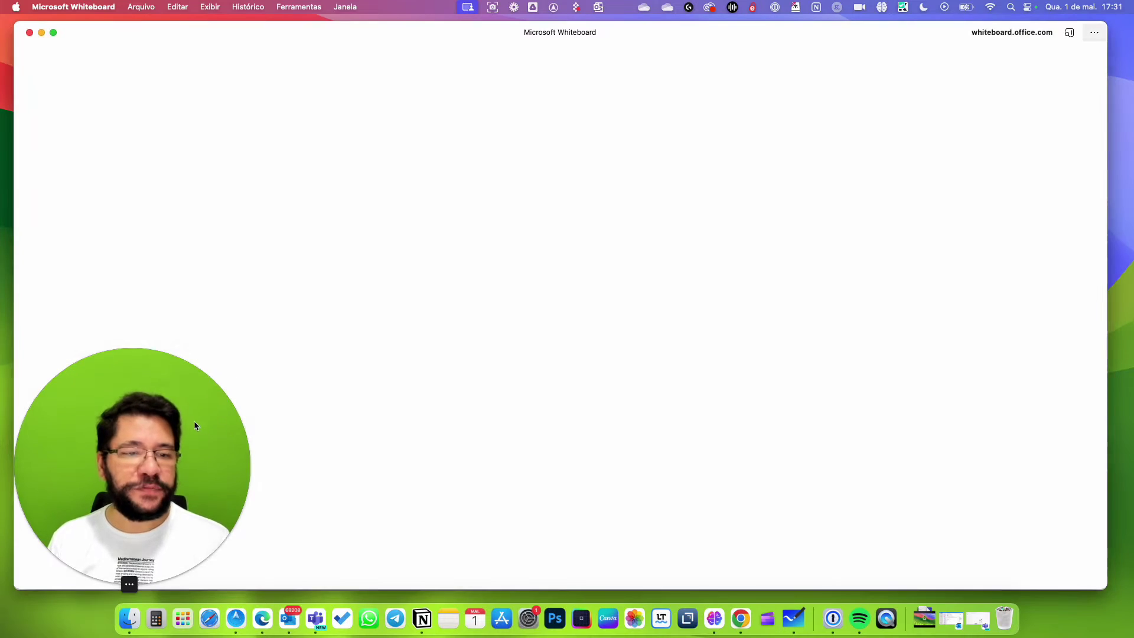
Create a new blank board, dismiss the Copilot prompts, and bring up the insert-content menu.
left_click_drag(194, 423, 1025, 146)
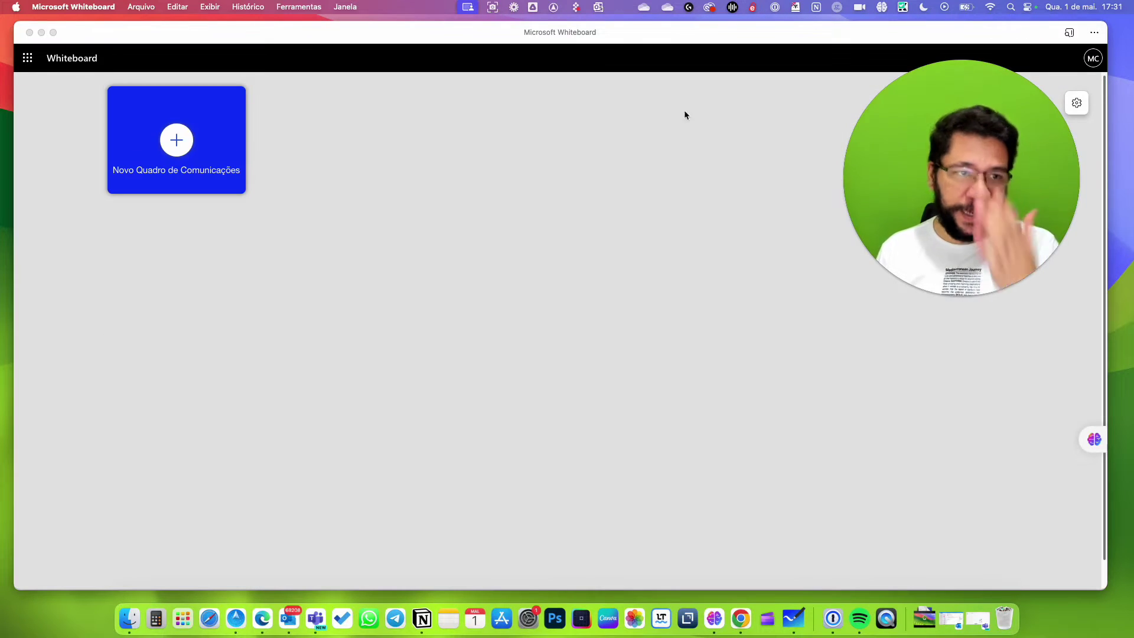
left_click(193, 150)
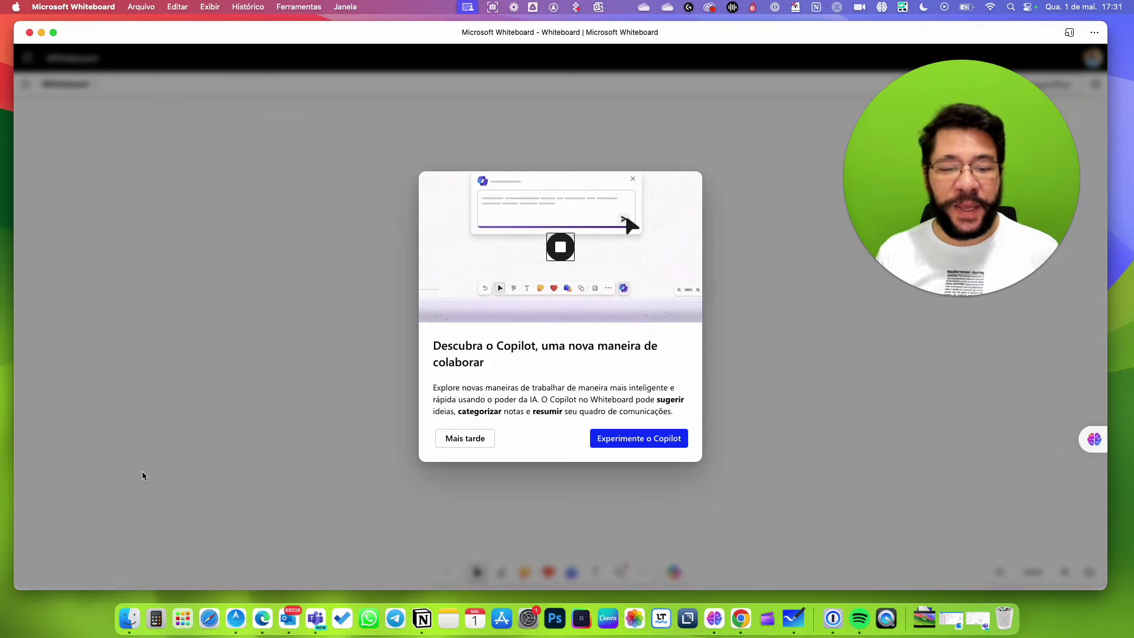
left_click(649, 445)
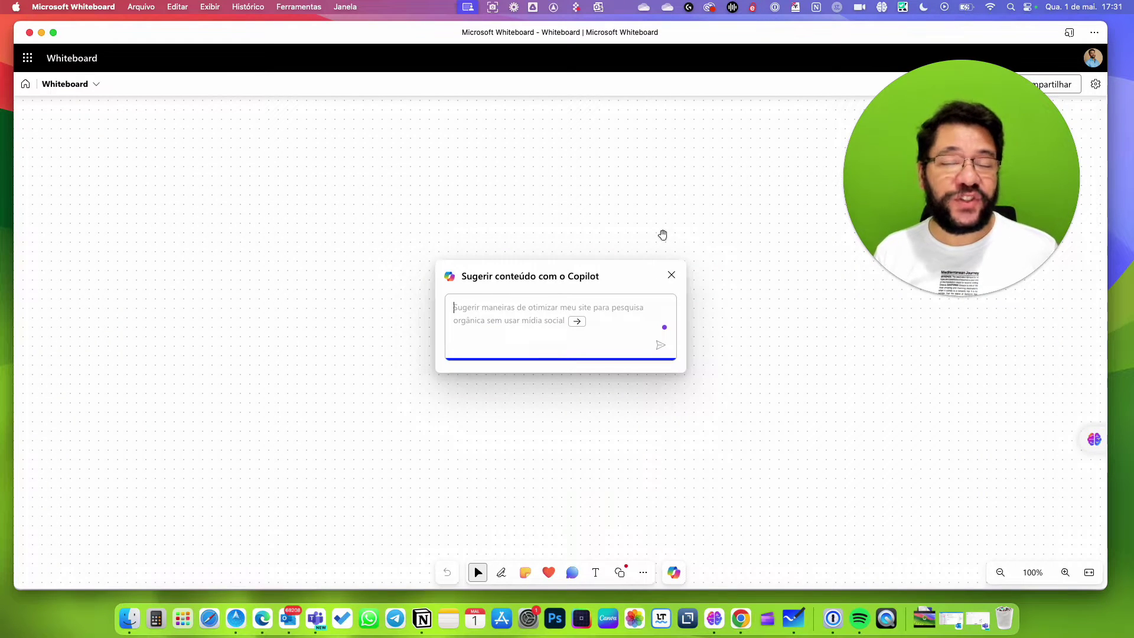
left_click(672, 275)
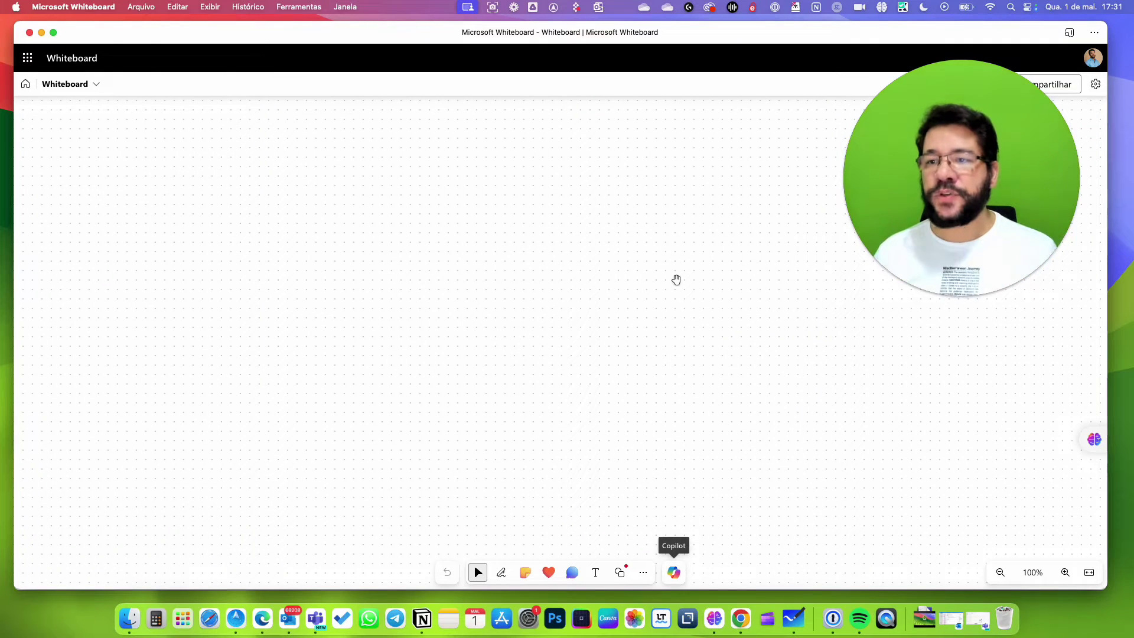
left_click_drag(987, 158, 984, 210)
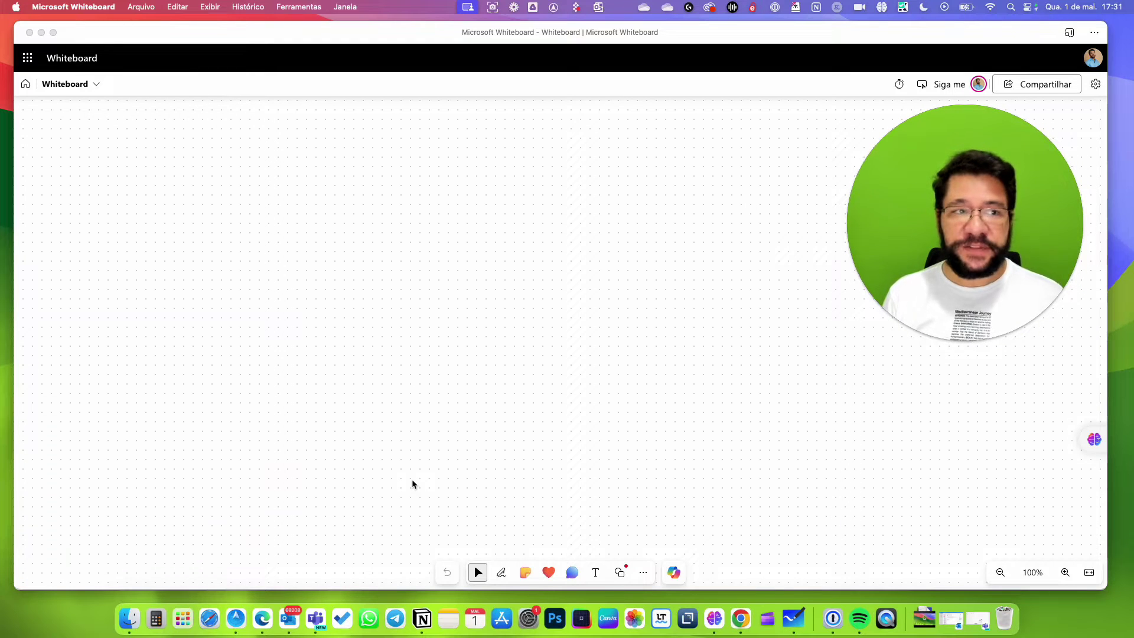
left_click(497, 527)
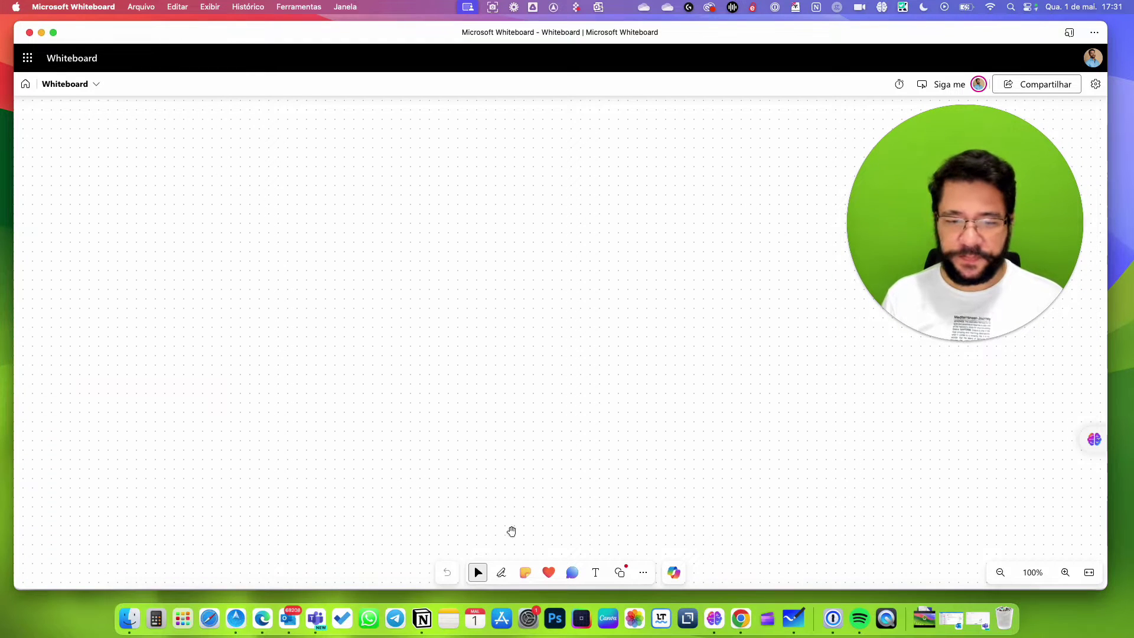
left_click(642, 572)
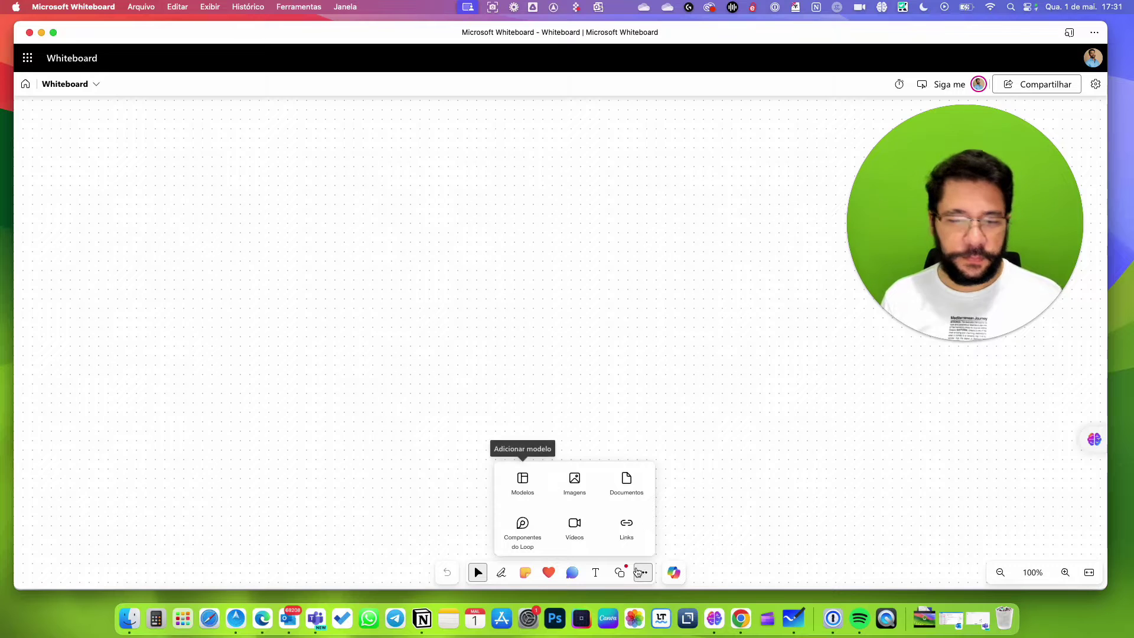
Insert logoms365.png from Imagens > Usuais onto the board and shrink it.
left_click(575, 481)
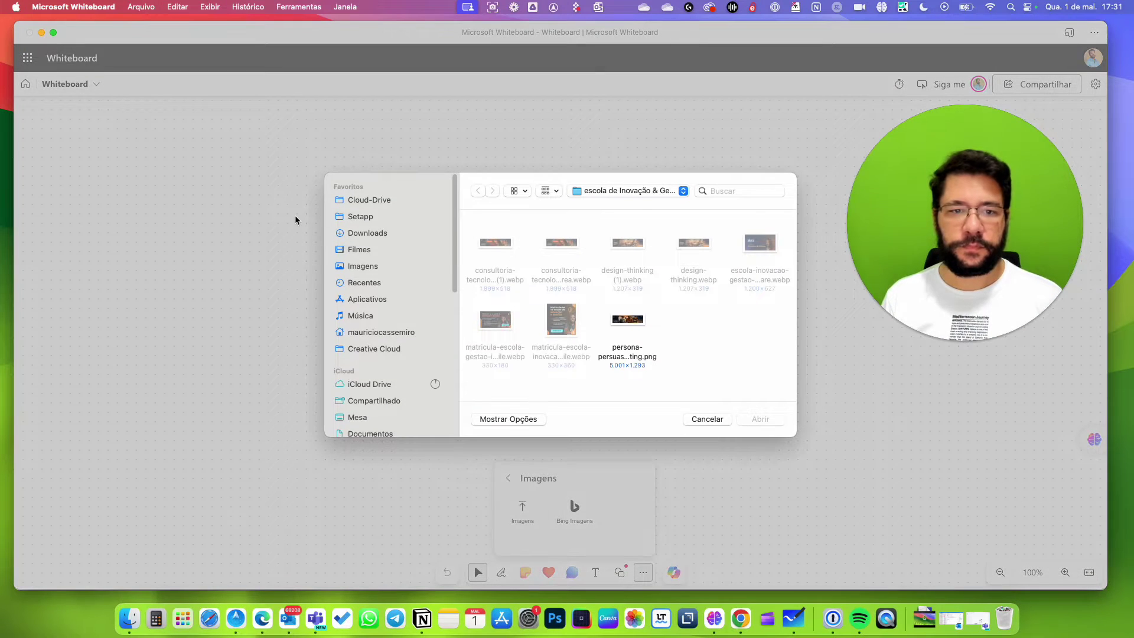
left_click(362, 266)
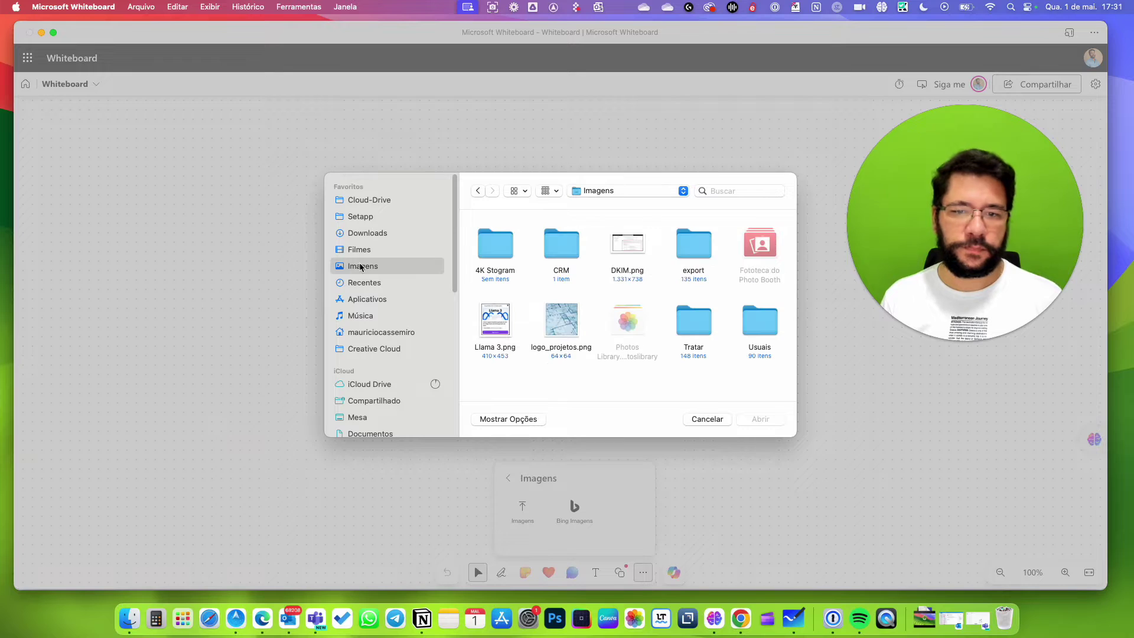
left_click(766, 327)
double_click(766, 327)
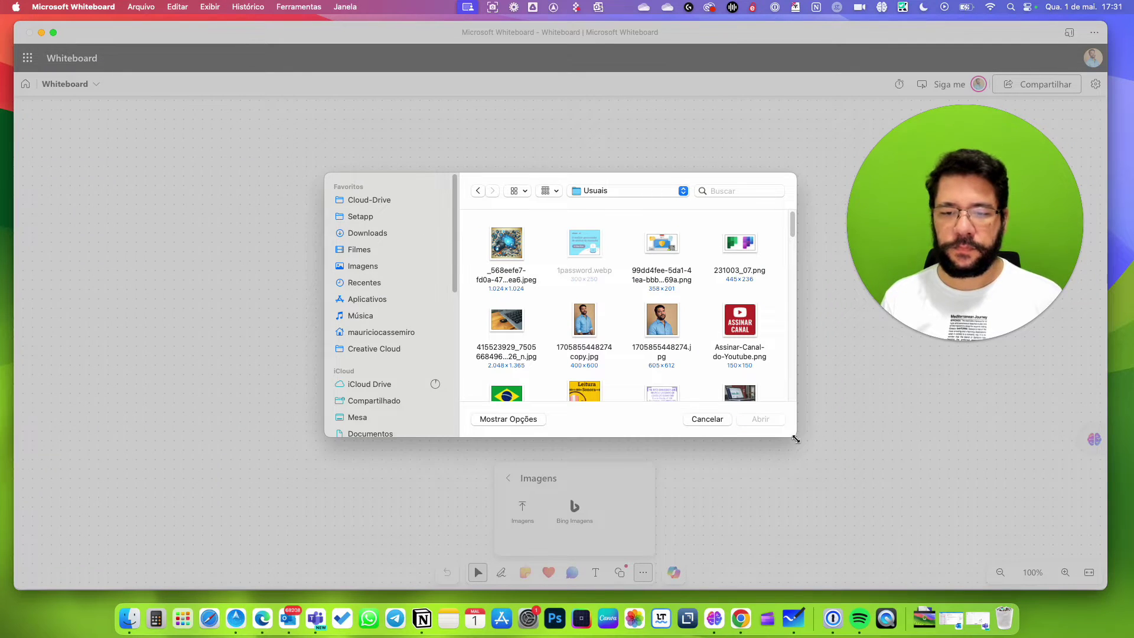
left_click_drag(795, 438, 950, 537)
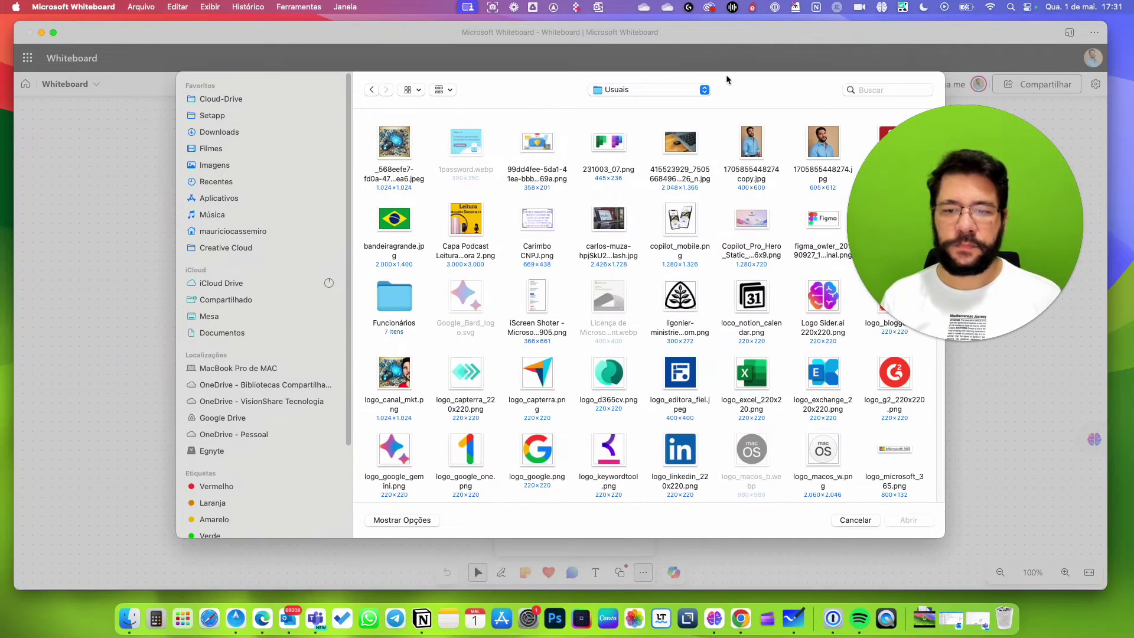
scroll(795, 373, "down", 10)
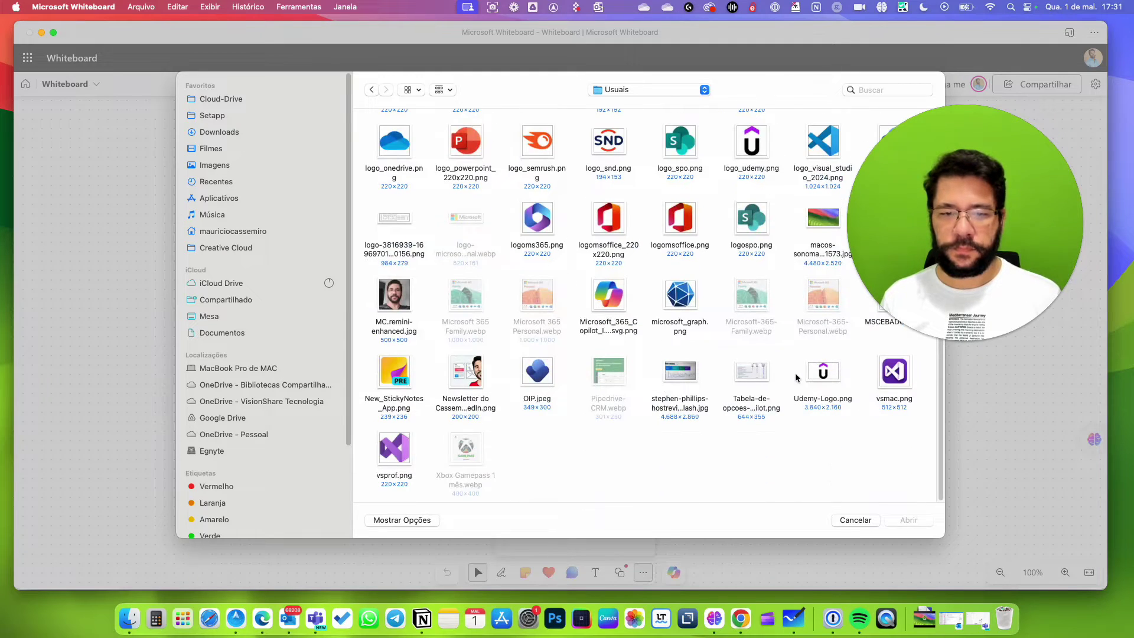
scroll(796, 378, "up", 1)
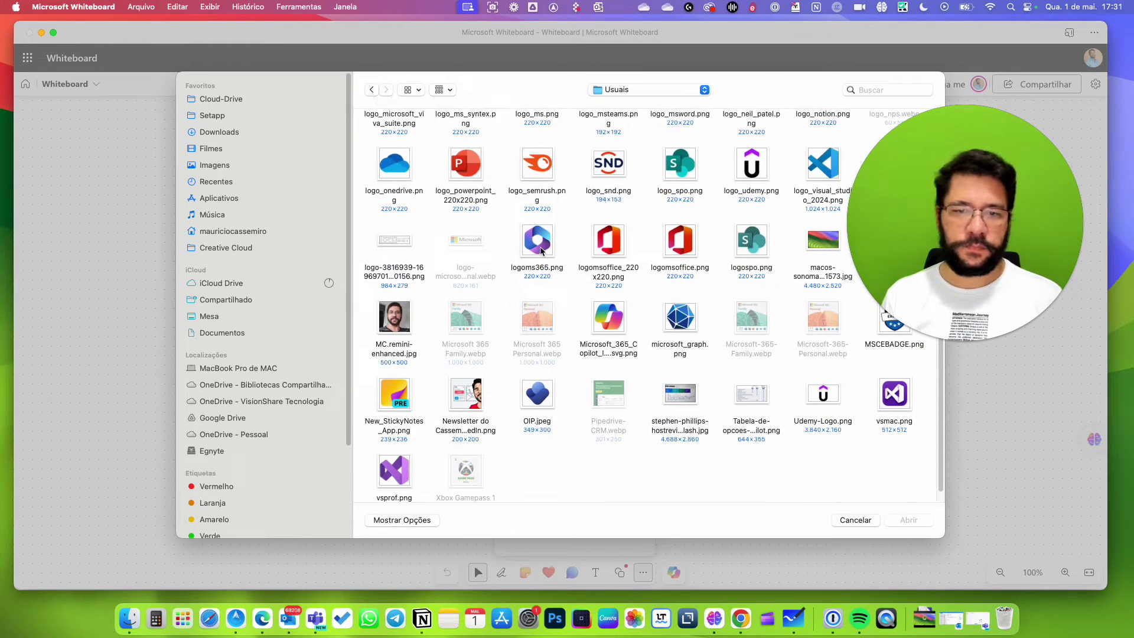
left_click(545, 253)
double_click(546, 252)
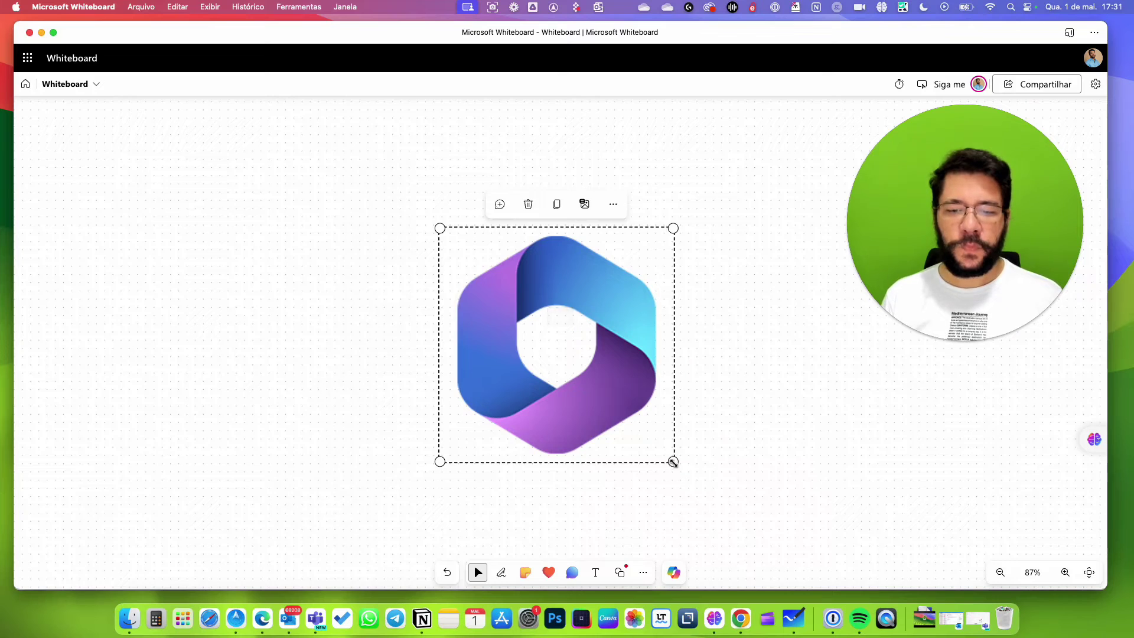
left_click_drag(673, 462, 308, 151)
Upload logo_exchange, logo_spo and logo_msteams together onto the board.
left_click(643, 573)
left_click(524, 509)
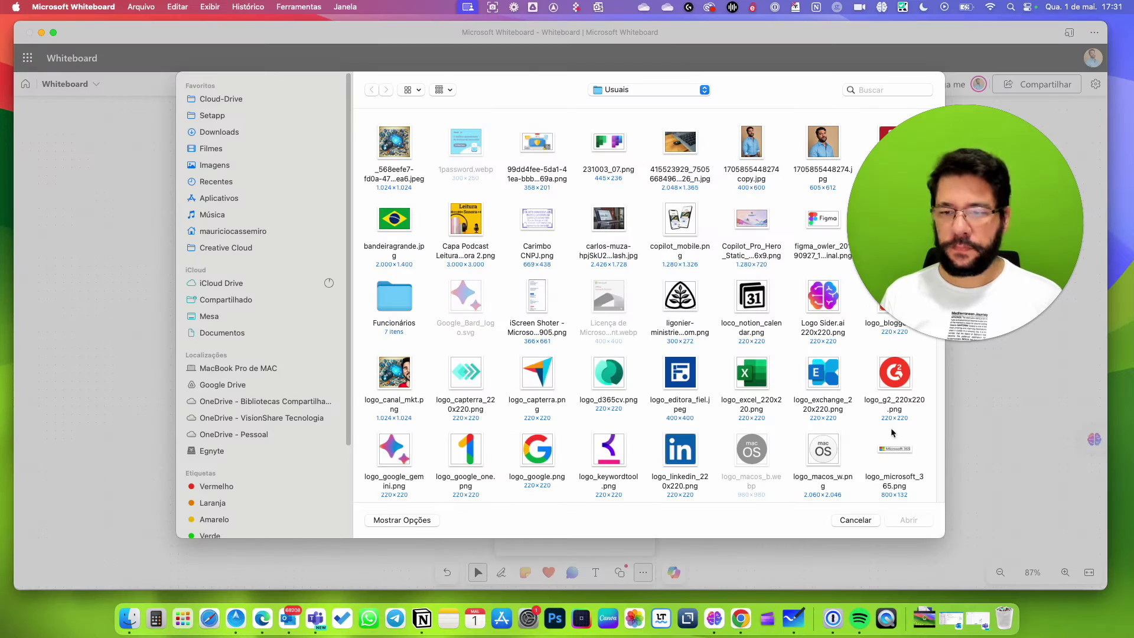
left_click_drag(940, 489, 939, 289)
left_click(824, 348)
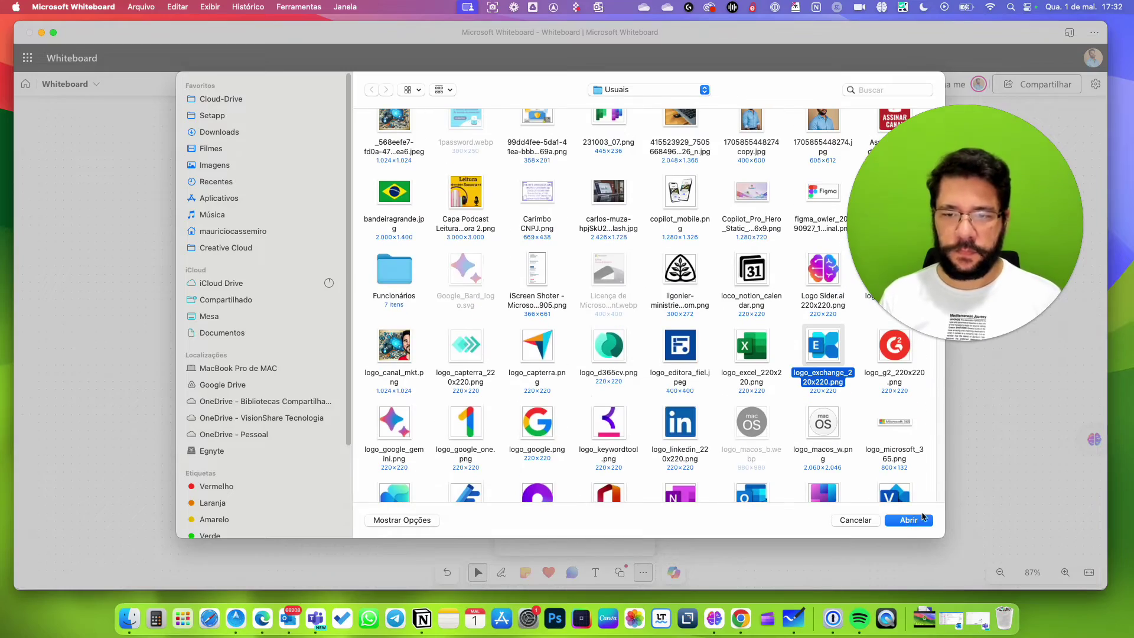
scroll(885, 404, "down", 5)
left_click(681, 361, "super")
scroll(680, 360, "up", 3)
scroll(681, 360, "down", 5)
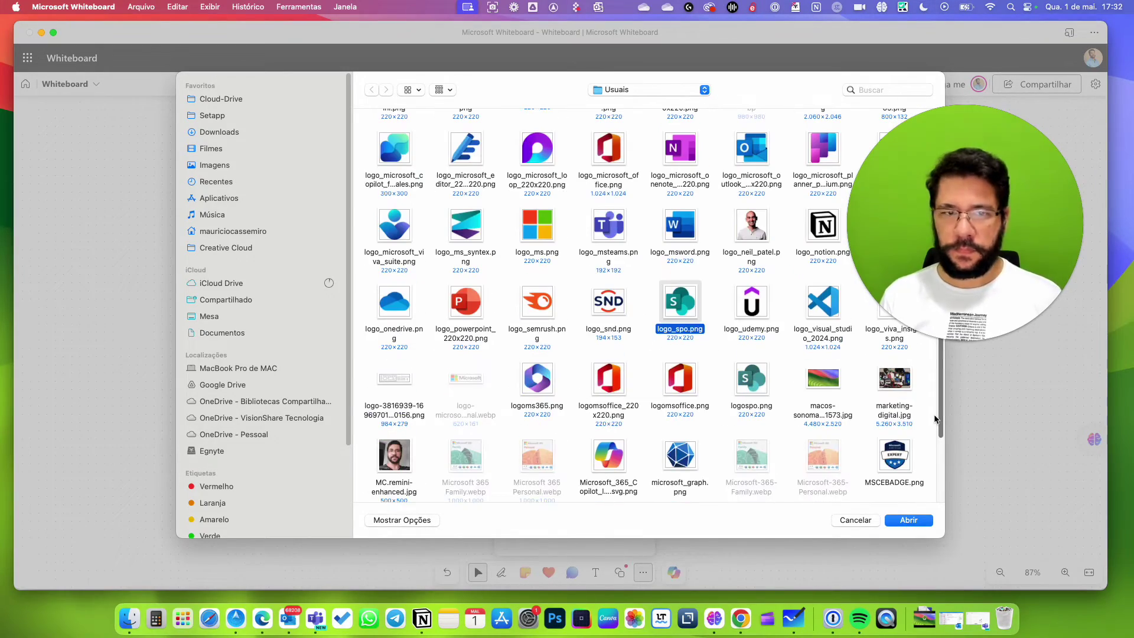
left_click(609, 227, "super")
left_click(909, 520)
left_click(881, 529)
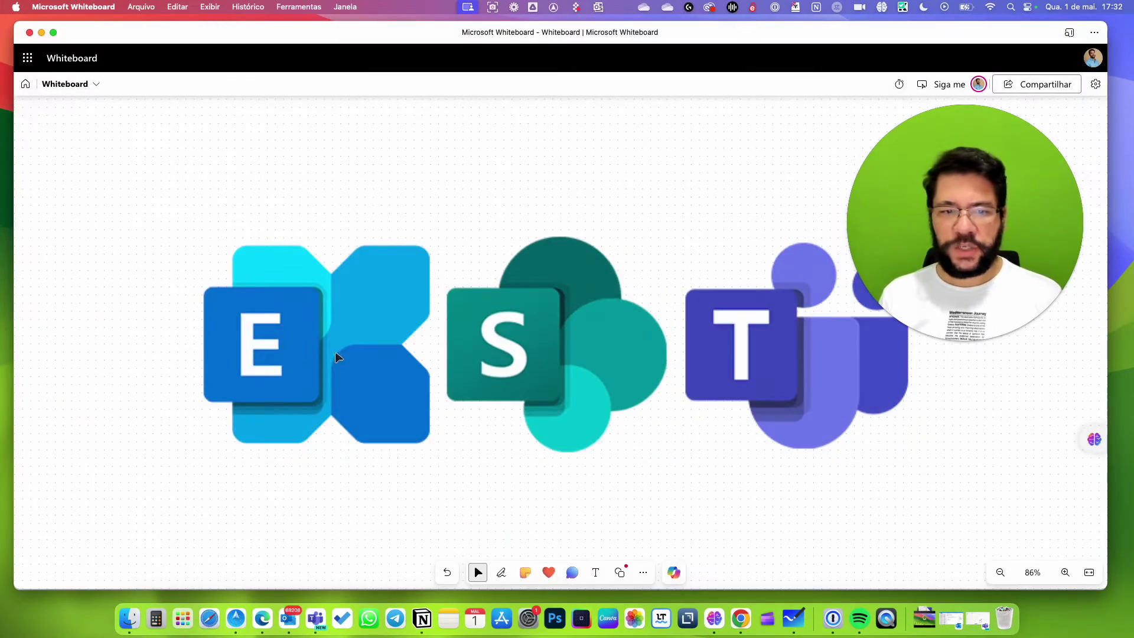
Shrink the Exchange, SharePoint and Teams logos to icon size.
left_click(324, 405)
left_click_drag(430, 458, 234, 306)
left_click_drag(215, 382, 481, 476)
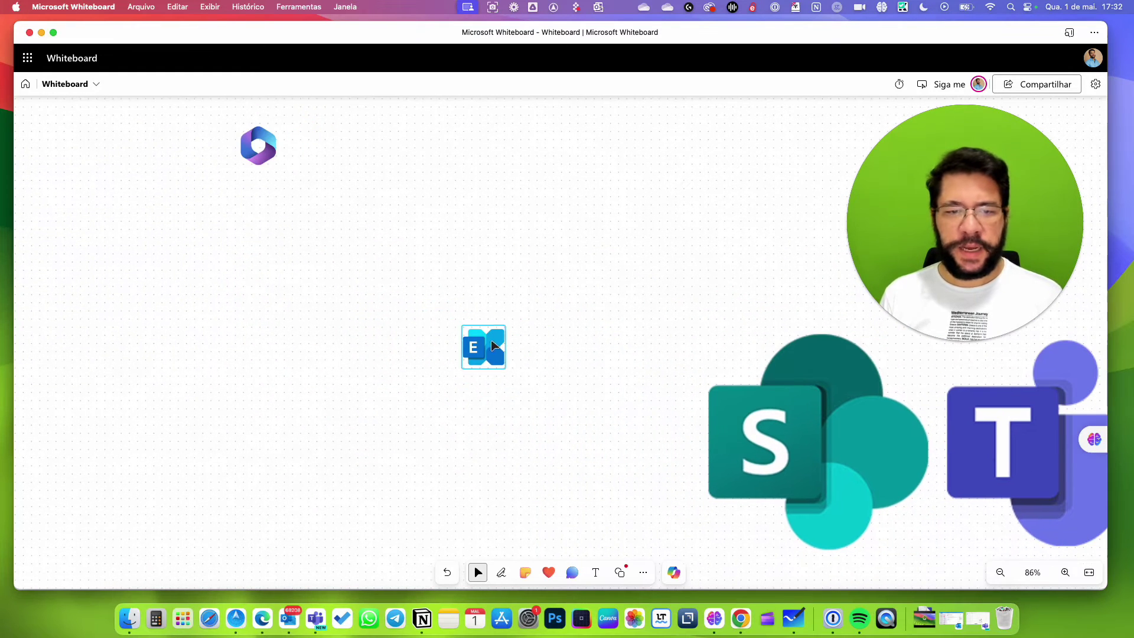
left_click_drag(477, 341, 467, 142)
left_click_drag(806, 425, 361, 272)
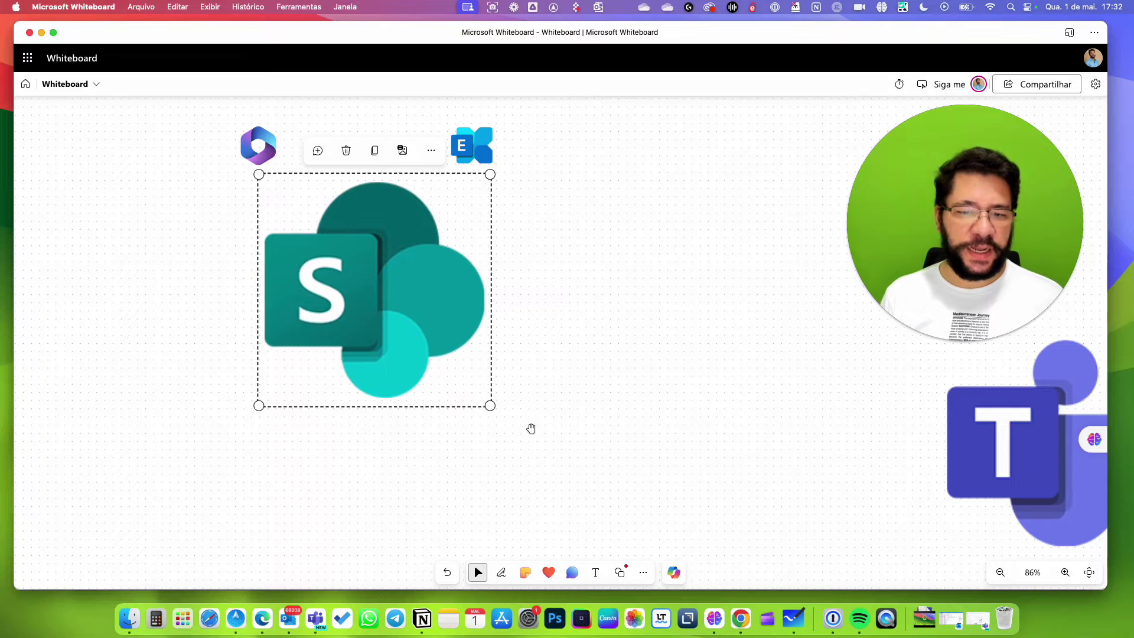
left_click_drag(489, 406, 302, 142)
left_click_drag(971, 462, 329, 344)
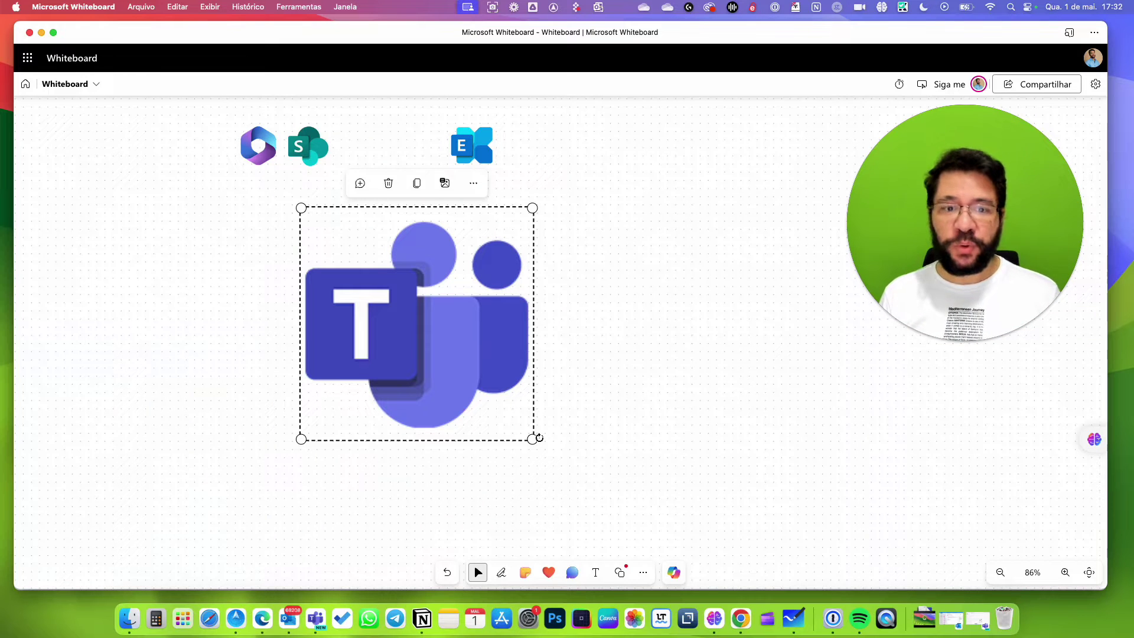
left_click_drag(532, 440, 340, 254)
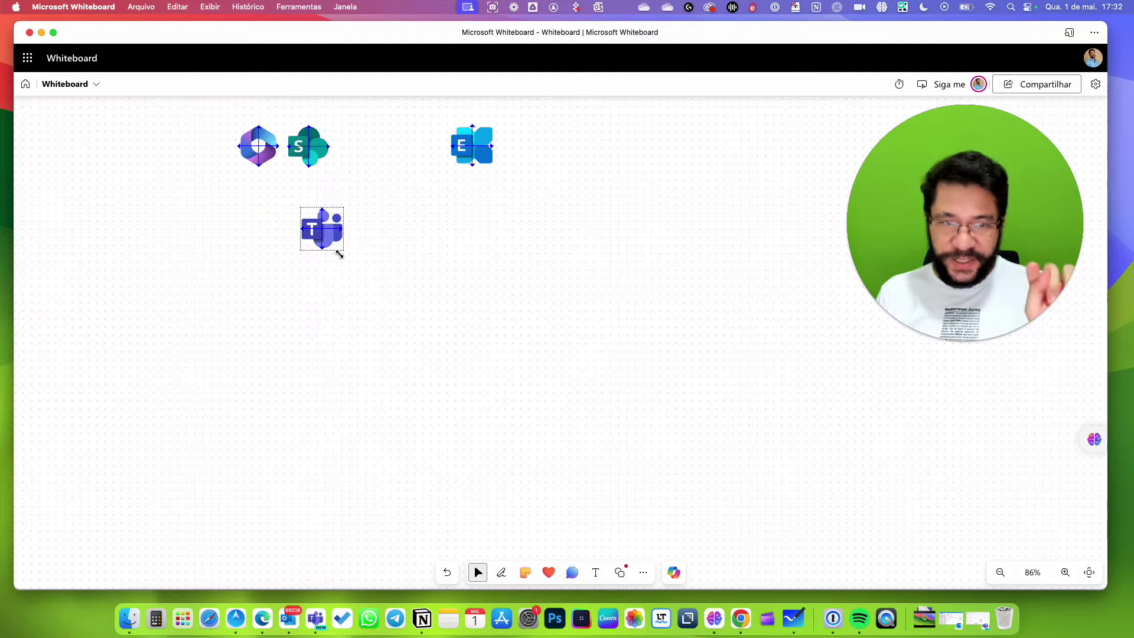
left_click_drag(340, 254, 363, 145)
left_click(614, 187)
Arrange SharePoint, Teams and Exchange in a row beneath the Microsoft 365 logo.
left_click_drag(471, 144, 402, 140)
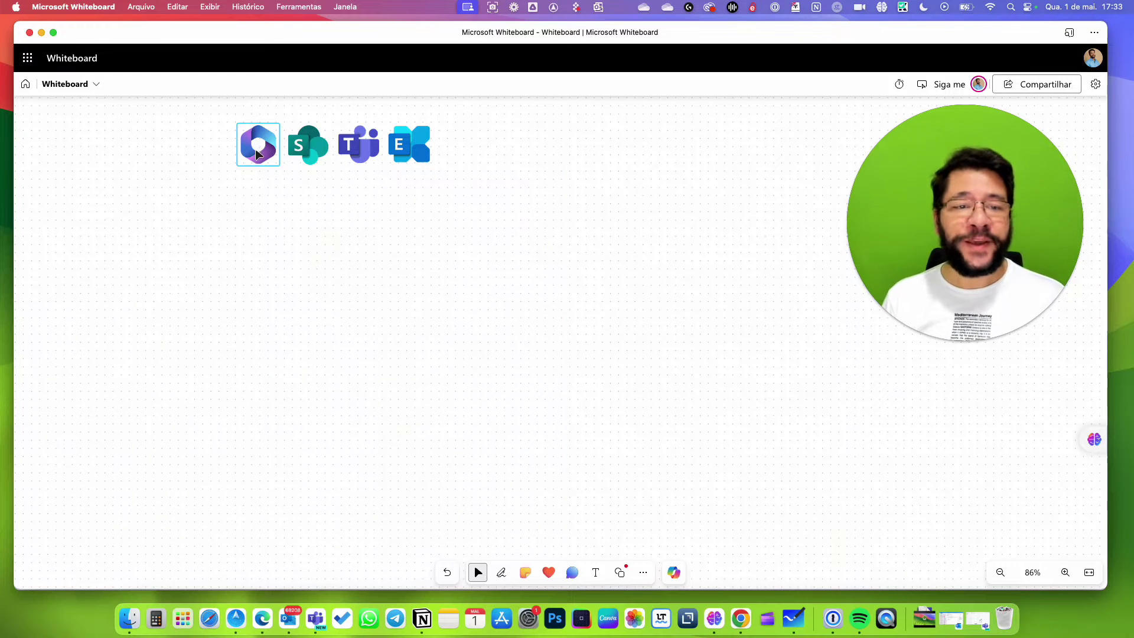
left_click_drag(257, 155, 305, 251)
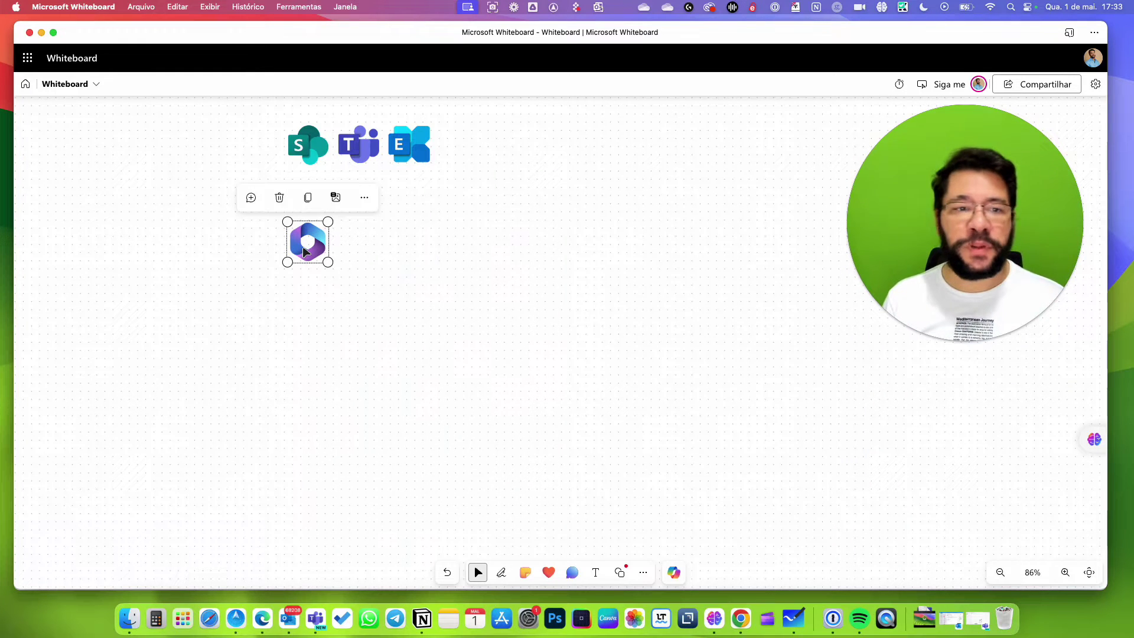
left_click(435, 386)
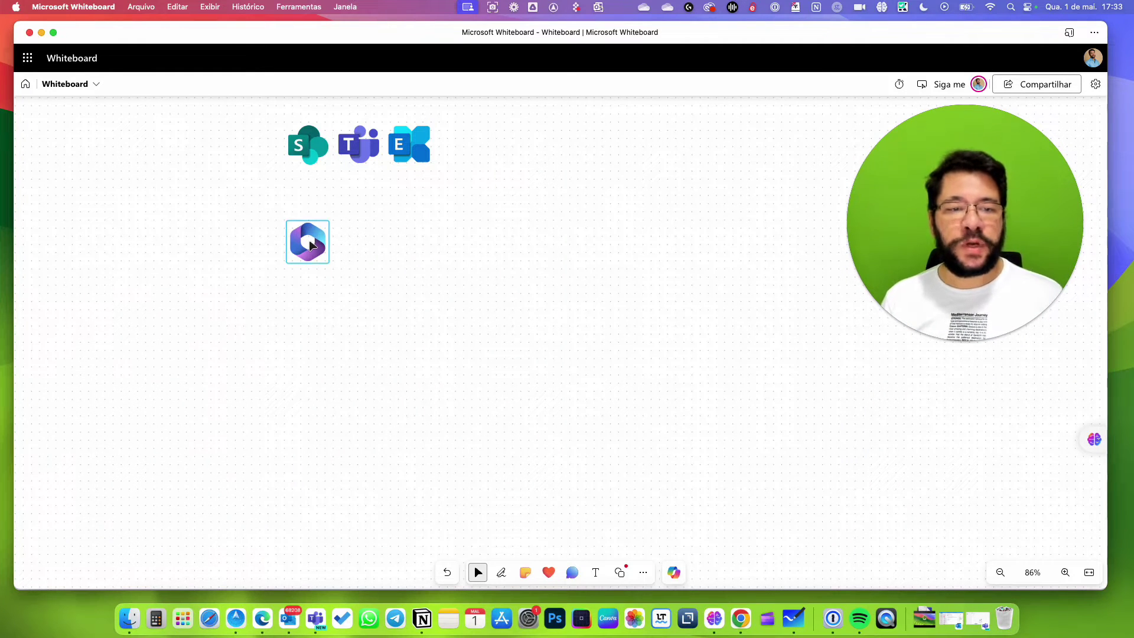
left_click_drag(307, 144, 218, 317)
left_click_drag(377, 127, 311, 282)
left_click_drag(228, 314, 130, 148)
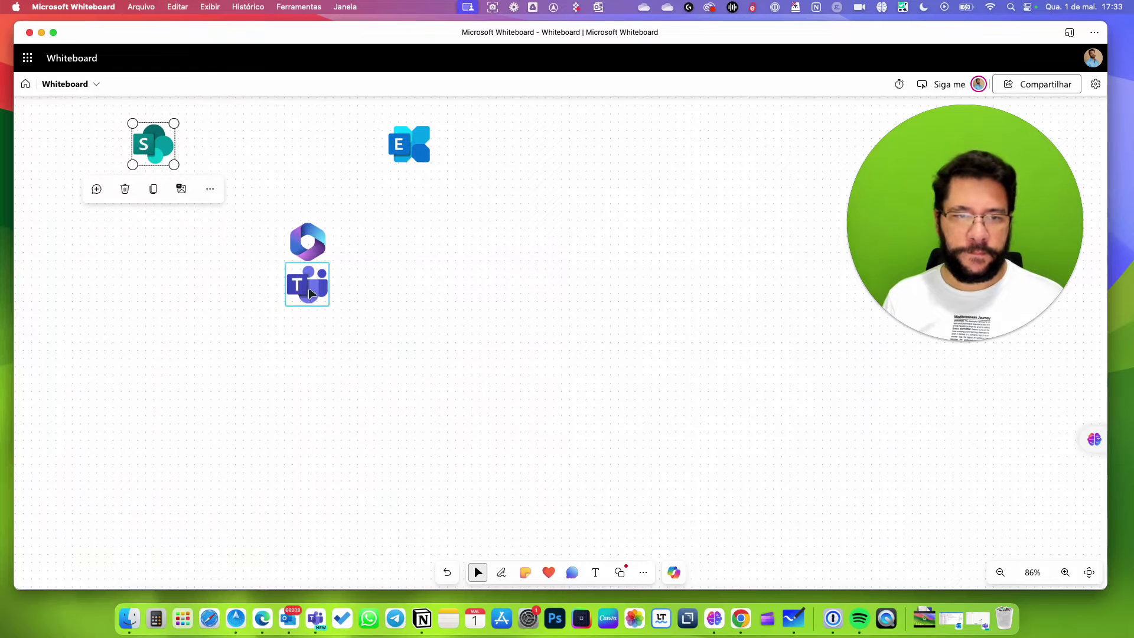
left_click_drag(307, 295, 308, 329)
left_click_drag(158, 142, 215, 317)
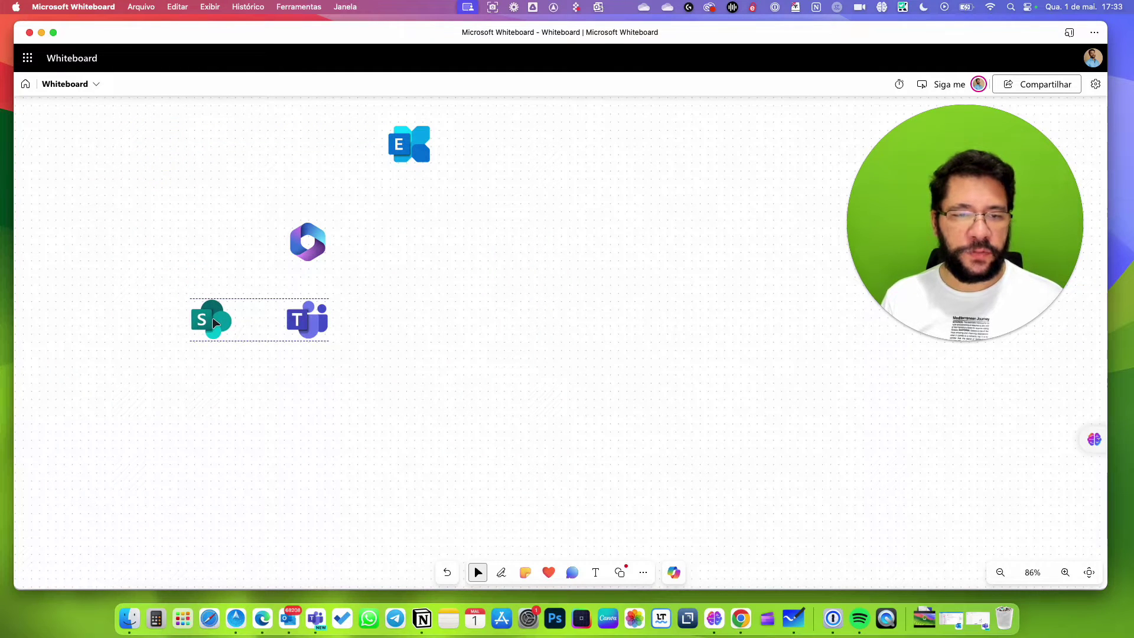
left_click_drag(410, 148, 402, 324)
left_click(417, 142)
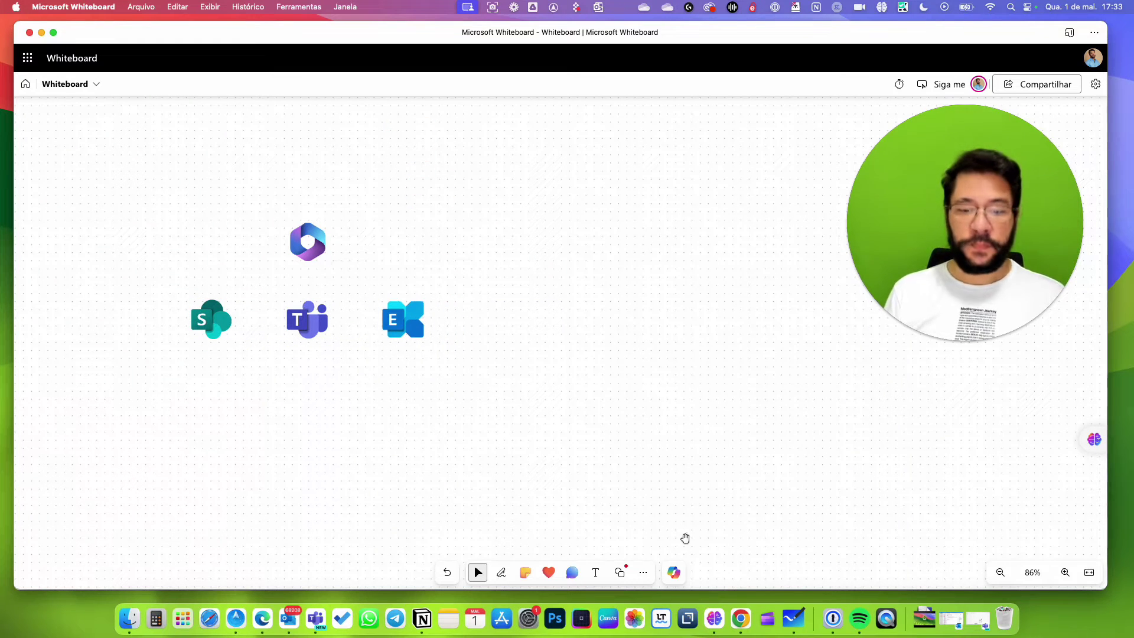
Draw connectors from the Microsoft 365 logo to the Teams and Exchange logos.
left_click(620, 573)
left_click(585, 544)
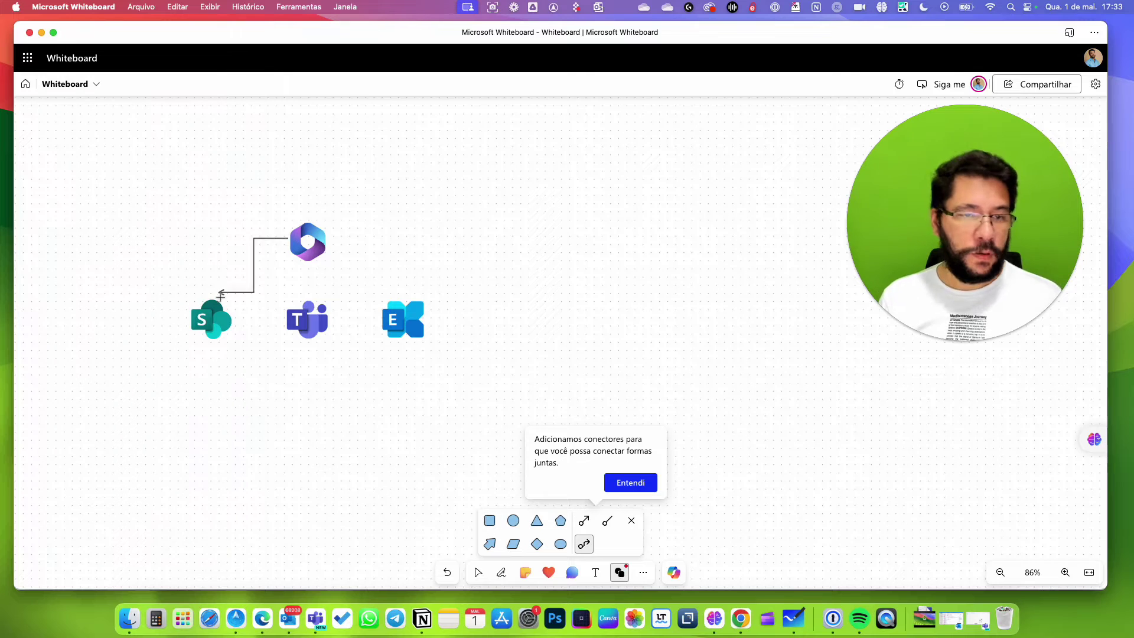
left_click(586, 546)
left_click_drag(305, 258, 305, 307)
left_click(585, 544)
left_click_drag(322, 240, 388, 330)
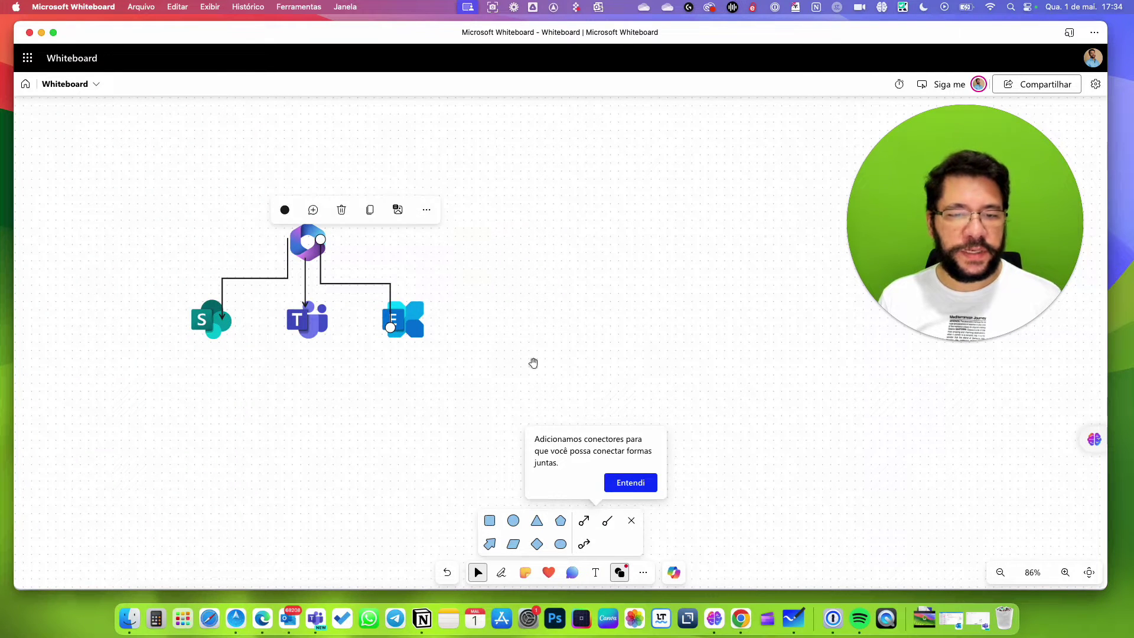
left_click(624, 382)
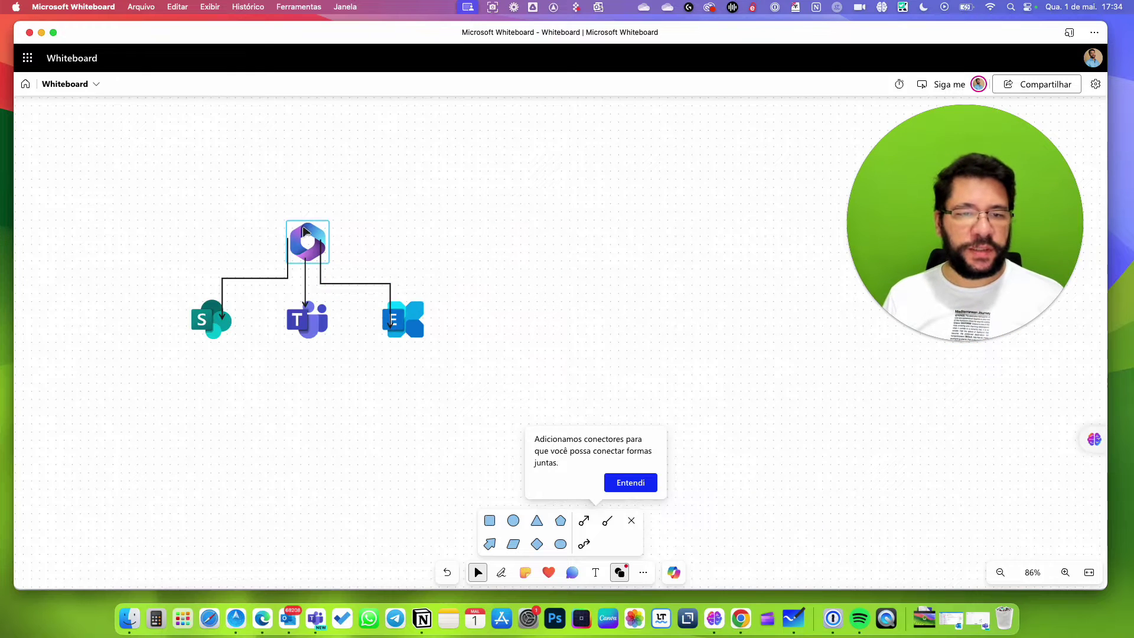
Nudge the Microsoft 365 logo into alignment and bring it to the front.
left_click_drag(304, 230, 282, 216)
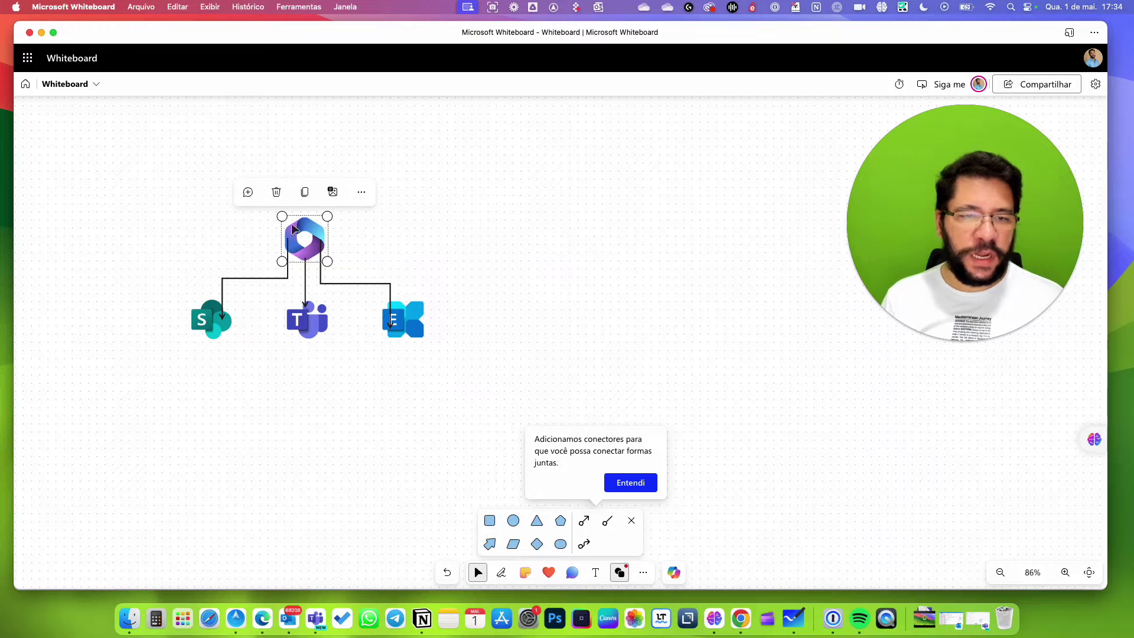
left_click(362, 192)
left_click(288, 354)
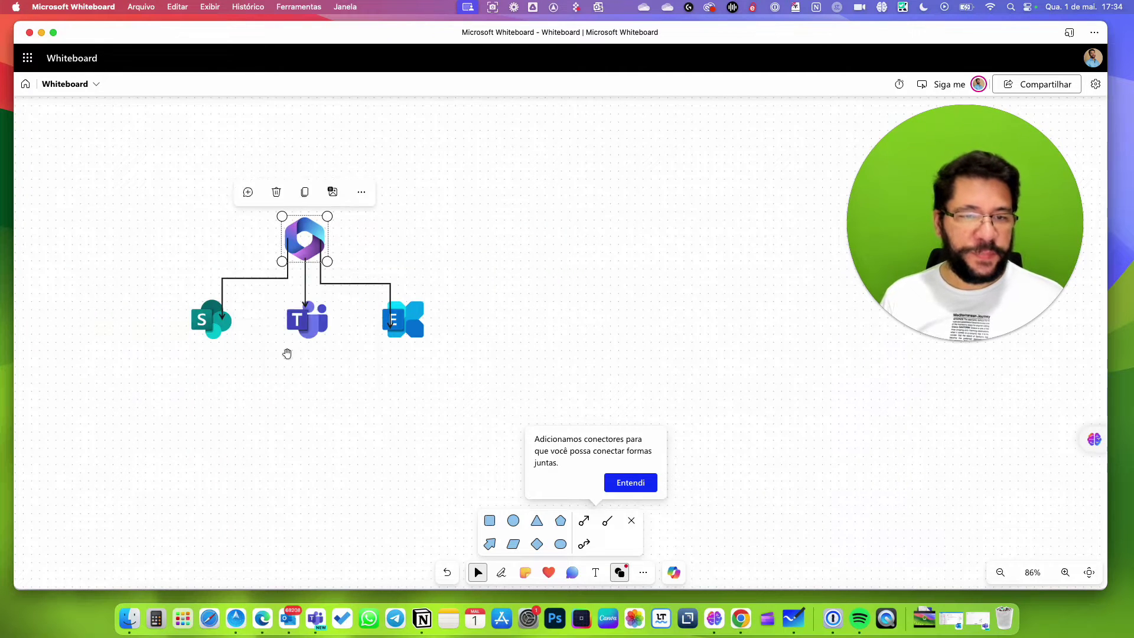
left_click(361, 192)
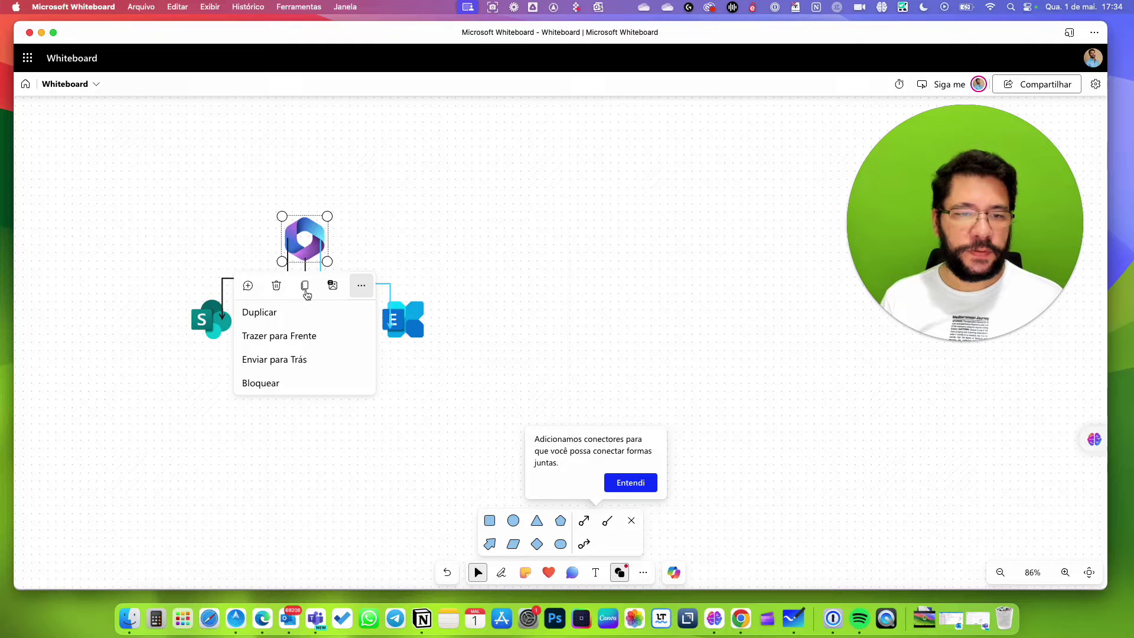
left_click(303, 349)
left_click(549, 252)
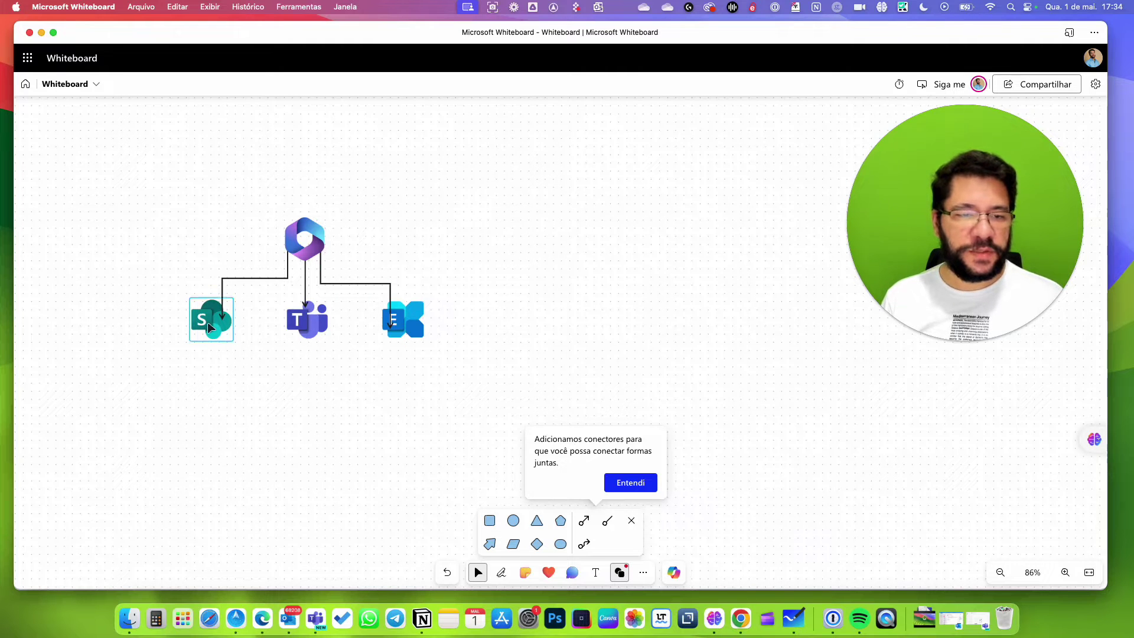
Bring the Exchange and Teams logos in front of their connector lines.
left_click(210, 328)
left_click(309, 321, "shift")
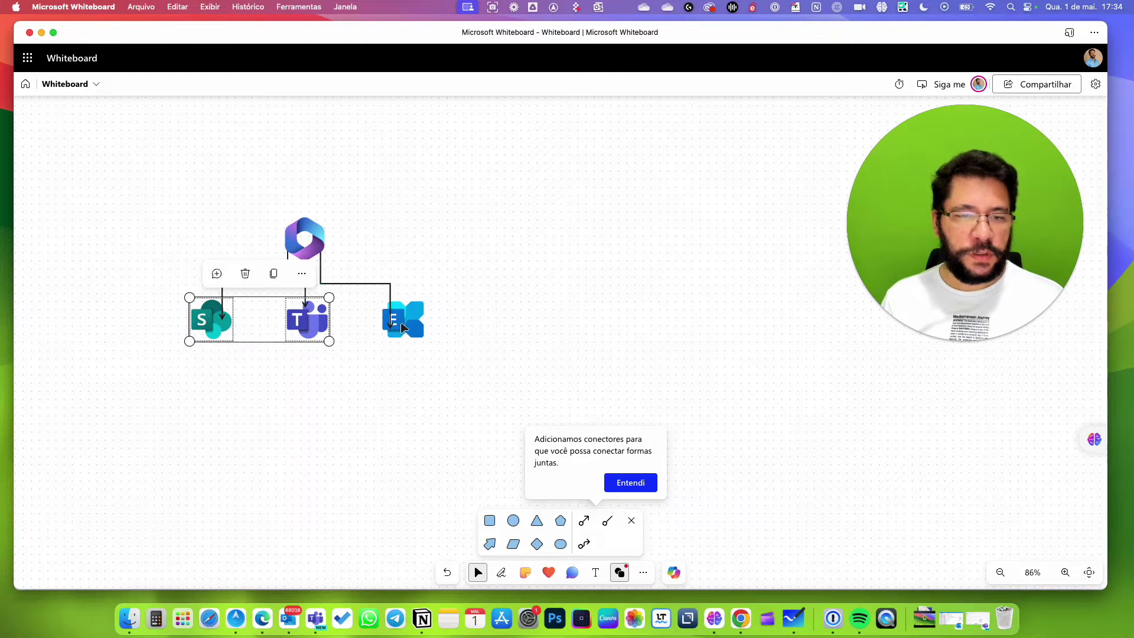
left_click(404, 319, "shift")
left_click(347, 285)
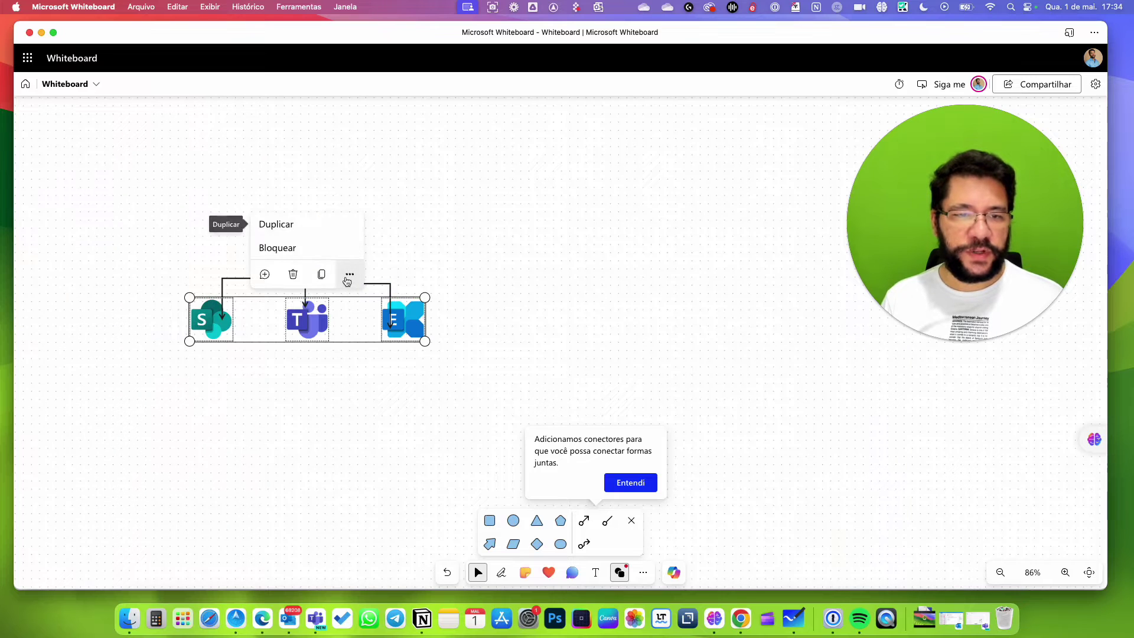
left_click(392, 349)
left_click(412, 325)
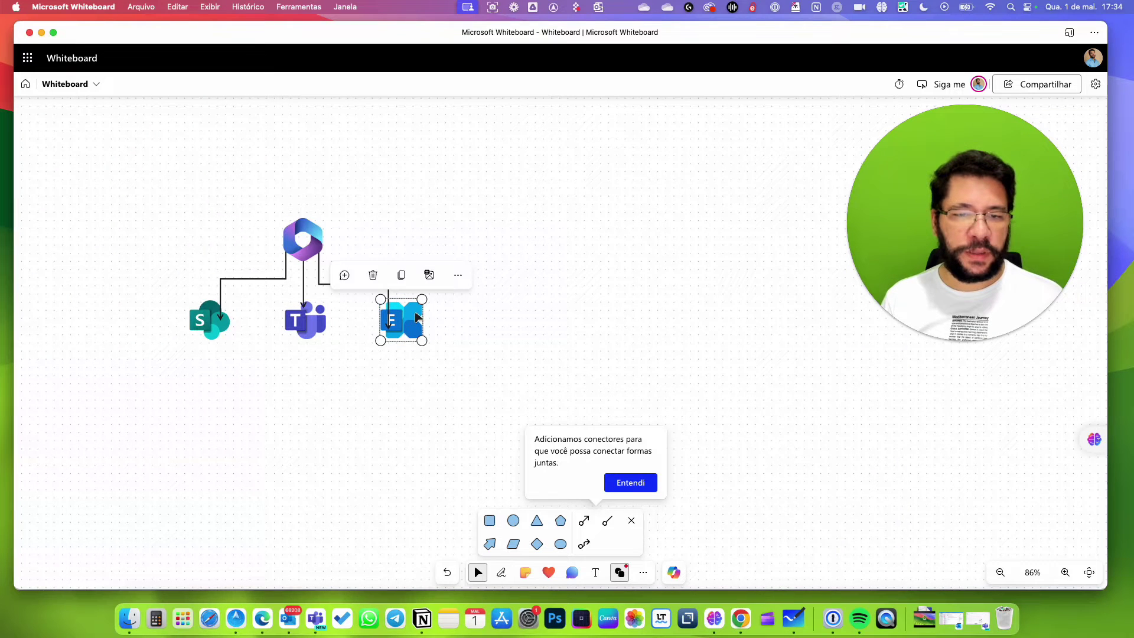
left_click(458, 276)
left_click(376, 202)
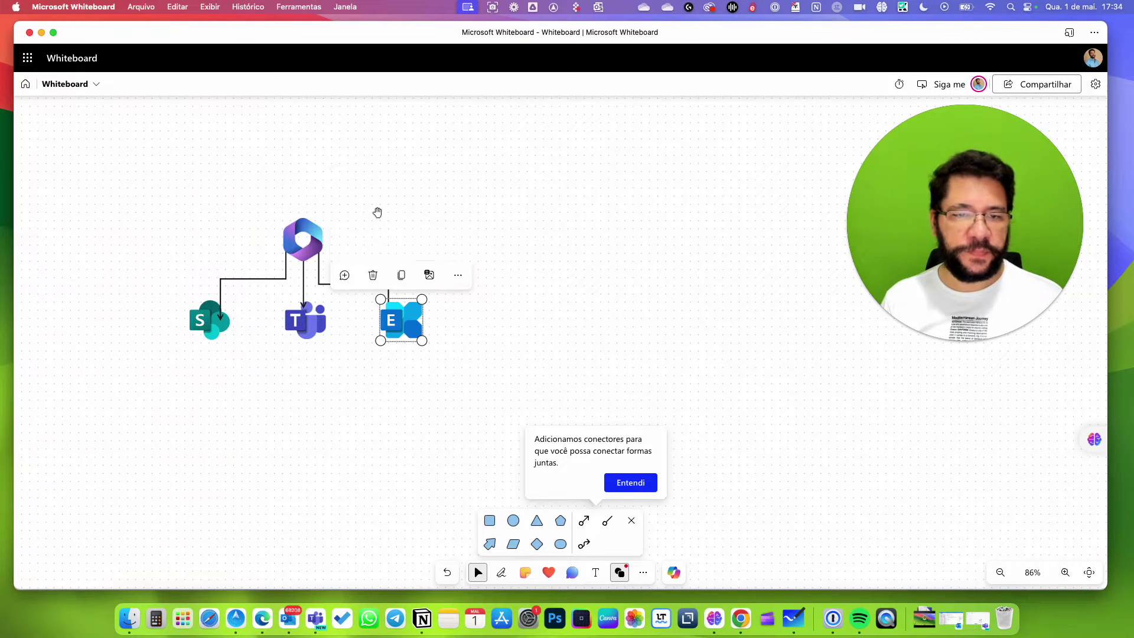
left_click(307, 334)
left_click(362, 275)
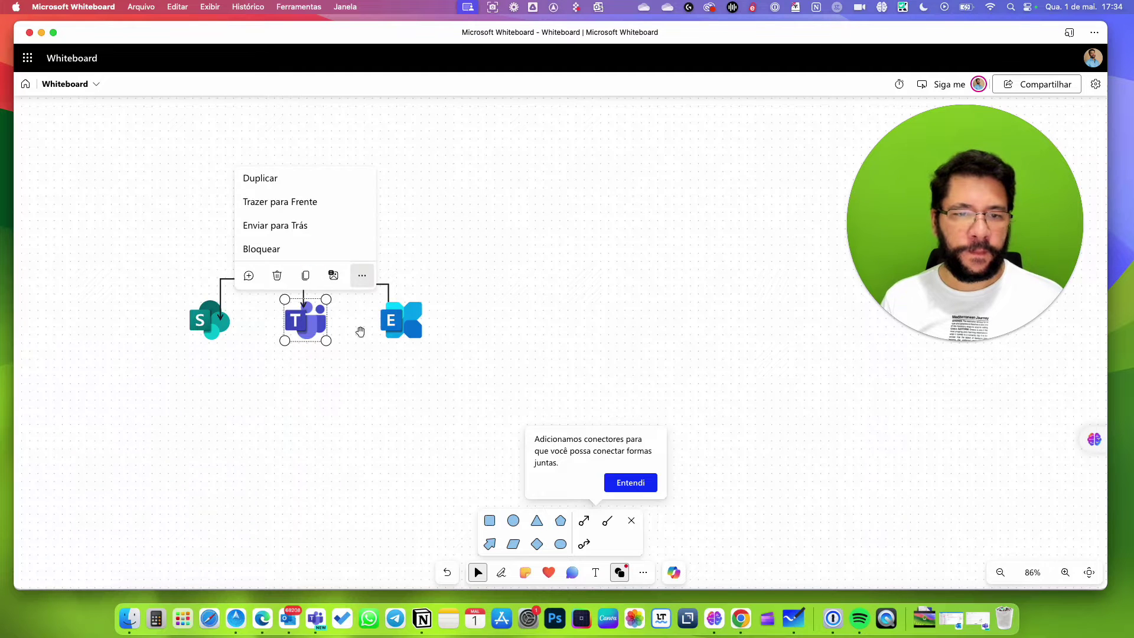
left_click(286, 203)
Bring the SharePoint logo to the front, dismiss the connectors tip, and close the shapes panel.
left_click(216, 336)
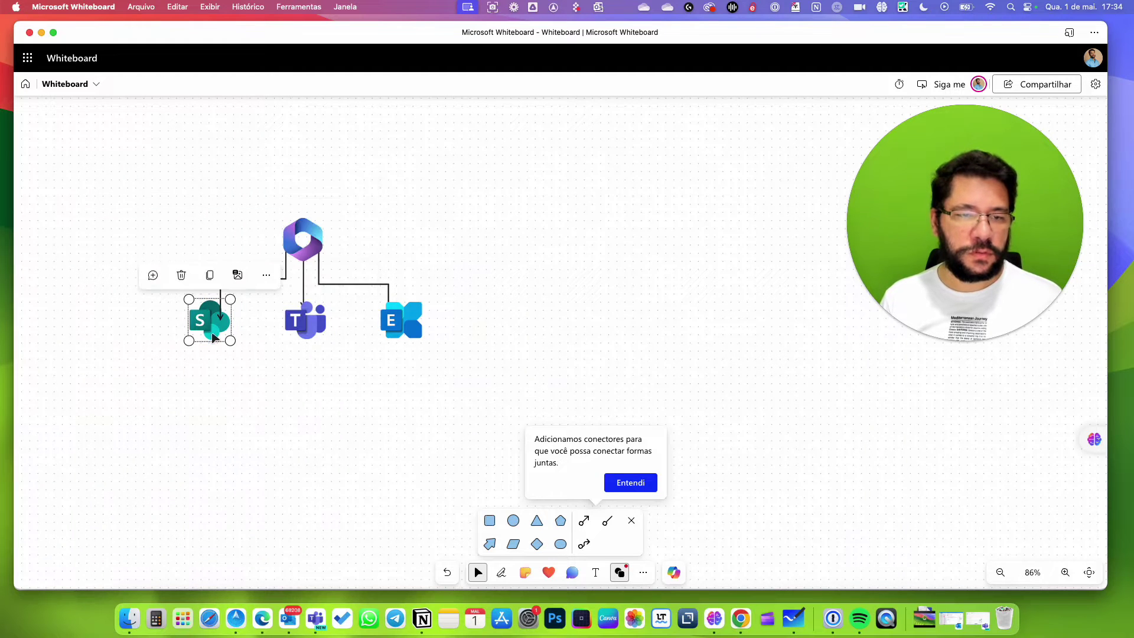
left_click(266, 275)
left_click(189, 198)
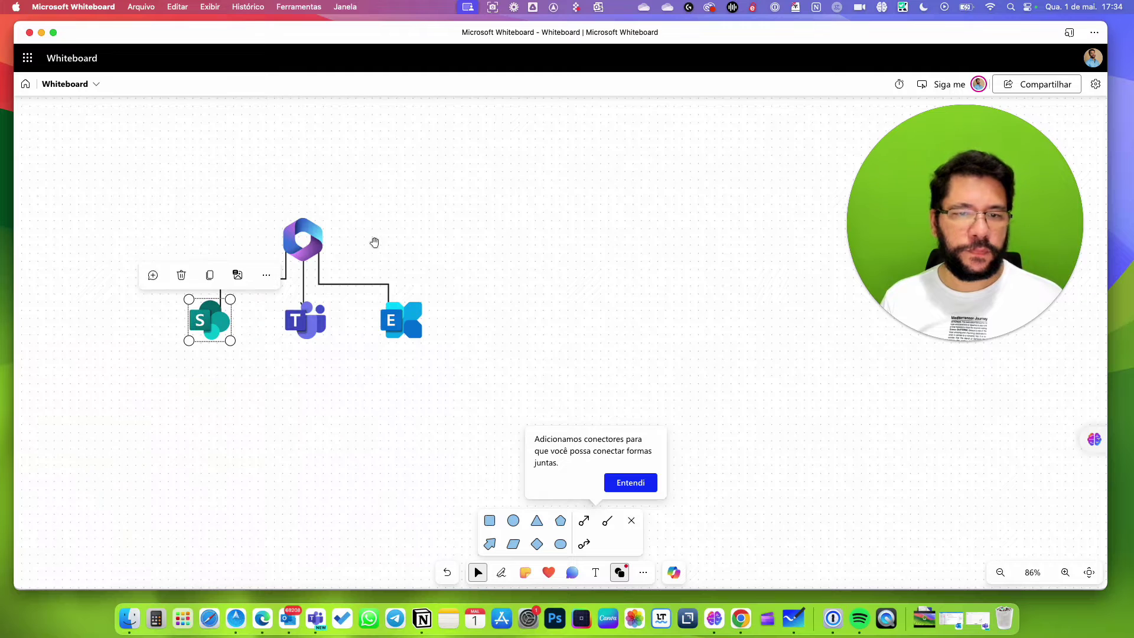
left_click(606, 297)
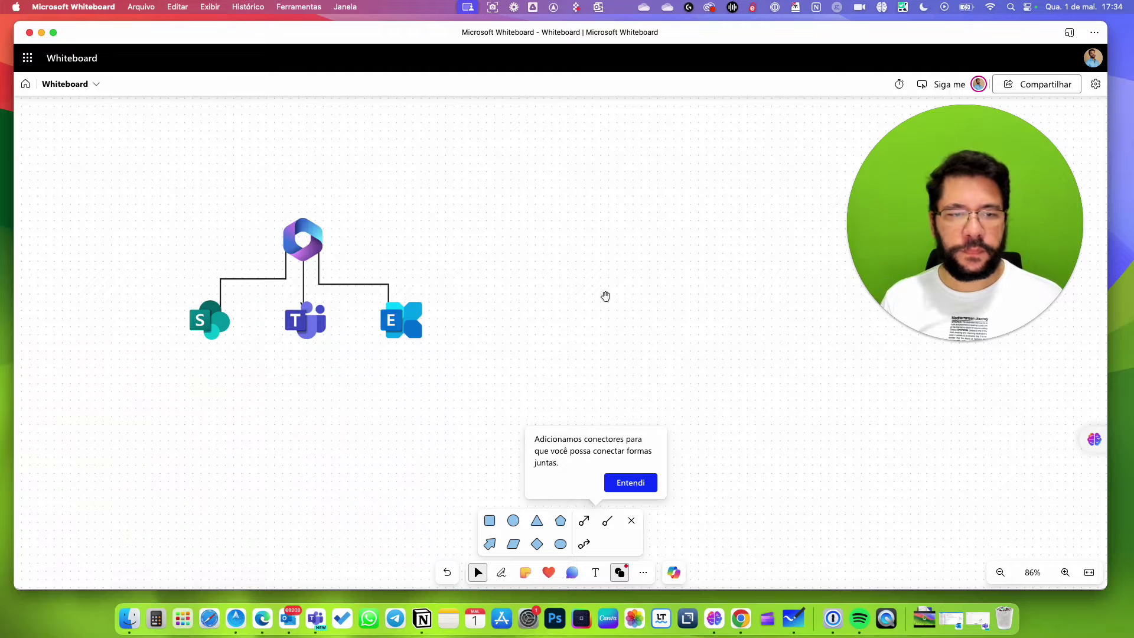
left_click(631, 483)
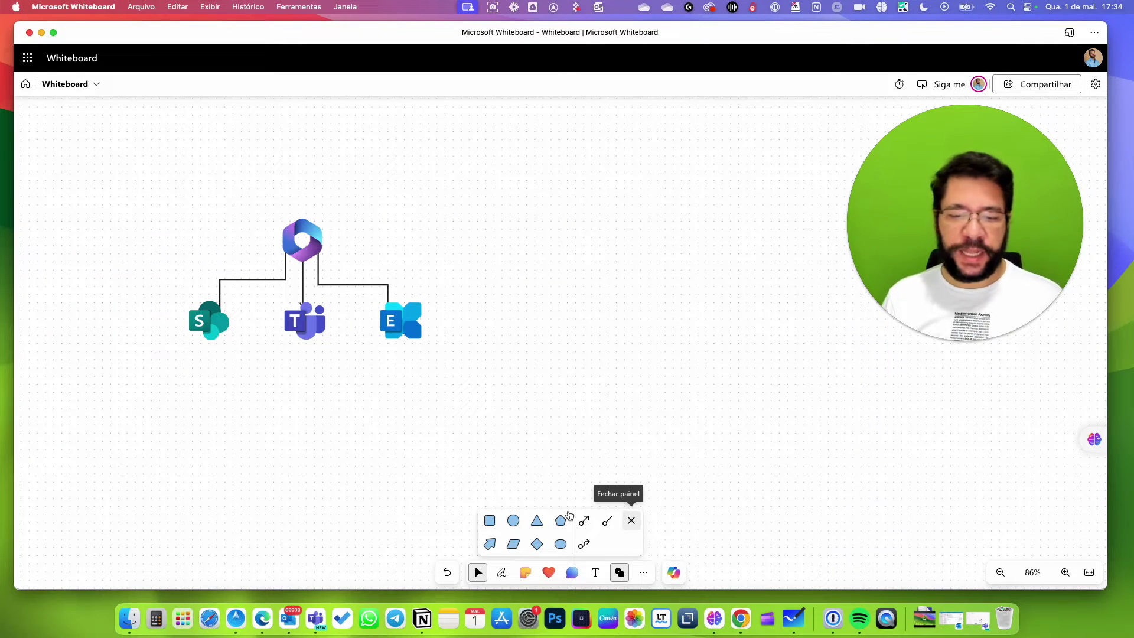
left_click(601, 579)
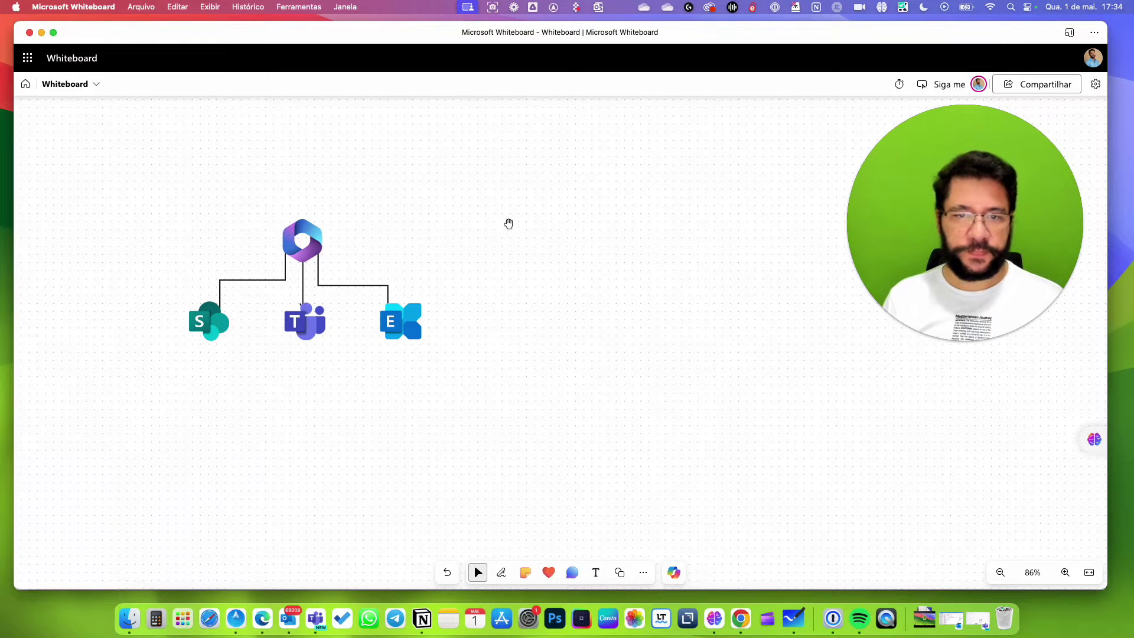
Add a 'Projetos' text label and place it beside the Microsoft 365 logo.
left_click(601, 580)
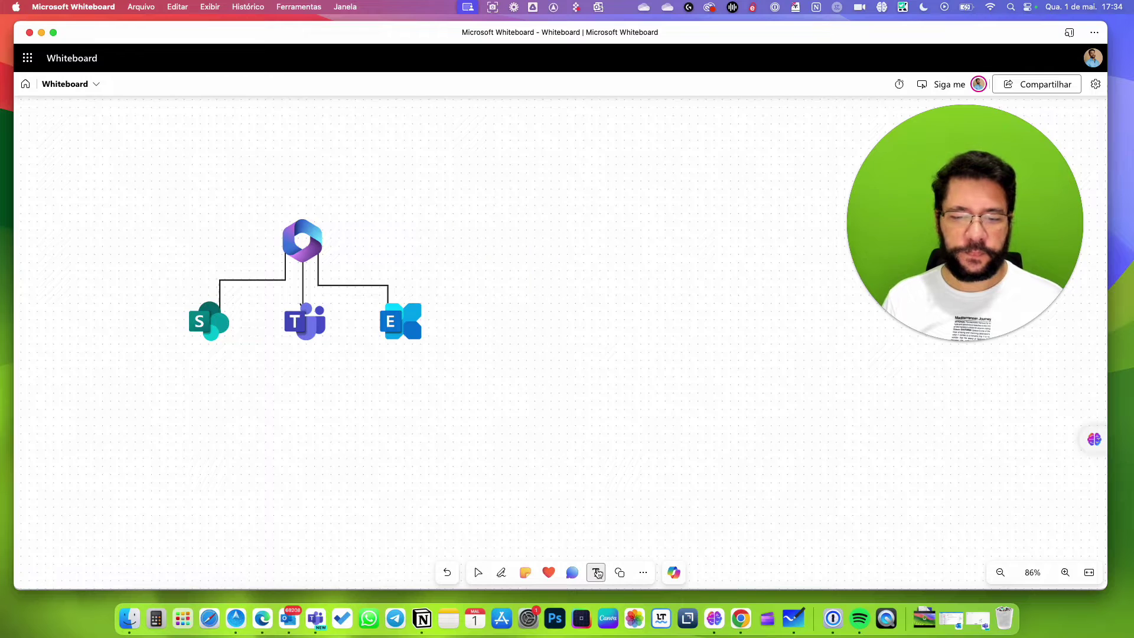
left_click(489, 368)
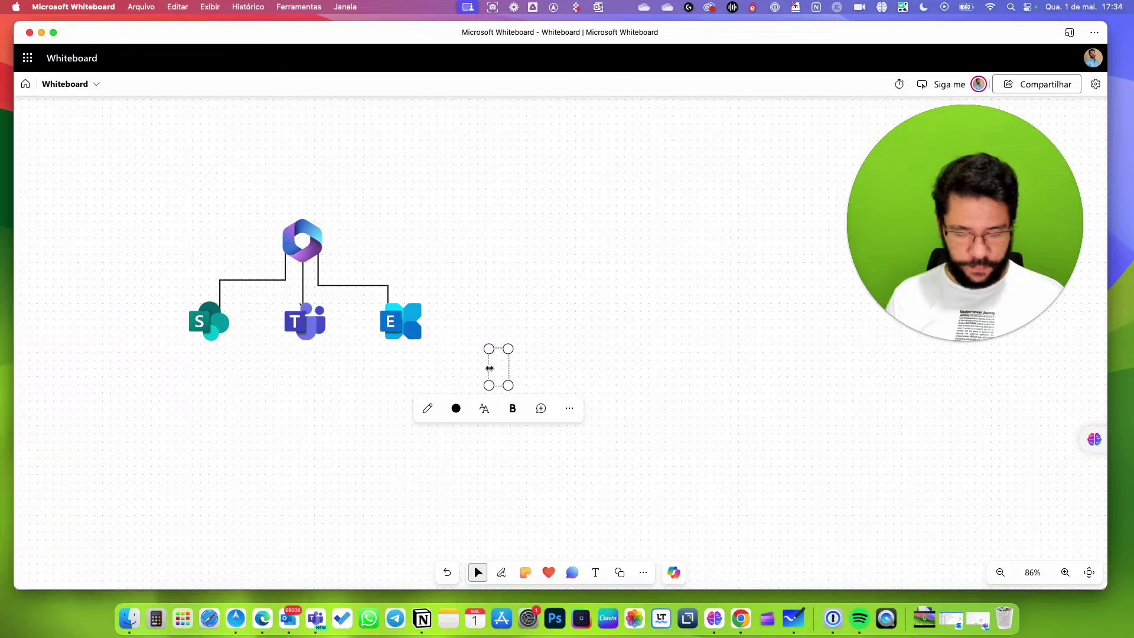
type("Projetos")
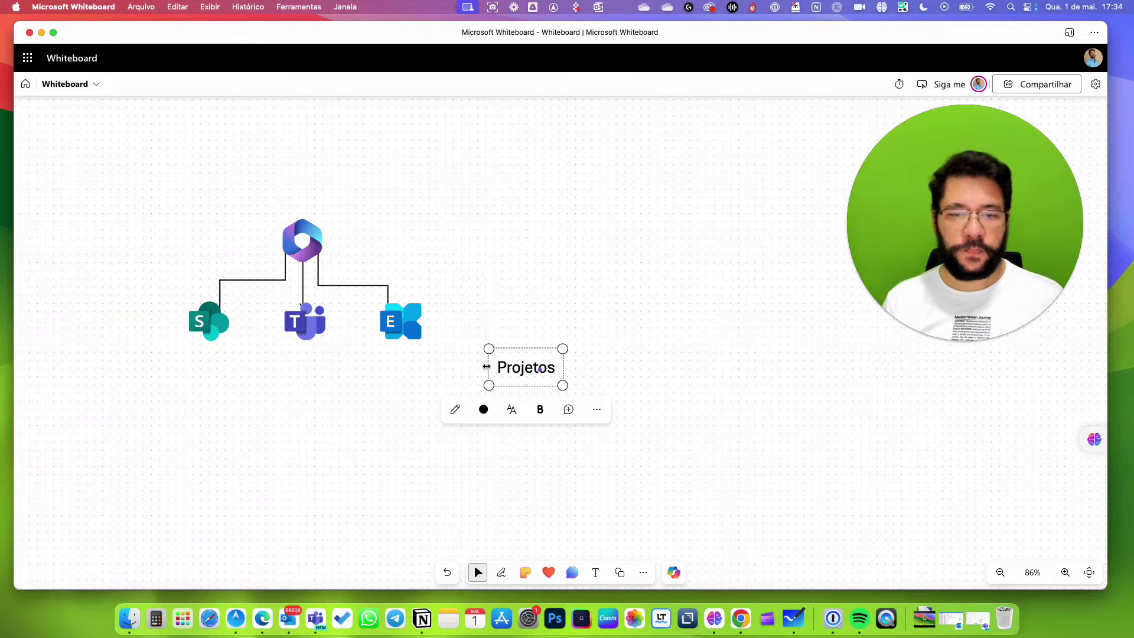
left_click_drag(514, 370, 345, 248)
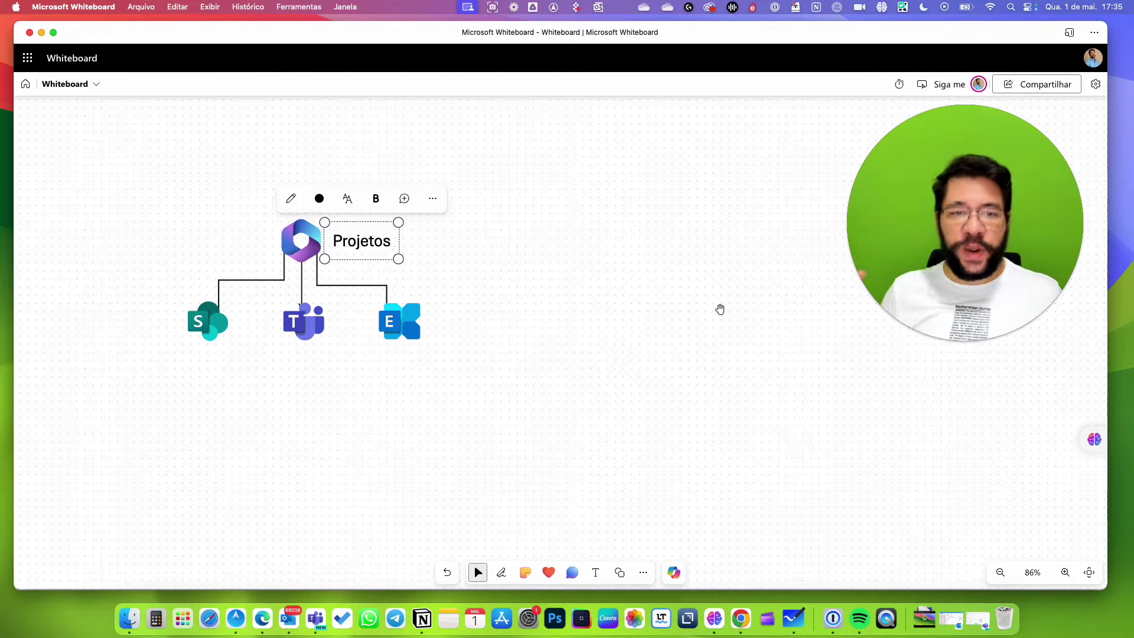
left_click(611, 291)
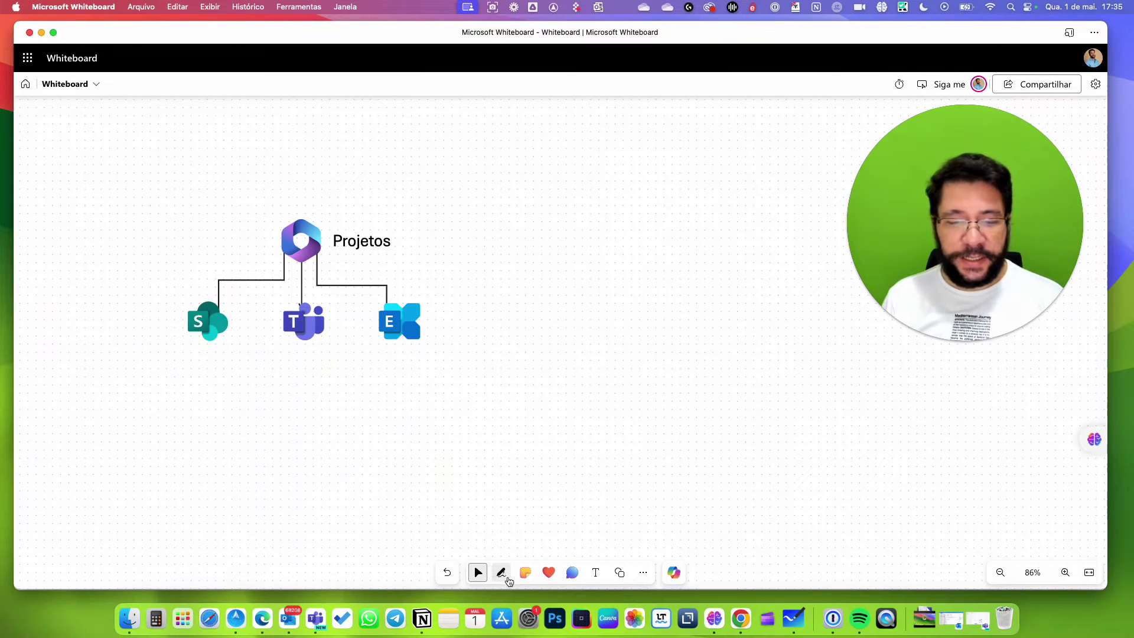
Select the pen with dark blue ink, then return to the admin center in the browser.
left_click(501, 573)
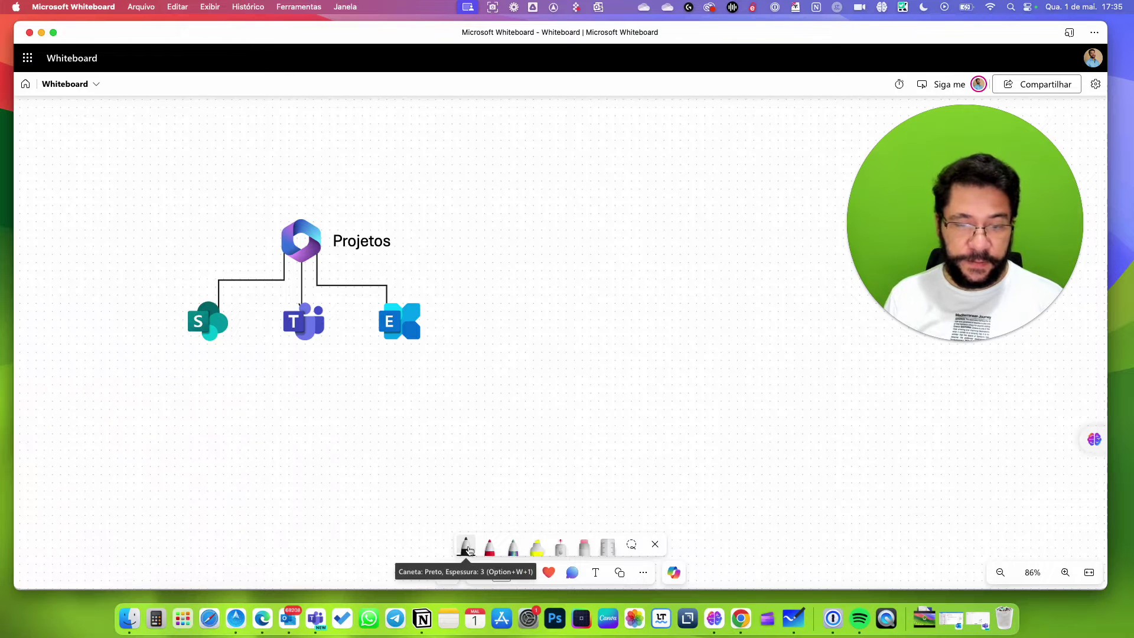
left_click(468, 551)
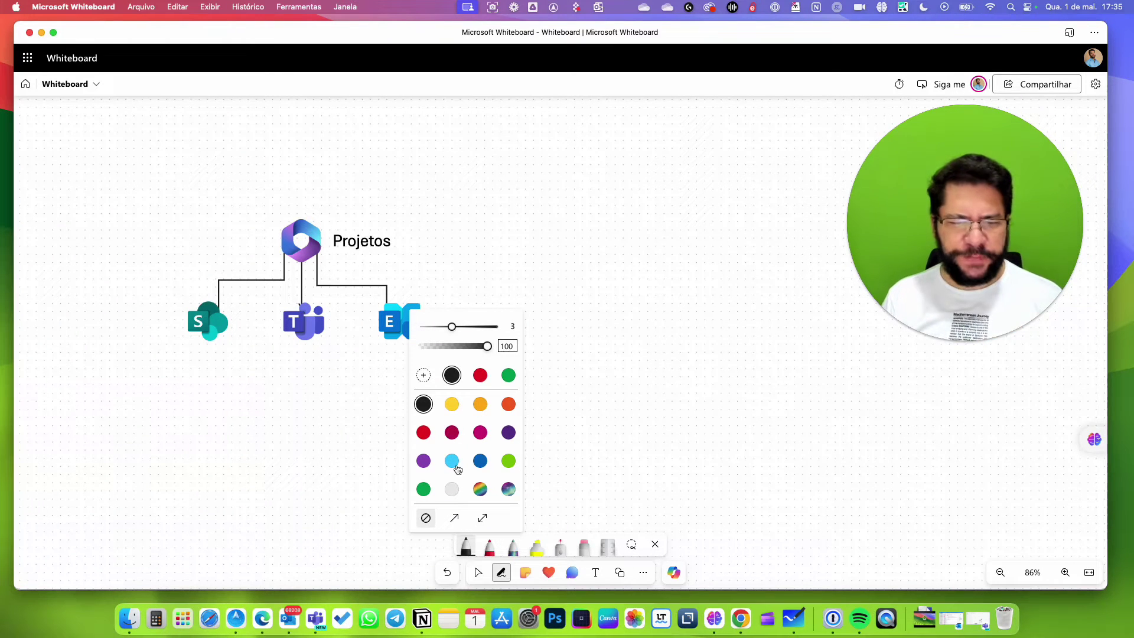
left_click(481, 462)
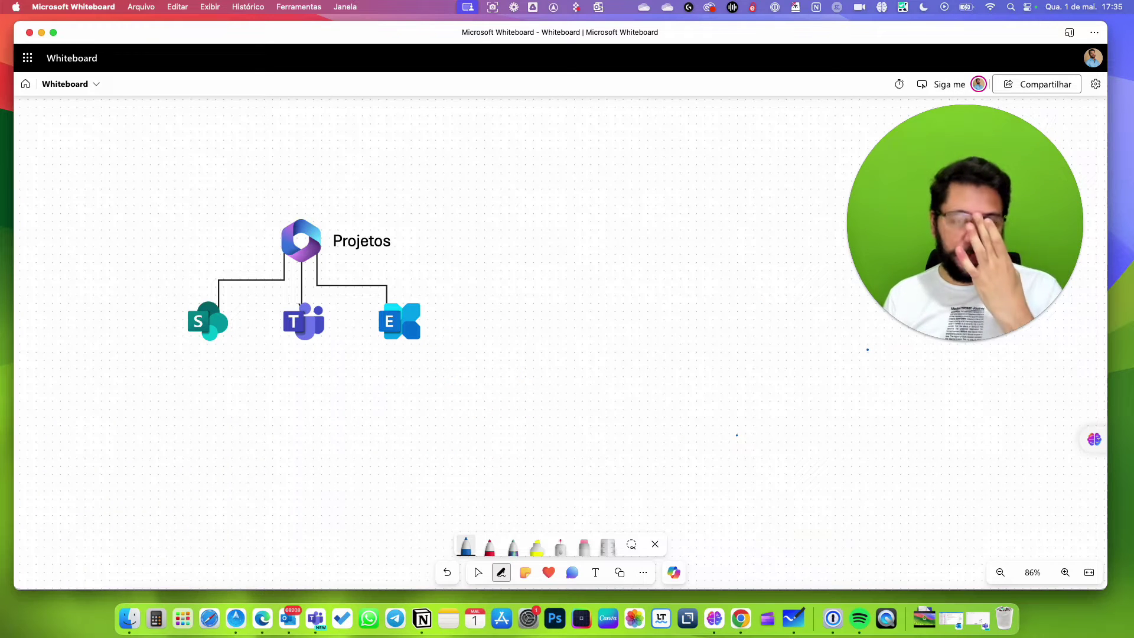
scroll(164, 234, "up", 3)
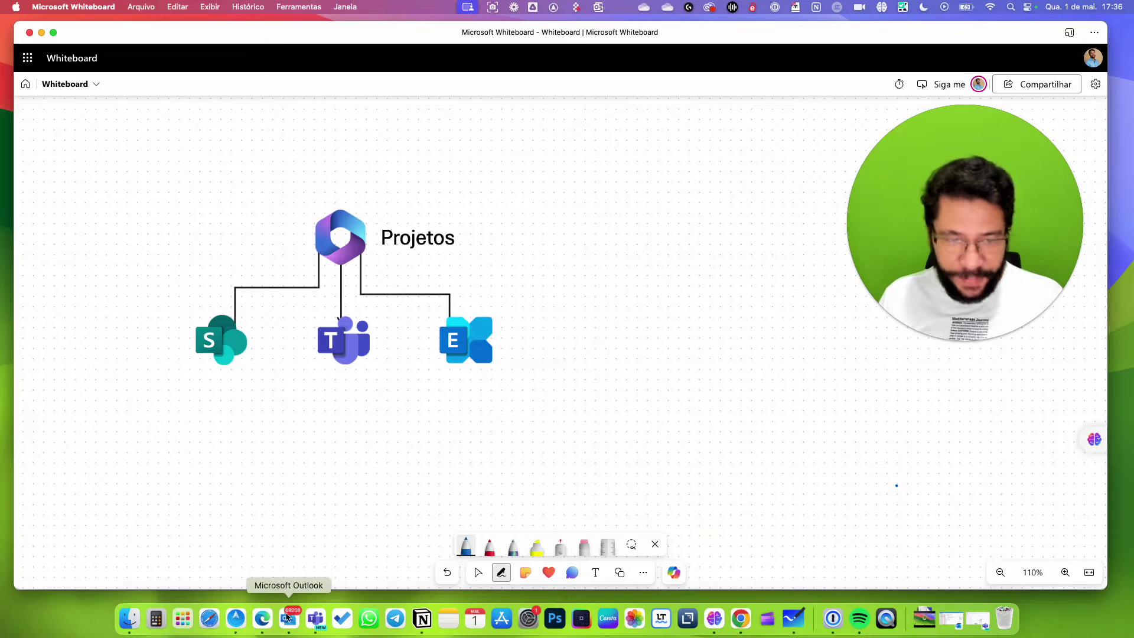
left_click(262, 619)
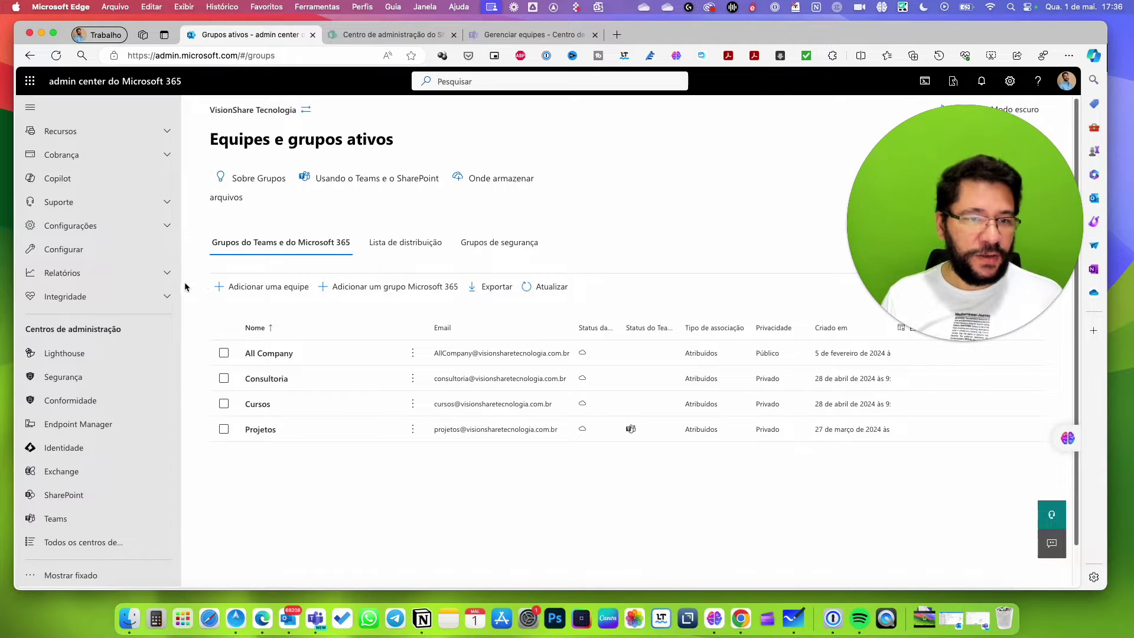
Expand Teams e grupos in the sidebar and open Caixas de correio compartilhadas.
scroll(166, 260, "up", 5)
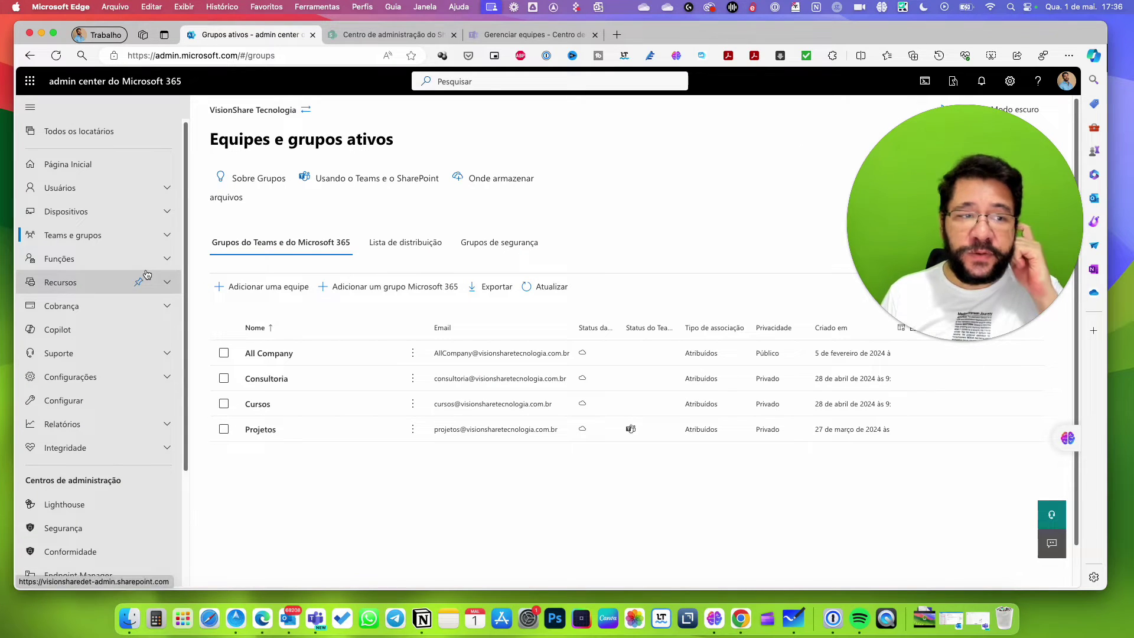
left_click(75, 236)
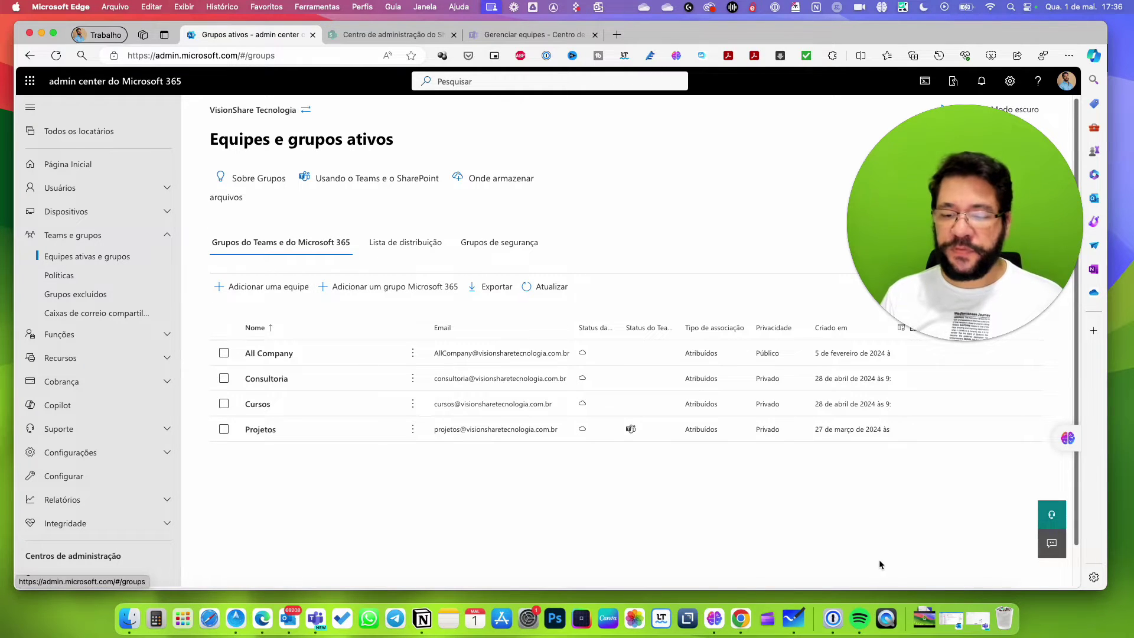
left_click(793, 619)
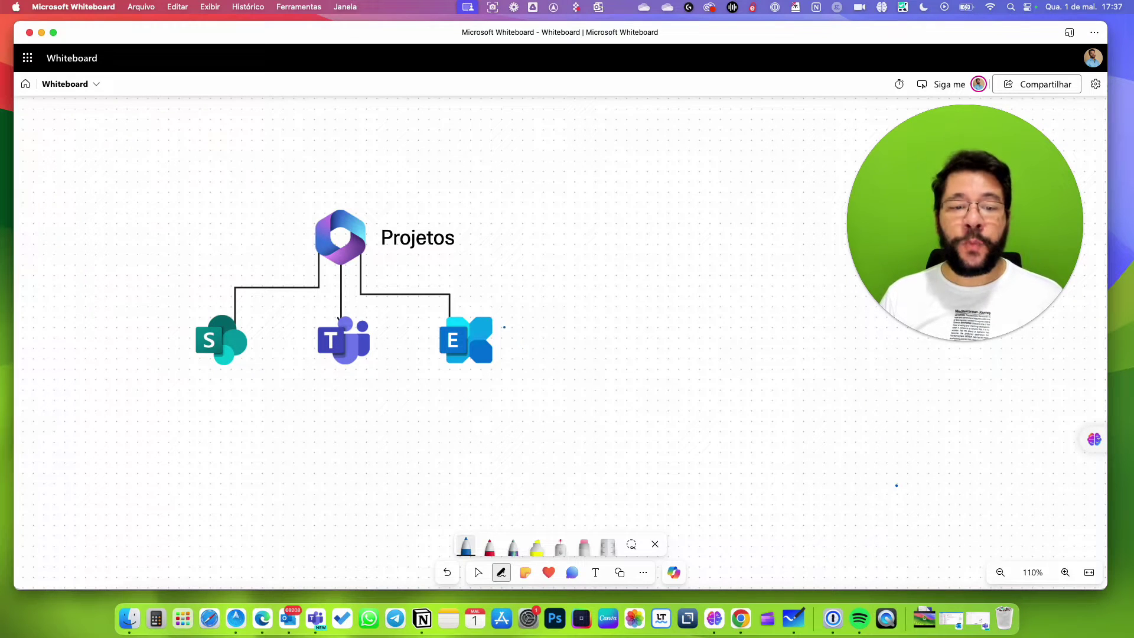
key("super+Tab")
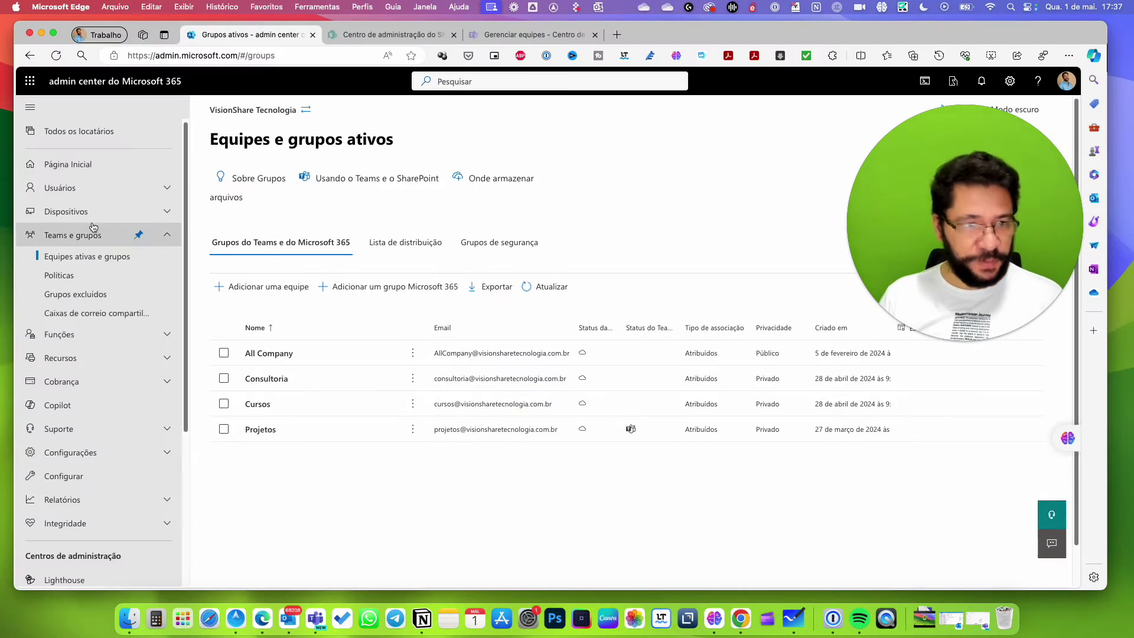
left_click(75, 236)
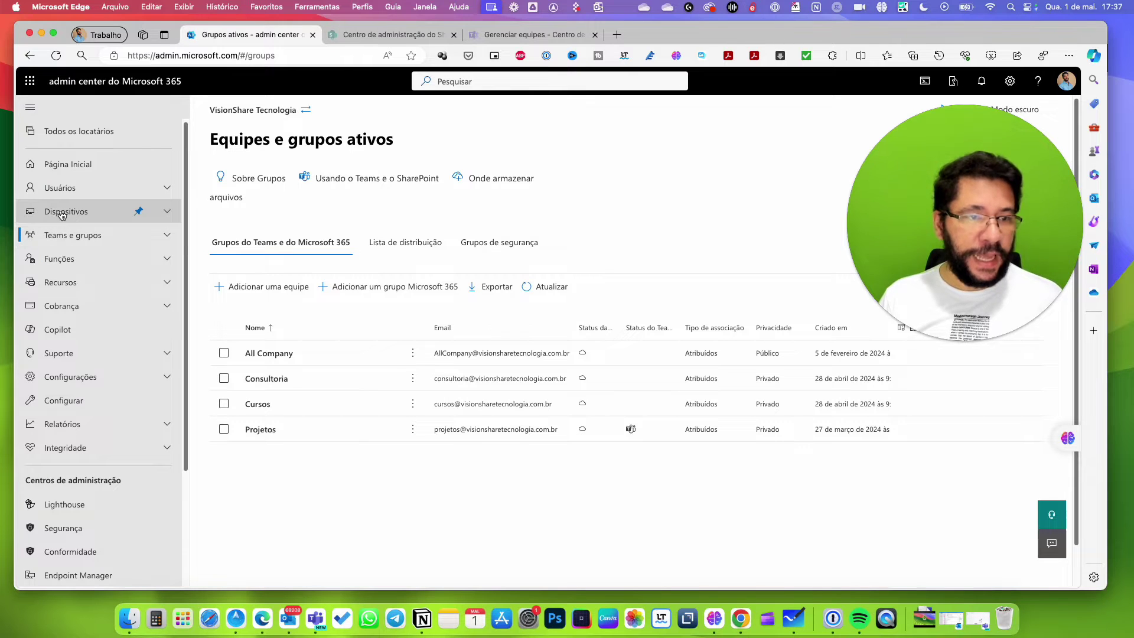
left_click(71, 235)
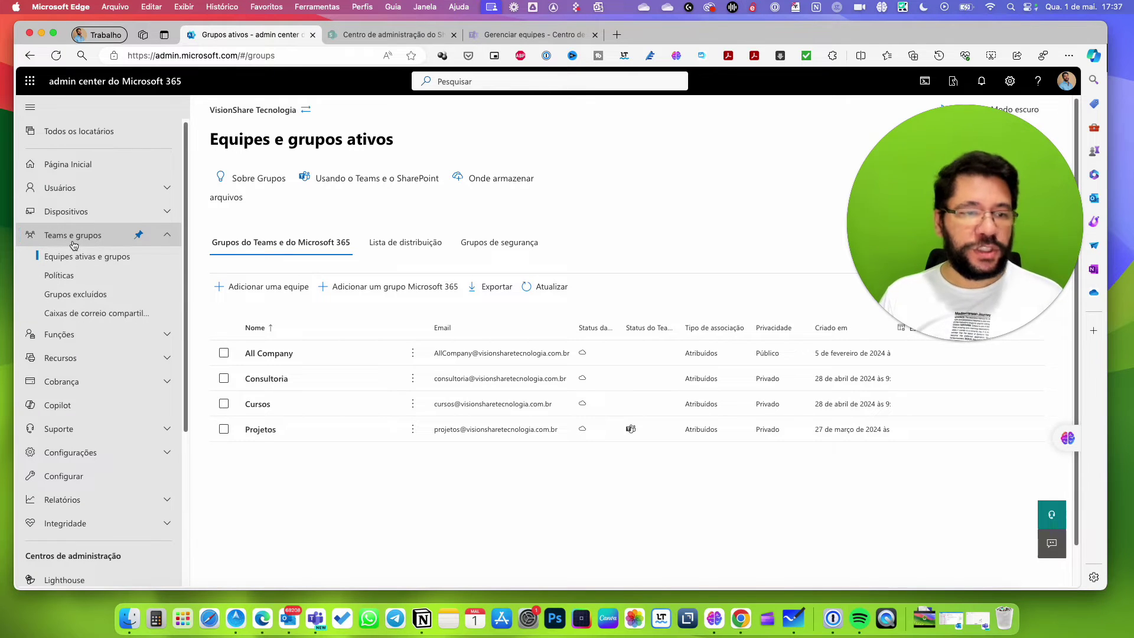
left_click(89, 313)
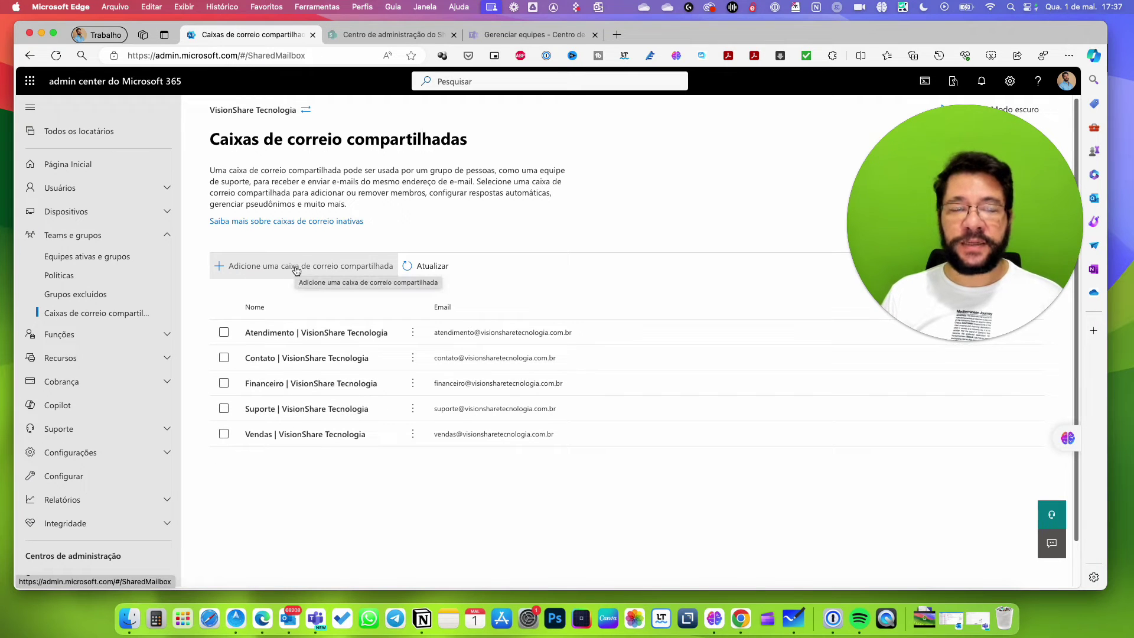
Review the five shared mailboxes, glancing back at the whiteboard diagram.
key("super+Tab")
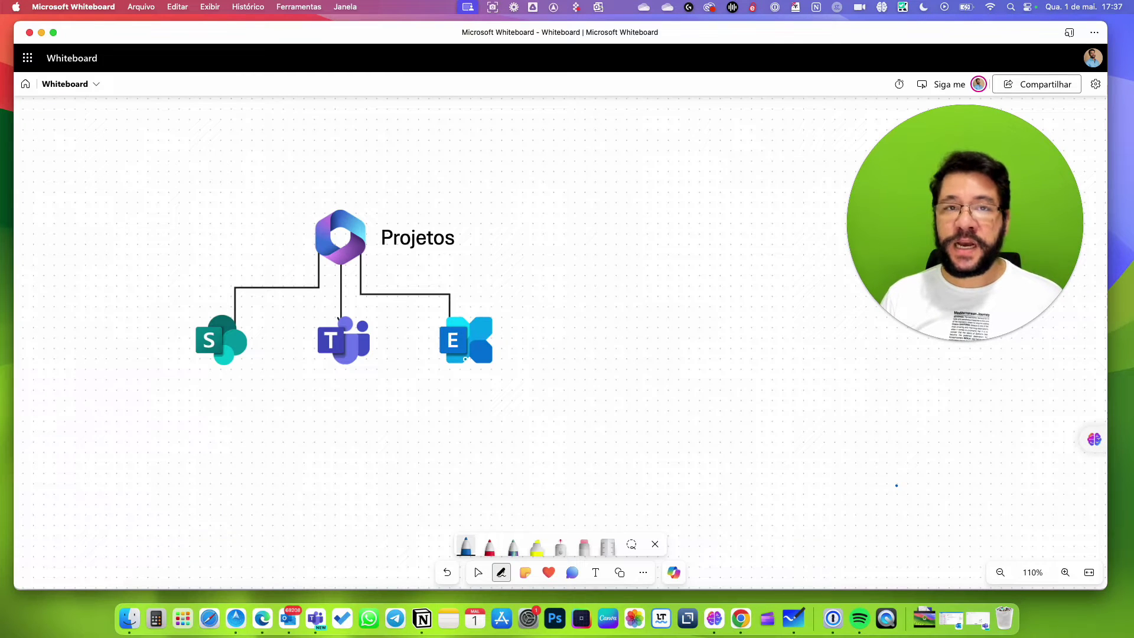
key("super+Tab")
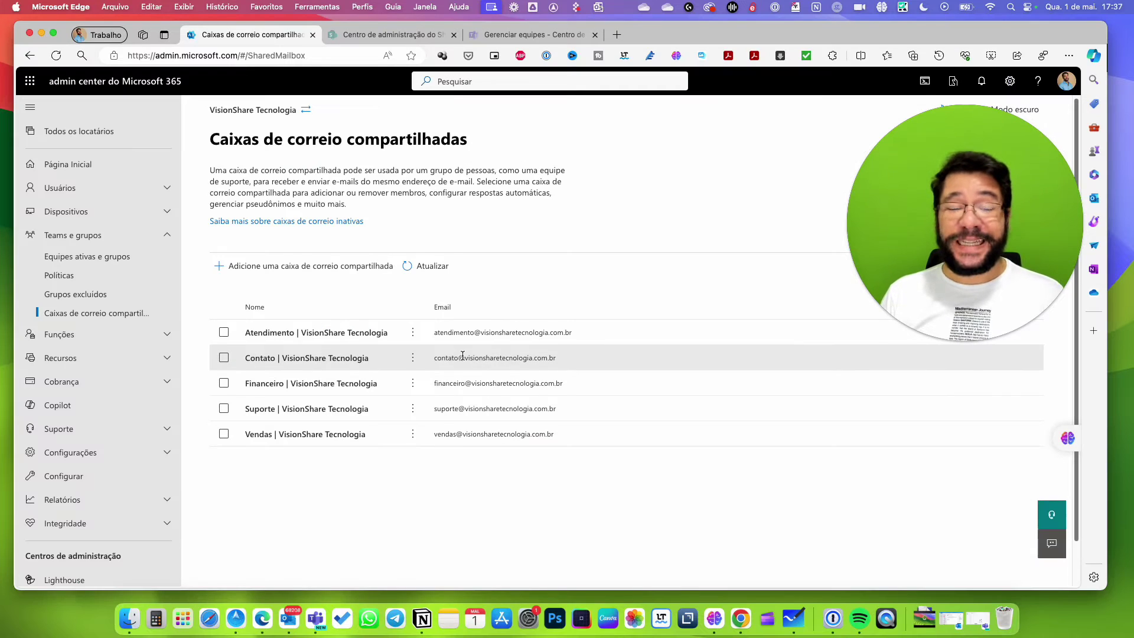
scroll(95, 532, "down", 5)
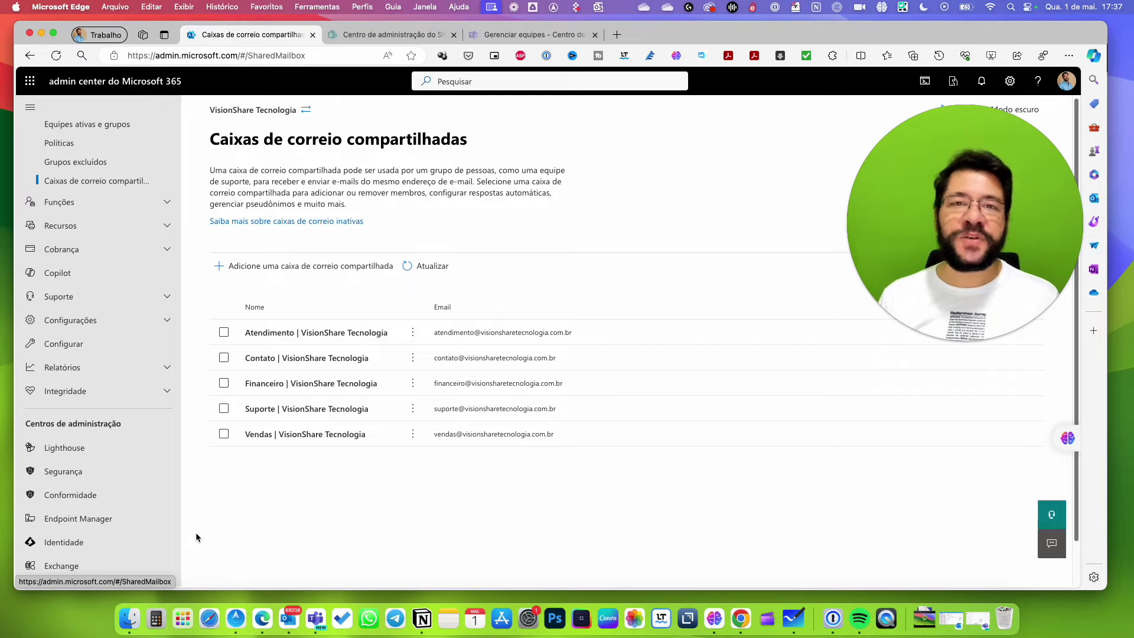
scroll(177, 449, "up", 5)
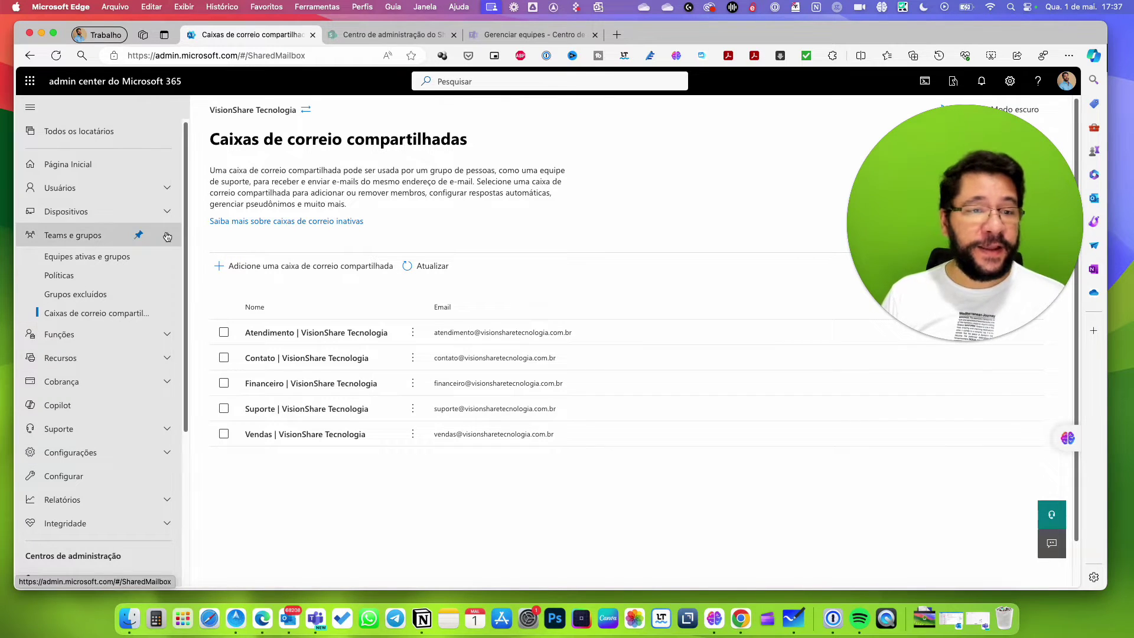
key("super+Tab")
key("Caps_Lock")
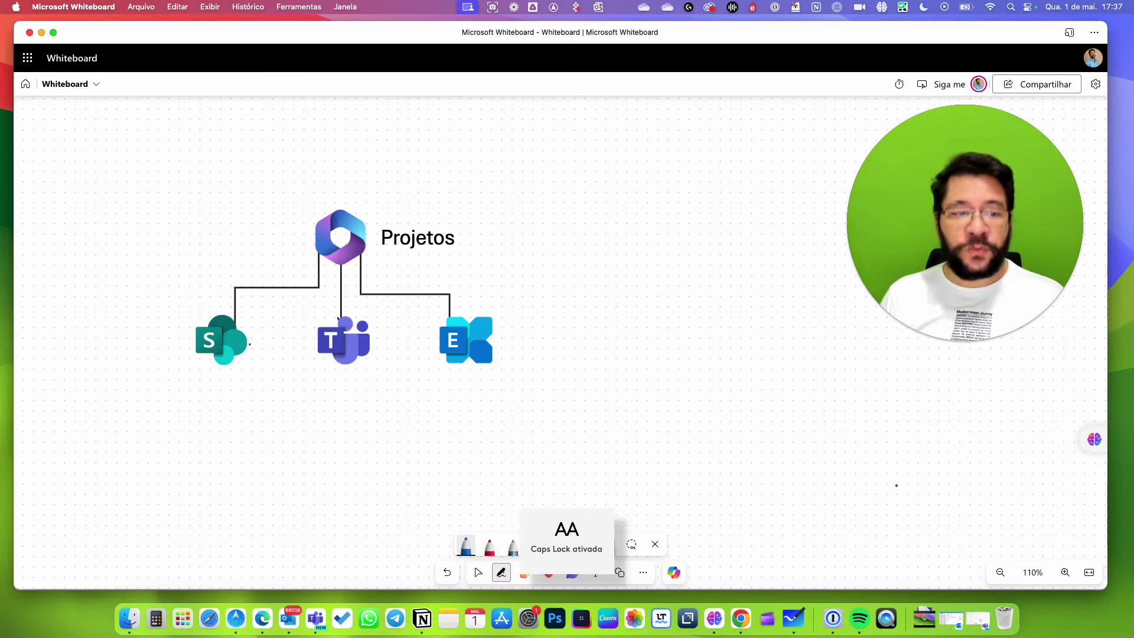
key("super+Tab")
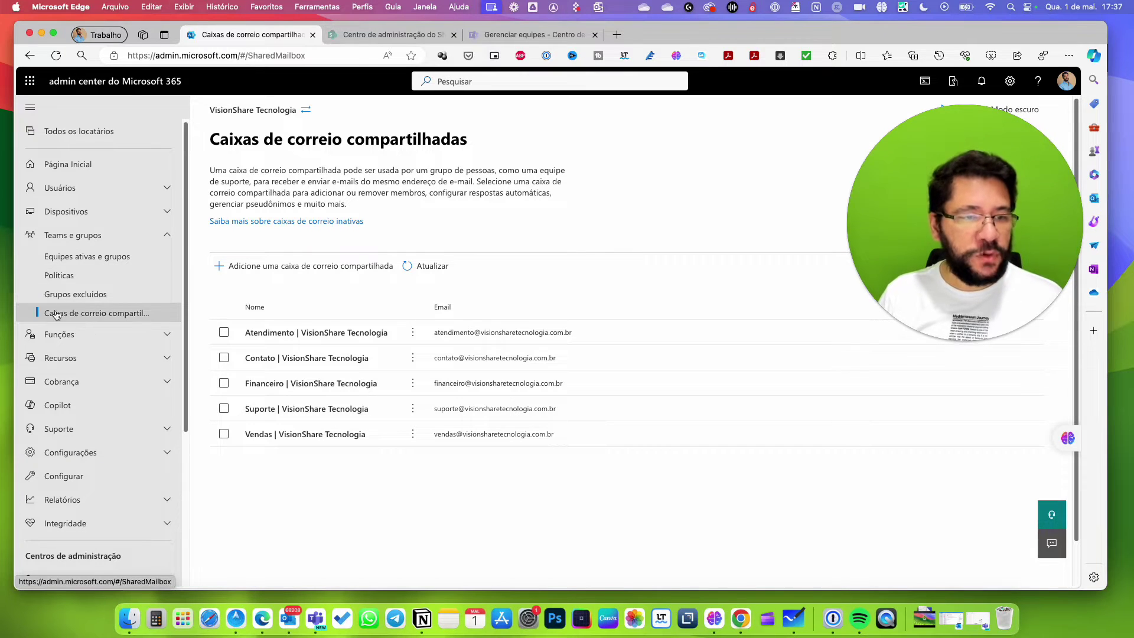
Expand Recursos in the navigation to show Salas e equipamento and Sites, collapsing Cobrança.
left_click(70, 237)
left_click(75, 189)
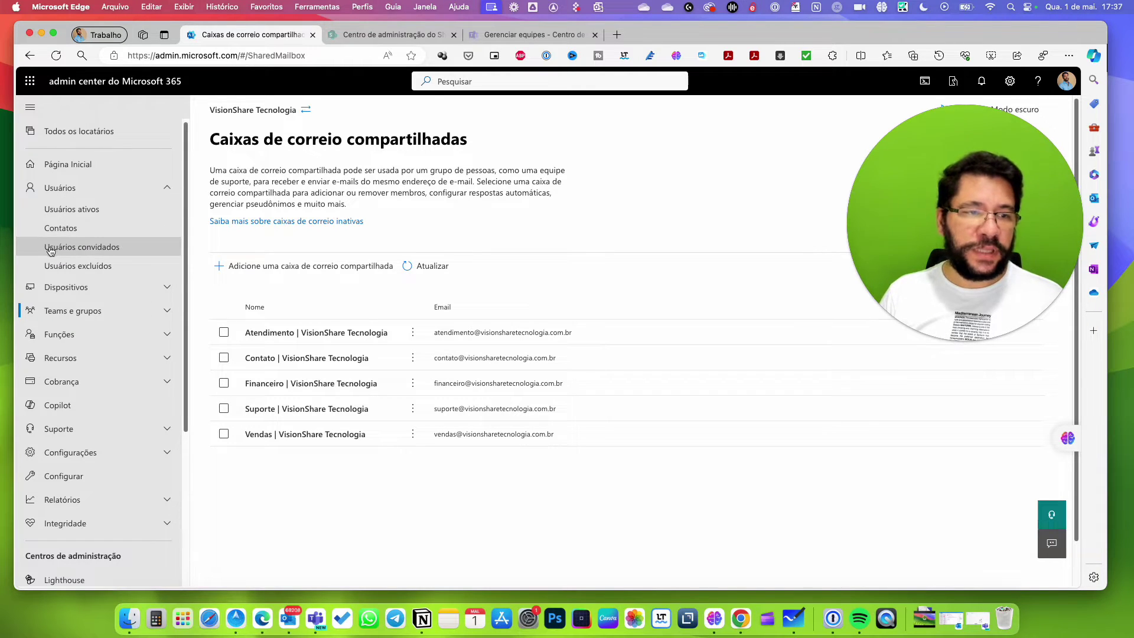
left_click(66, 188)
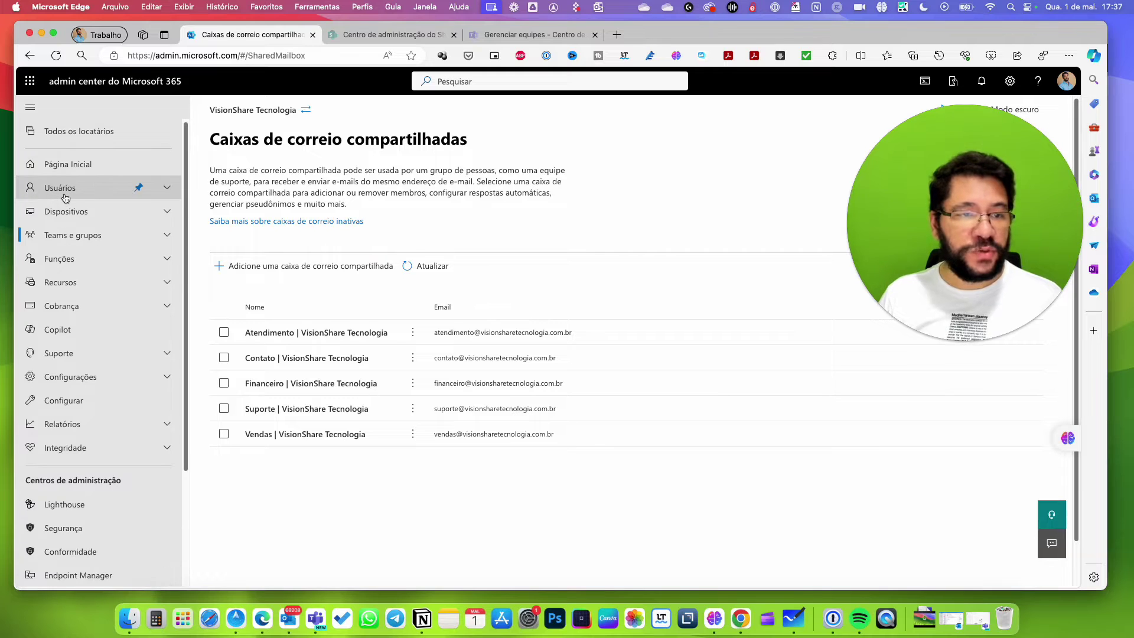
left_click(74, 215)
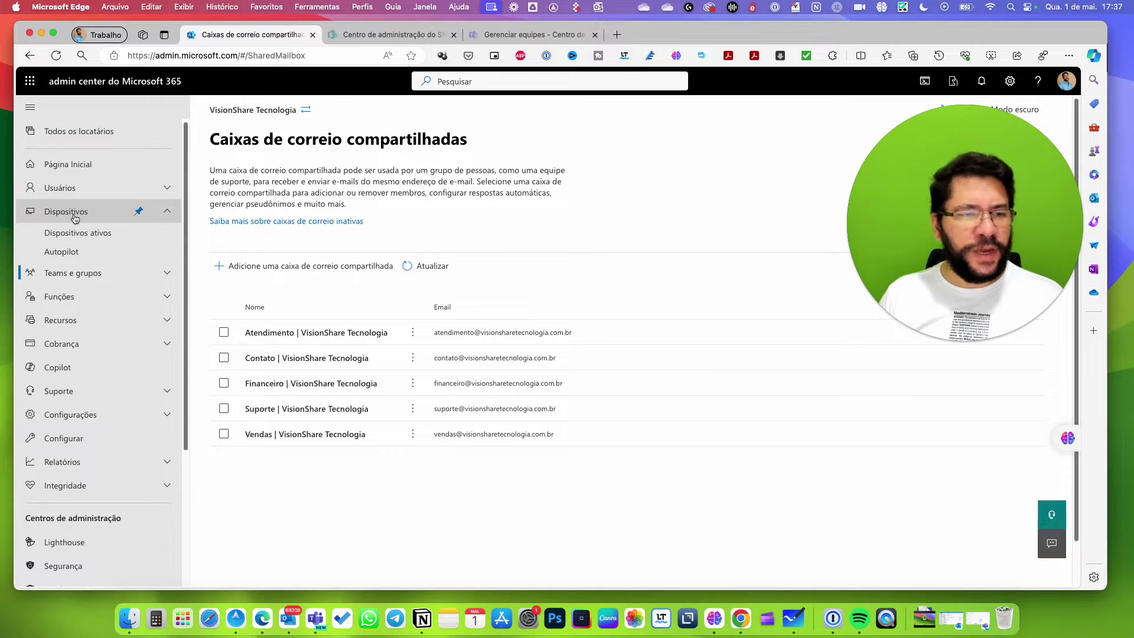
left_click(75, 218)
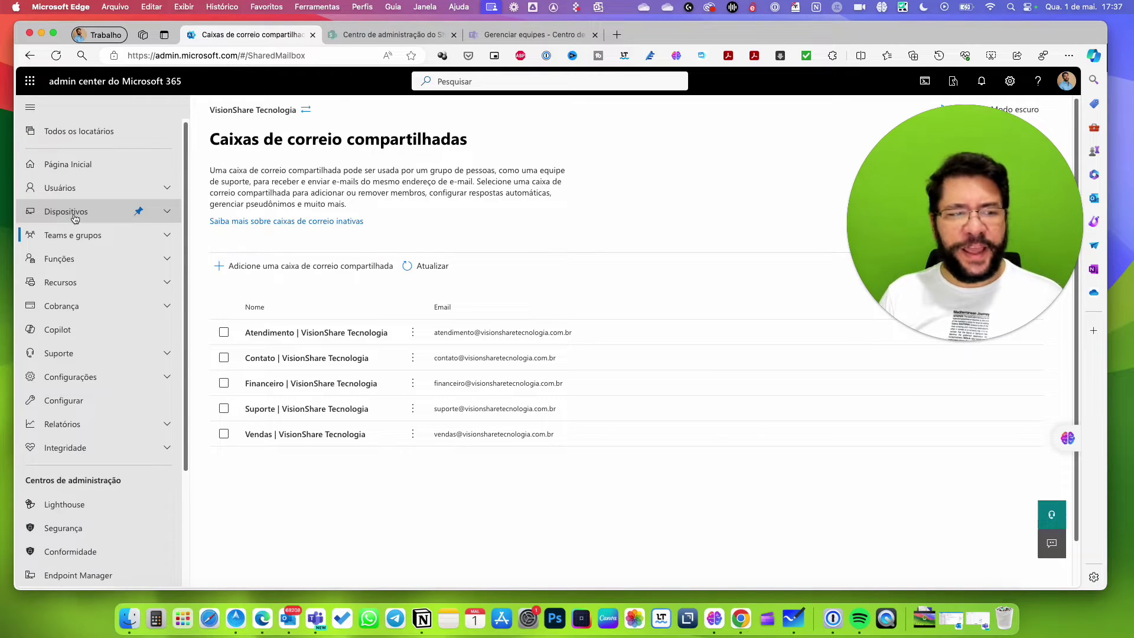
left_click(77, 305)
left_click(95, 283)
left_click(169, 344)
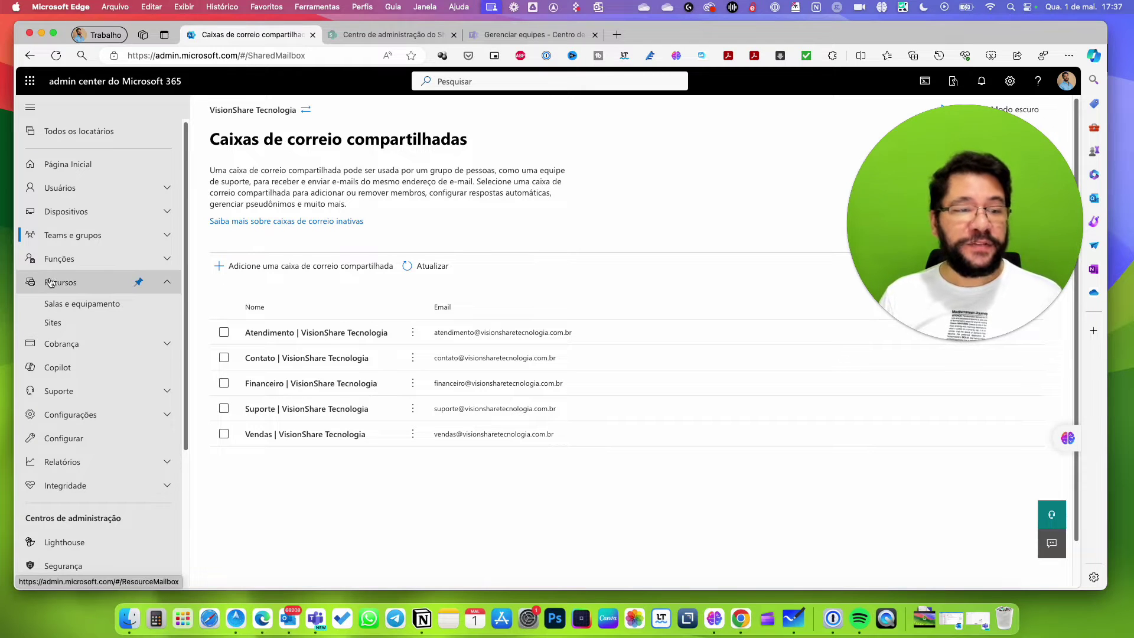
View Salas e equipamento, then Sites, compare SharePoint's active sites, and choose Adicionar um site.
left_click(86, 304)
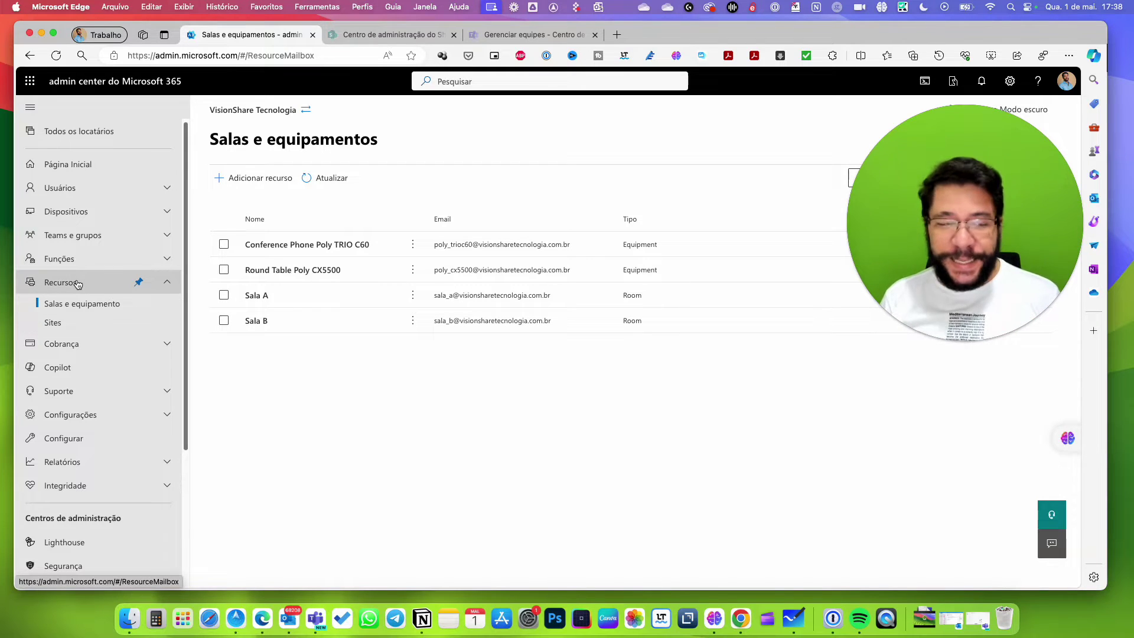
left_click(98, 324)
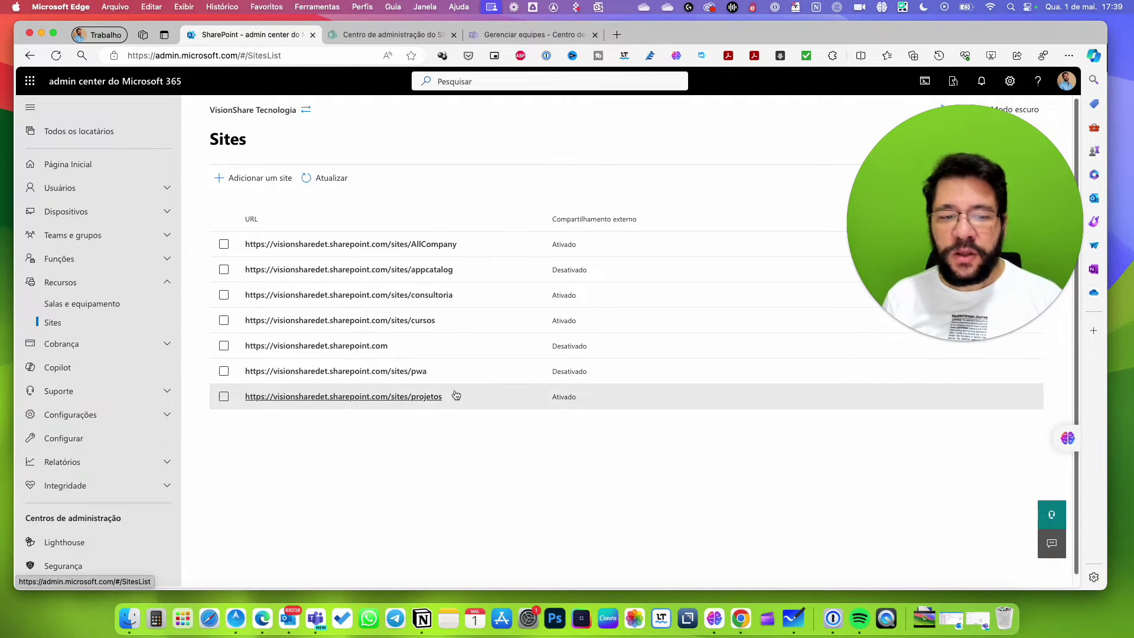
left_click(383, 36)
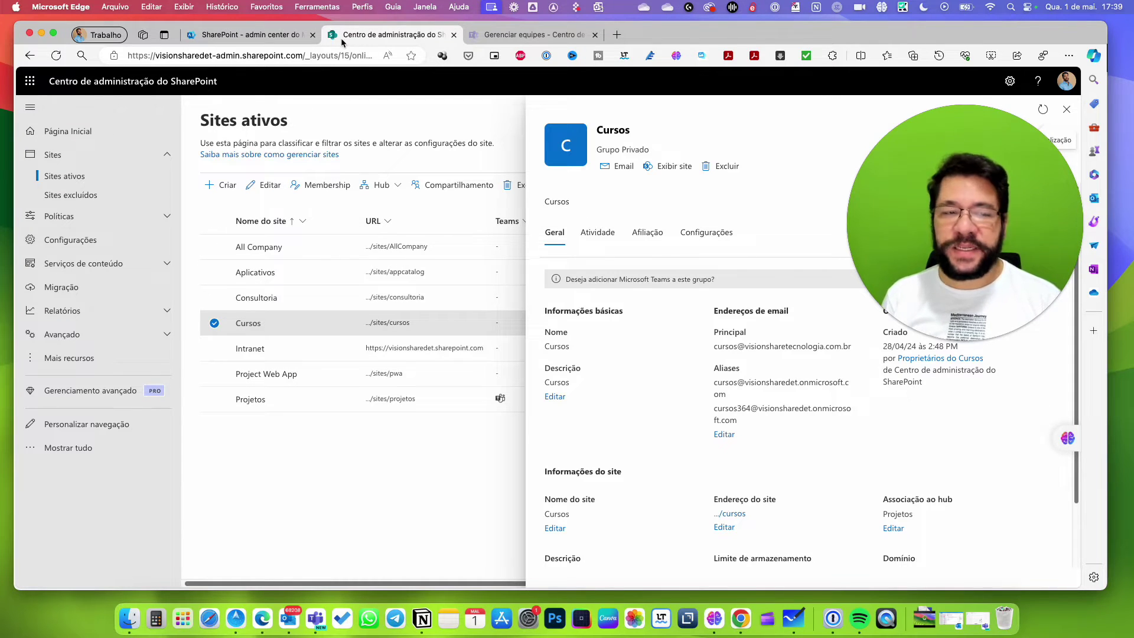
left_click(248, 36)
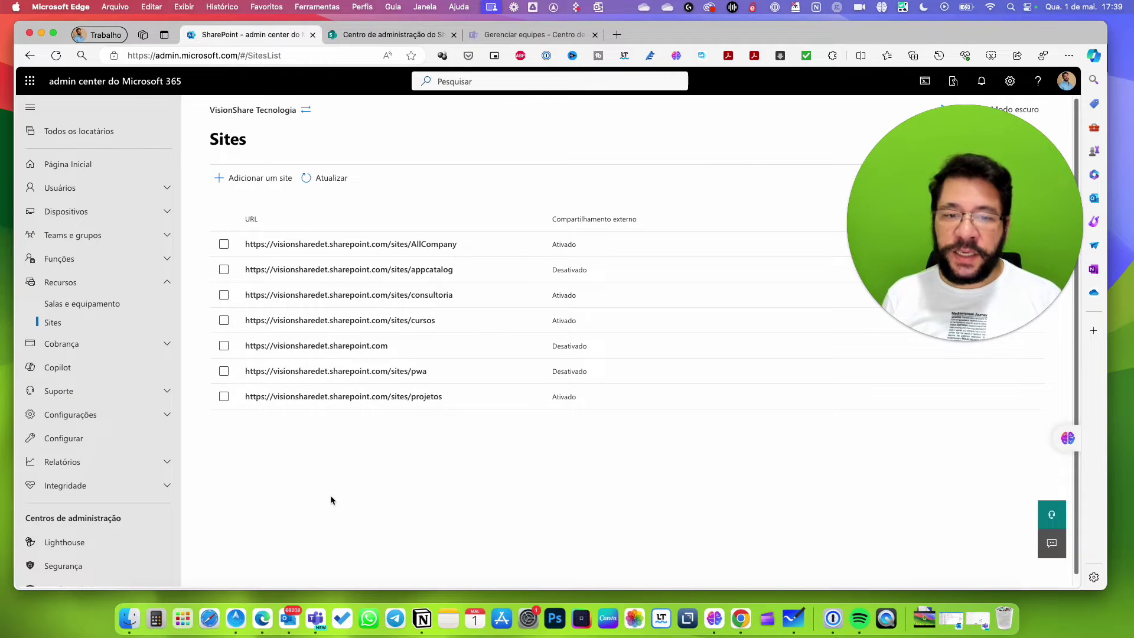
left_click(247, 180)
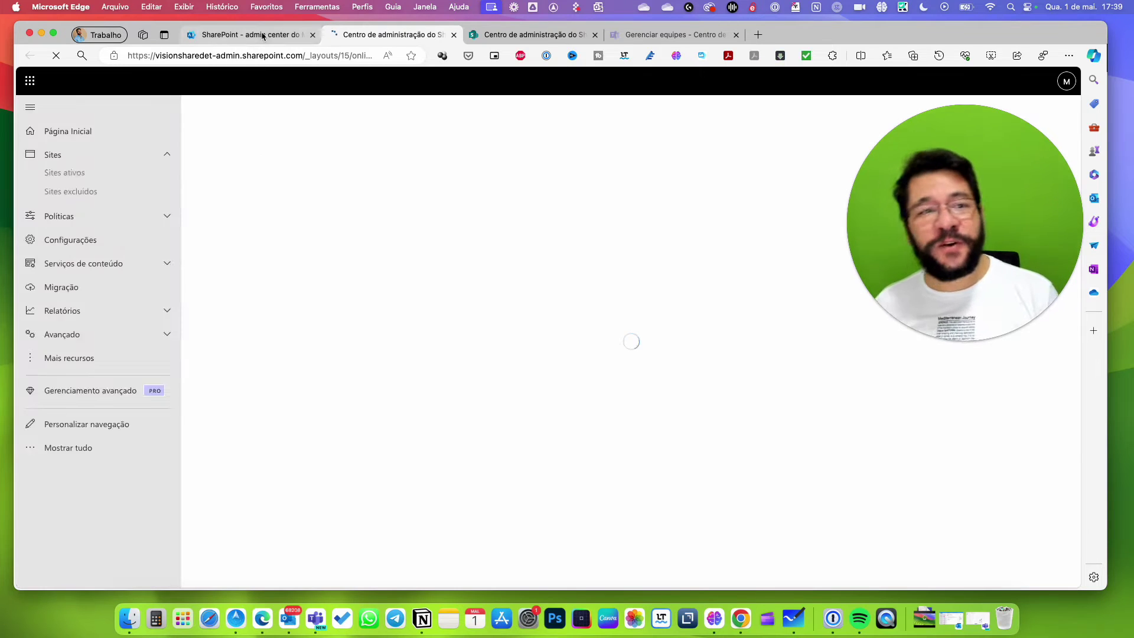
Close the extra SharePoint site-creation tab, collapse Recursos, and show Gerenciar equipes listing Projetos.
left_click(263, 35)
left_click(371, 36)
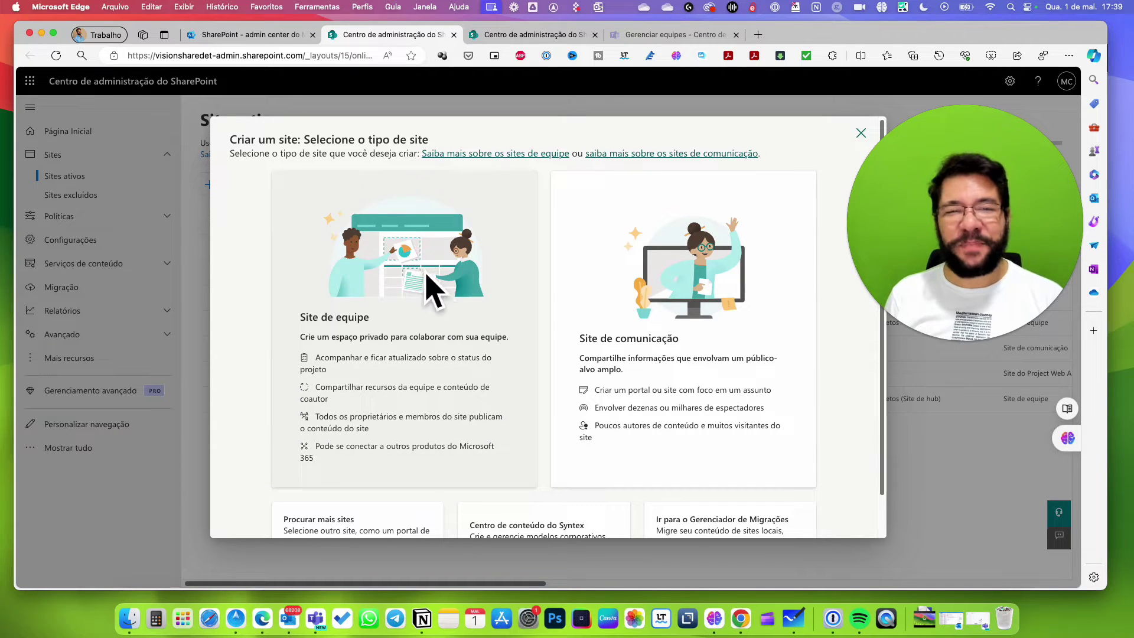
left_click(226, 36)
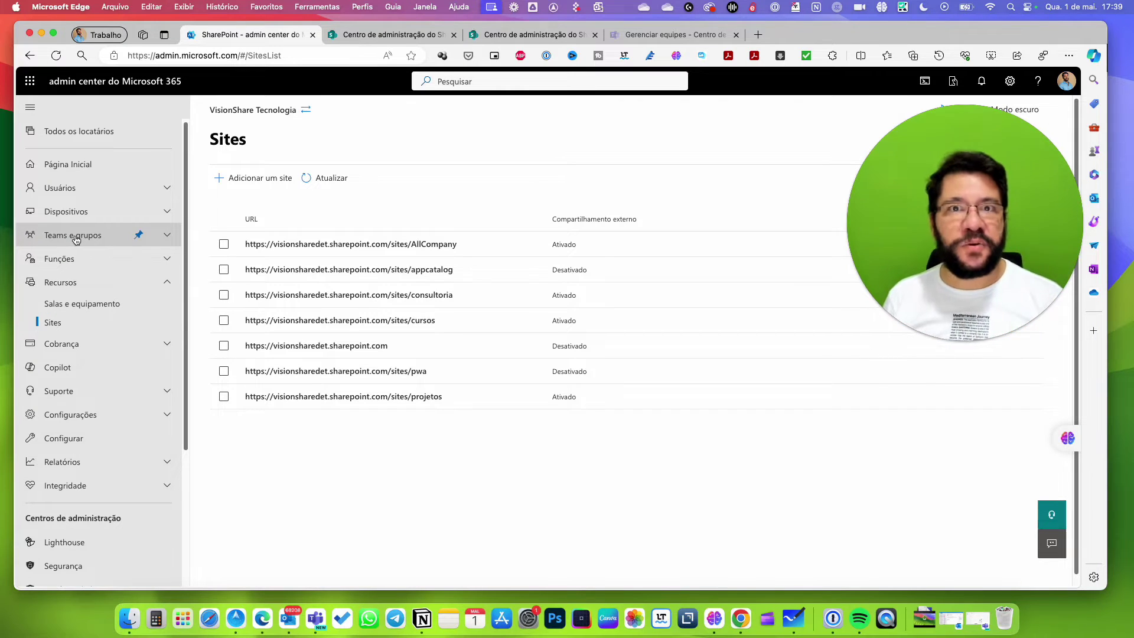
left_click(409, 36)
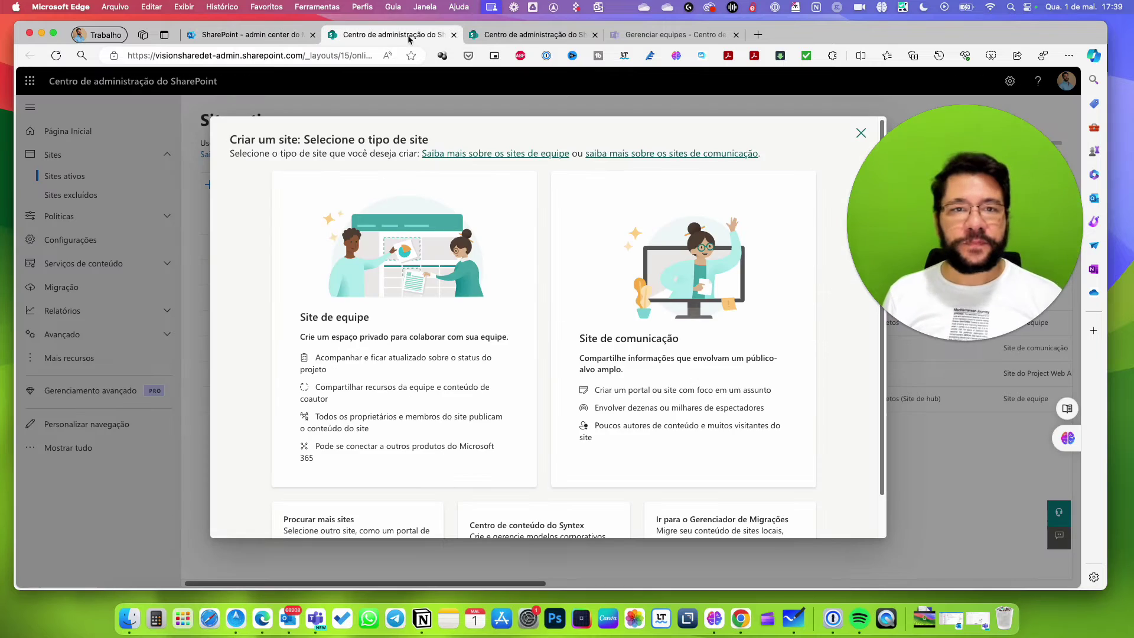
left_click(454, 35)
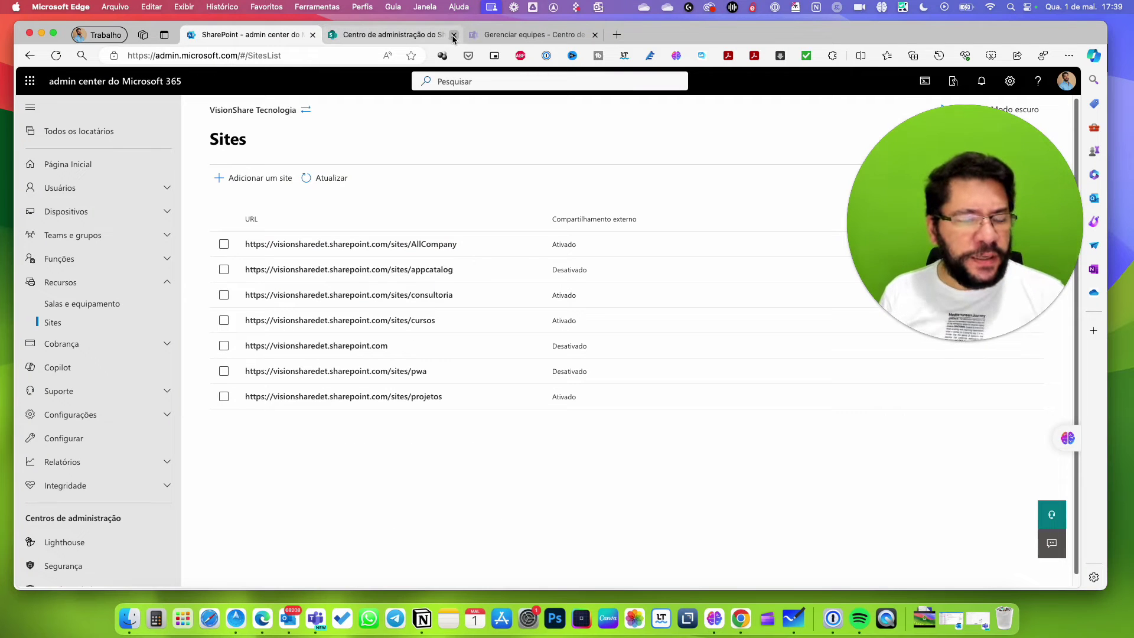
left_click(168, 282)
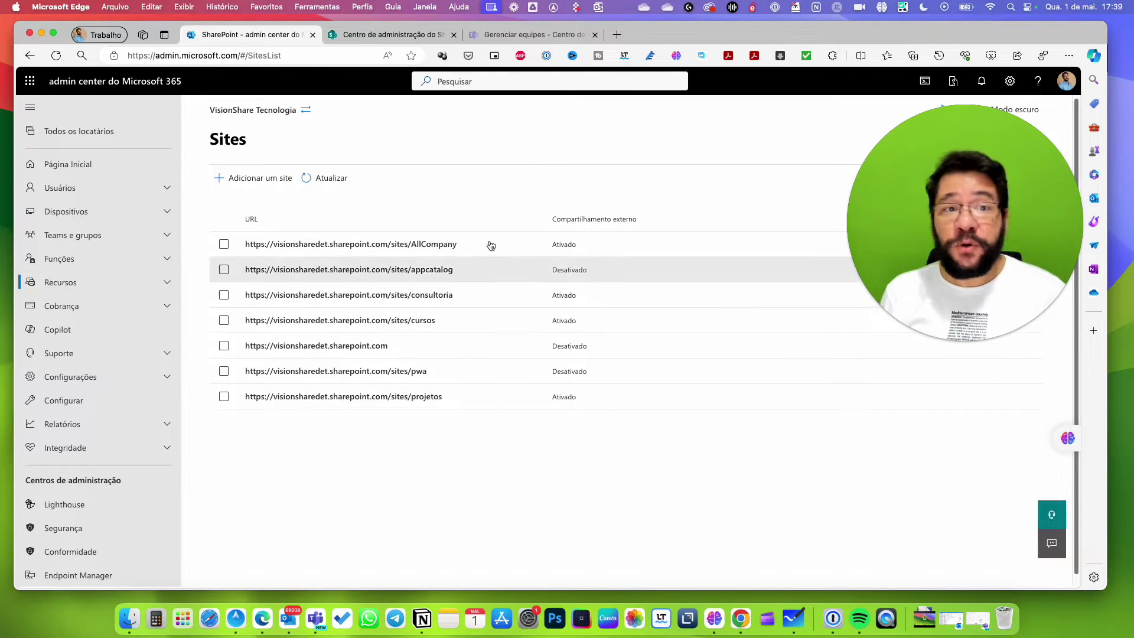
left_click(528, 35)
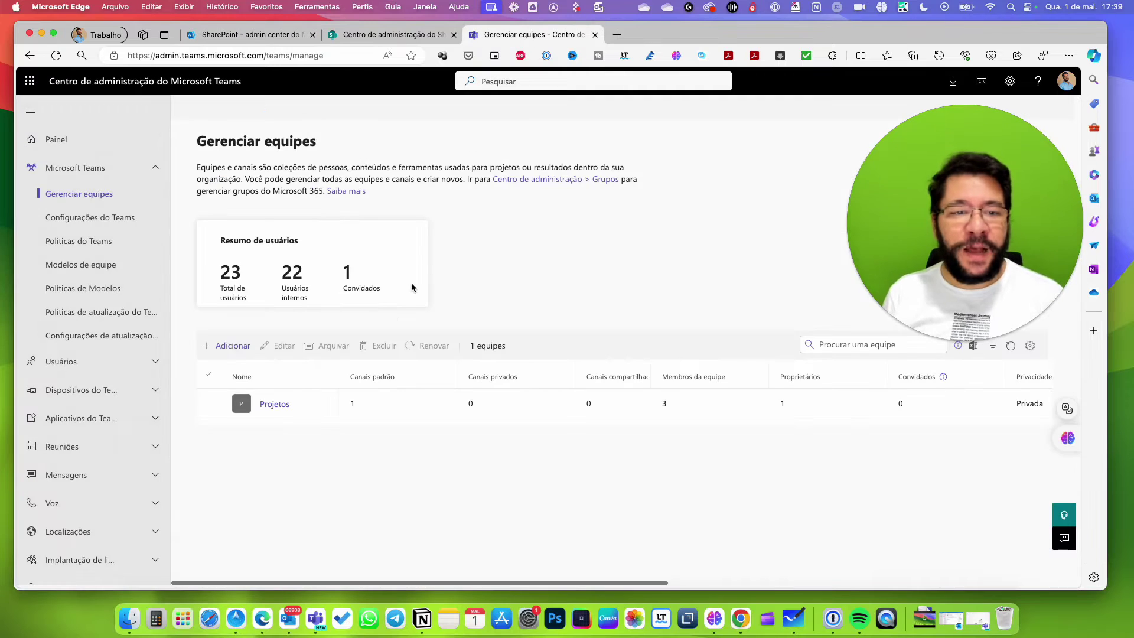
Switch to Microsoft Whiteboard's Projetos diagram linking SharePoint, Teams and Exchange.
left_click(361, 37)
key("super+Tab")
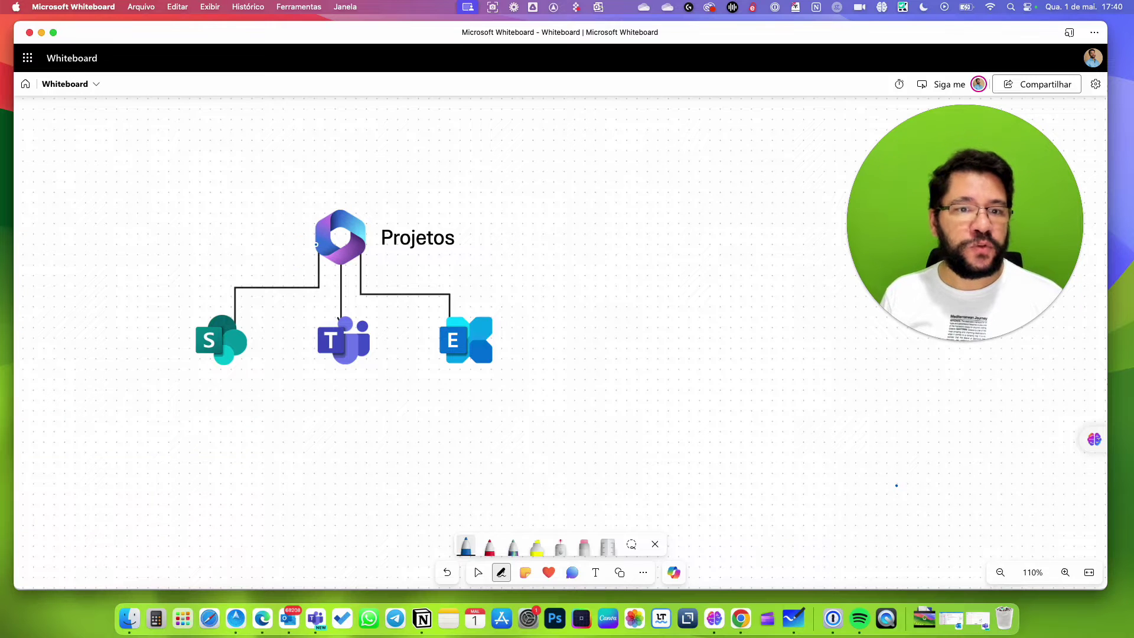
Draw a blue arrow beside the diagram, erase it completely, then select the red pen.
mouse_move(567, 211)
left_mouse_down()
mouse_move(567, 297)
mouse_move(589, 305)
left_mouse_up()
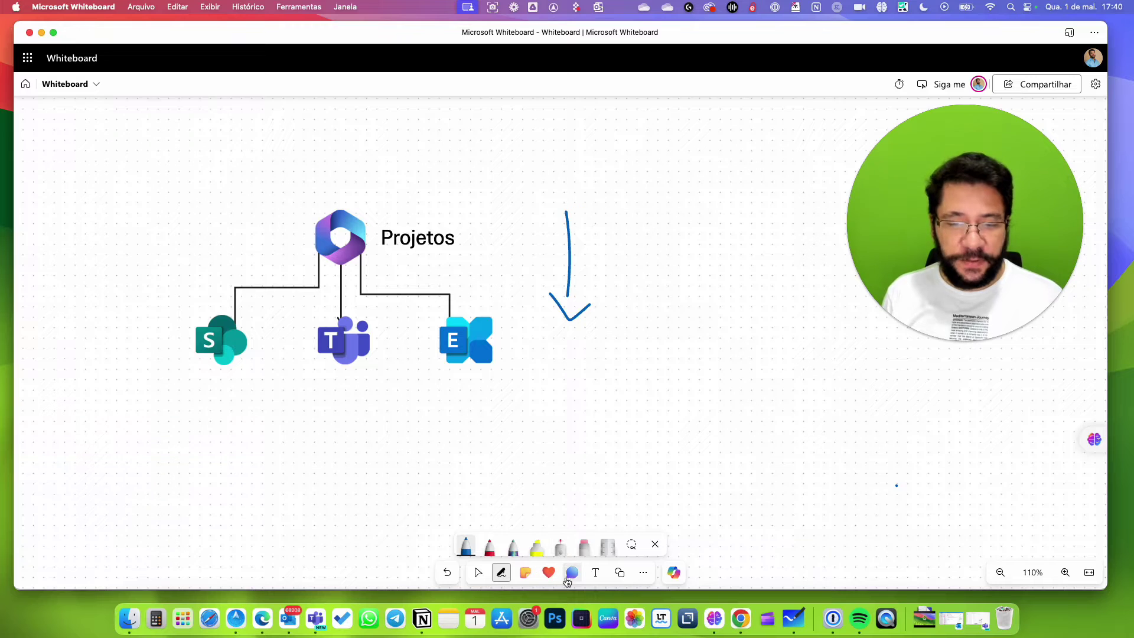
left_click(584, 546)
left_click_drag(566, 324, 569, 210)
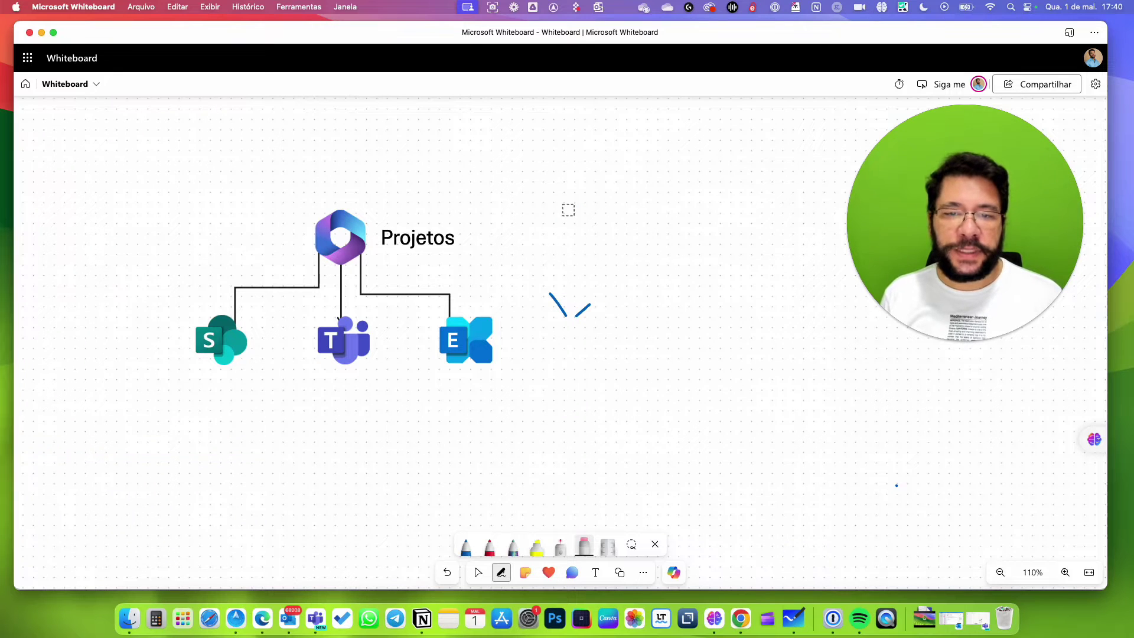
mouse_move(583, 321)
left_mouse_down()
mouse_move(582, 309)
mouse_move(549, 294)
left_mouse_up()
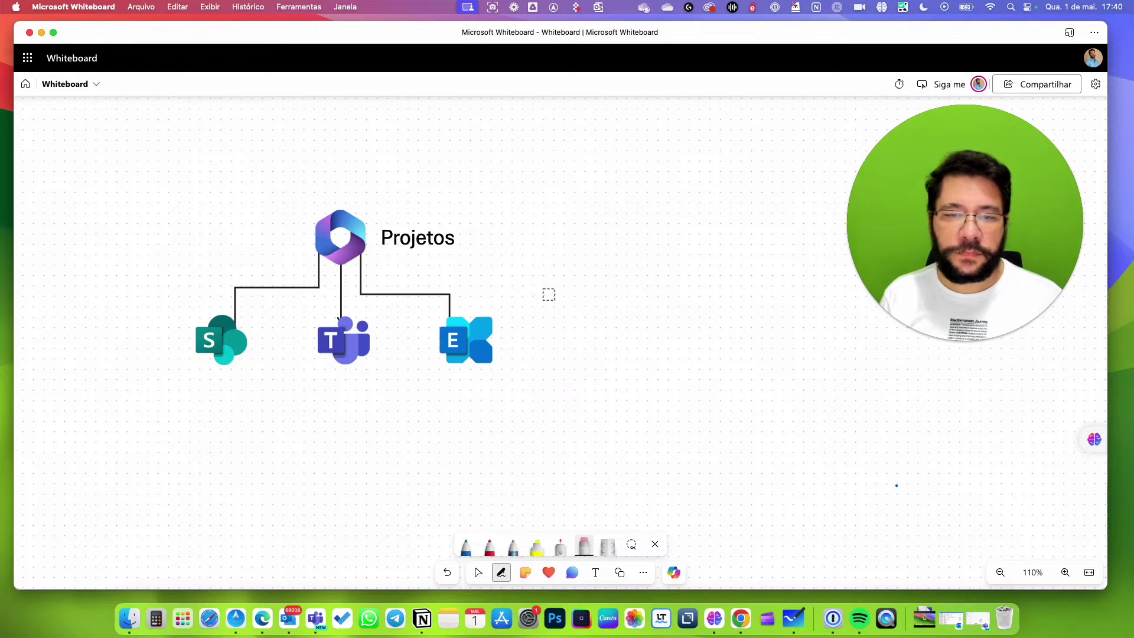
left_click(466, 547)
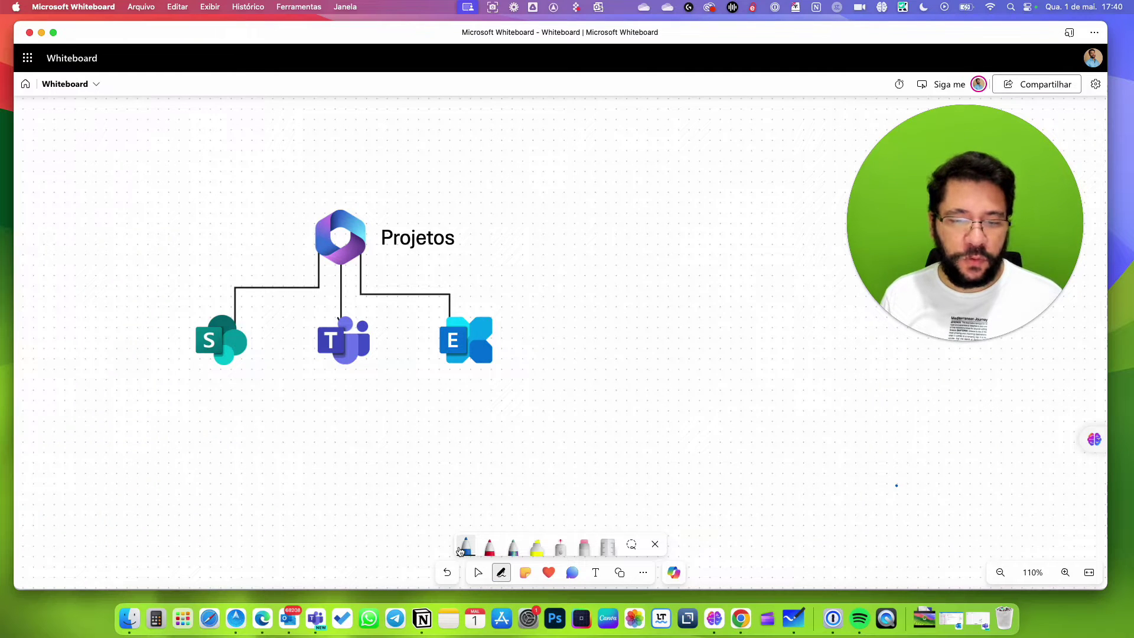
left_click(489, 549)
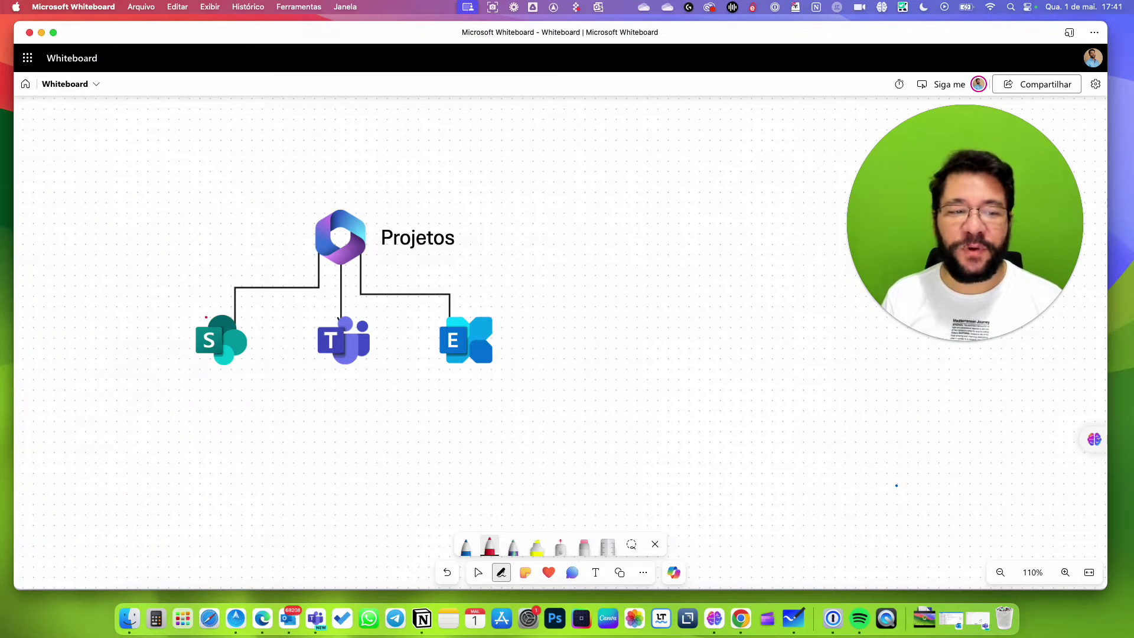
Draw a red dotted path from SharePoint to Projetos and stamp a green check beside it.
left_click_drag(205, 318, 205, 312)
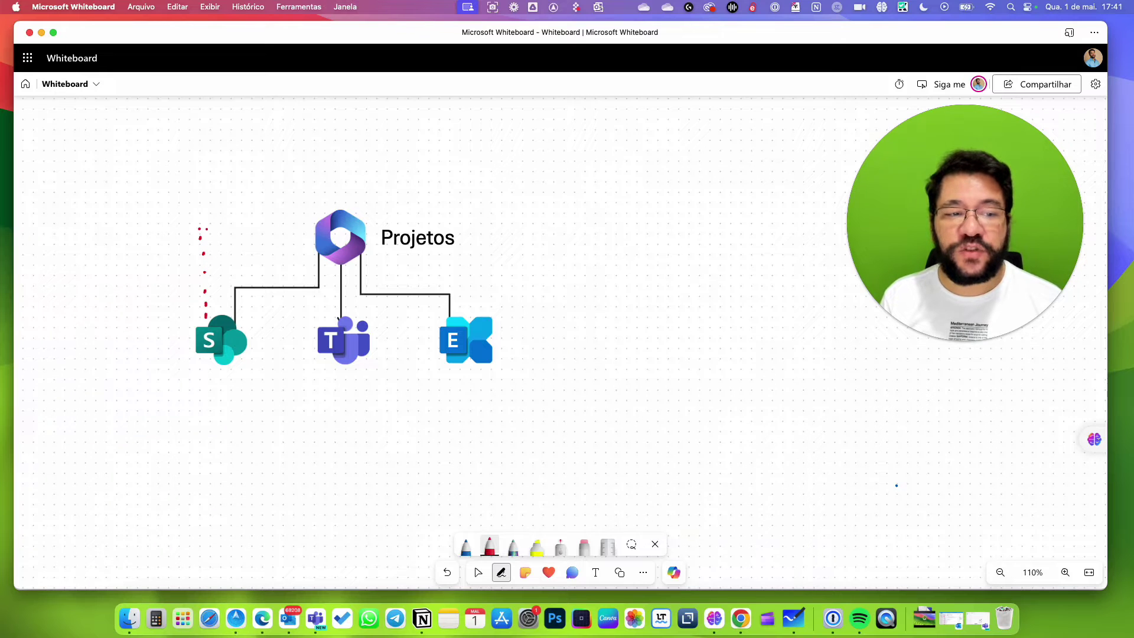
left_click_drag(206, 229, 289, 237)
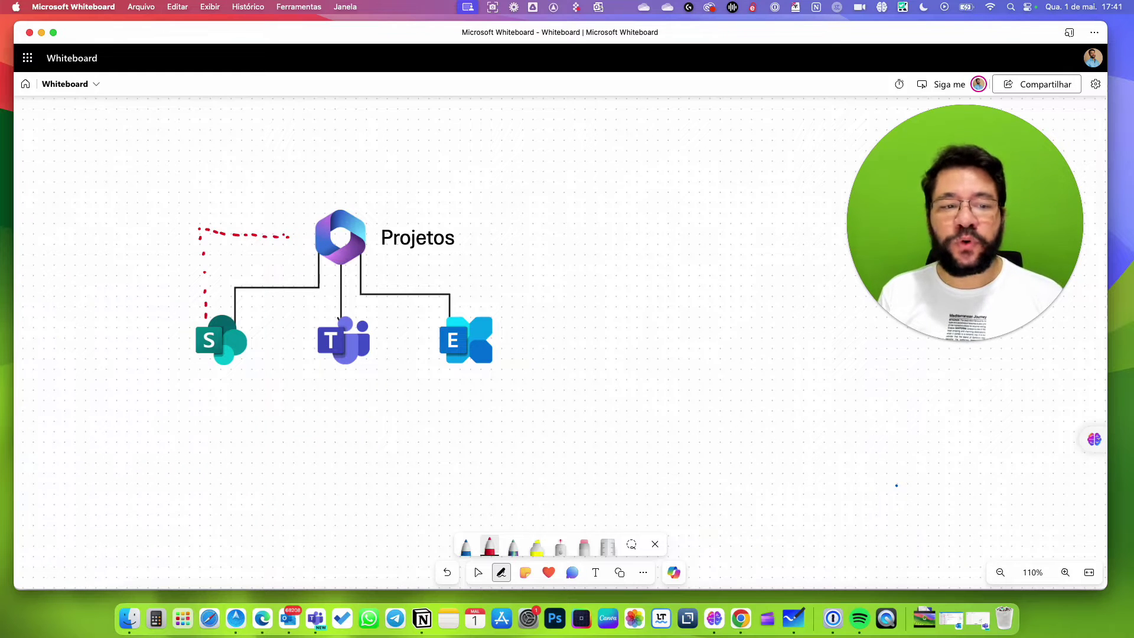
left_click(549, 573)
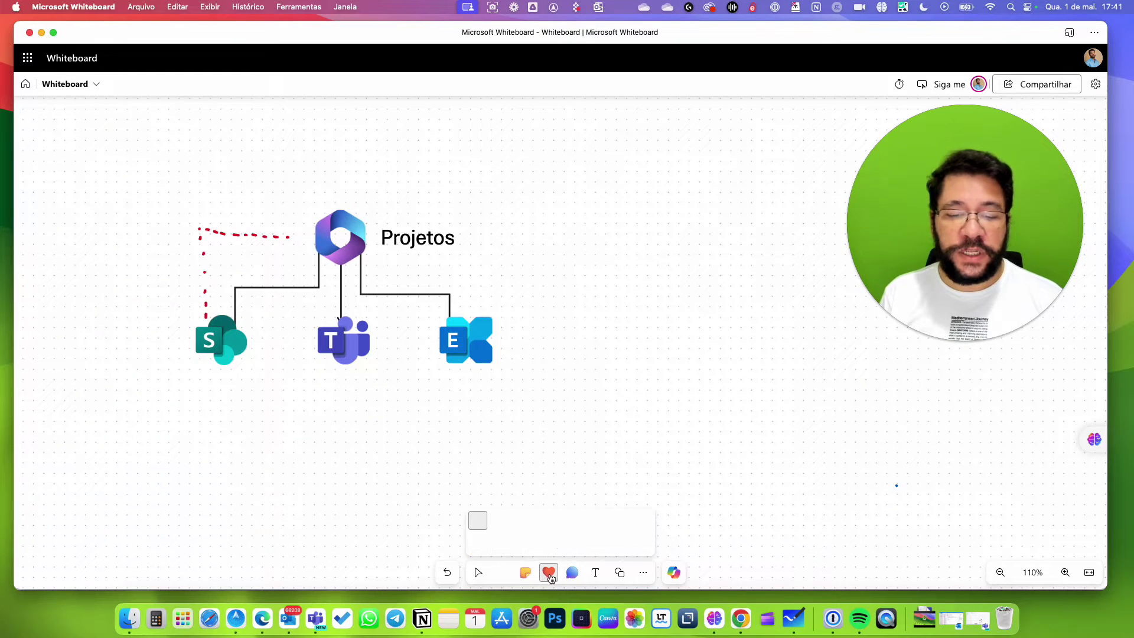
left_click(549, 521)
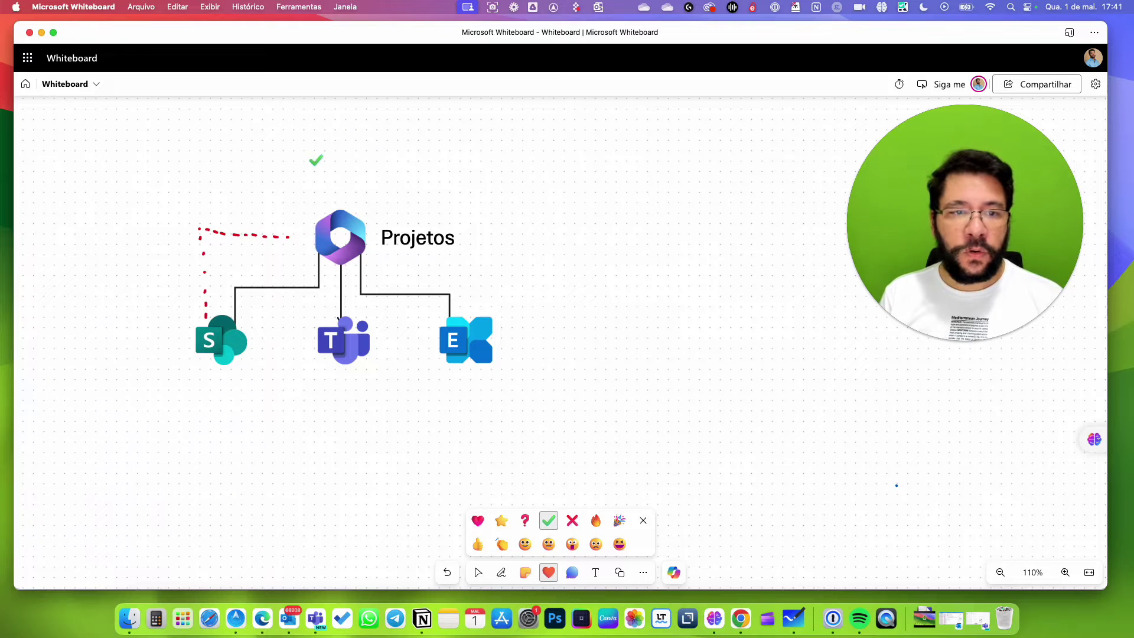
left_click(297, 223)
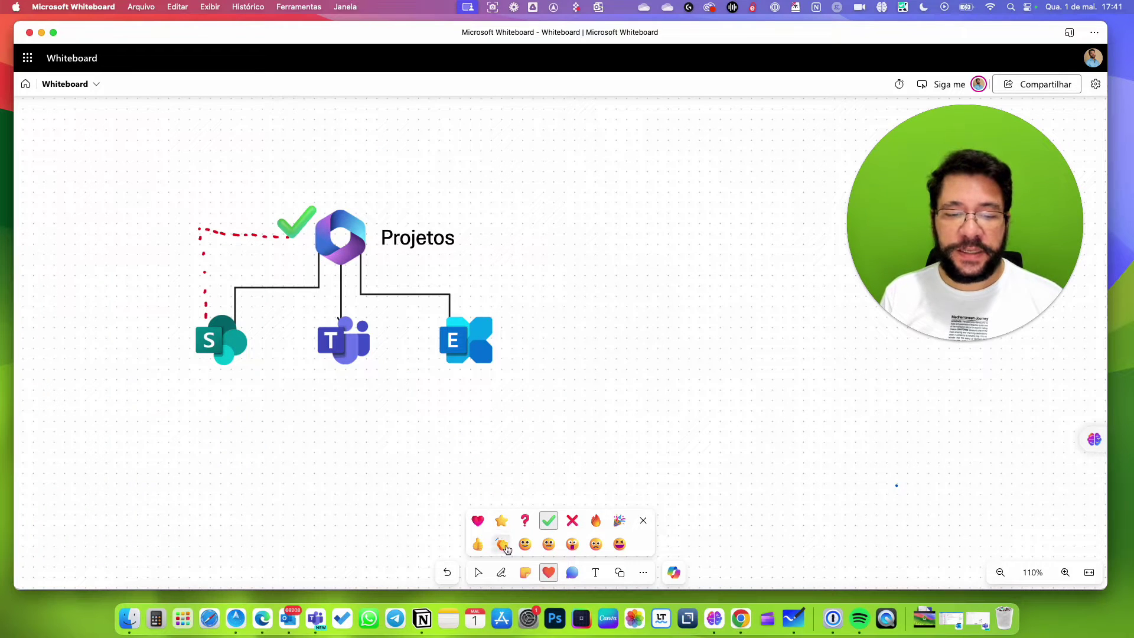
Draw blue dotted arrows around and back into SharePoint, then switch back to Edge.
left_click(501, 573)
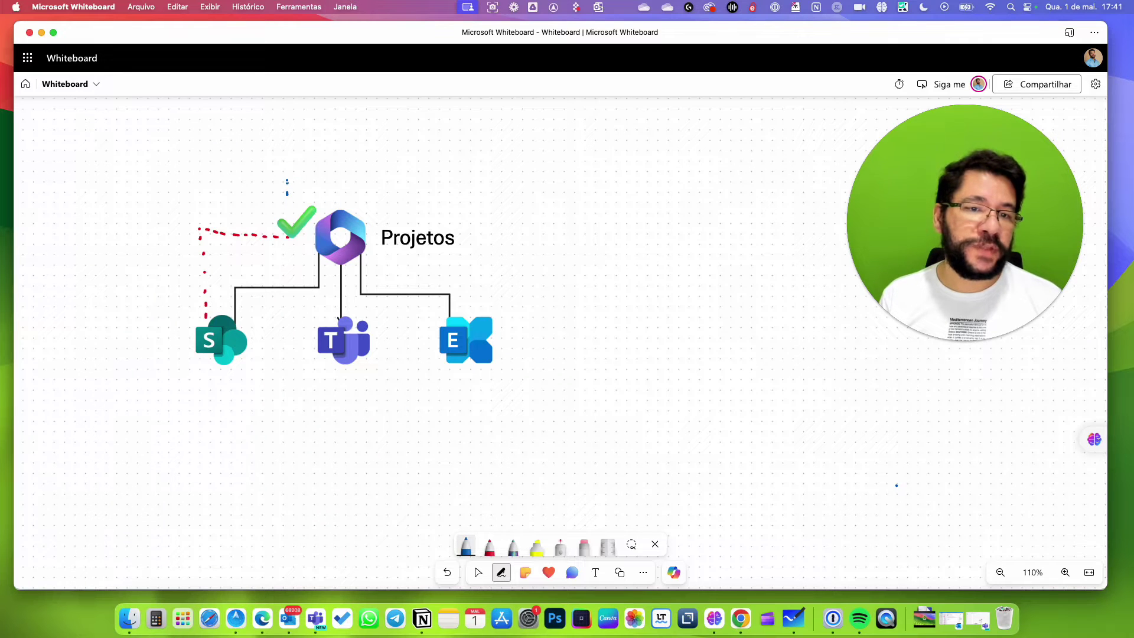
left_click_drag(279, 166, 208, 172)
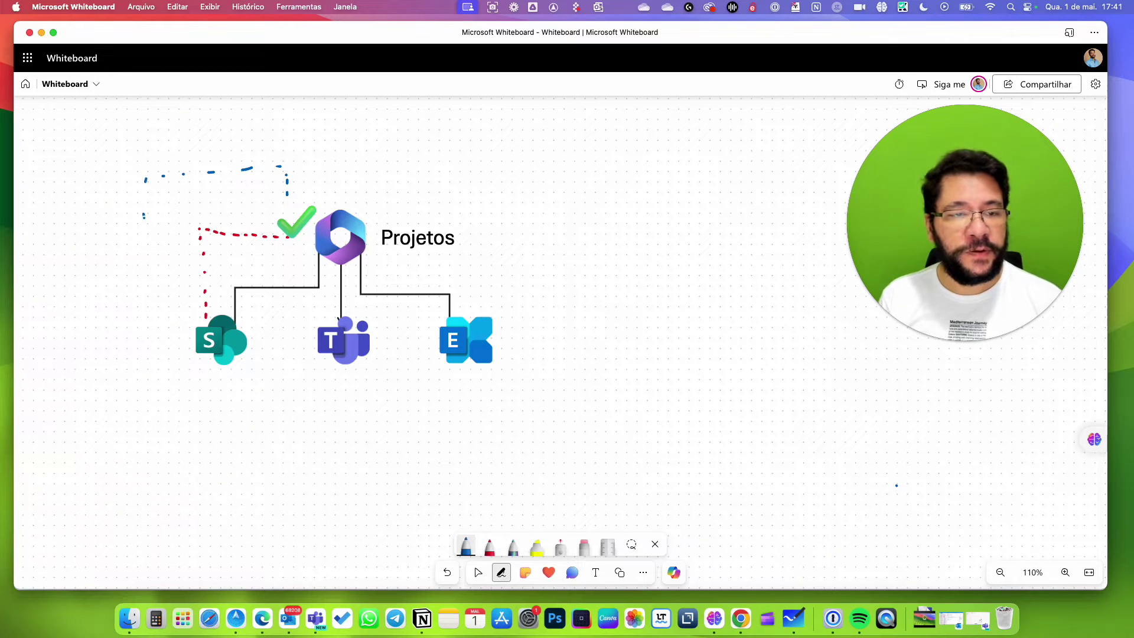
mouse_move(140, 269)
left_mouse_down()
mouse_move(157, 346)
mouse_move(191, 343)
mouse_move(179, 329)
left_mouse_up()
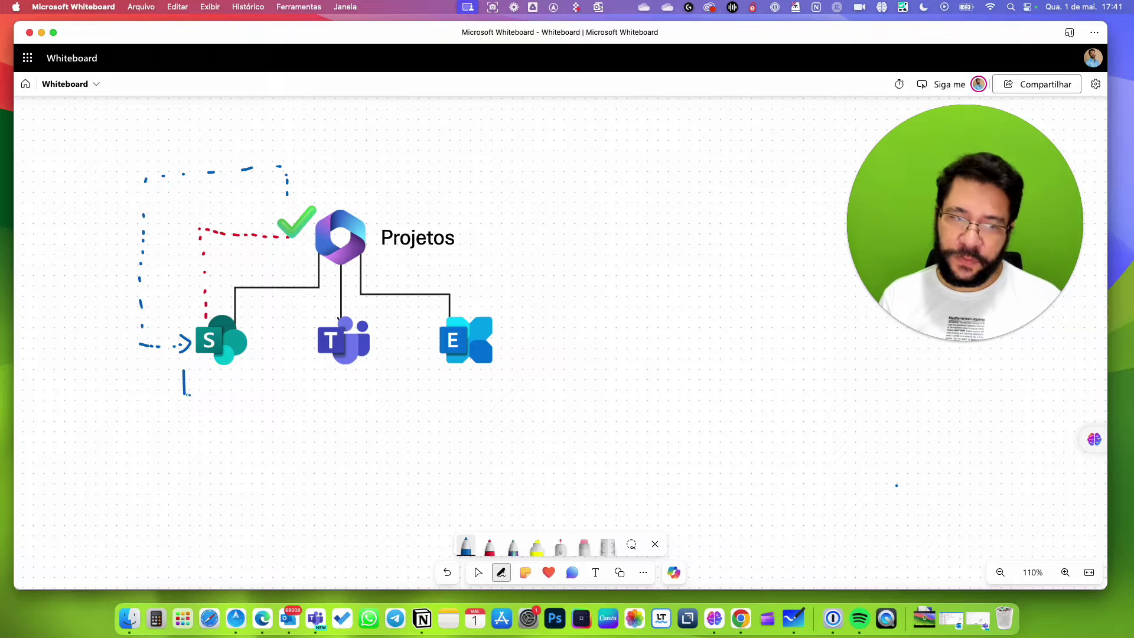
left_click_drag(184, 393, 316, 406)
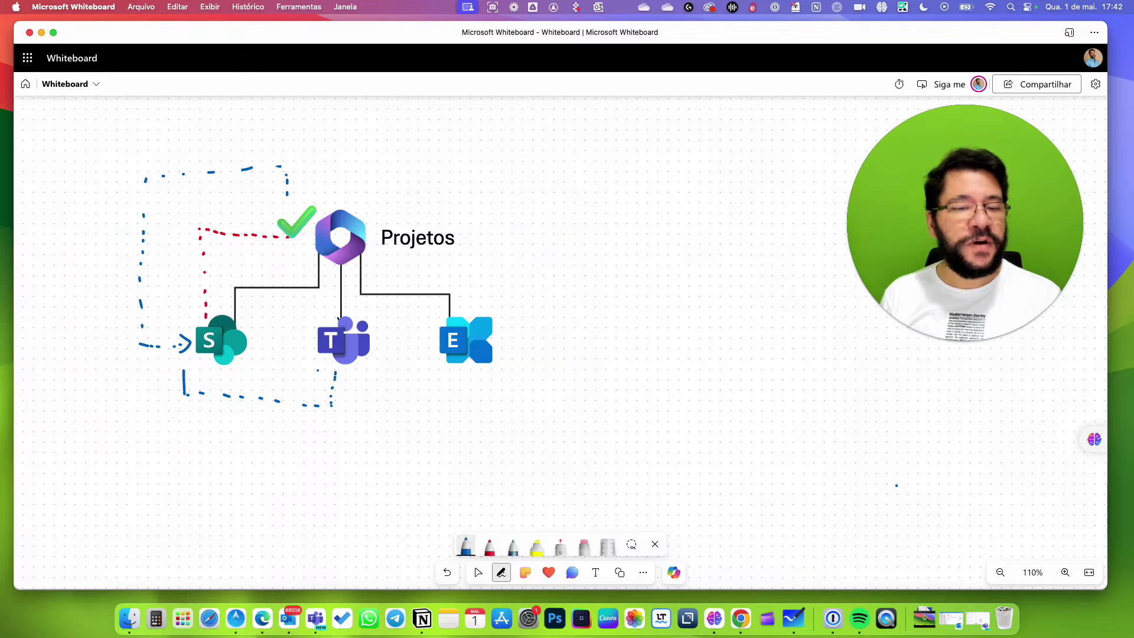
mouse_move(313, 368)
left_mouse_down()
mouse_move(243, 361)
mouse_move(255, 383)
left_mouse_up()
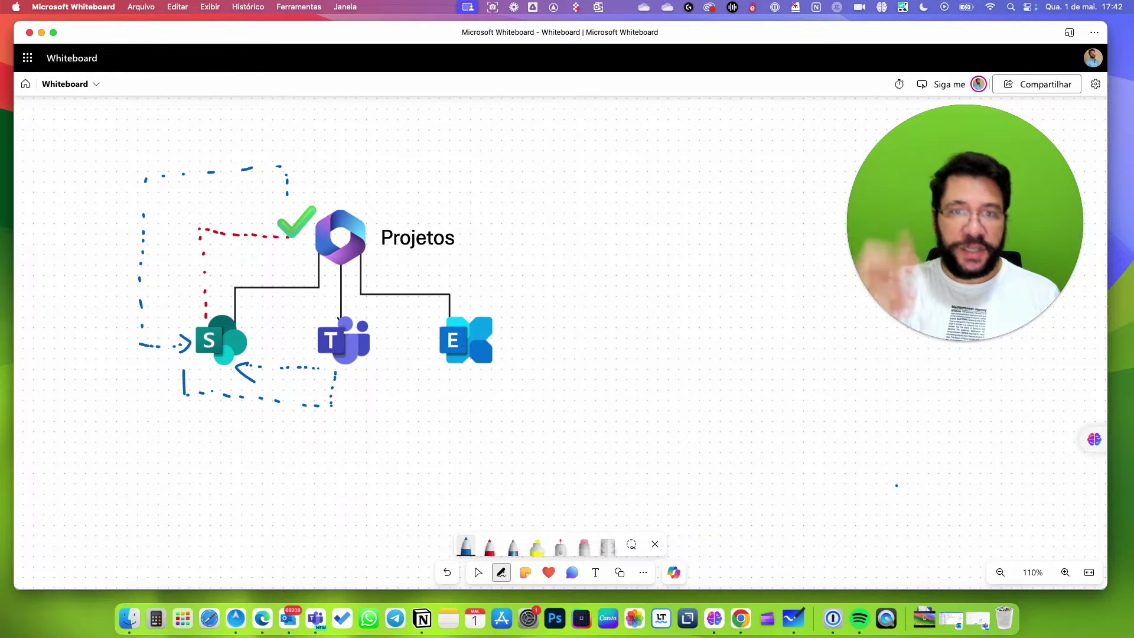
key("super+Tab")
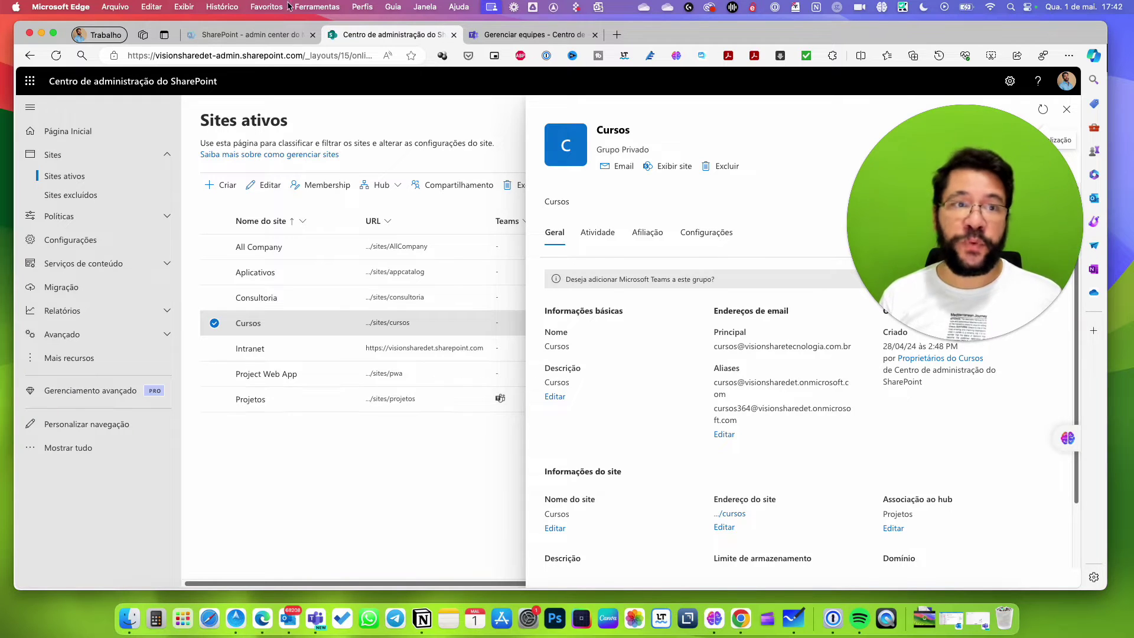
Expand Teams e grupos and open the Equipes ativas e grupos list.
left_click(222, 39)
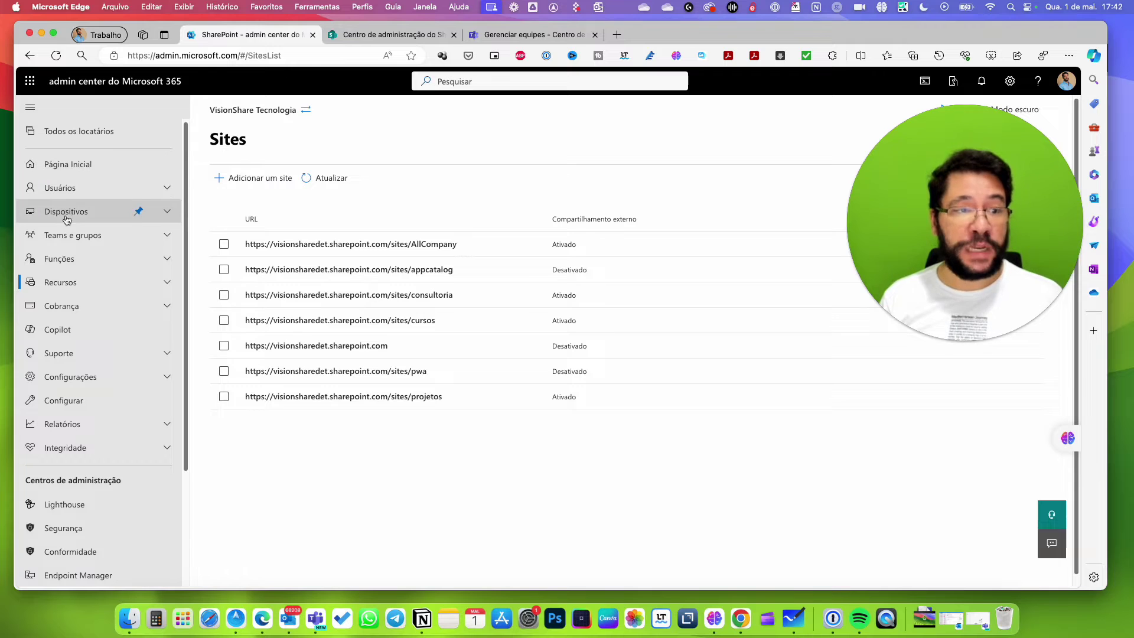
left_click(140, 235)
left_click(69, 264)
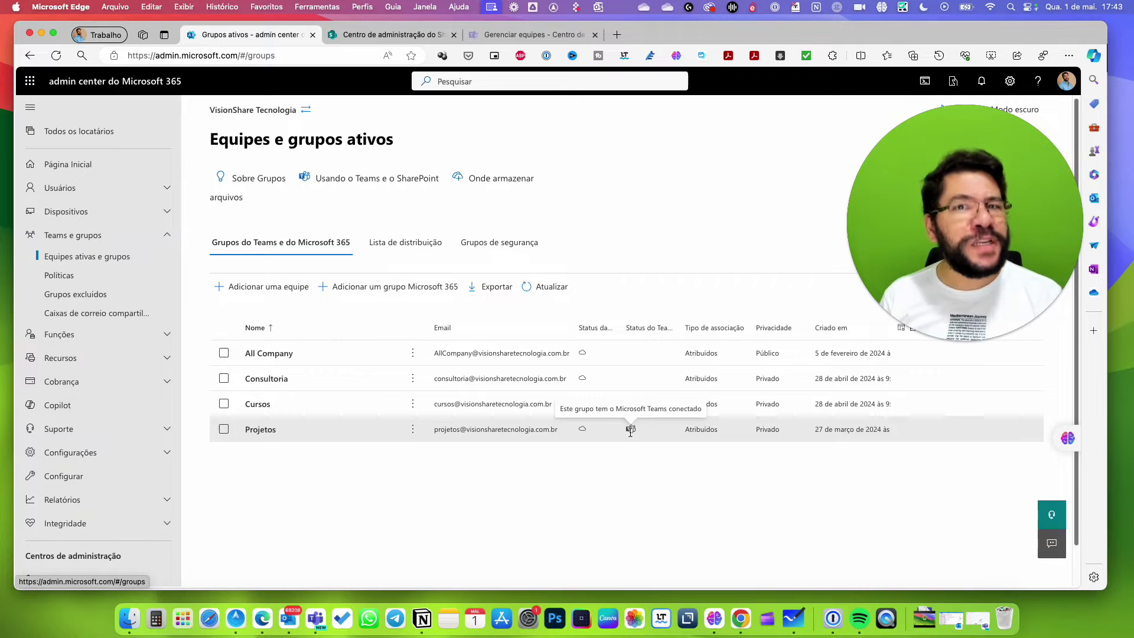
Glance at the Teams admin and Cursos SharePoint tabs, then bring Whiteboard back to the front.
left_click(497, 37)
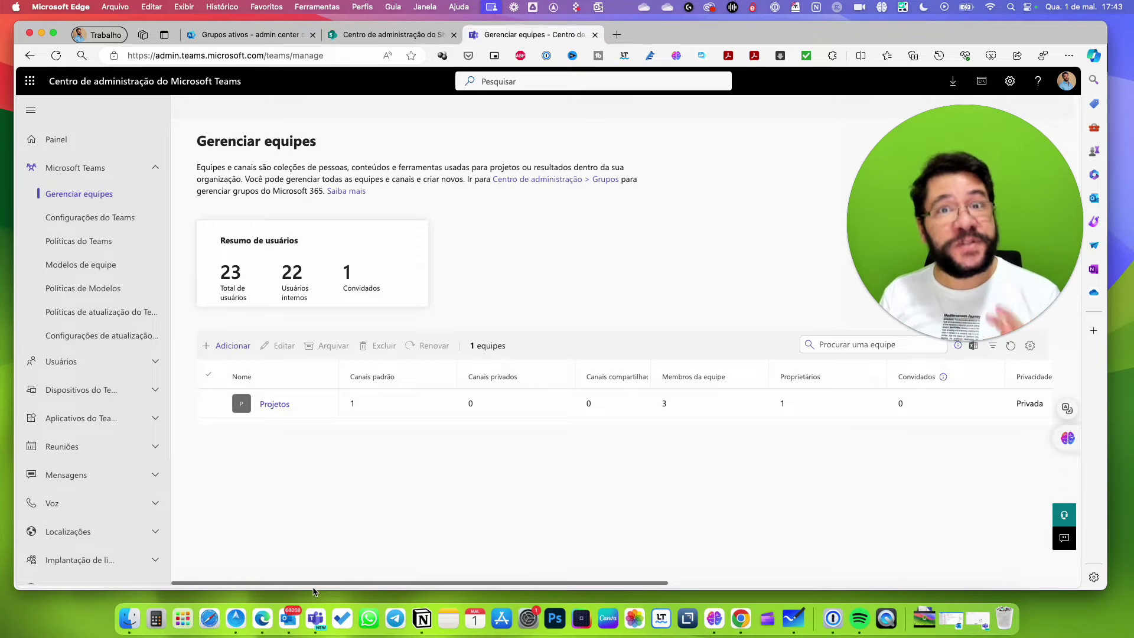
left_click(371, 36)
left_click(251, 38)
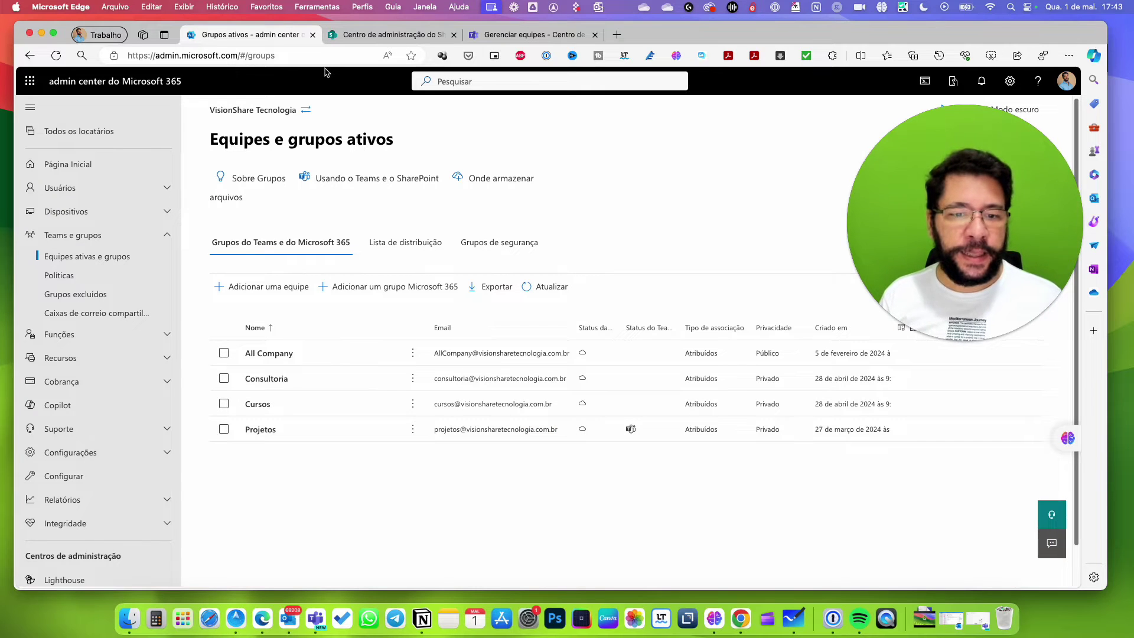
key("super+Tab")
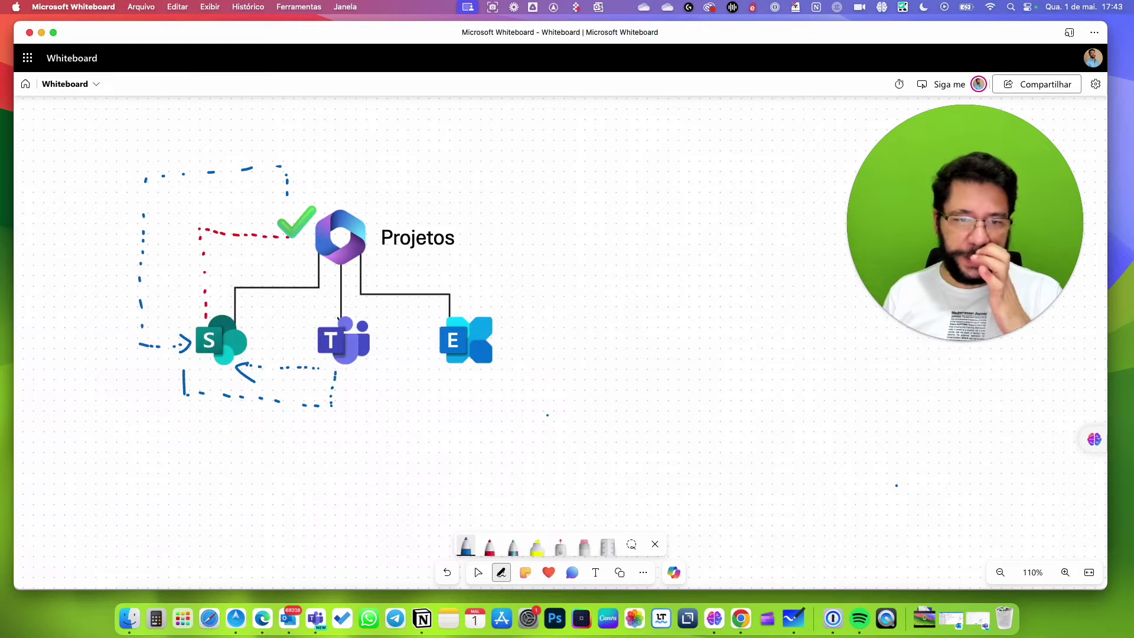
Erase the blue dotted loop arrow beneath SharePoint and return to the admin center.
left_click(584, 544)
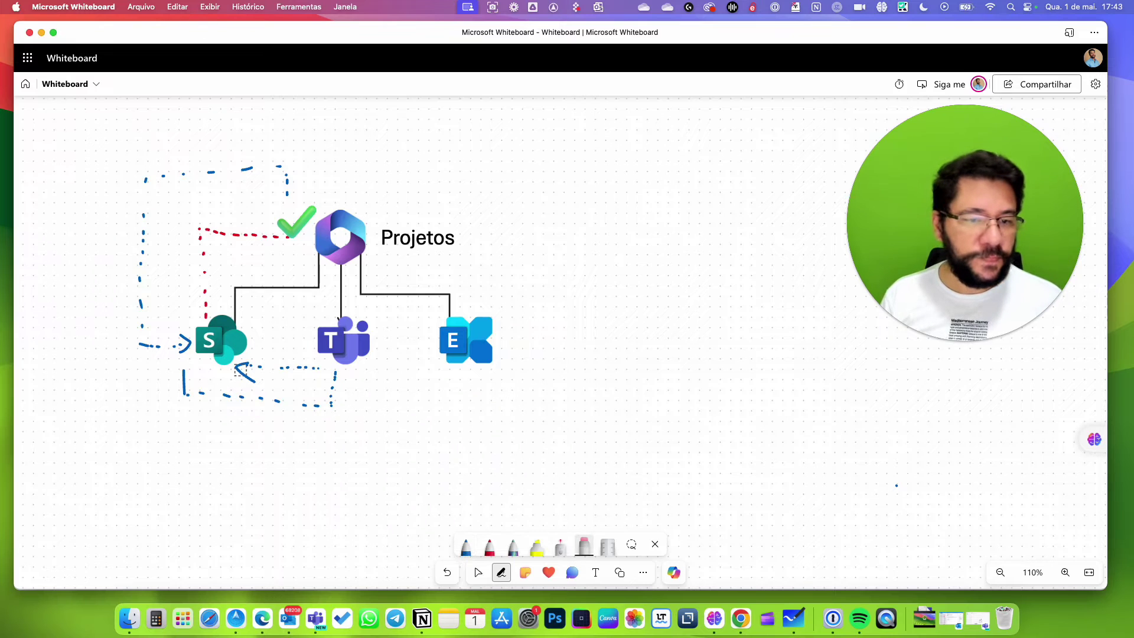
mouse_move(266, 387)
left_mouse_down()
mouse_move(239, 367)
mouse_move(324, 371)
mouse_move(331, 384)
mouse_move(327, 405)
mouse_move(185, 392)
mouse_move(184, 368)
left_mouse_up()
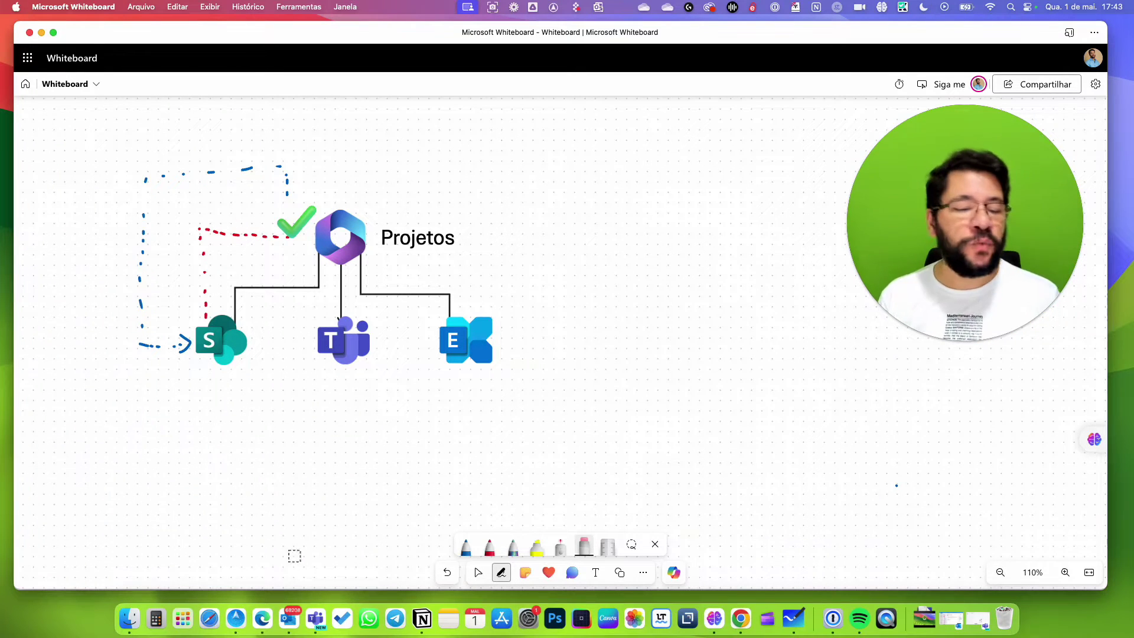
key("super+Tab")
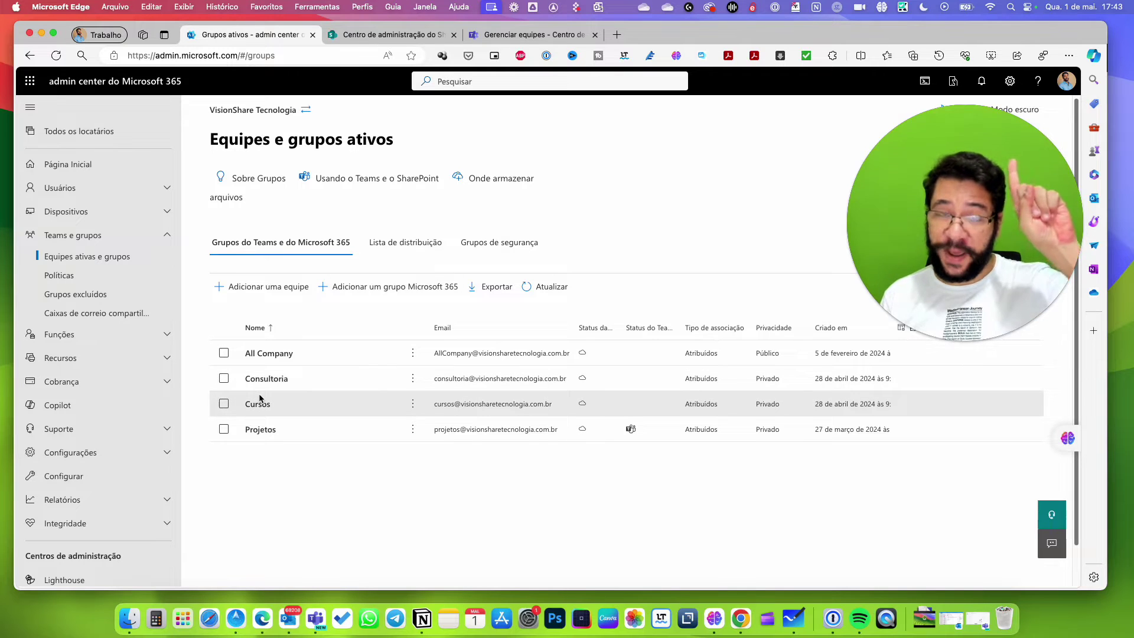
Review the Cursos site in SharePoint admin, return to Grupos ativos, then switch to Whiteboard.
left_click(396, 35)
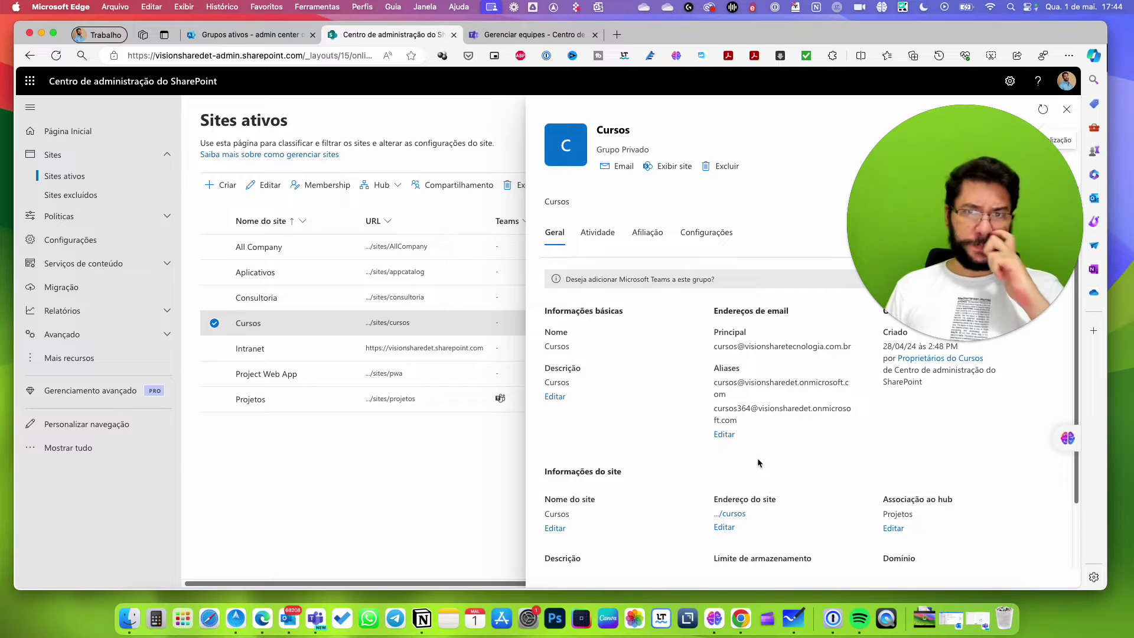
left_click(256, 35)
key("super+Tab")
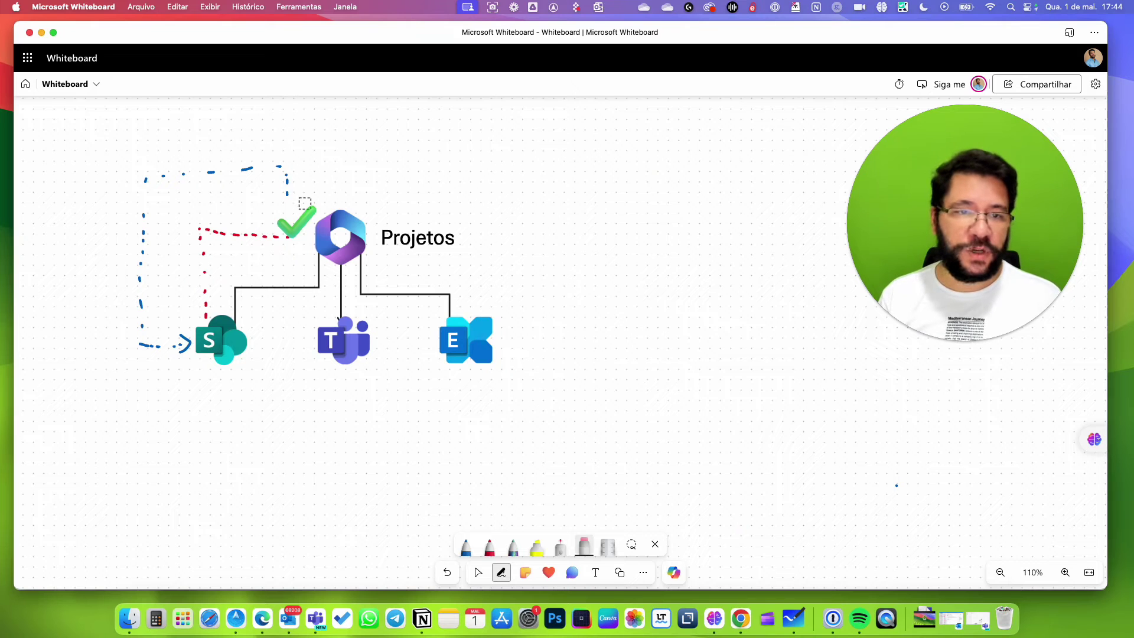
Erase the remaining dotted lines, delete the green check, and draw a blue down-arrow right of Projetos.
mouse_move(304, 204)
left_mouse_down()
mouse_move(282, 234)
mouse_move(229, 244)
mouse_move(238, 233)
mouse_move(203, 261)
mouse_move(185, 351)
mouse_move(142, 330)
mouse_move(142, 220)
mouse_move(194, 176)
mouse_move(293, 173)
mouse_move(209, 181)
mouse_move(136, 260)
mouse_move(143, 240)
left_mouse_up()
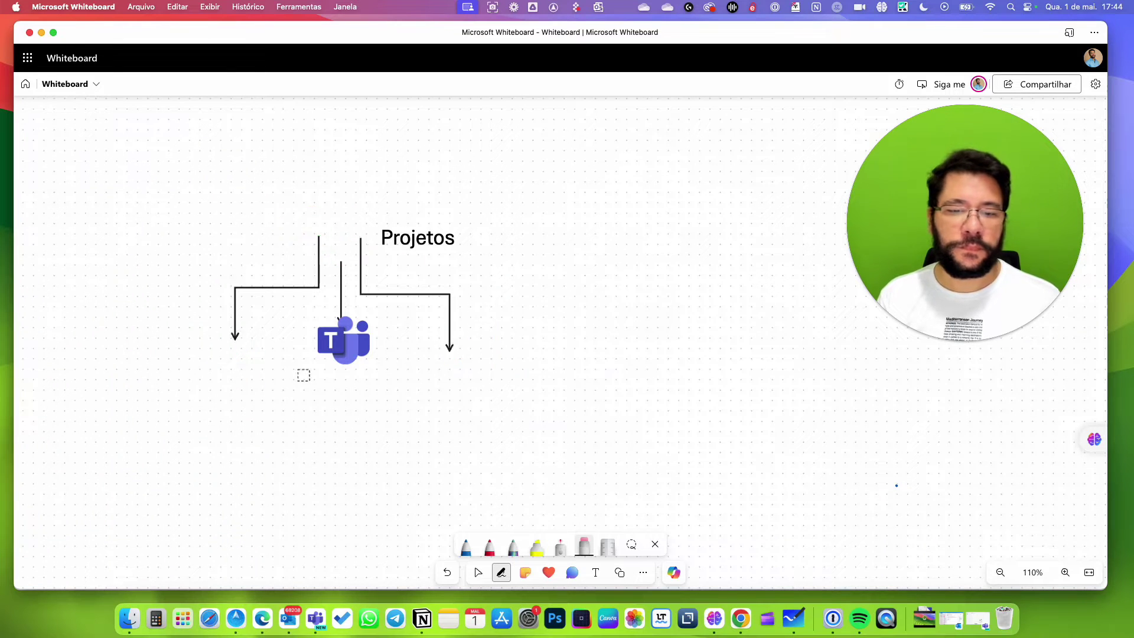
left_click(478, 572)
left_click(295, 230)
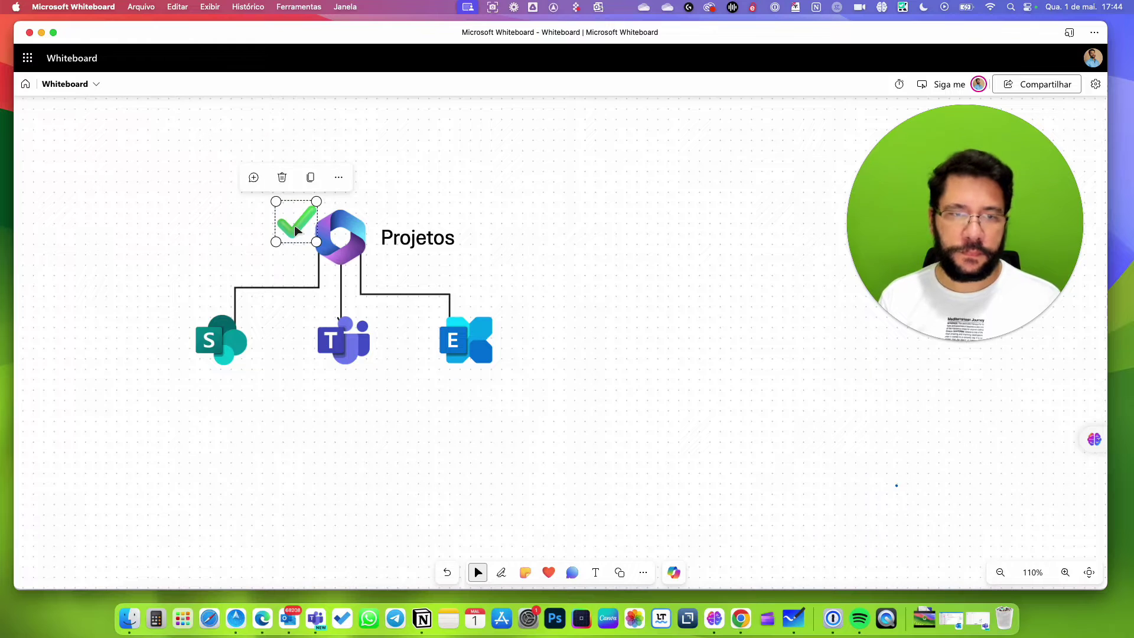
left_click(284, 176)
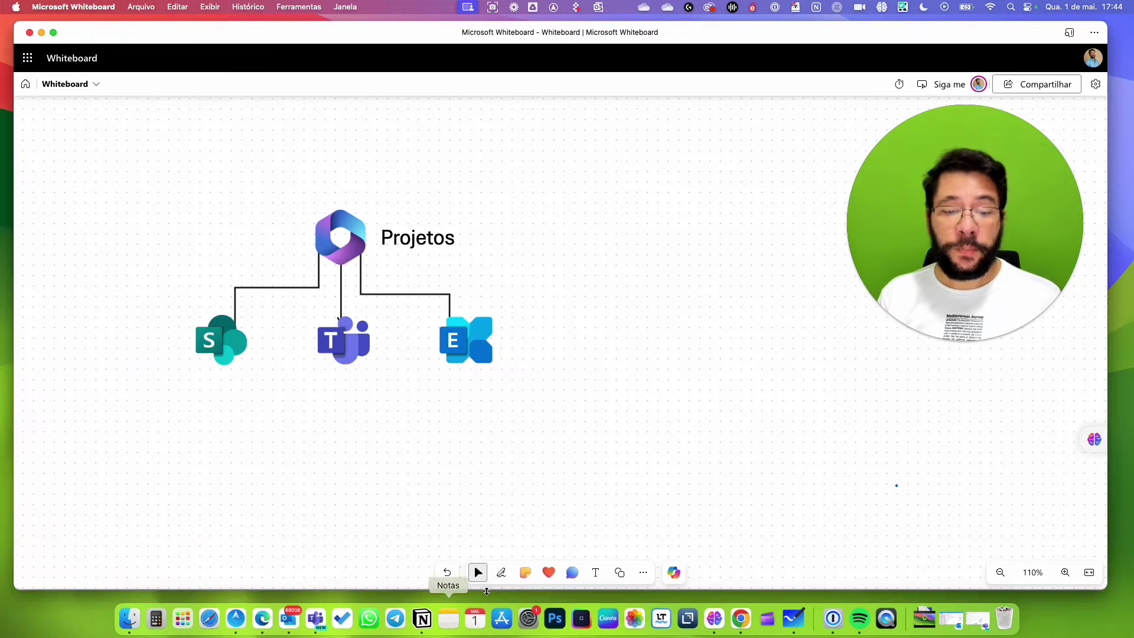
left_click(502, 573)
mouse_move(570, 215)
left_mouse_down()
mouse_move(571, 271)
mouse_move(594, 268)
left_mouse_up()
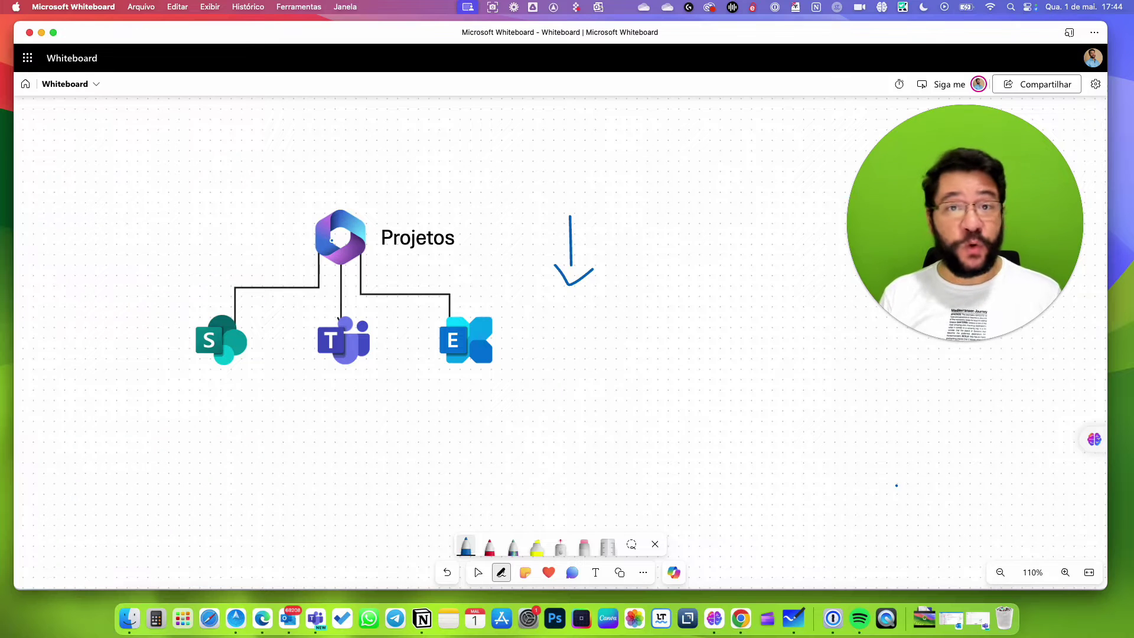
Back in the admin center, start the Adicionar uma equipe wizard from Equipes e grupos ativos.
key("Caps_Lock")
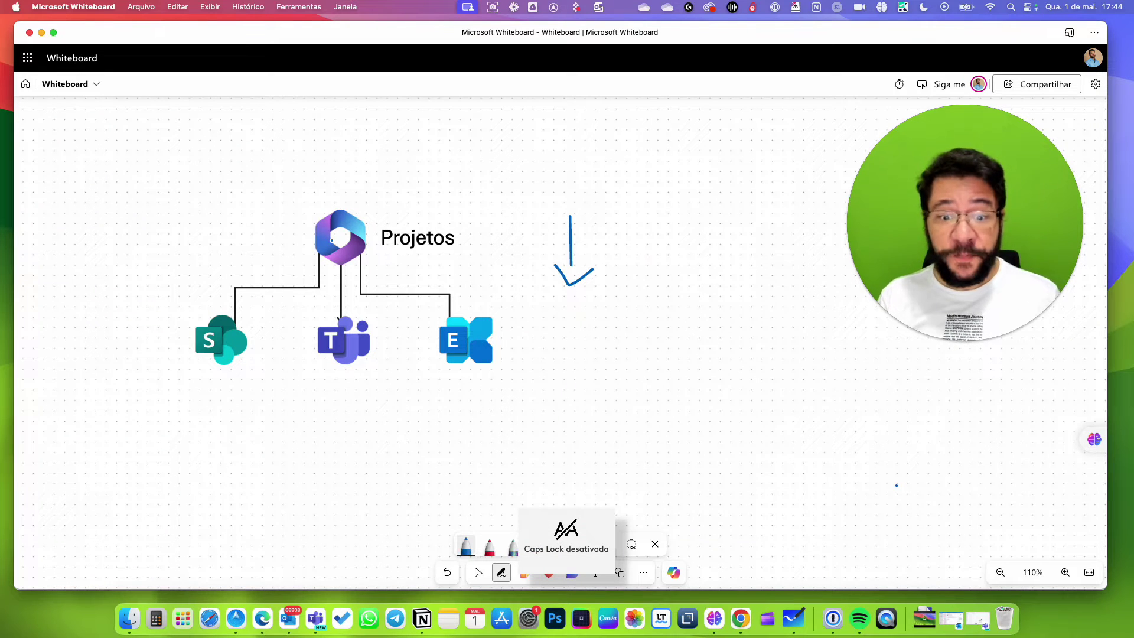
key("super+Tab")
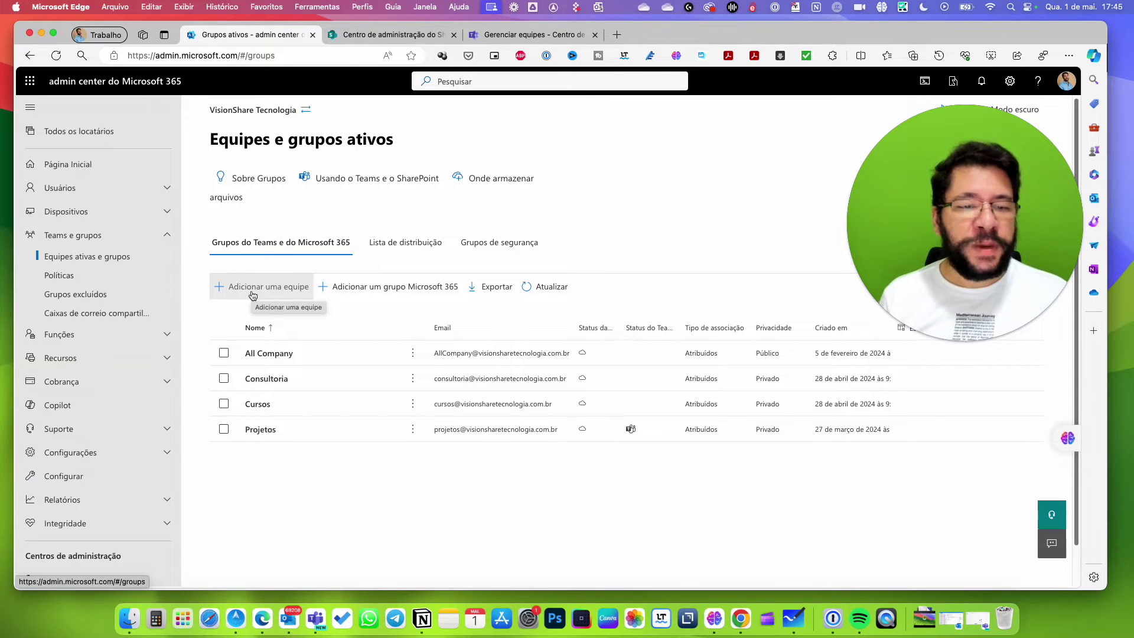
left_click(254, 295)
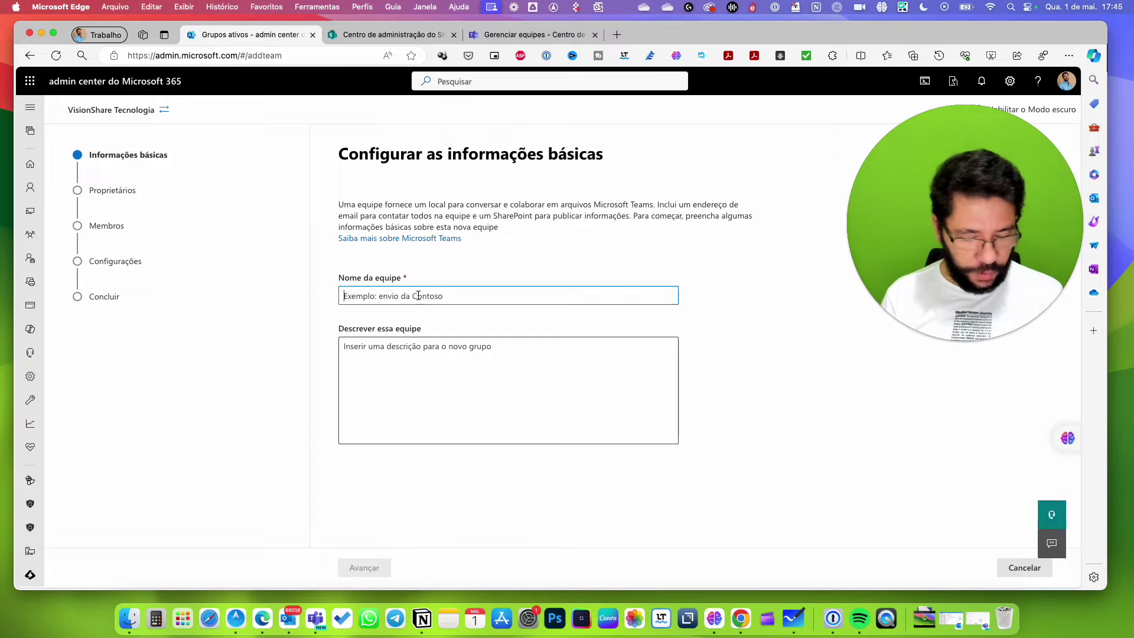
Enter 'Equipe A' as the team name, leave the description empty, and continue to owners.
type("Equuipe")
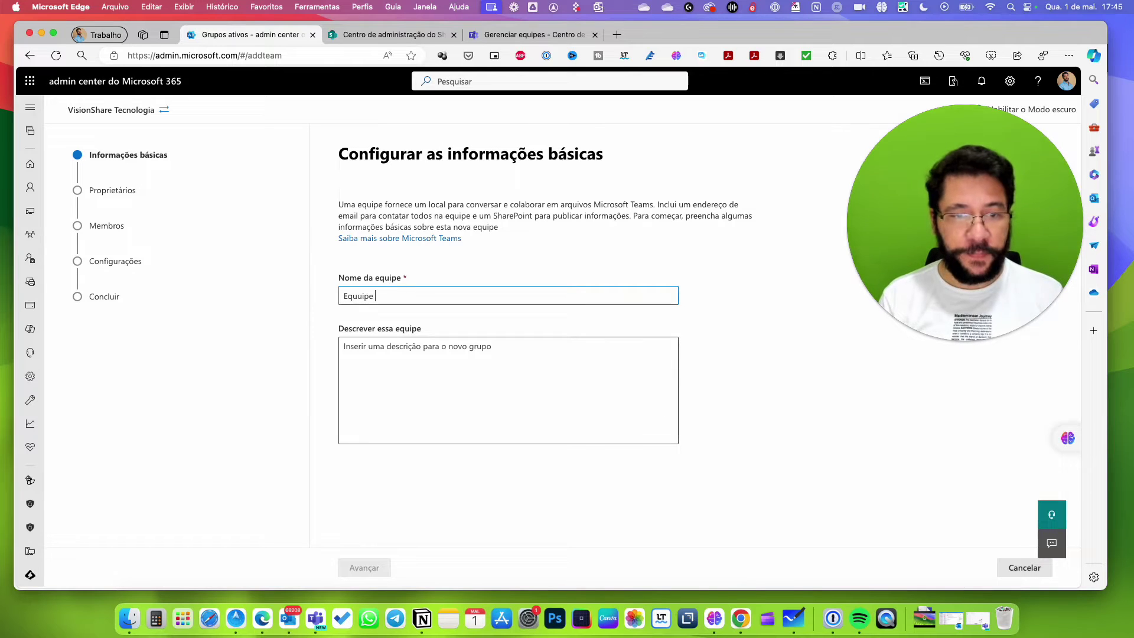
key("BackSpace")
key("BackSpace")
type("ipe A")
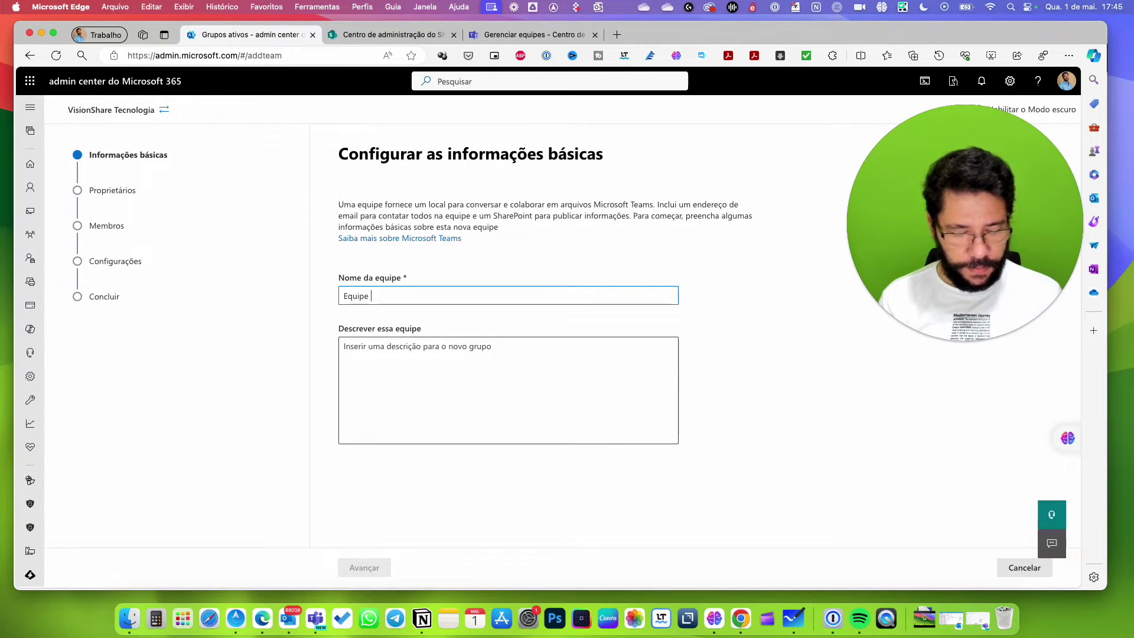
left_click(372, 374)
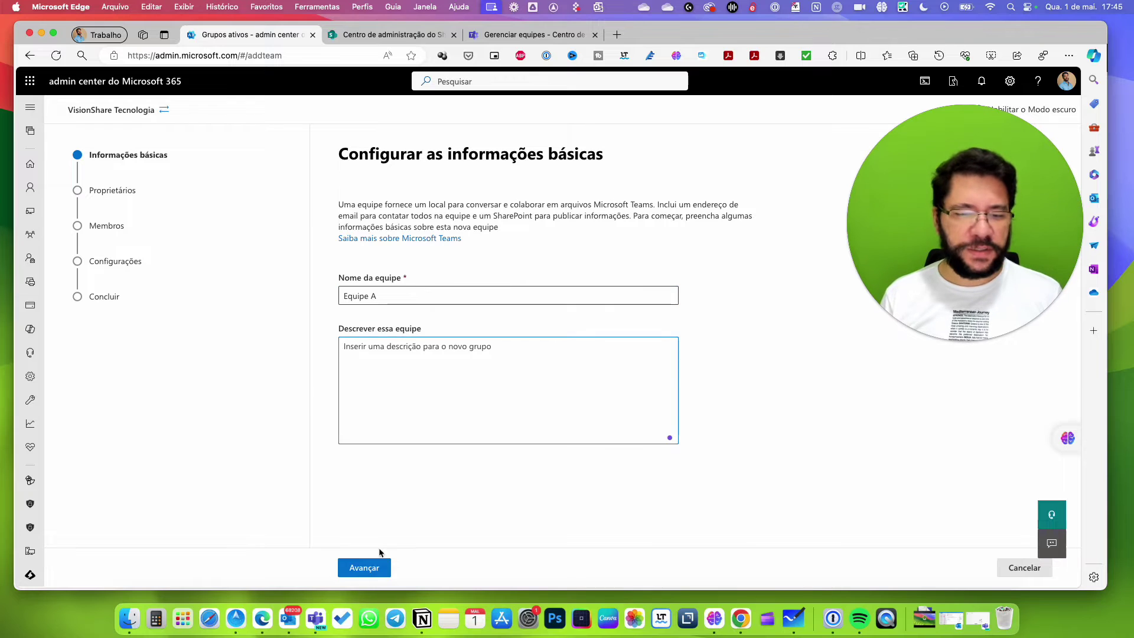
left_click(372, 566)
Search for one person and assign them as the team's owner.
left_click(438, 282)
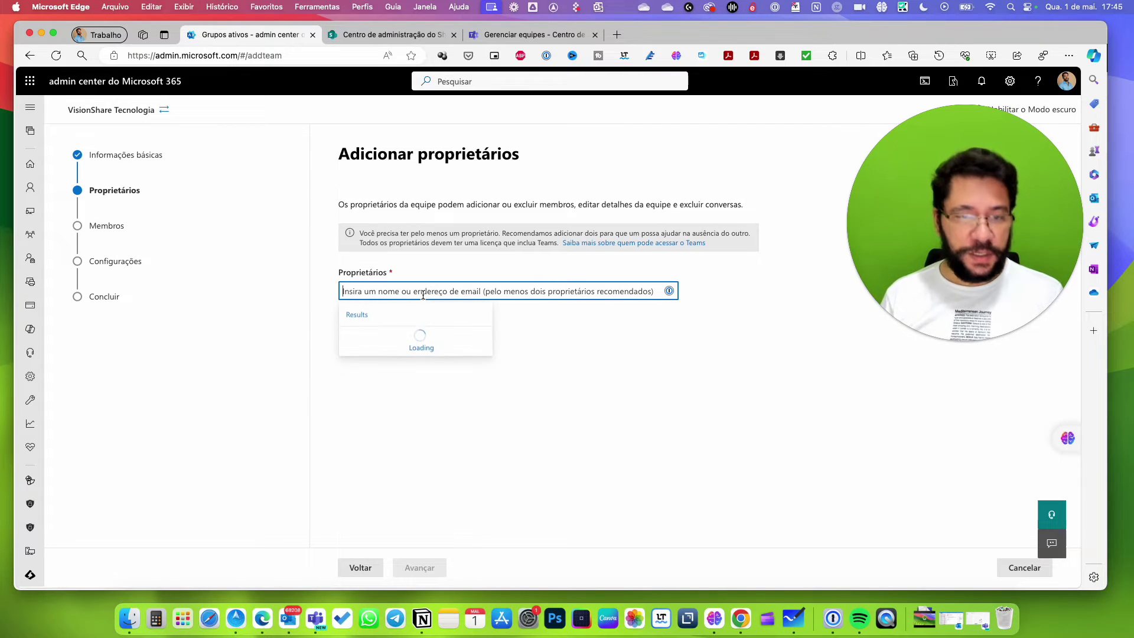
type("mauricio")
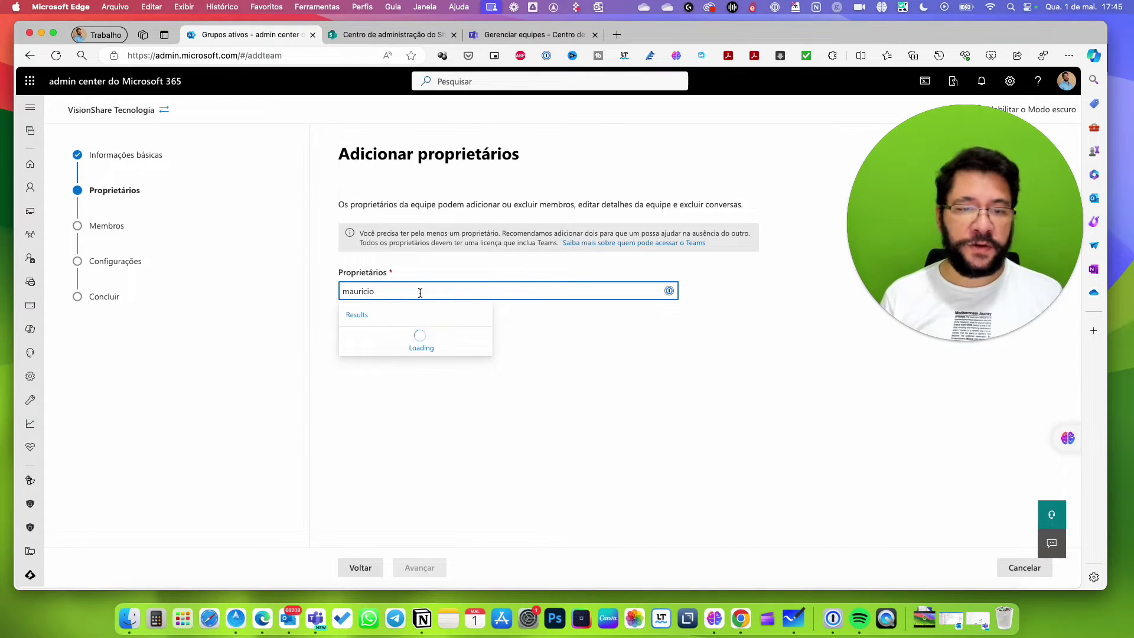
left_click(395, 341)
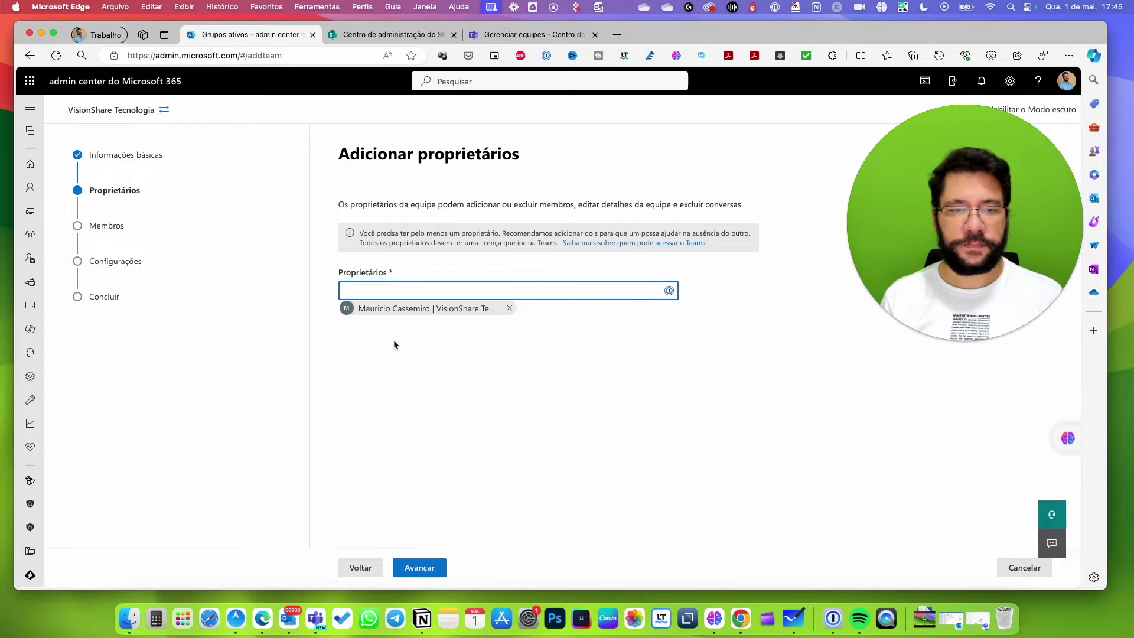
left_click(419, 568)
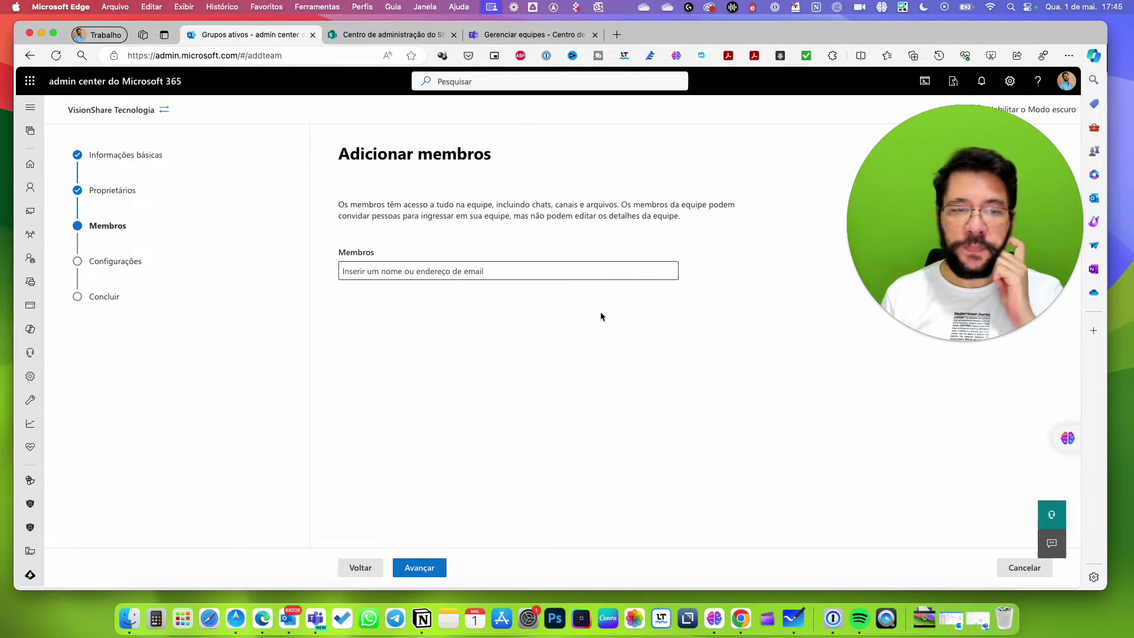
Add two people as team members and continue to the settings step.
left_click(449, 272)
type("amanda")
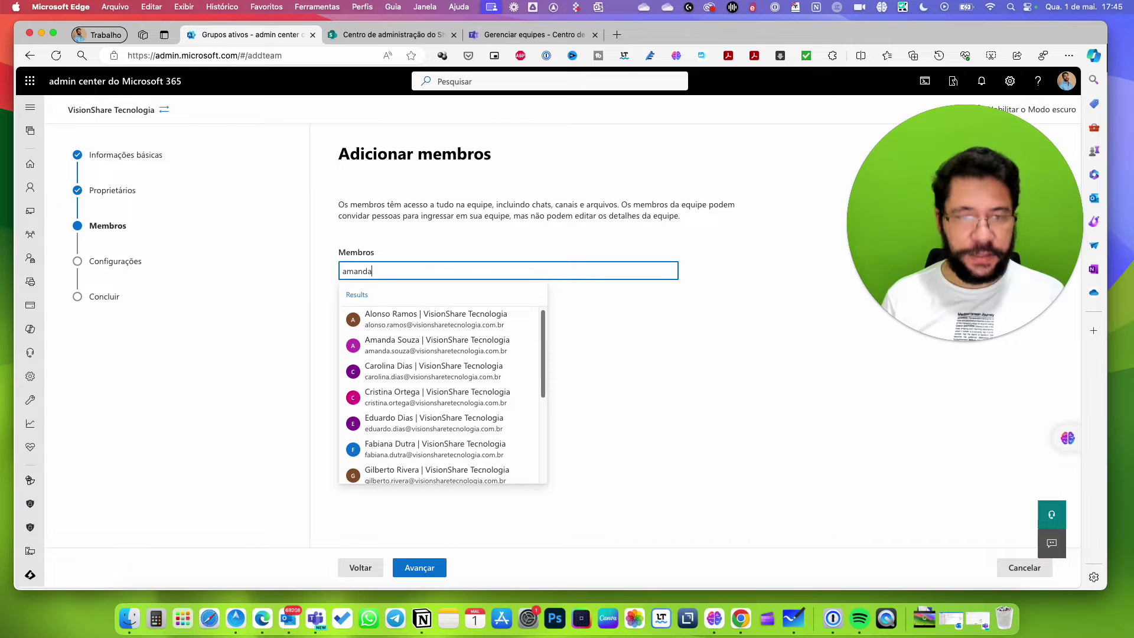
left_click(383, 321)
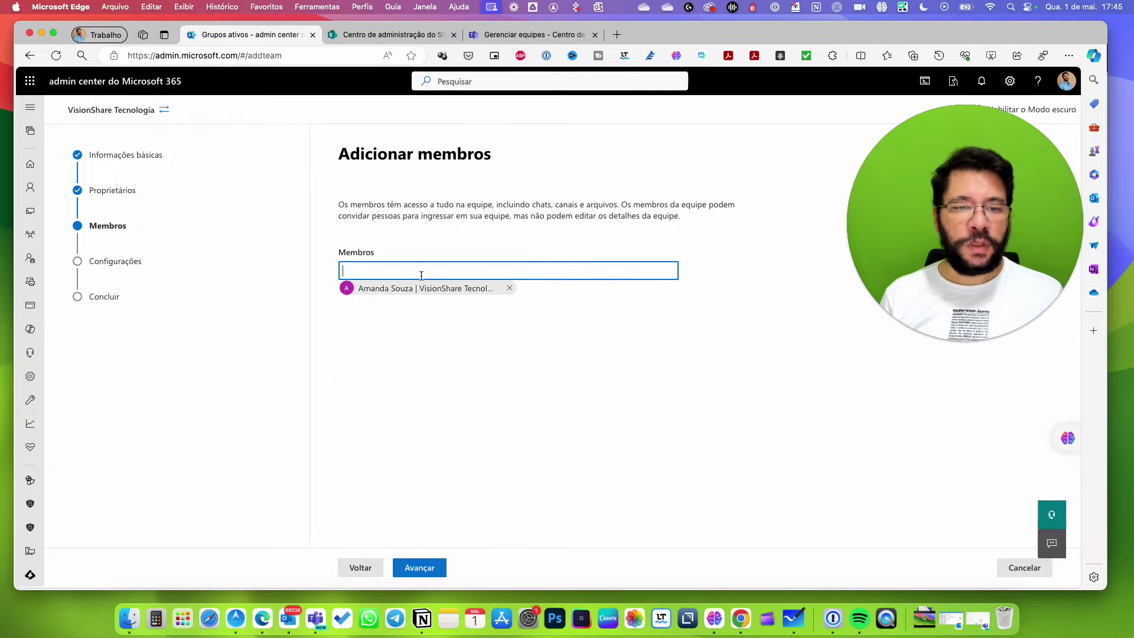
left_click(395, 273)
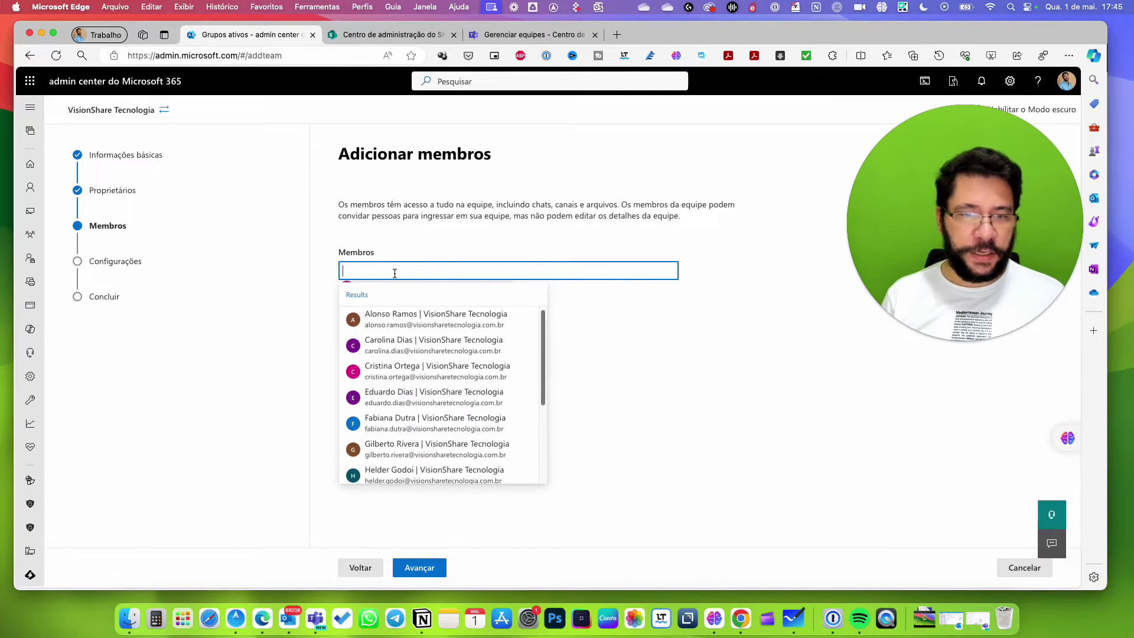
left_click(399, 343)
left_click(442, 568)
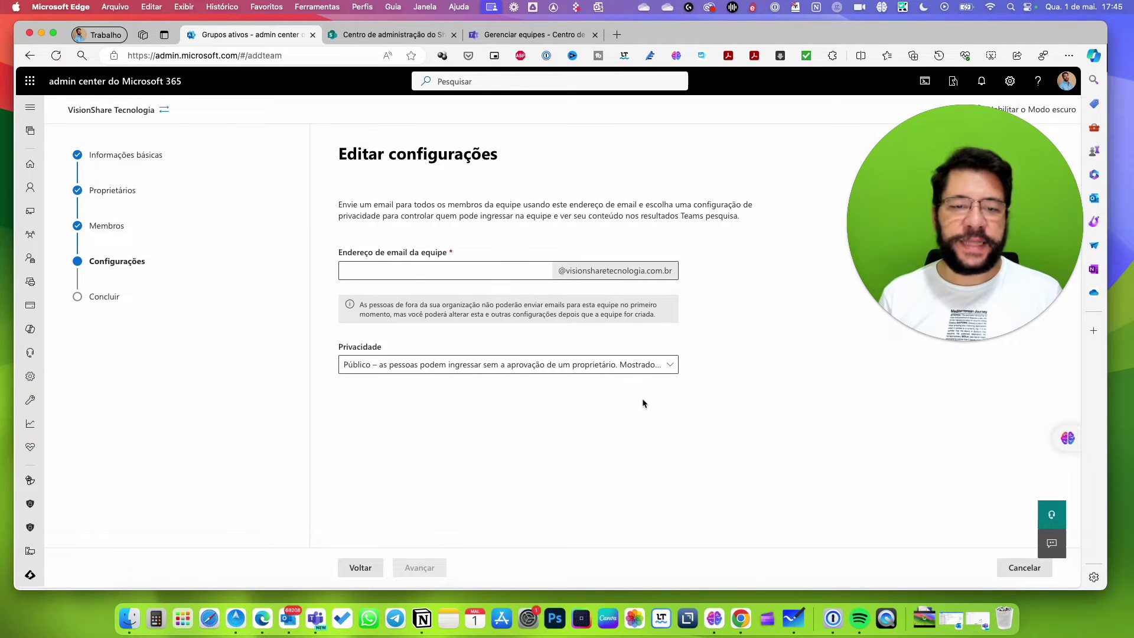
Enter 'quipepe' as the team's email alias.
left_click(479, 273)
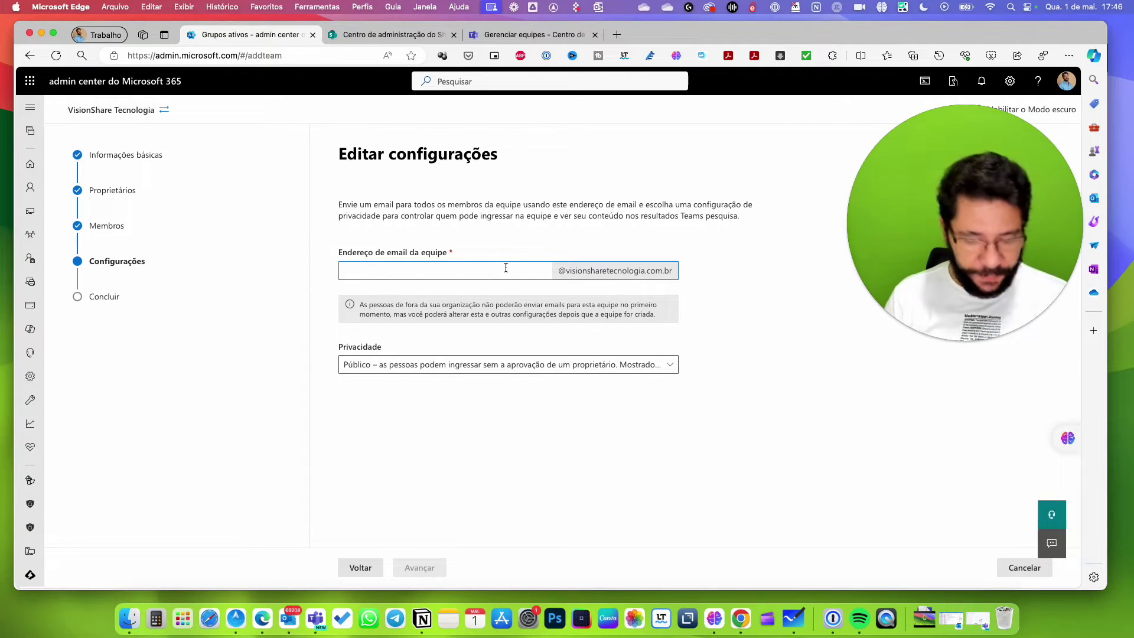
type("quipe")
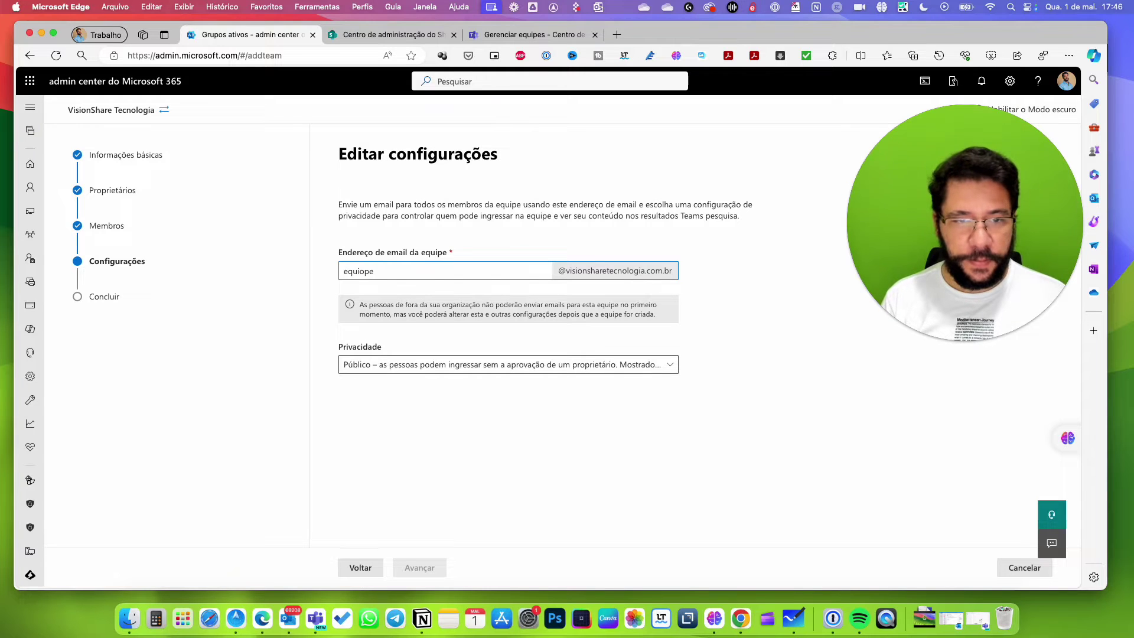
type("pe")
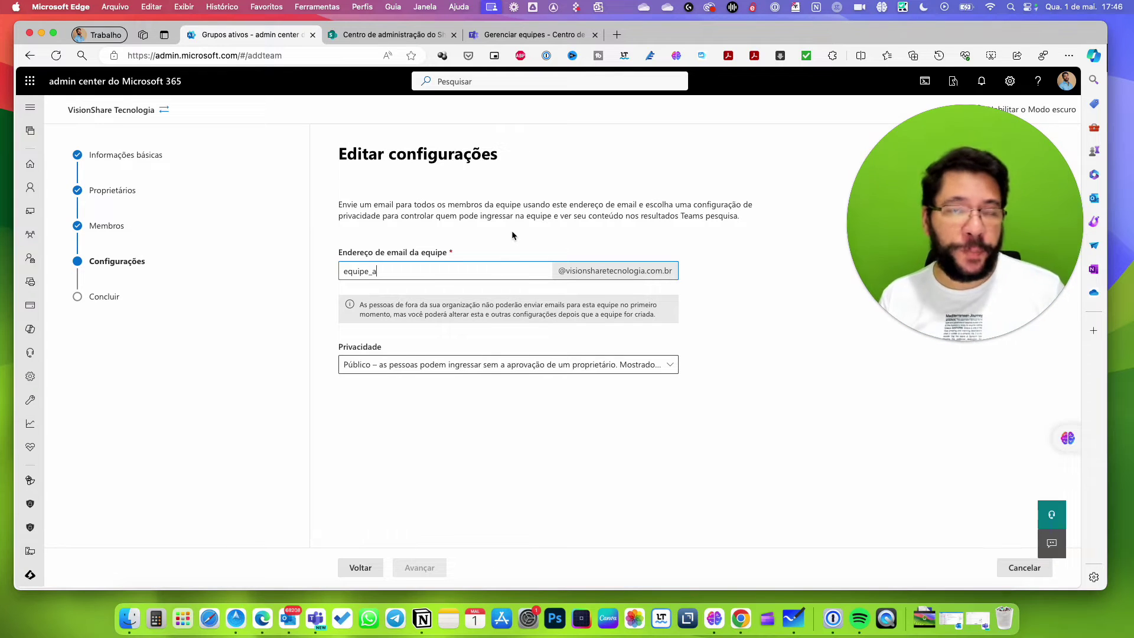
left_click(741, 366)
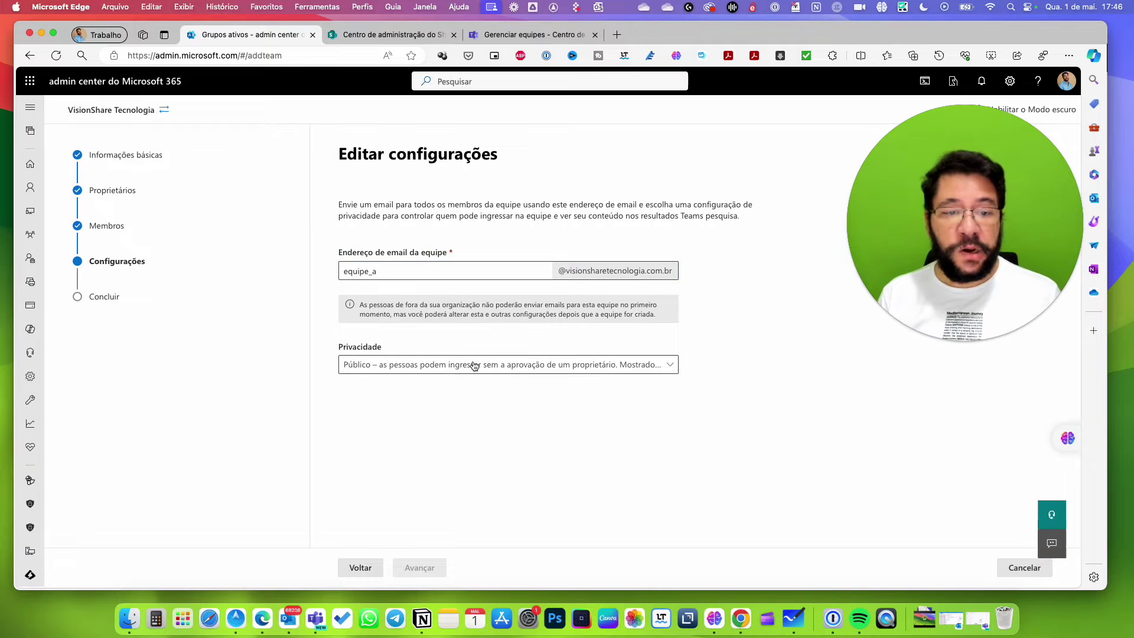
Set the team's privacy to Private (Privado) and proceed to the review page.
left_click(404, 370)
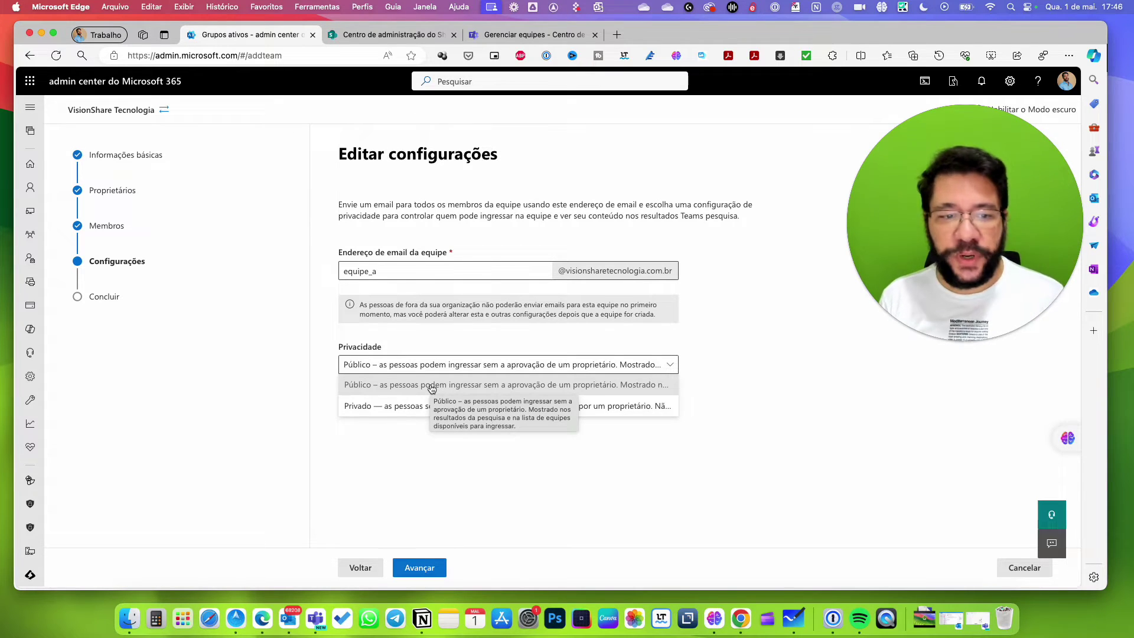
left_click(381, 405)
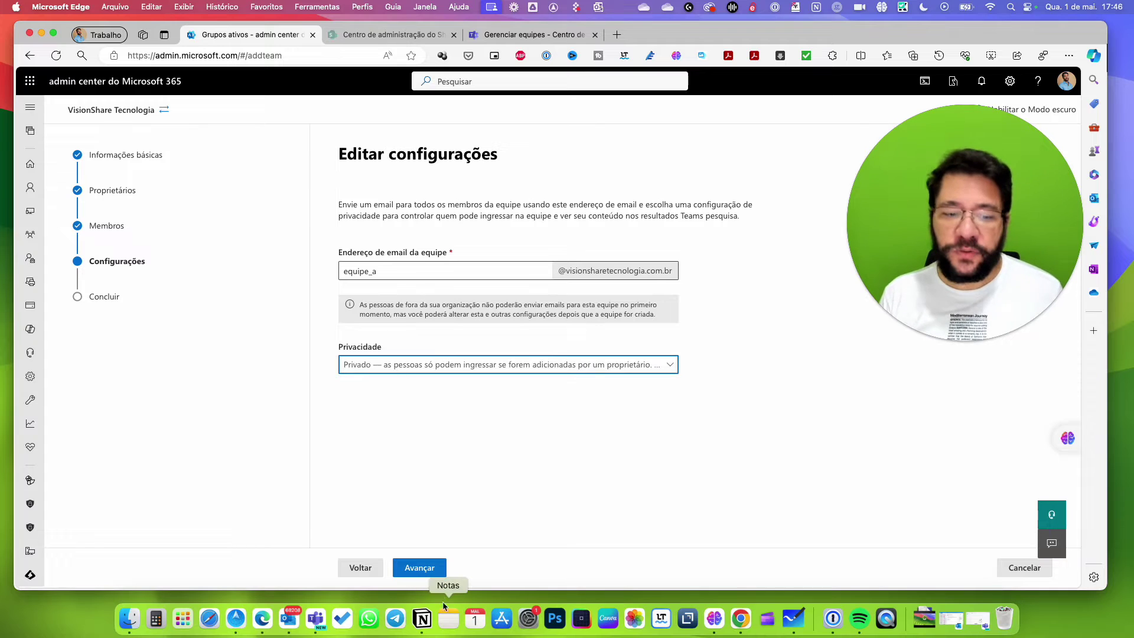
left_click(419, 568)
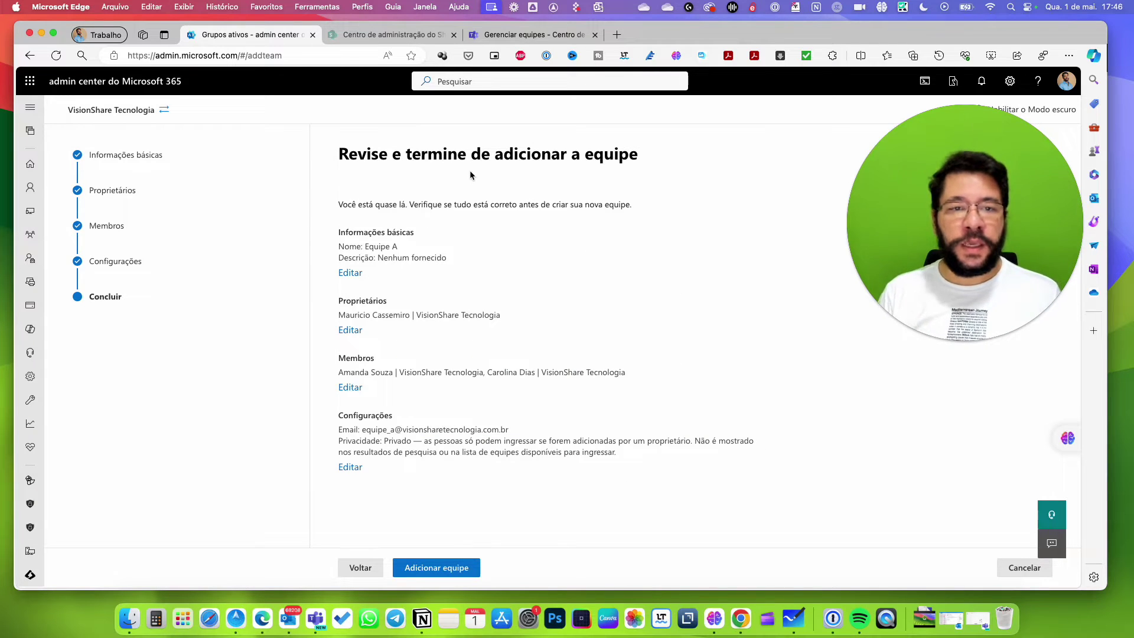
Create Equipe A, close the confirmation, and switch to SharePoint admin center.
left_click(463, 569)
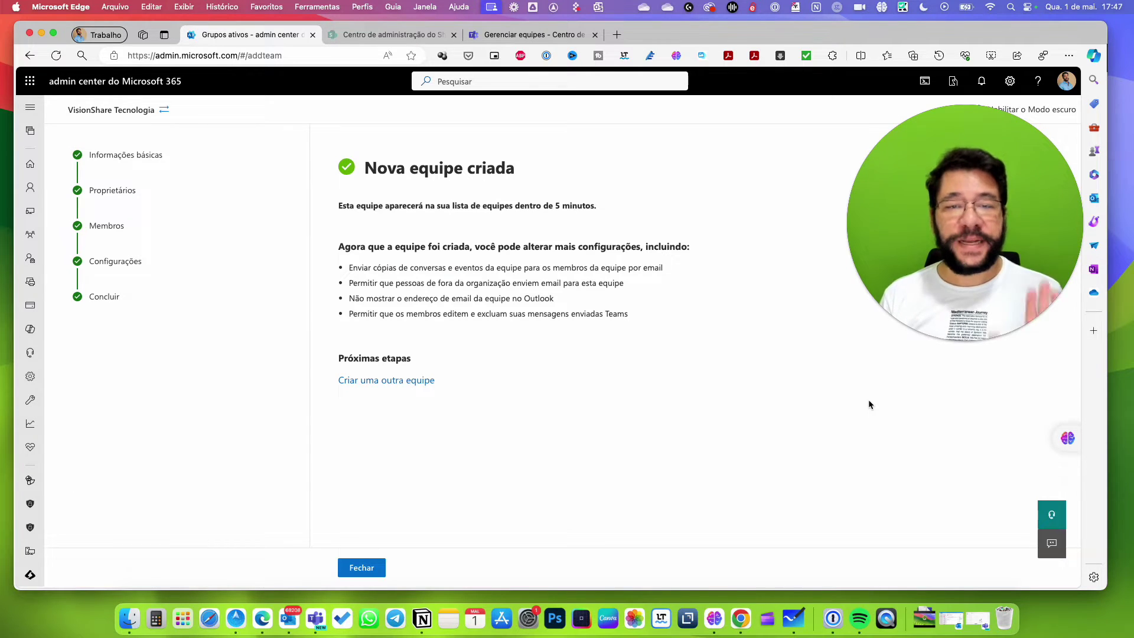
left_click(369, 568)
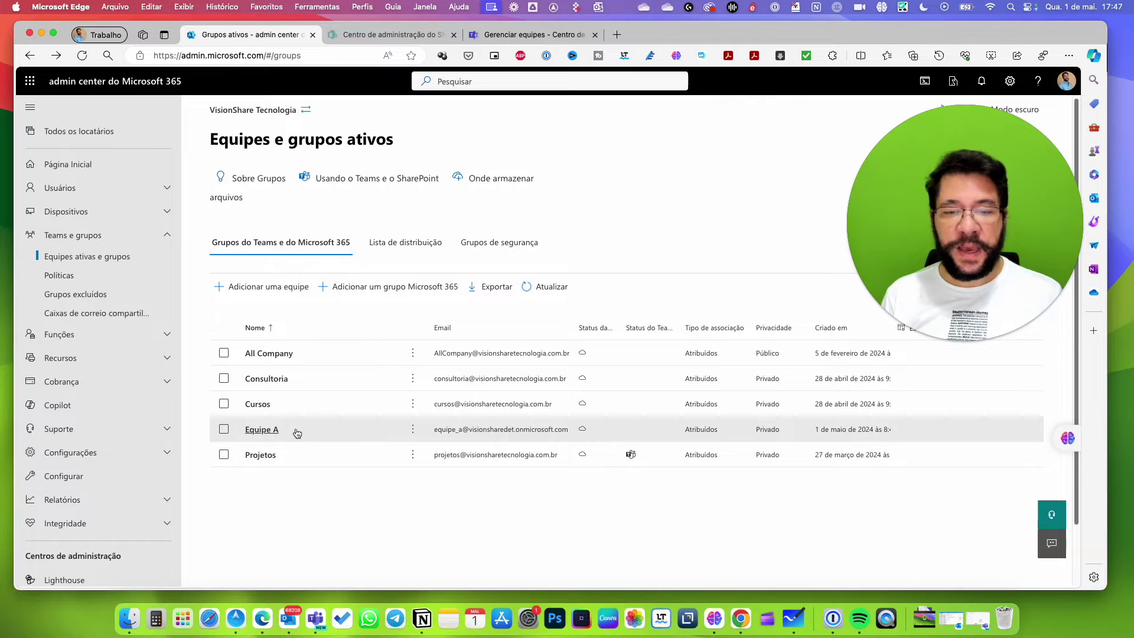
left_click(374, 39)
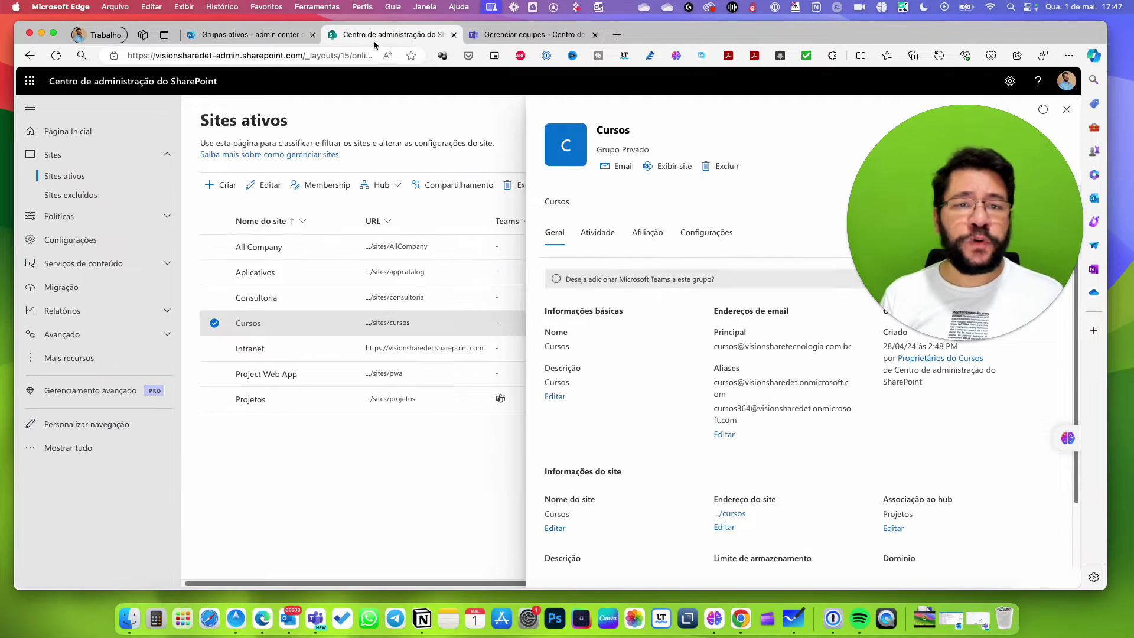
Close the Cursos site panel, reload the active sites list, and switch to Teams admin center.
left_click(214, 325)
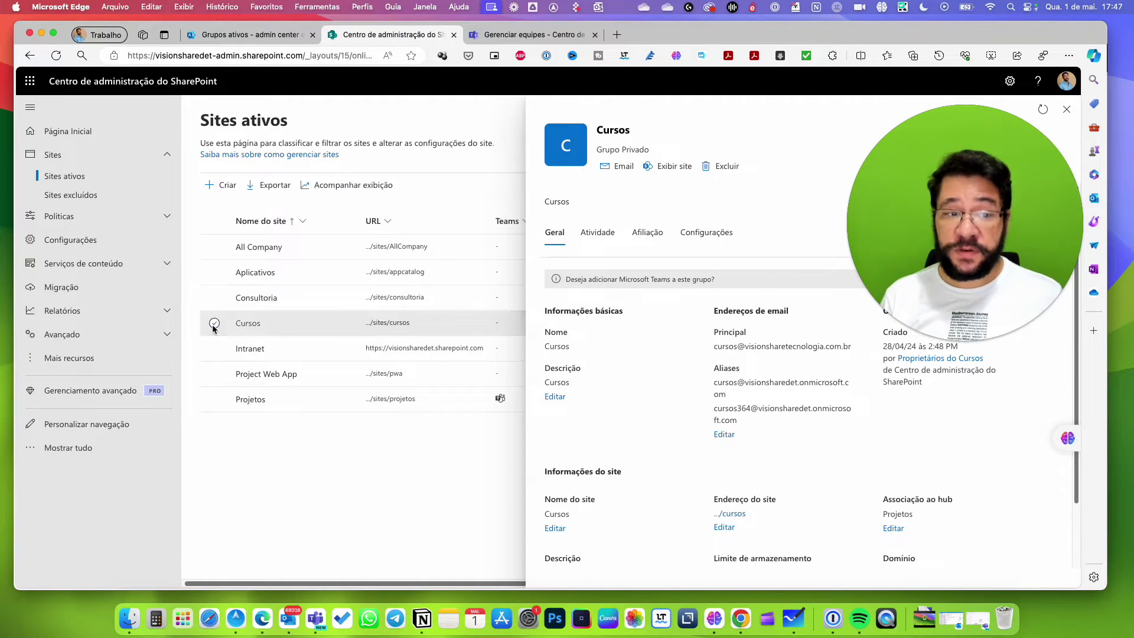
left_click(57, 62)
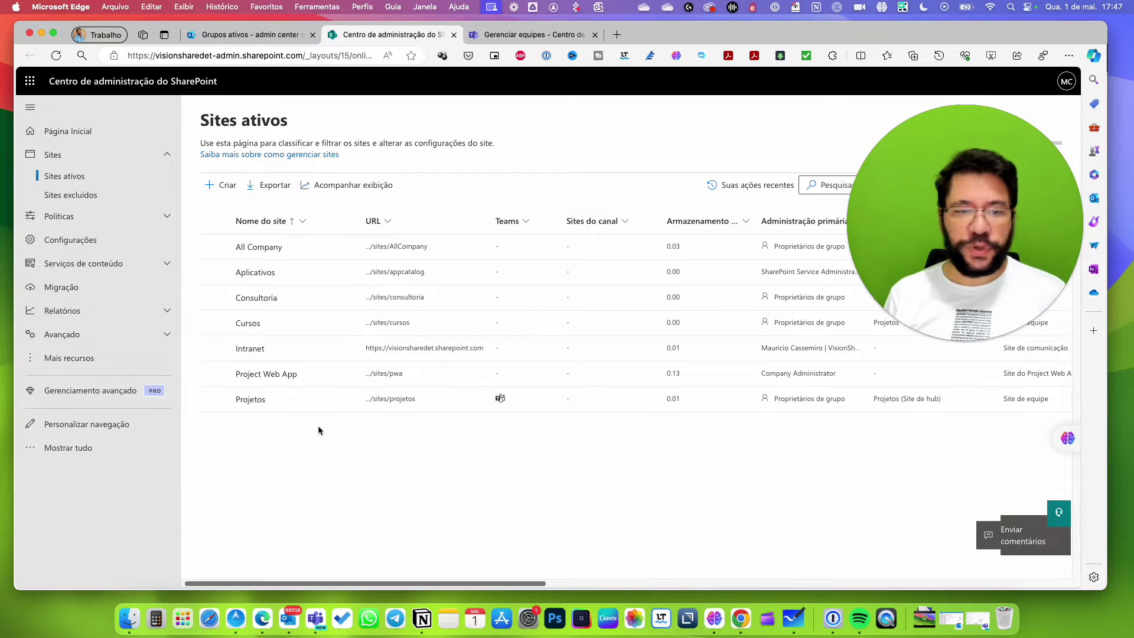
left_click(520, 34)
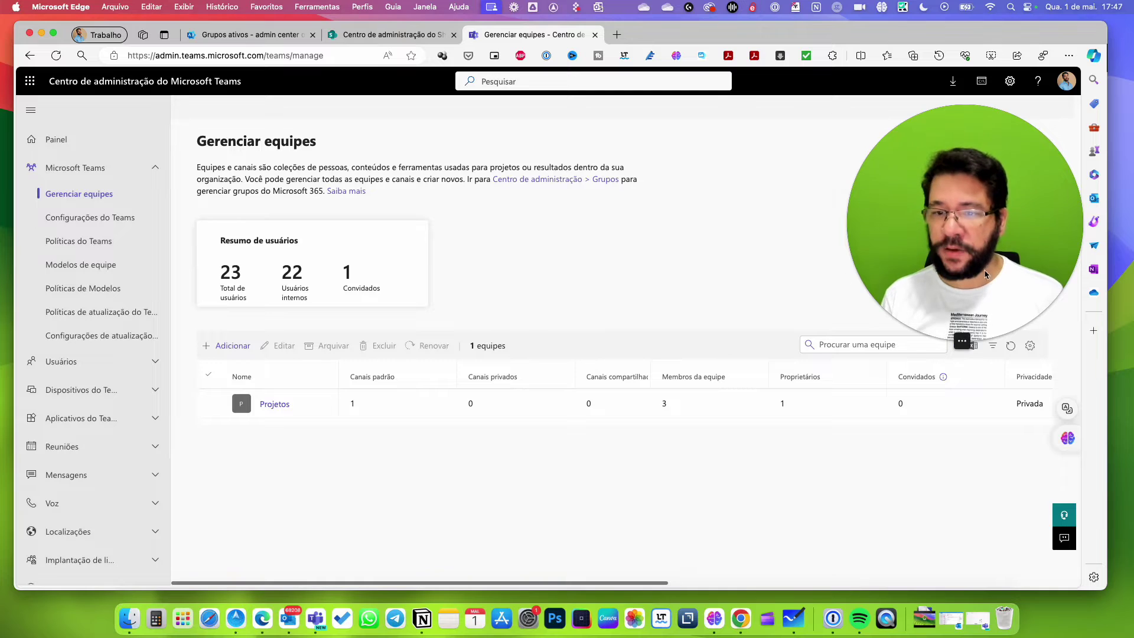
Refresh the Teams admin center list to show Equipe A, then return to SharePoint.
left_click_drag(960, 211, 879, 193)
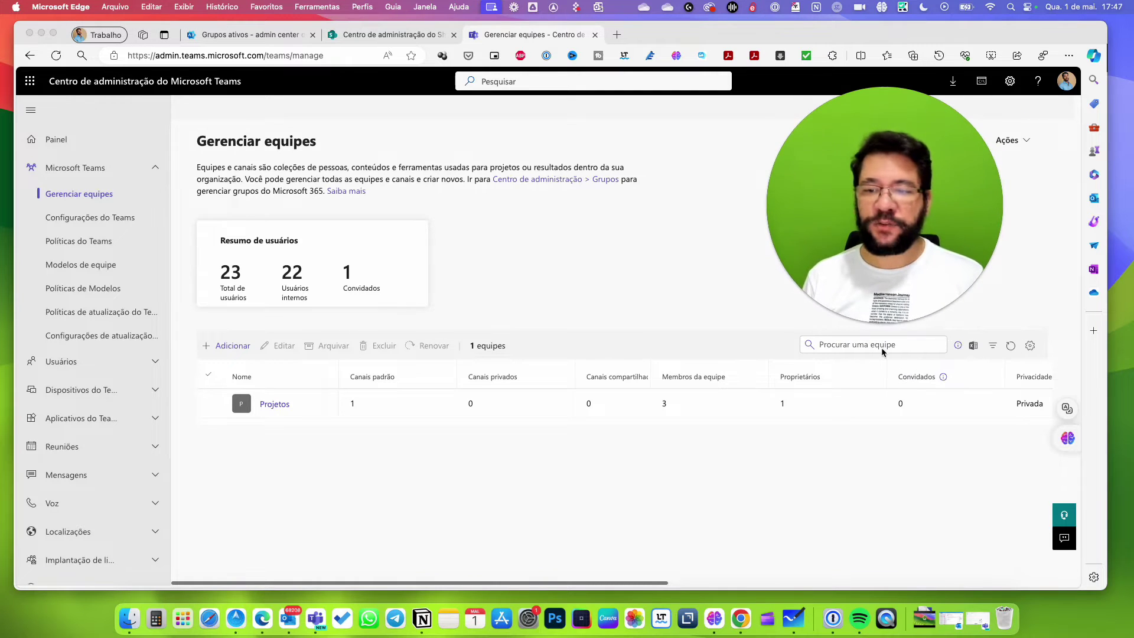
left_click(1012, 348)
left_click(1011, 348)
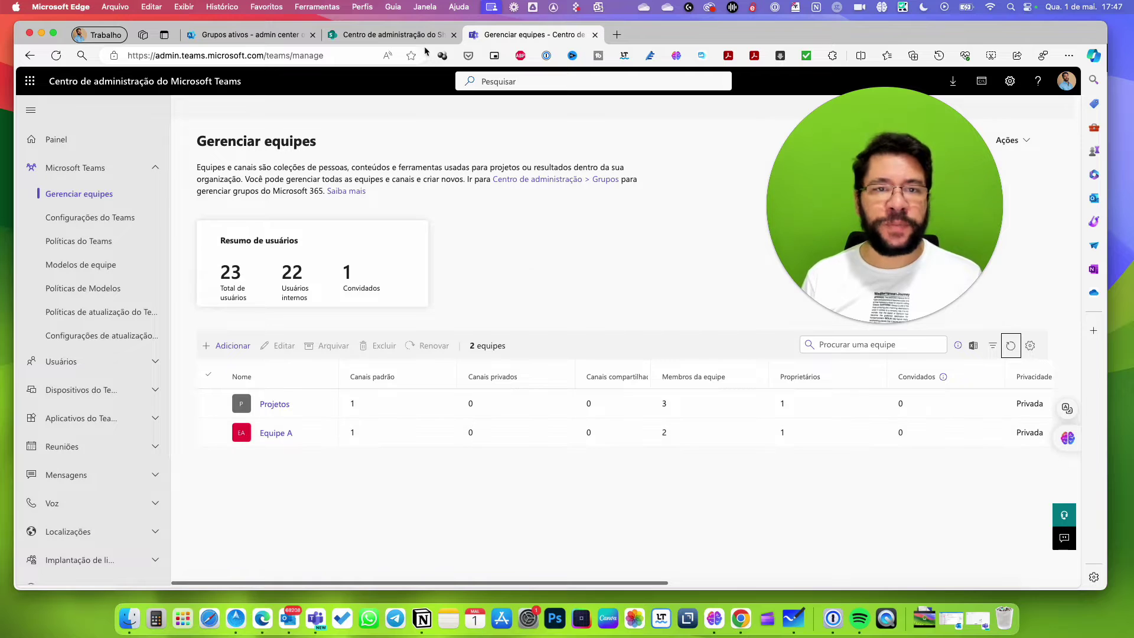
left_click(384, 34)
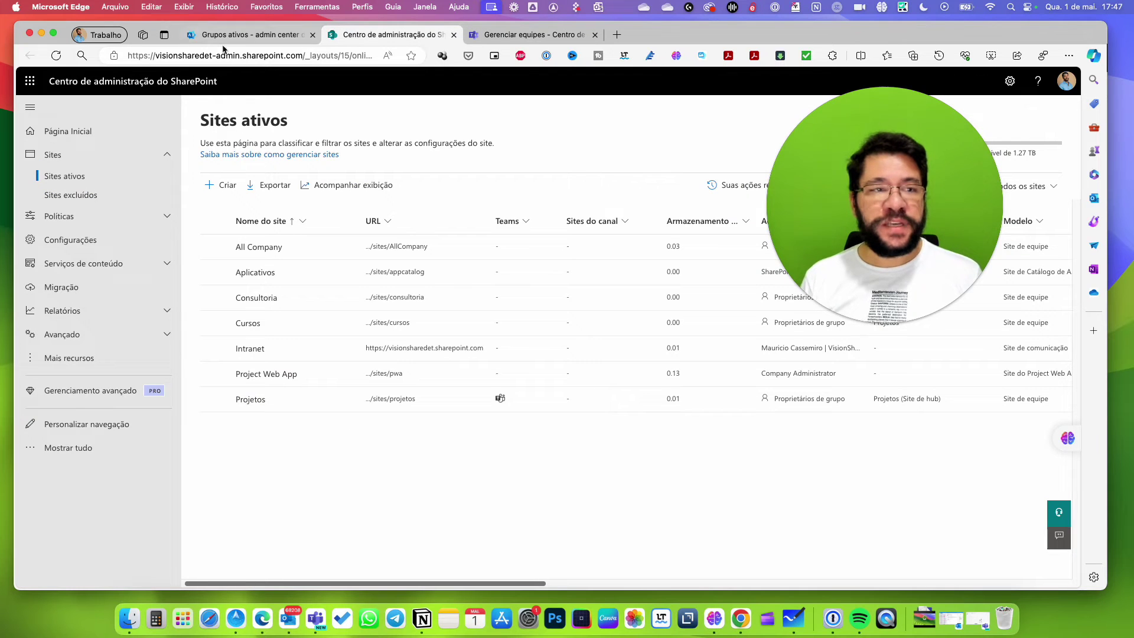
Reload SharePoint's active sites and return to the Grupos ativos page.
left_click(56, 55)
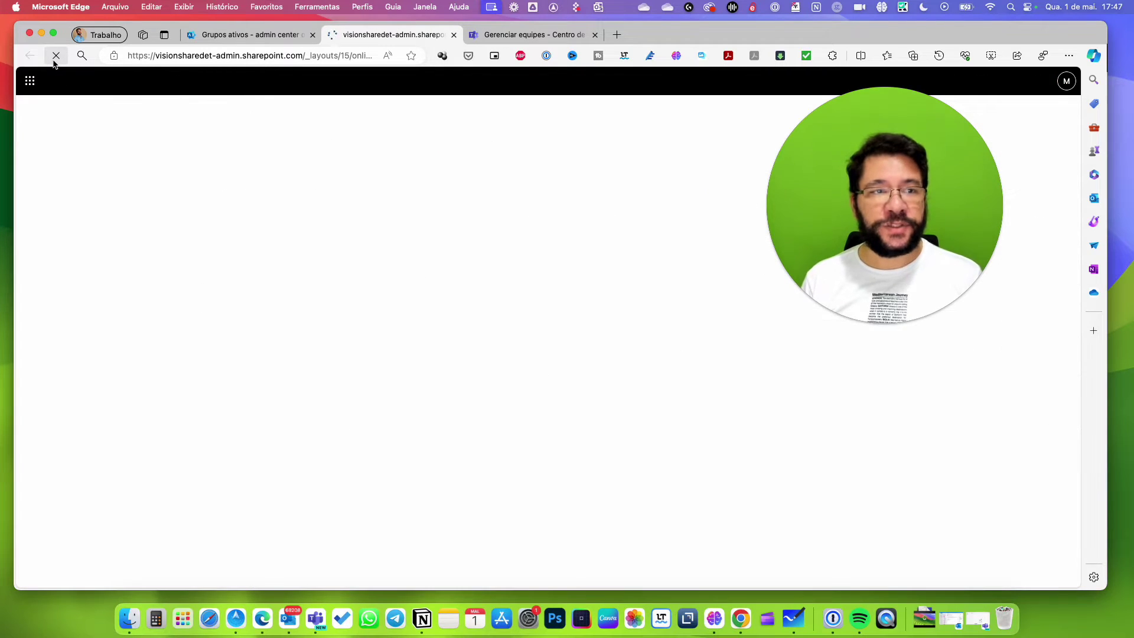
left_click(226, 37)
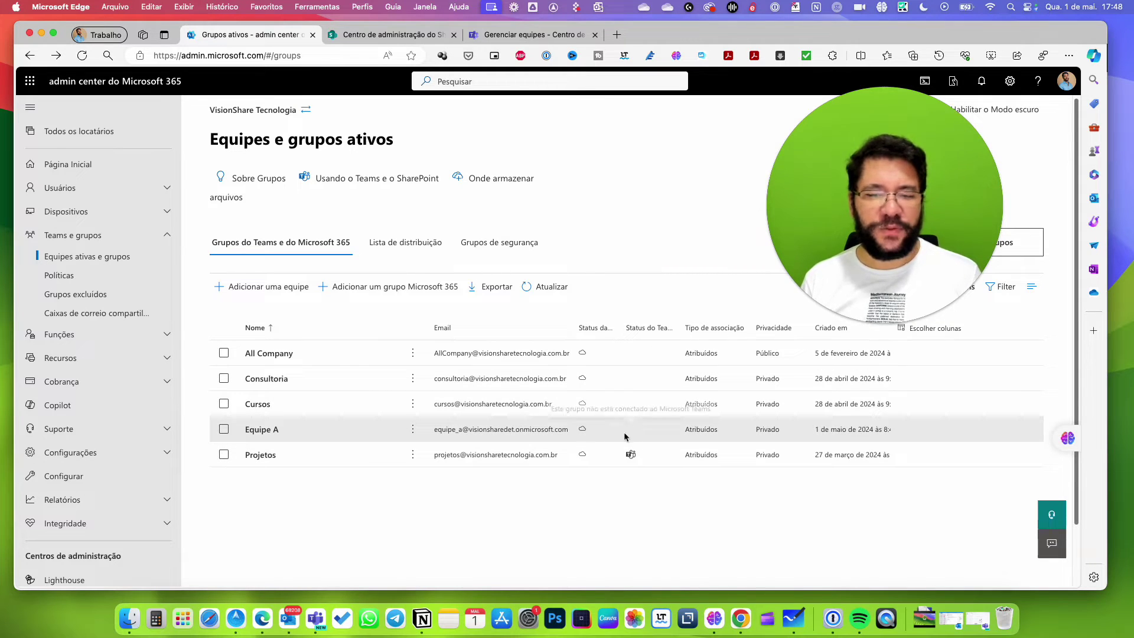
Reload the Equipes e grupos ativos list to show Equipe A as Teams-connected.
left_click(83, 55)
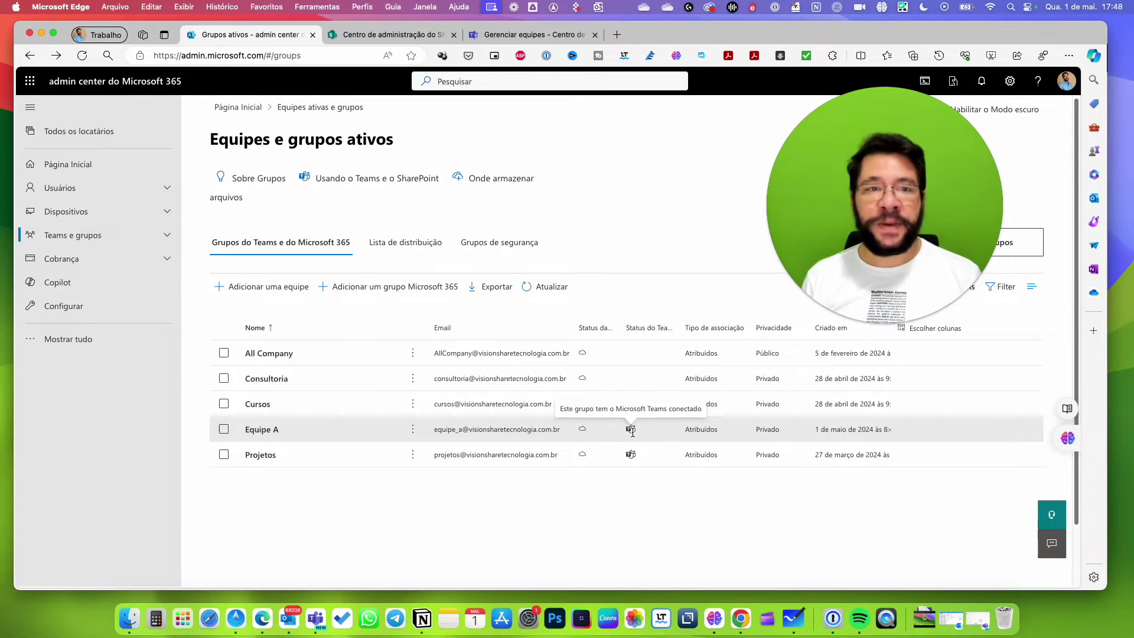
Open Gerenciar equipes in Teams admin center and start adding a team.
left_click(494, 40)
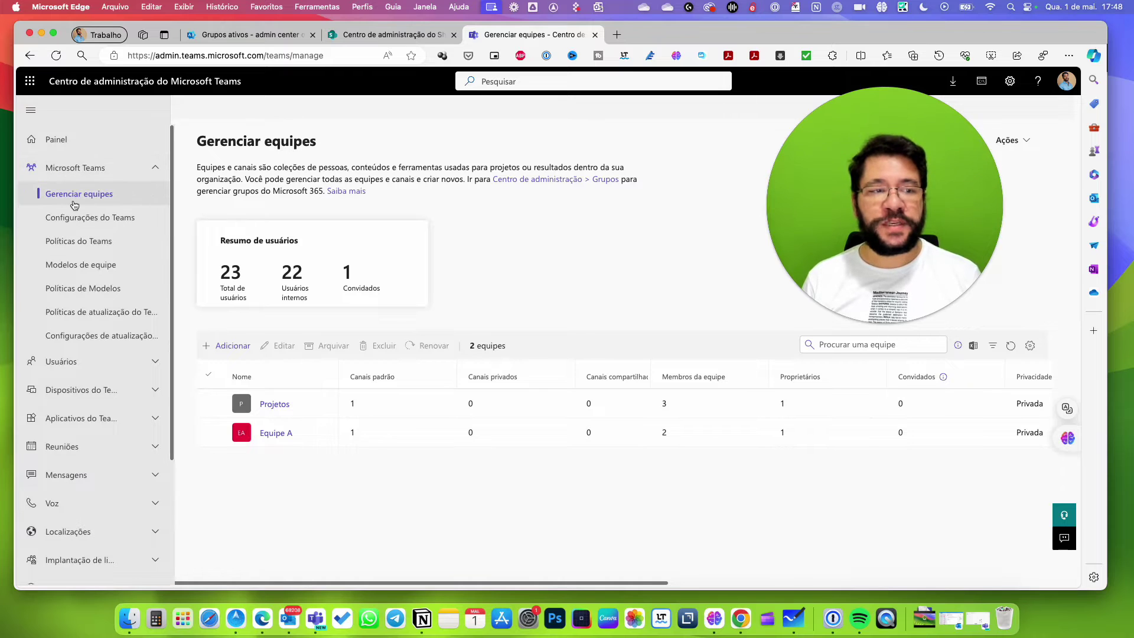
left_click(239, 353)
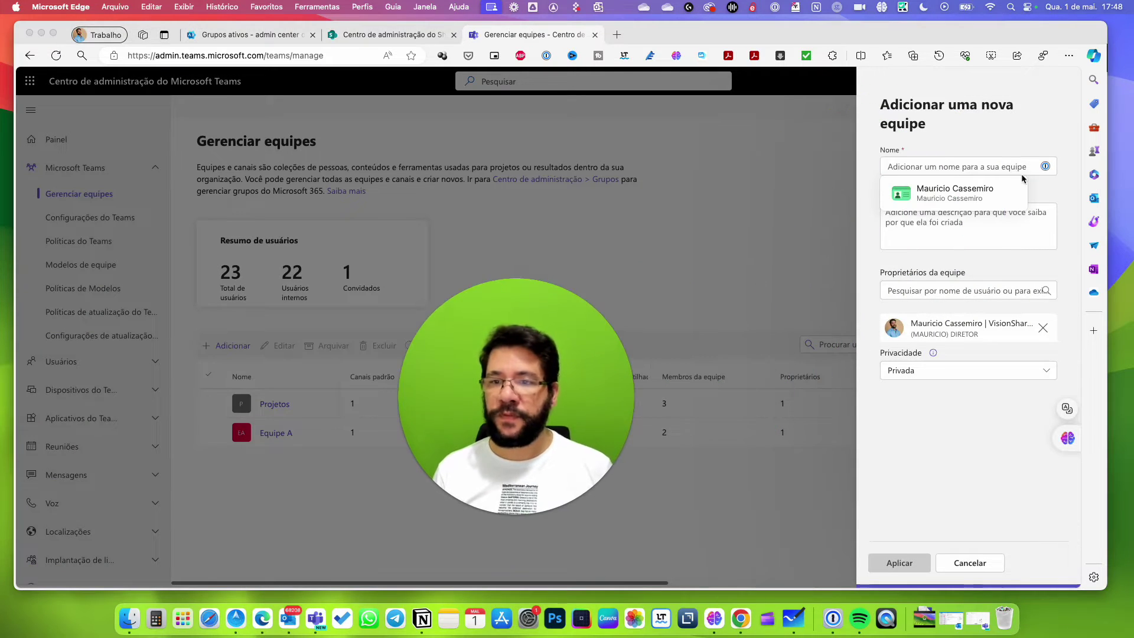
Create the team 'Equipe B' with privacy kept as Privada.
left_click(910, 165)
type("Equipe B")
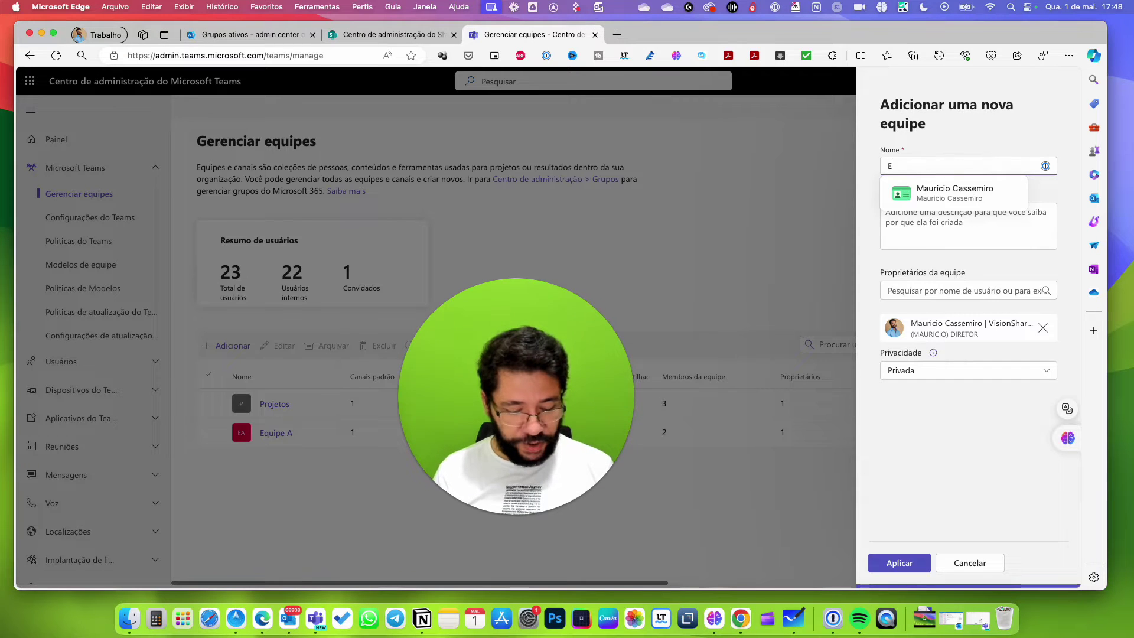
left_click(995, 139)
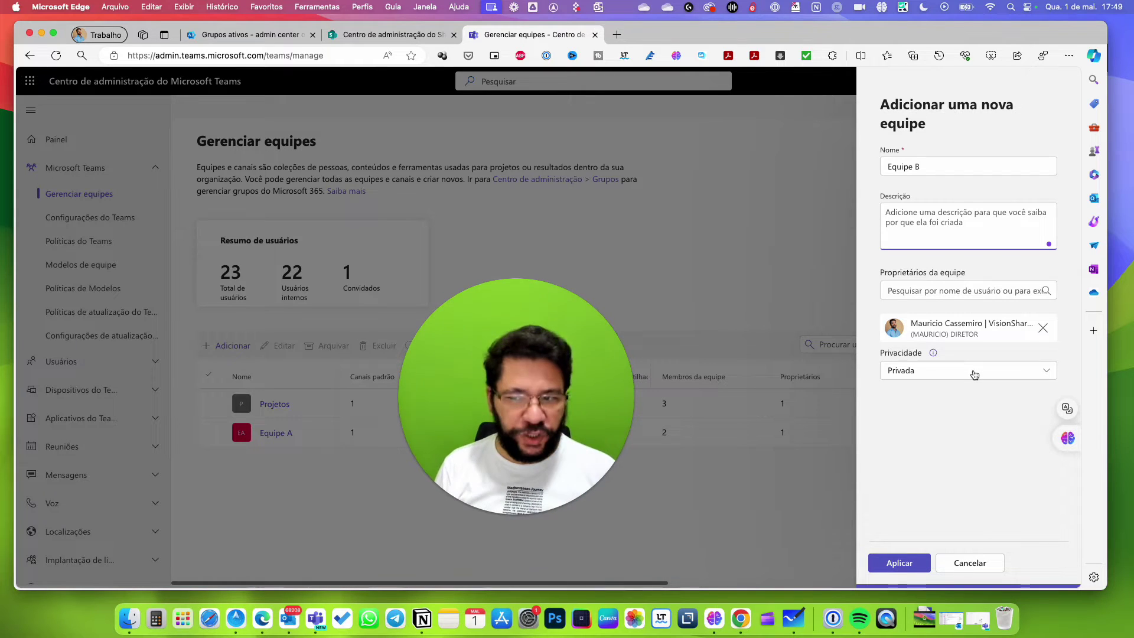
left_click(975, 371)
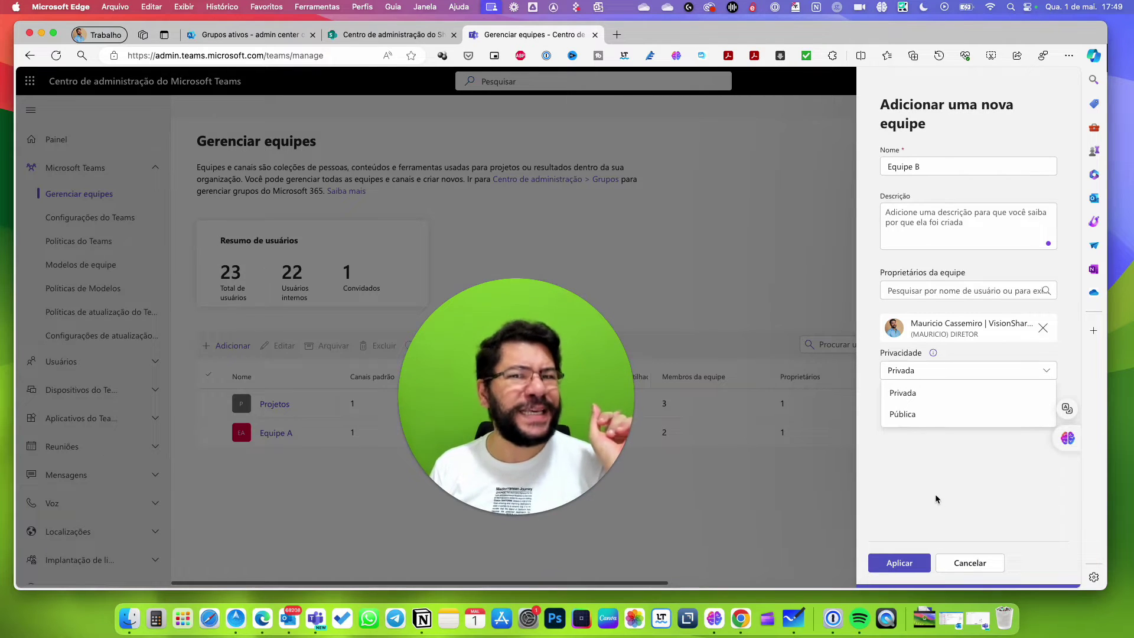
left_click(960, 496)
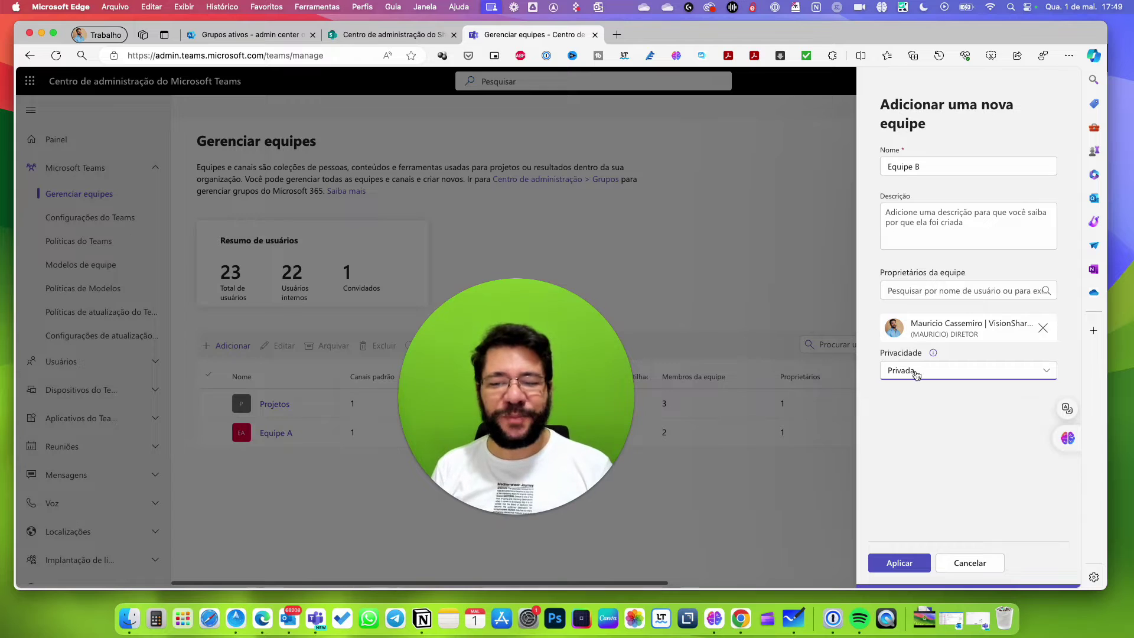
left_click(901, 563)
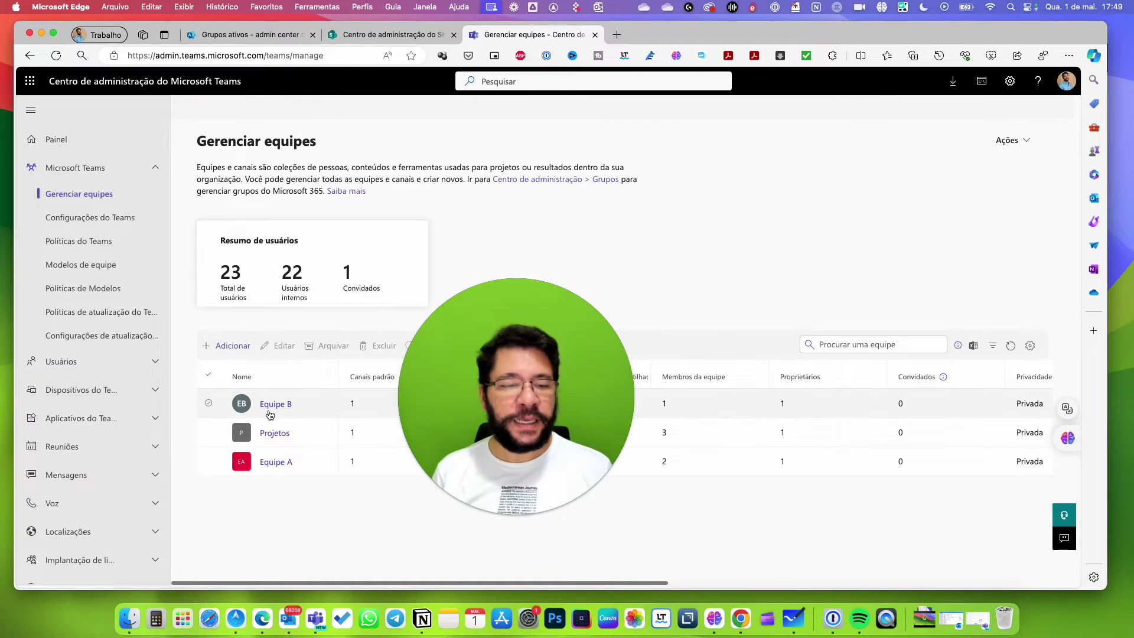
Reload the Gerenciar equipes list, then reload SharePoint's Sites ativos list.
left_click_drag(595, 409, 1004, 203)
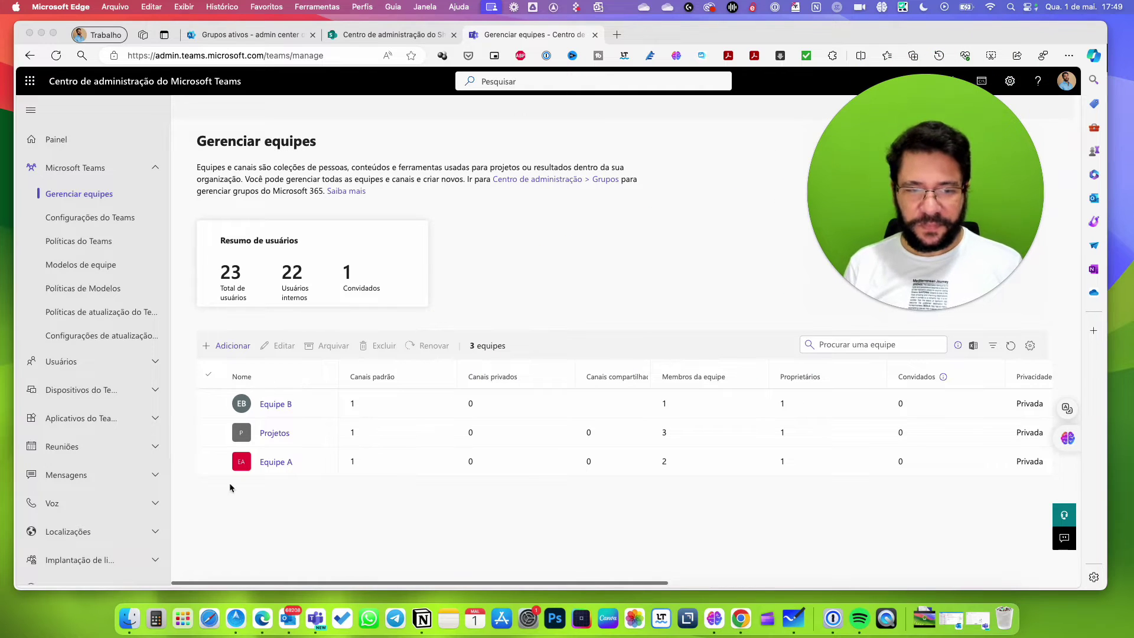
left_click(56, 55)
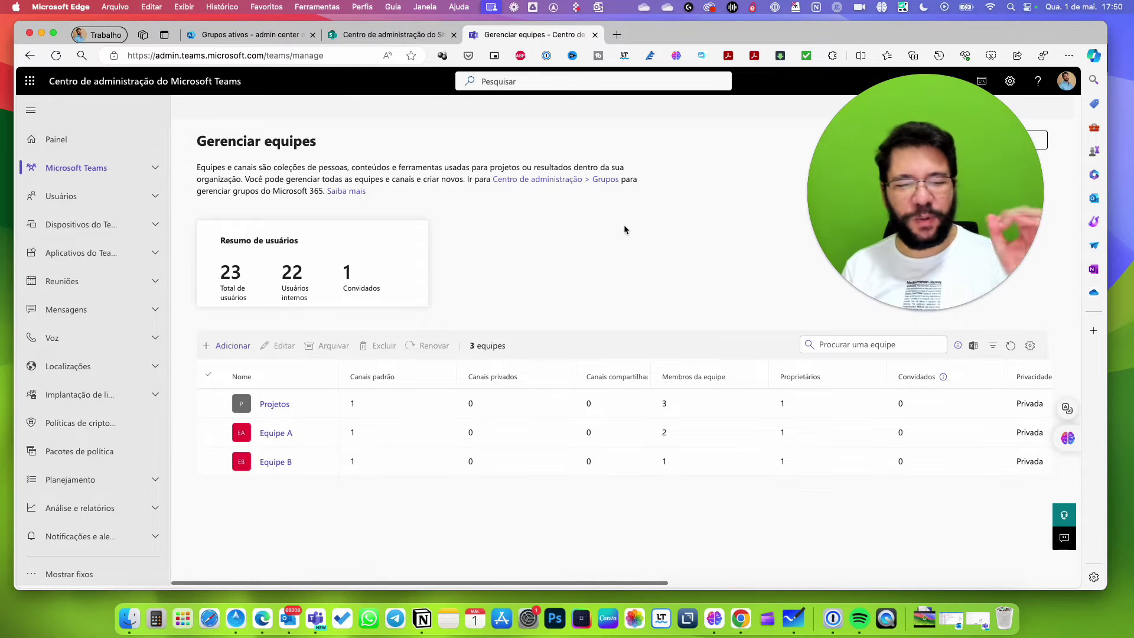
left_click(368, 36)
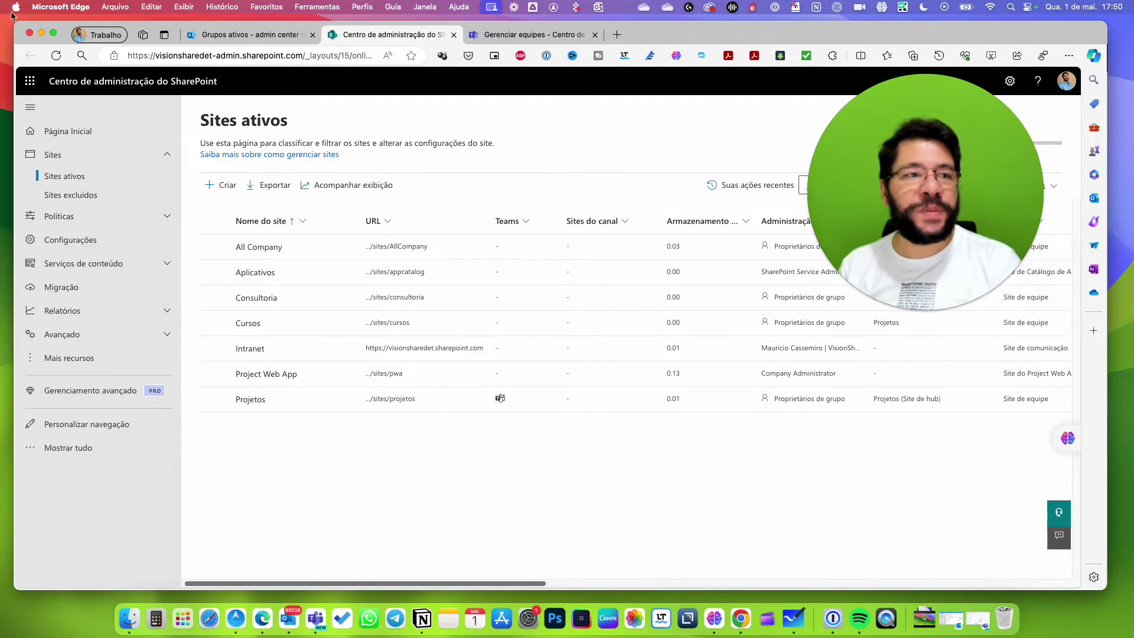
left_click(56, 55)
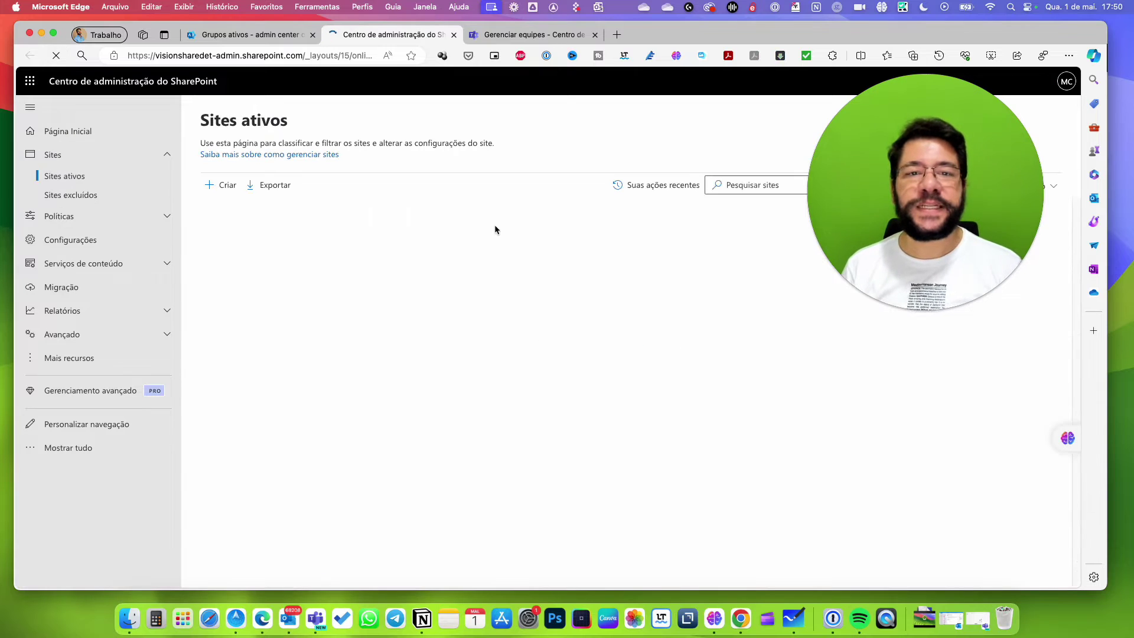
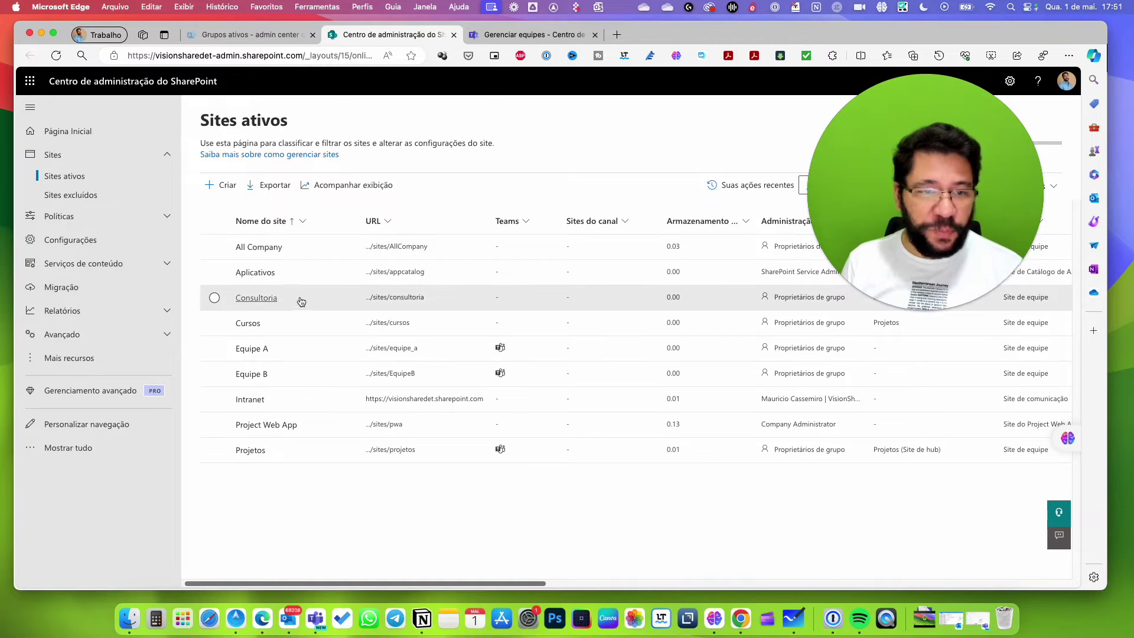
Add Microsoft Teams to the Consultoria group from its Sites ativos details, then go to Grupos ativos.
left_click(270, 301)
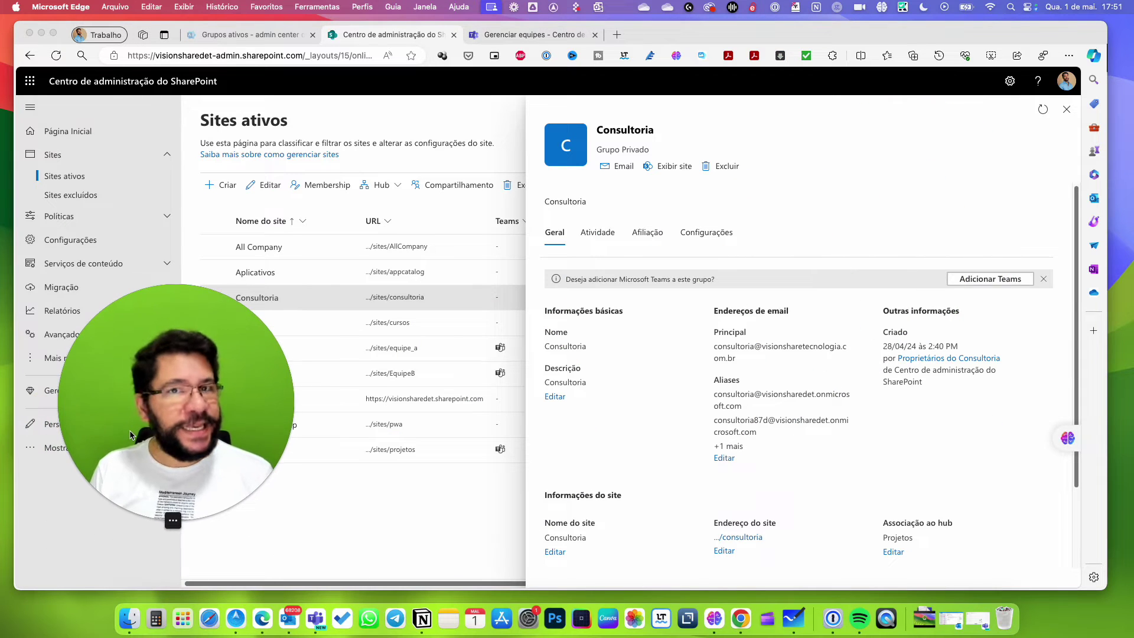
left_click(981, 282)
left_click(980, 282)
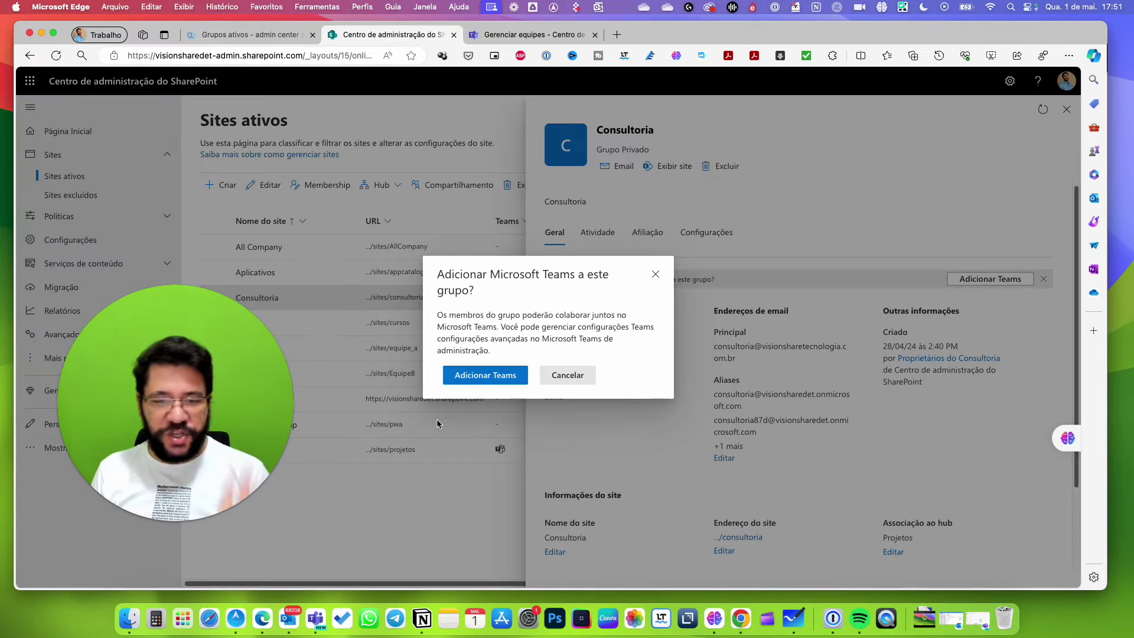
left_click(485, 376)
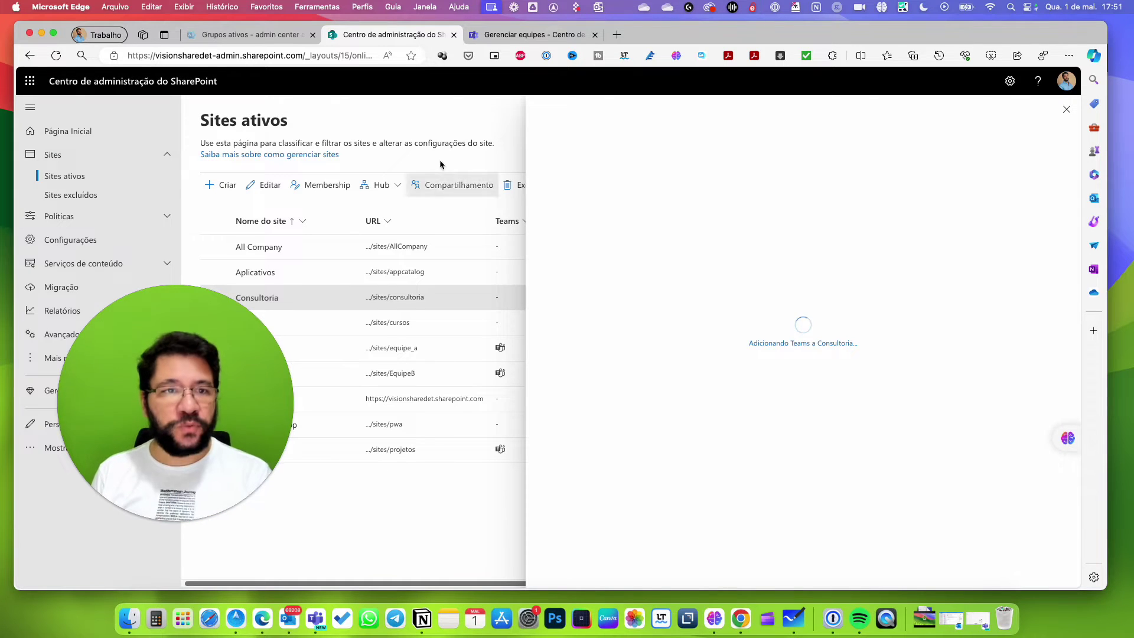
left_click(237, 34)
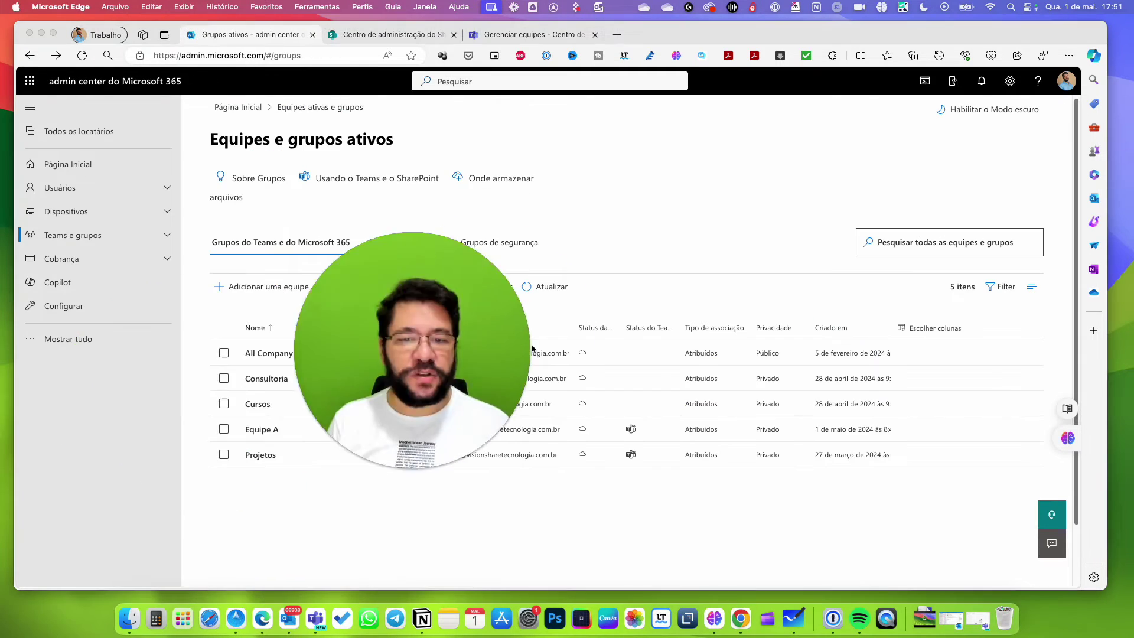
Add Microsoft Teams to the Cursos group and confirm, then return to the SharePoint sites page.
left_click(257, 403)
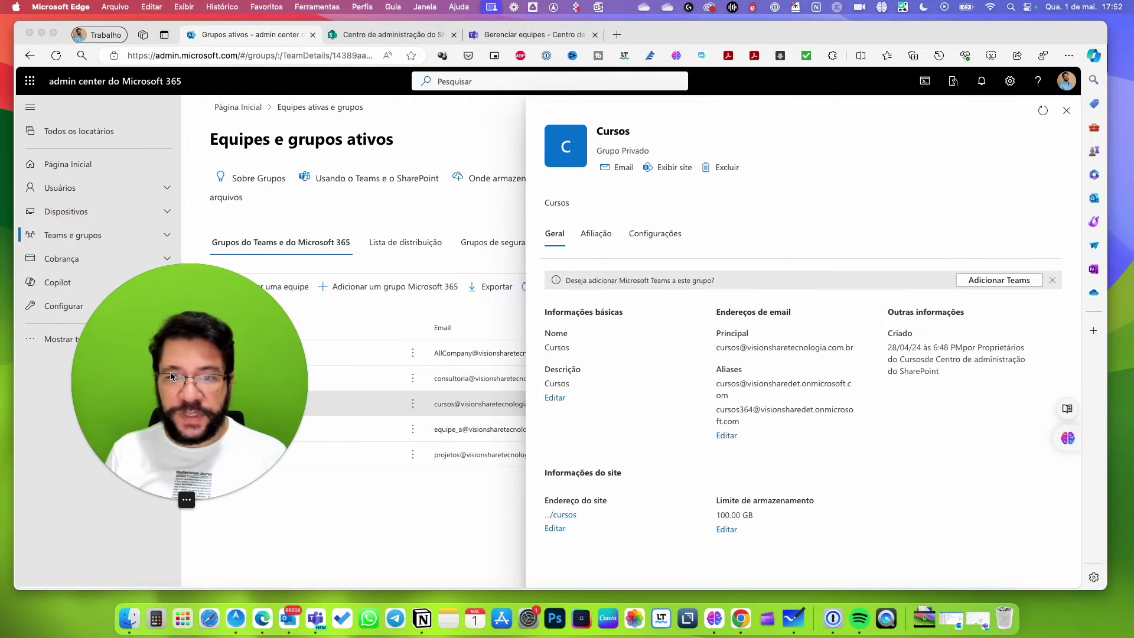
left_click(983, 282)
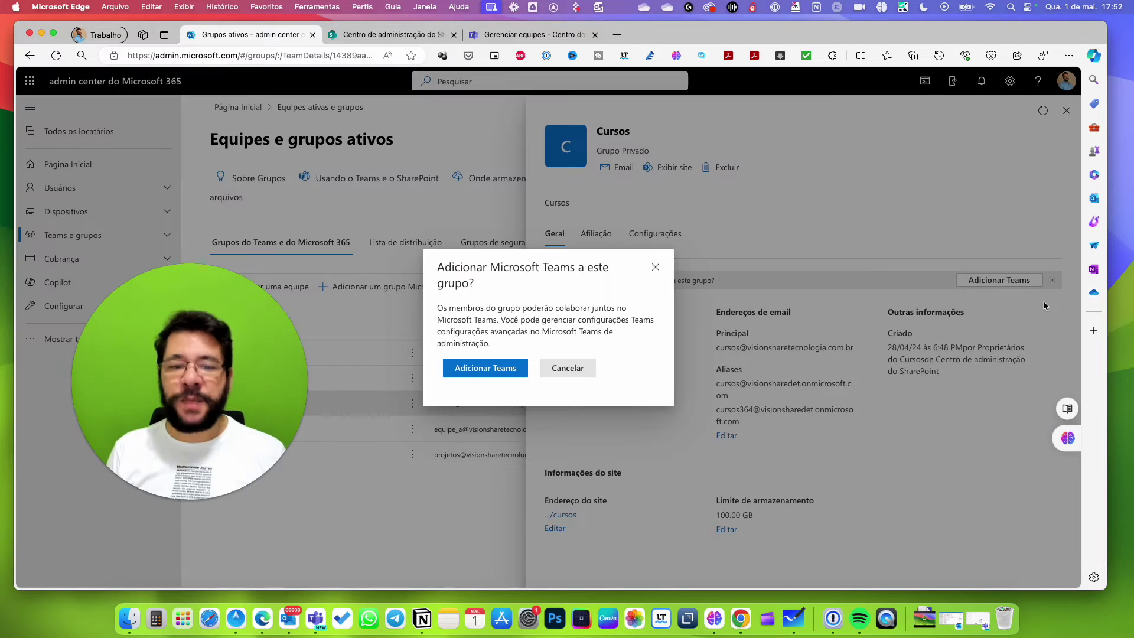
left_click(475, 370)
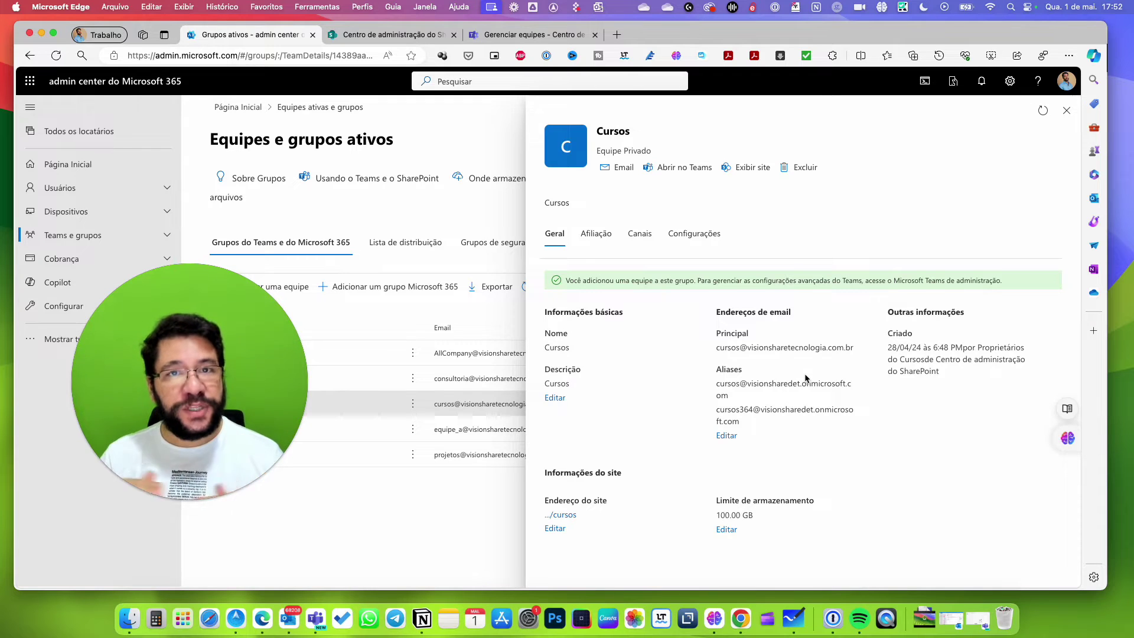
left_click(367, 37)
left_click_drag(281, 369, 931, 220)
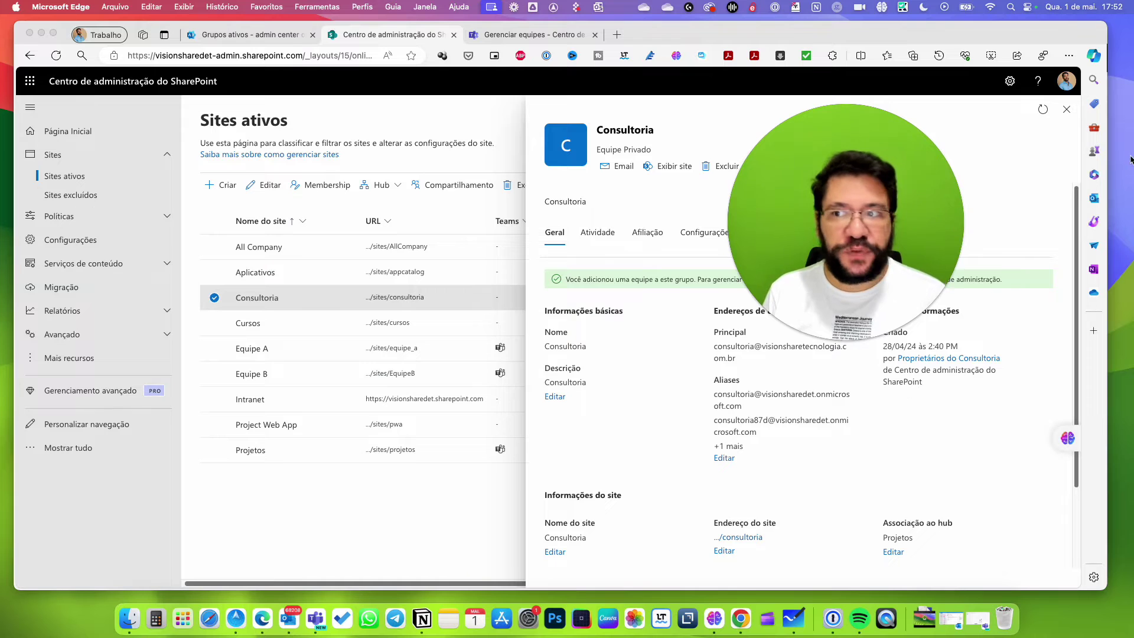
Close the Consultoria details panel to reveal the full Active sites list.
left_click(1067, 109)
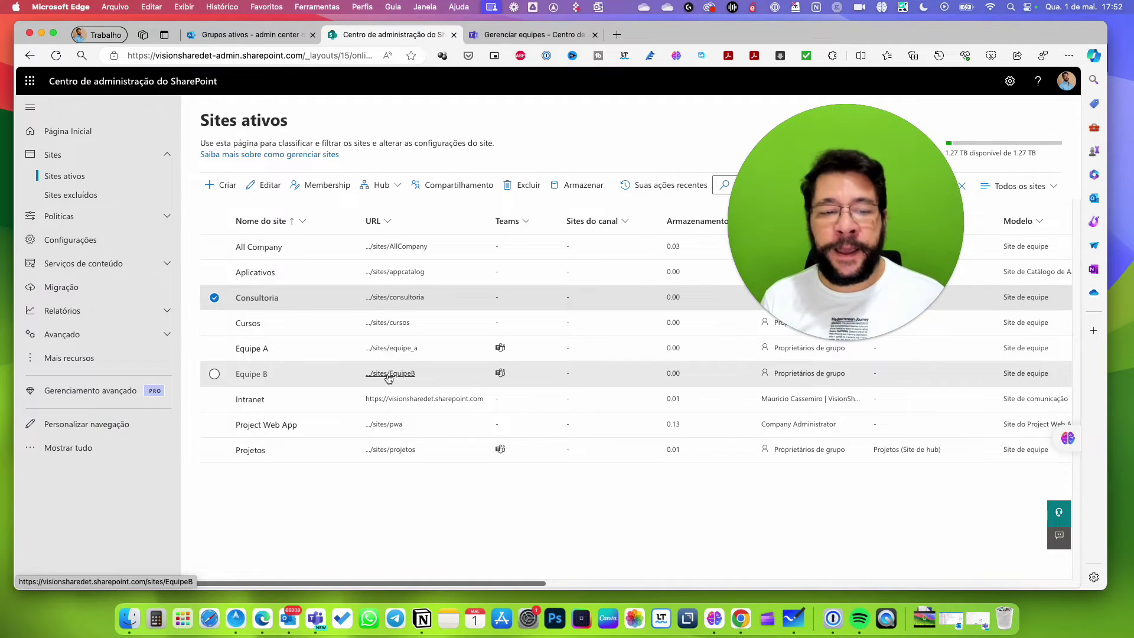
Set Equipe B's site address to equipe_b, answer Não to keep its name, and close the panel.
left_click(251, 374)
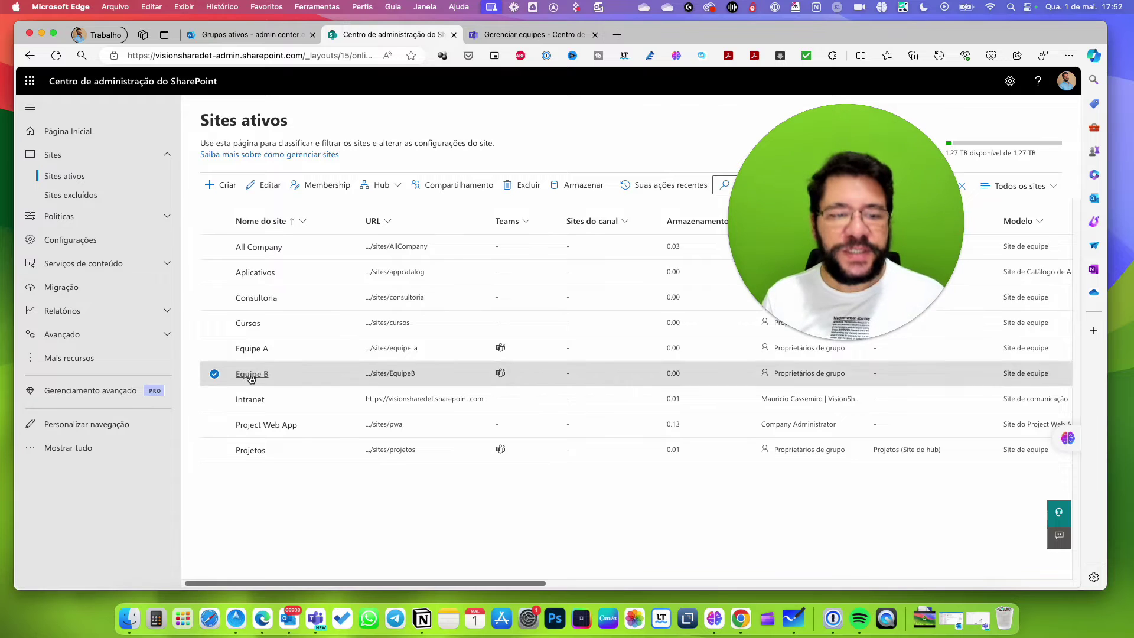
left_click_drag(458, 207, 101, 176)
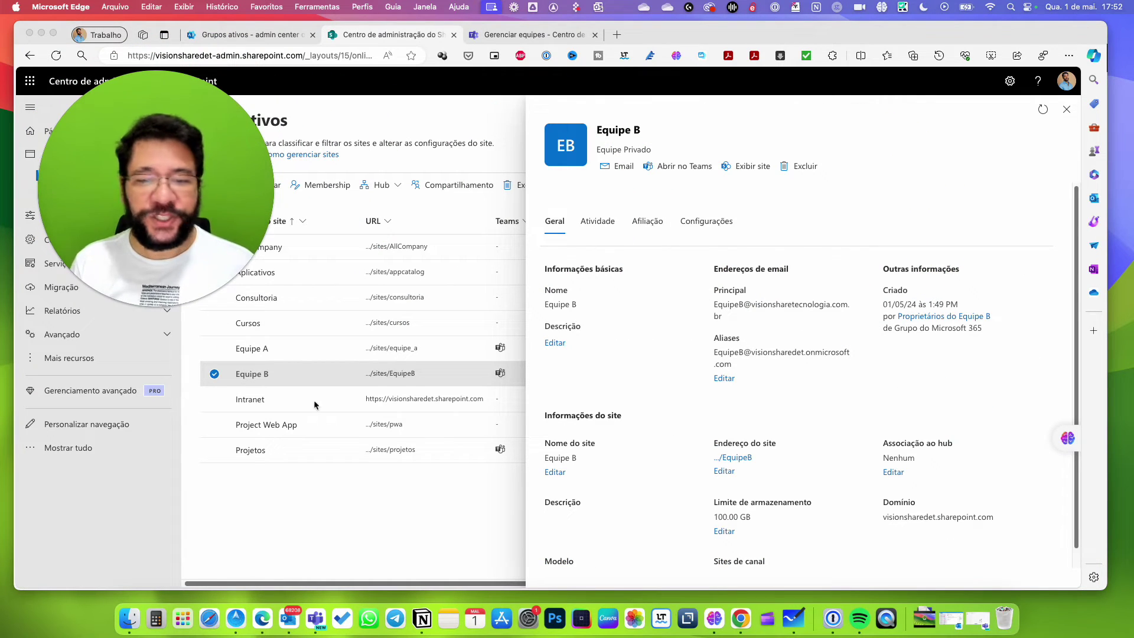
left_click(724, 470)
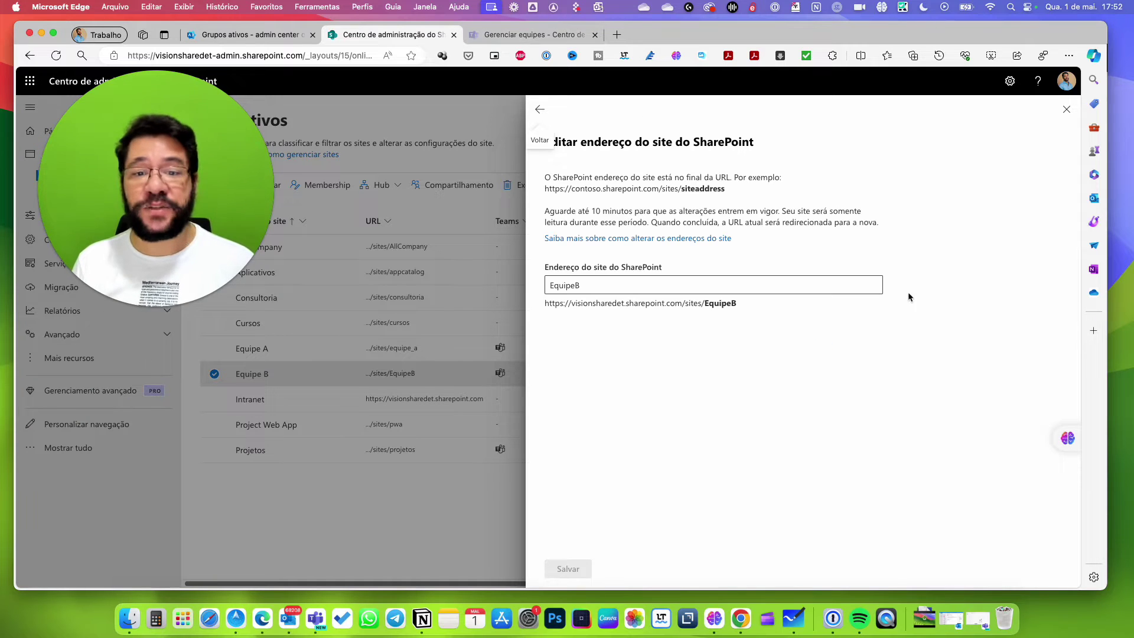
left_click(587, 287)
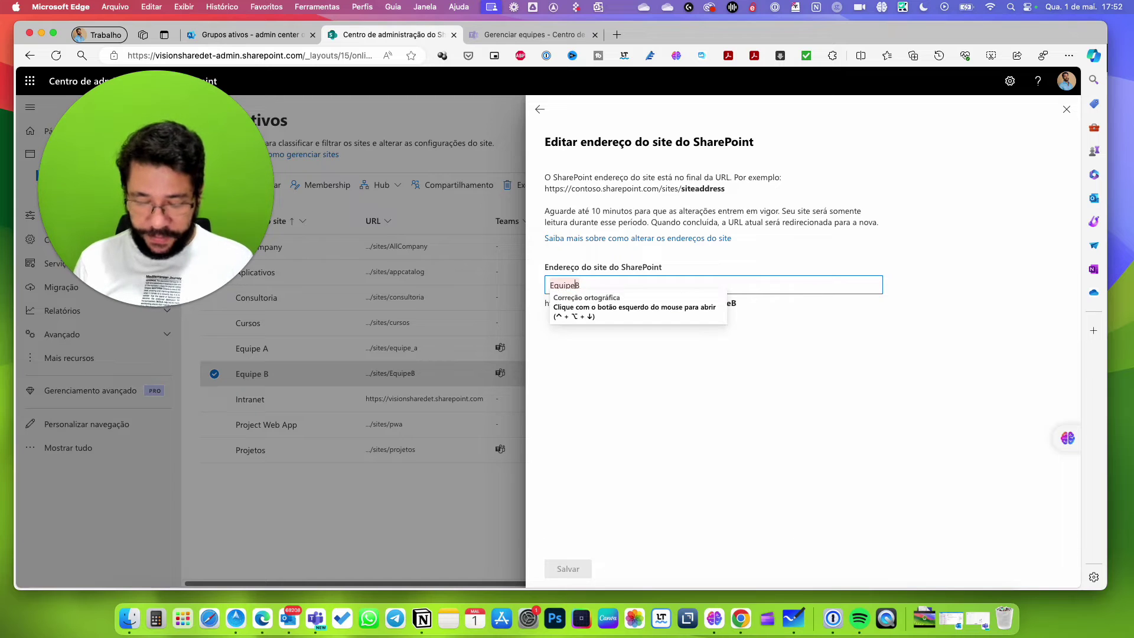
key("BackSpace")
type("e")
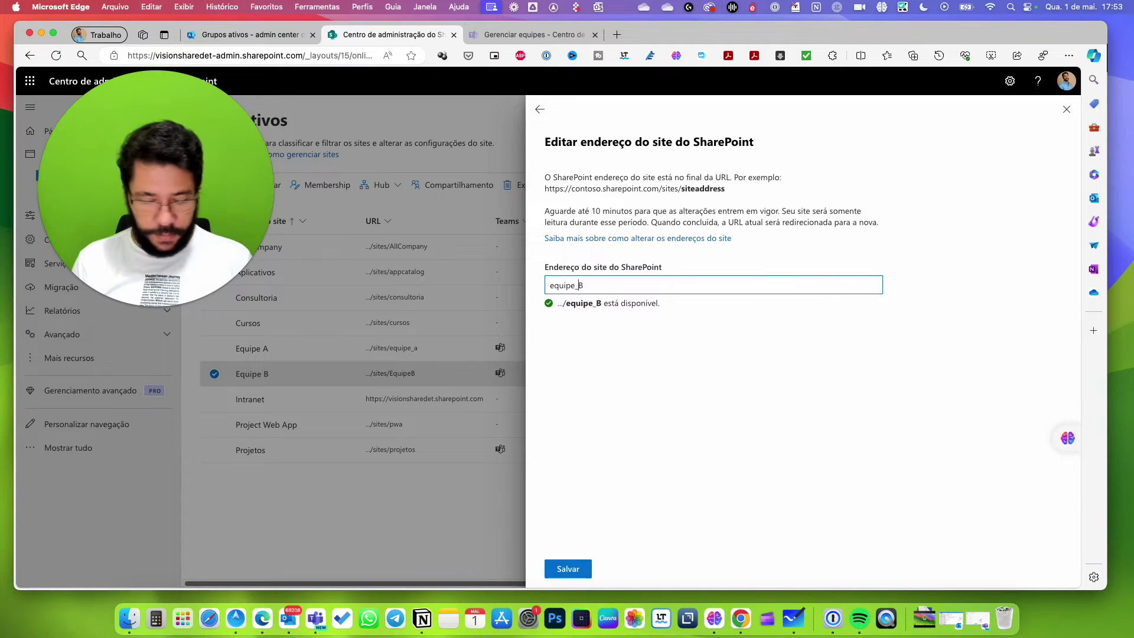
left_click(569, 577)
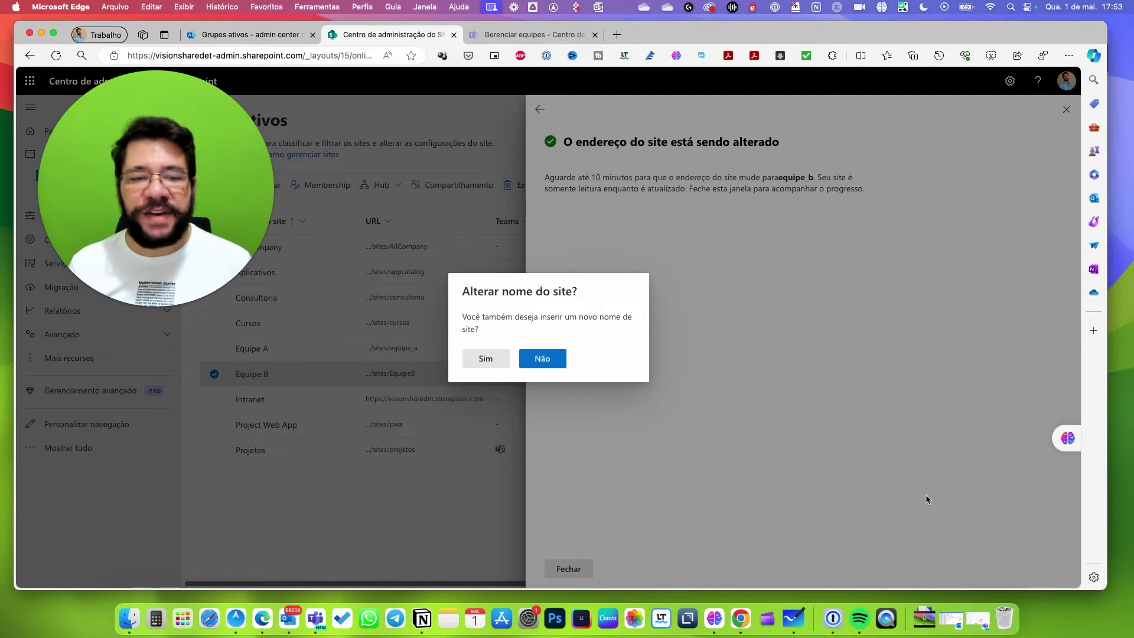
left_click(557, 362)
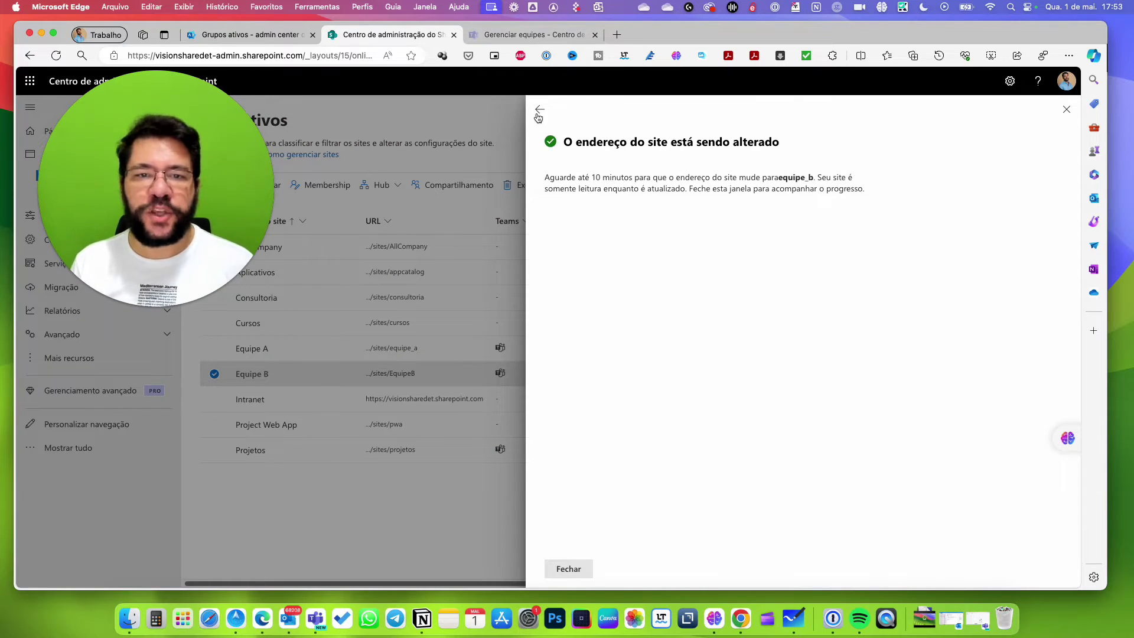
left_click(538, 112)
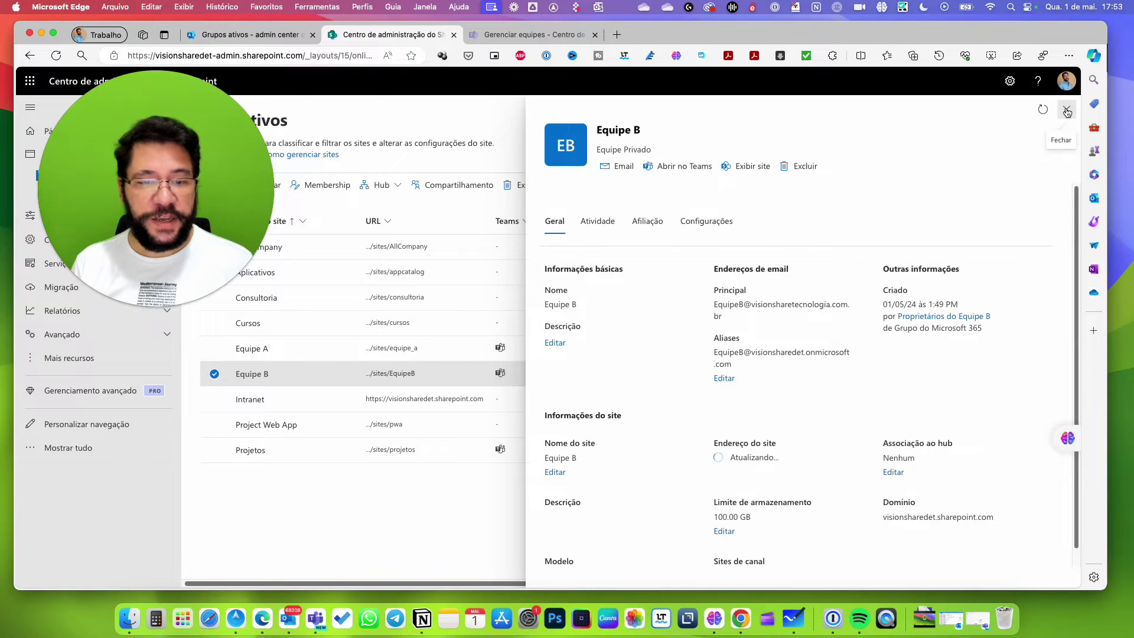
left_click(1067, 112)
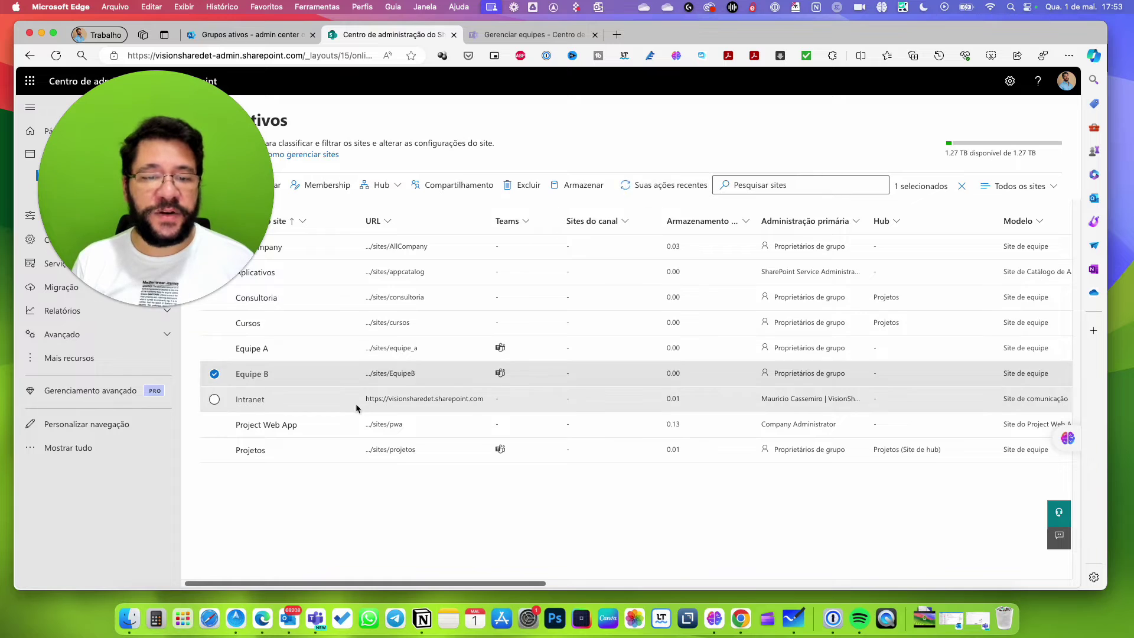
left_click(269, 188)
left_click_drag(268, 188, 981, 158)
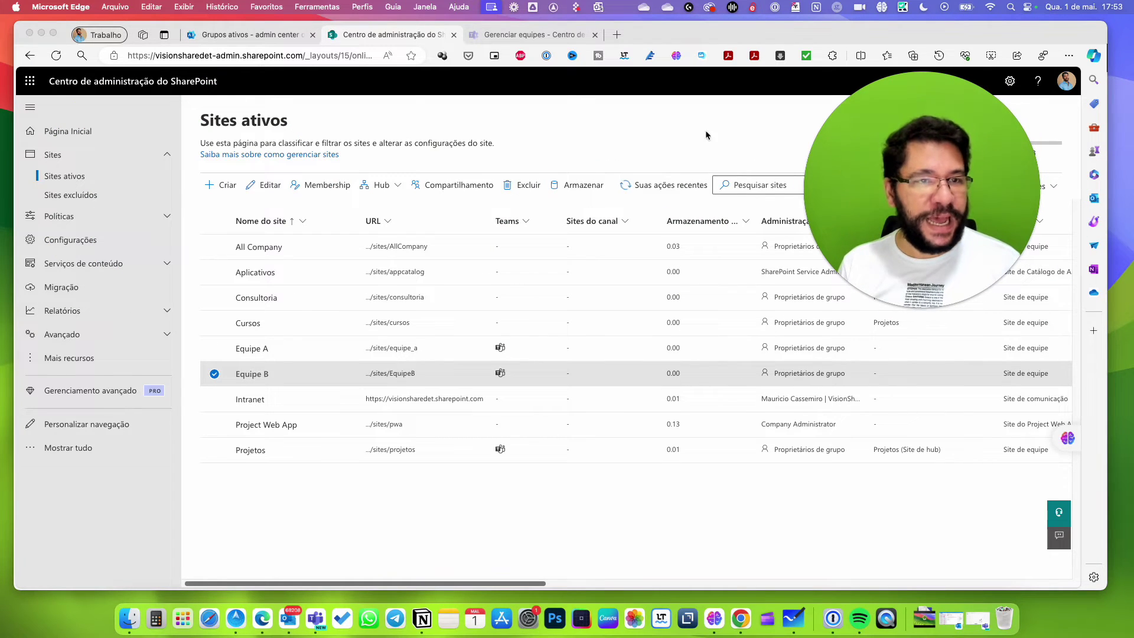
Close the Cursos details panel in Grupos ativos to see the full teams and groups list.
left_click(245, 35)
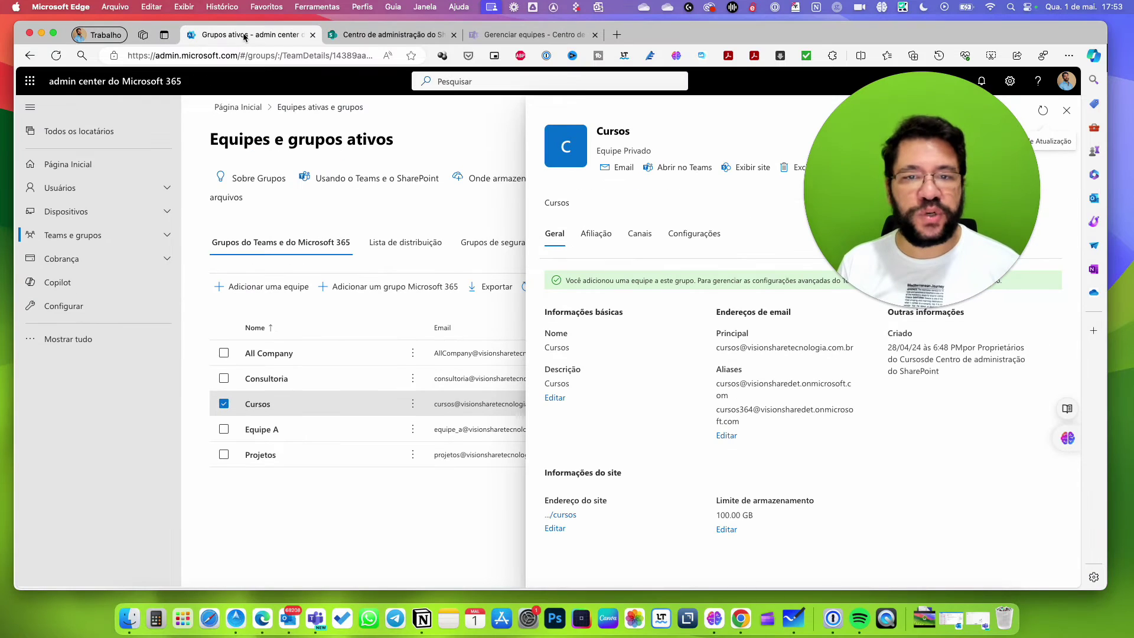
left_click(1067, 110)
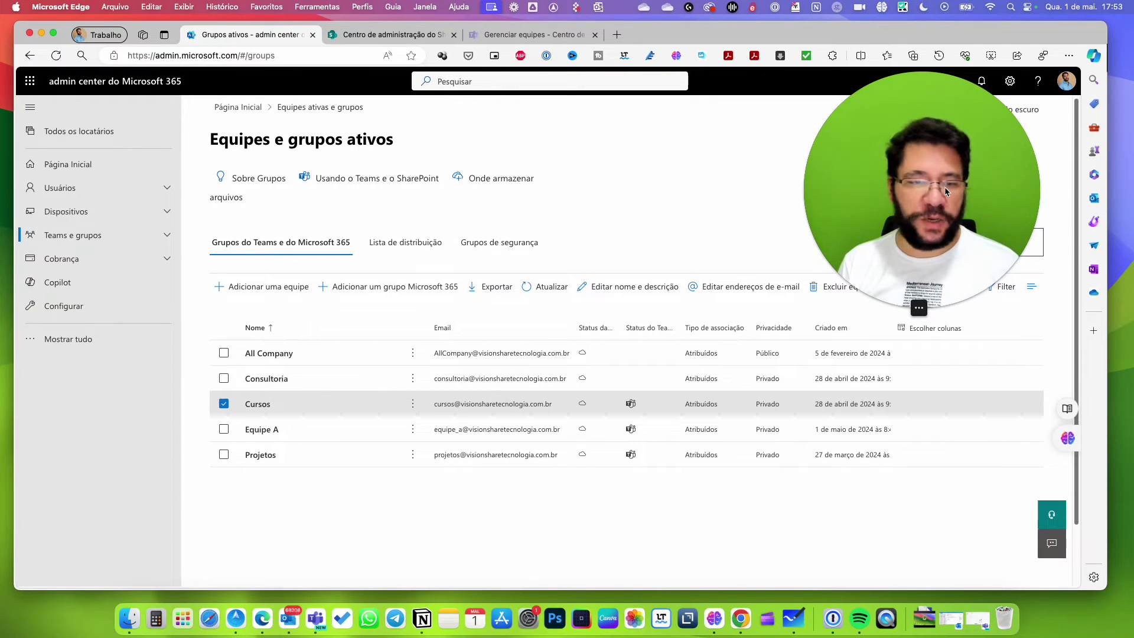
left_click_drag(945, 187, 940, 238)
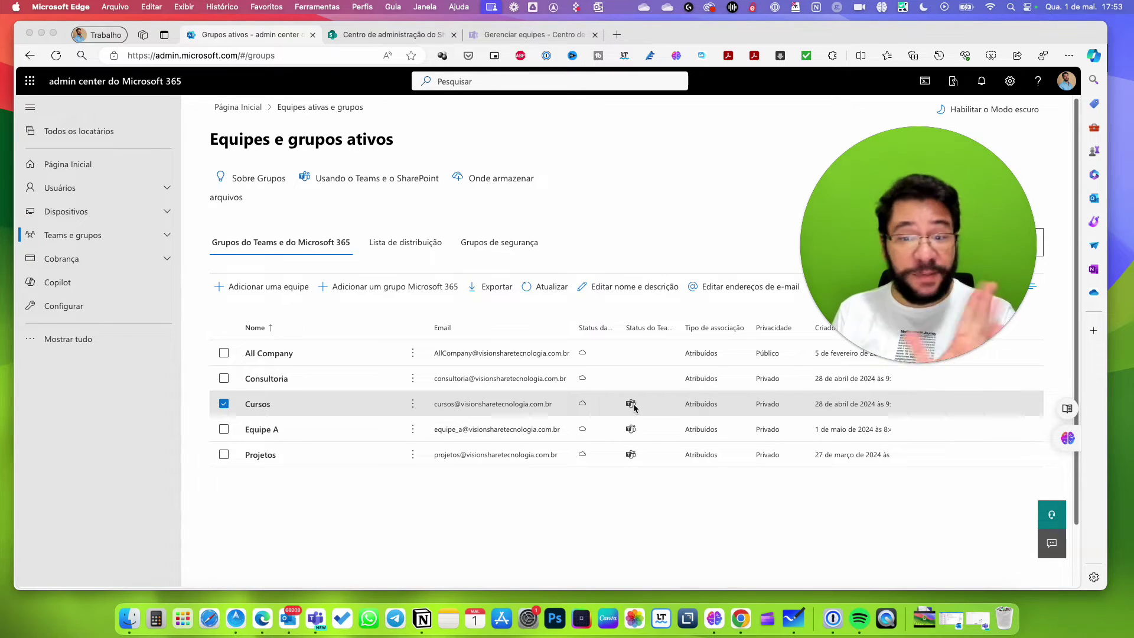
left_click(683, 190)
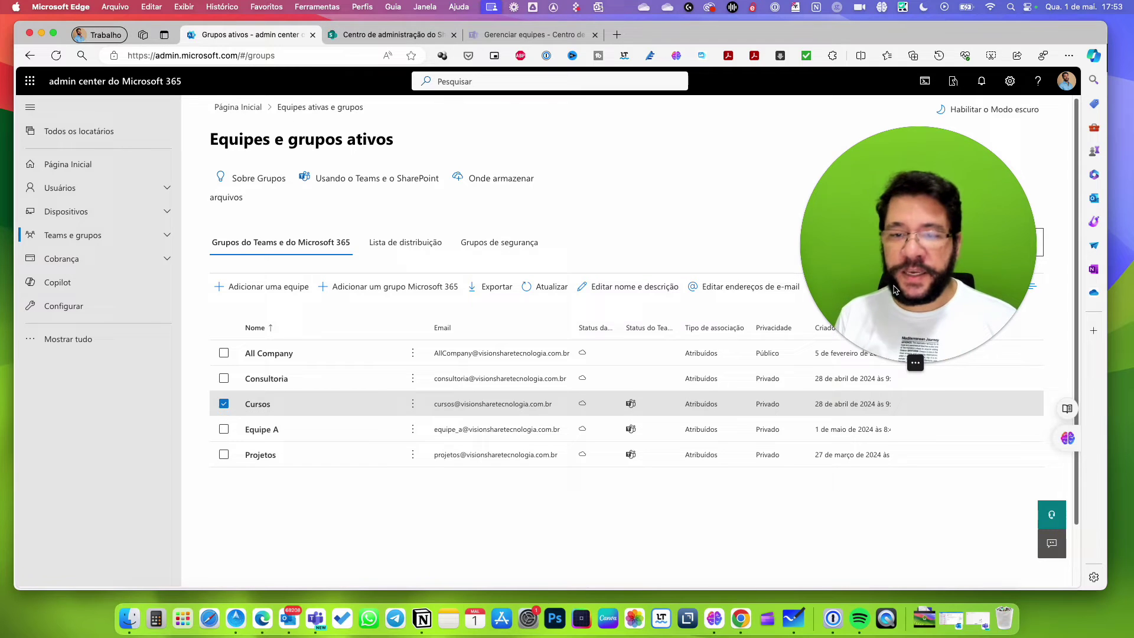
Reload the active teams and groups list with Atualizar.
left_click(547, 289)
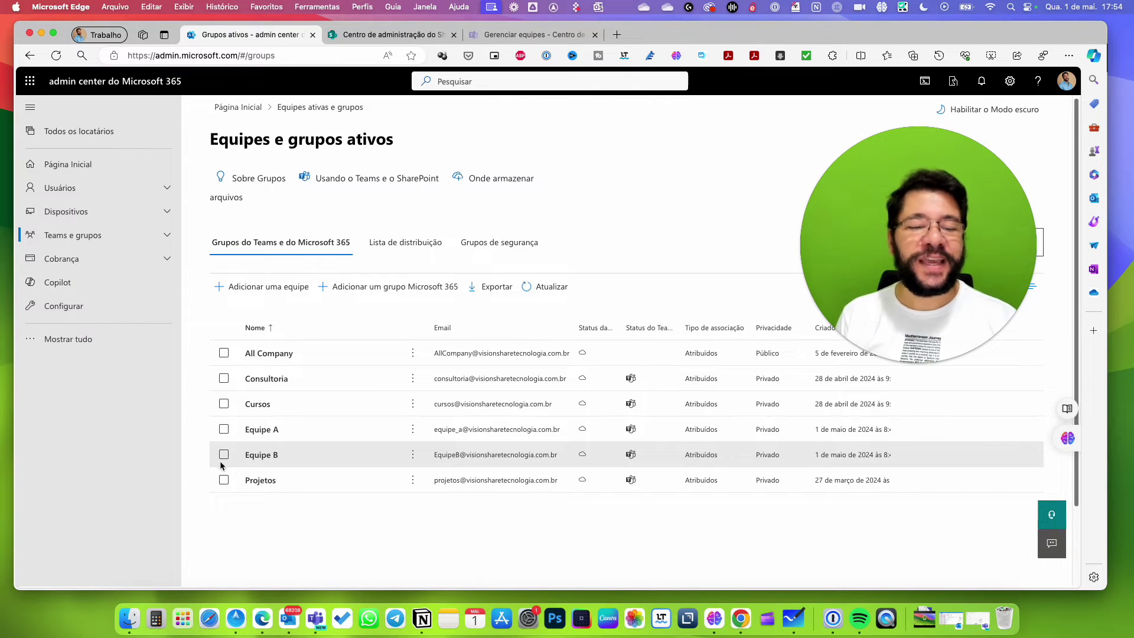
Open Equipe B's group details and its email address editor.
left_click(262, 456)
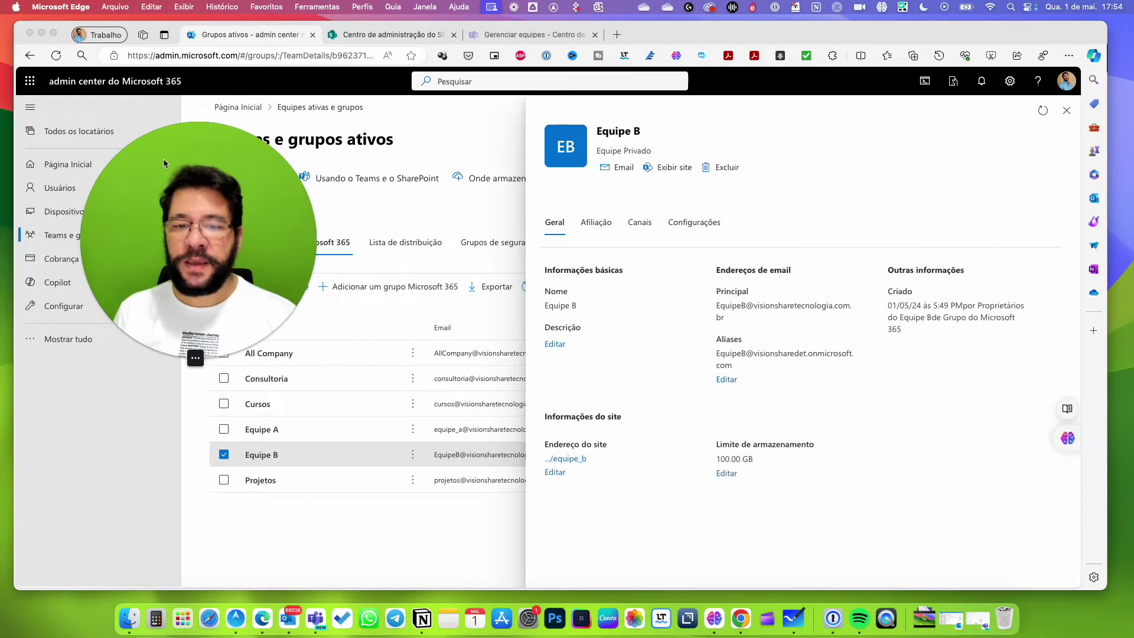
left_click(557, 349)
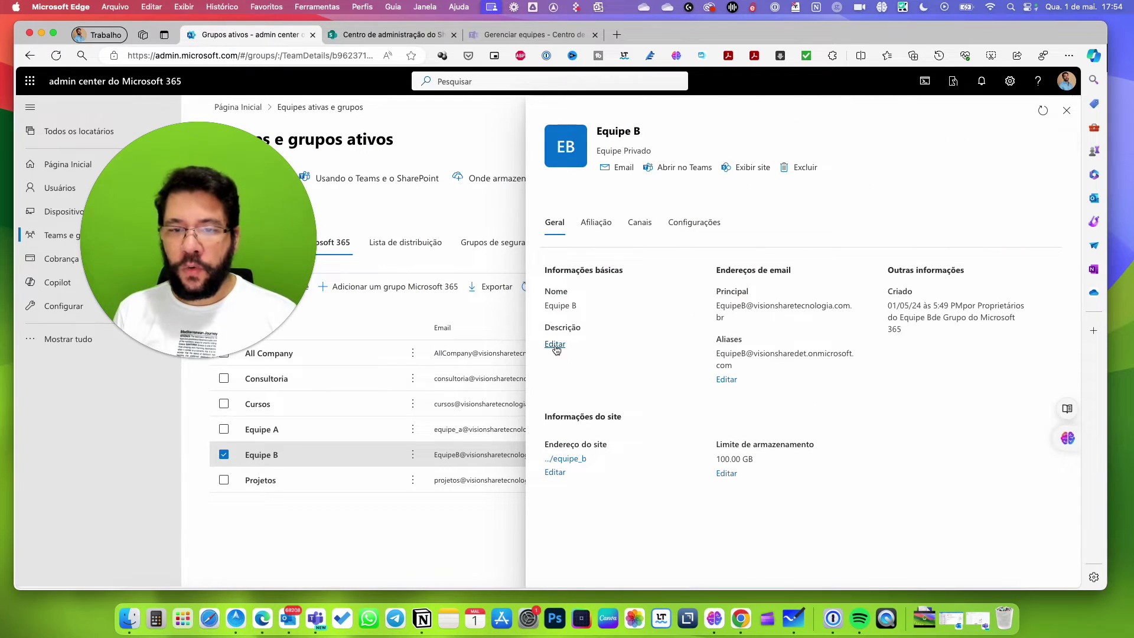
left_click(555, 346)
left_click(541, 111)
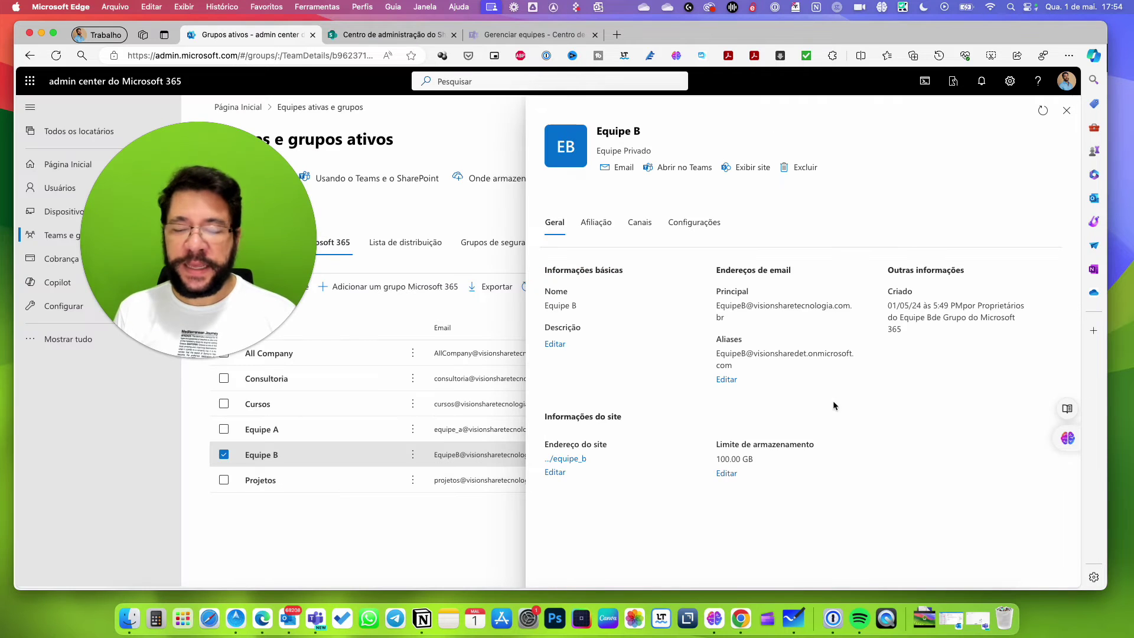
left_click(726, 380)
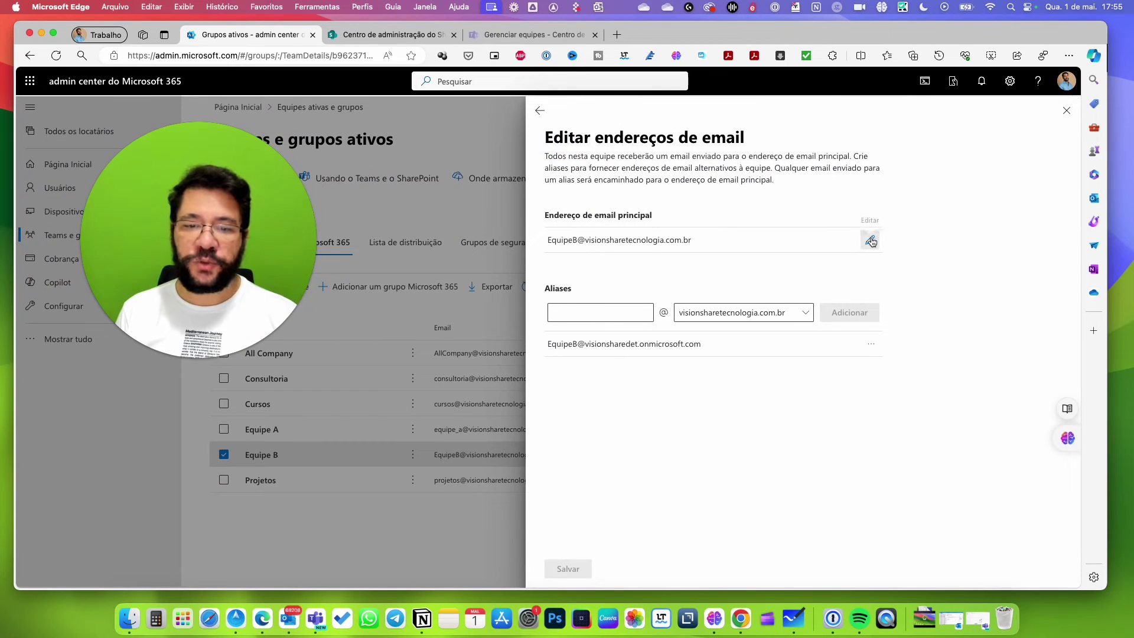
Make equipe_b Equipe B's primary address and delete the old EquipeB alias.
double_click(605, 242)
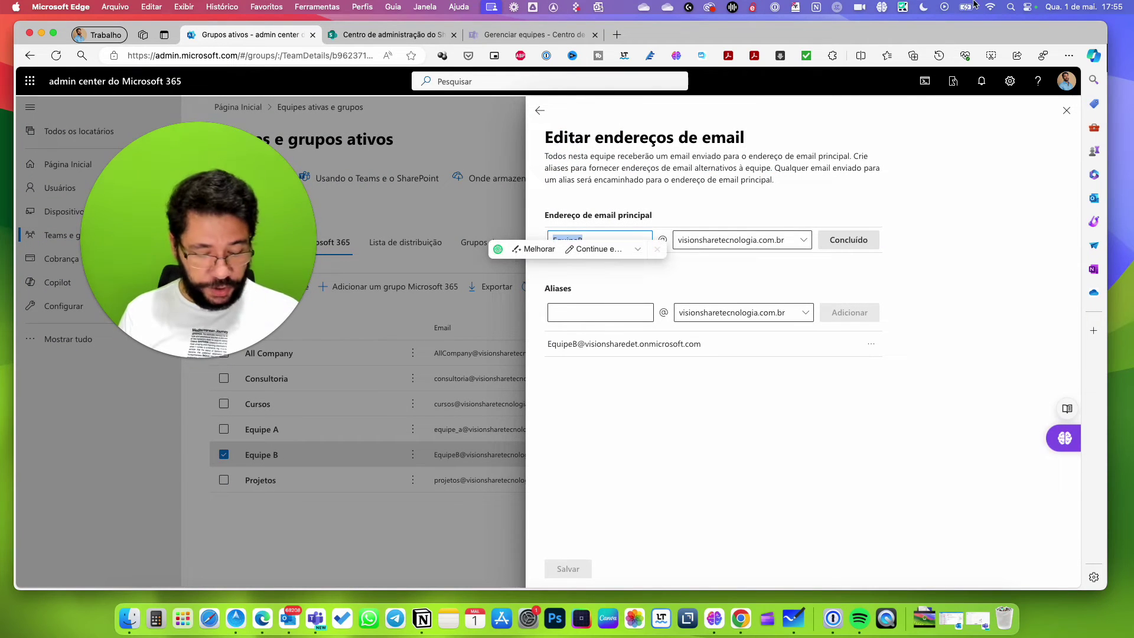
type("e")
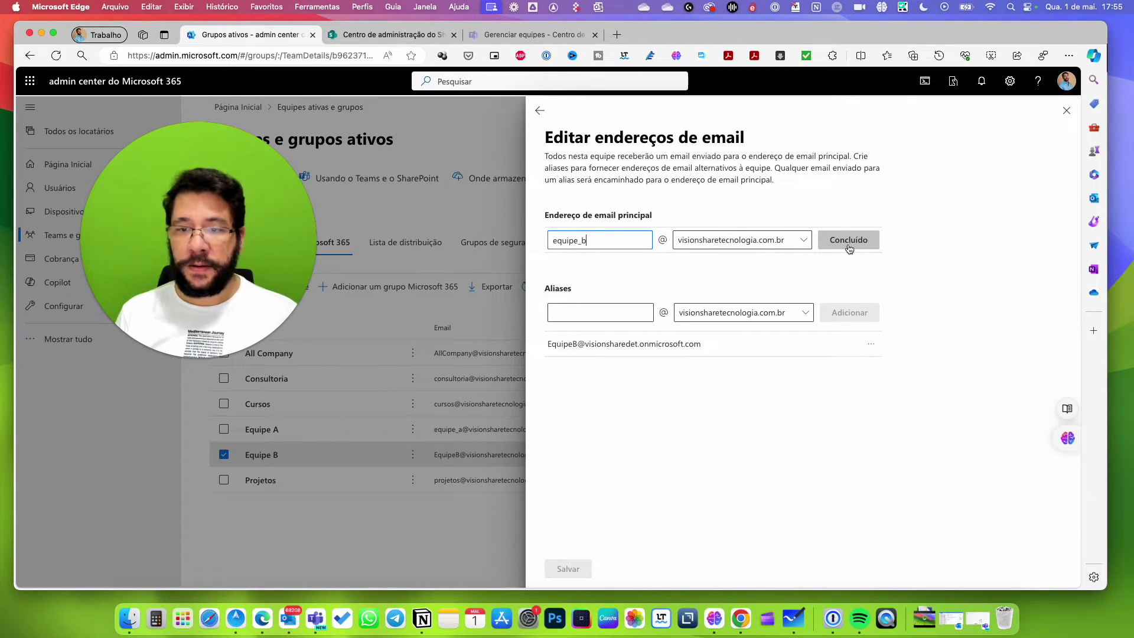
left_click(888, 387)
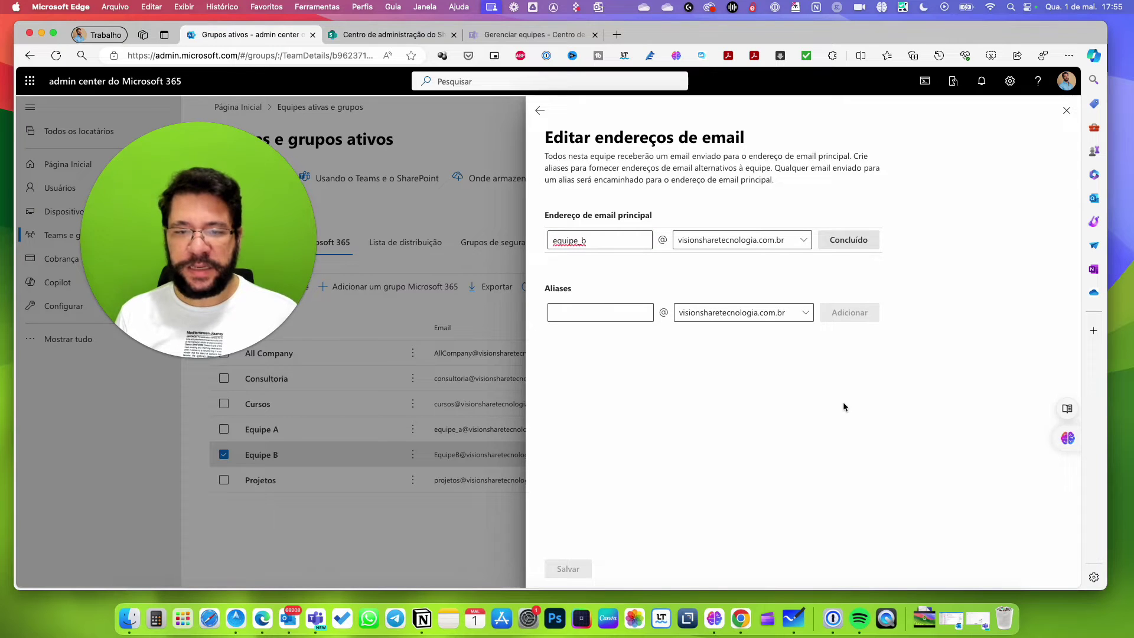
left_click(854, 240)
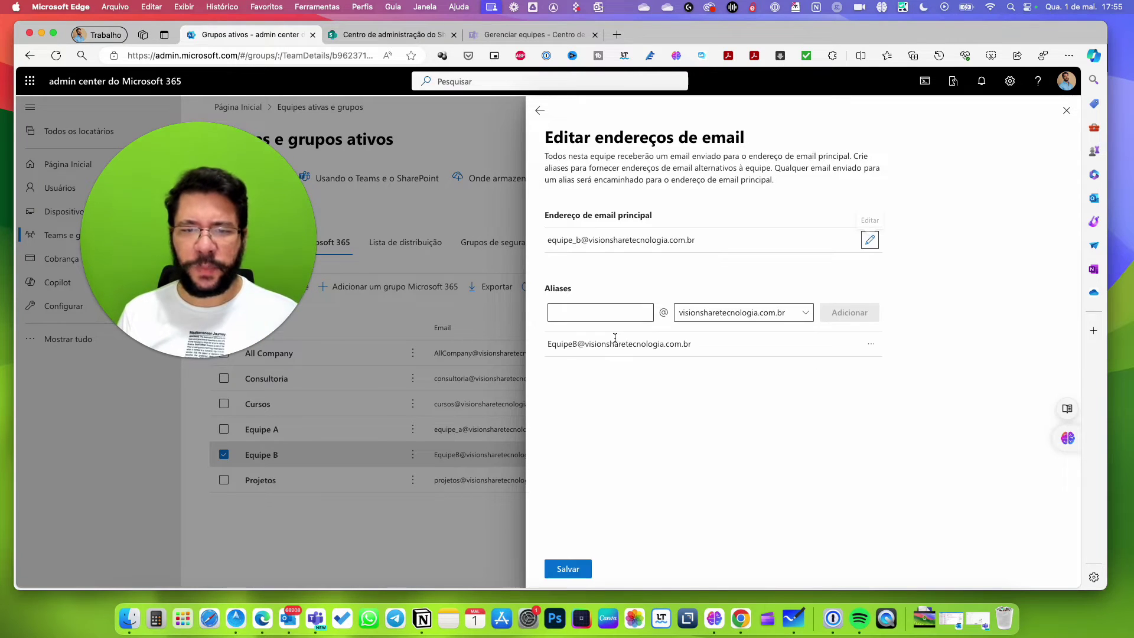
left_click(872, 346)
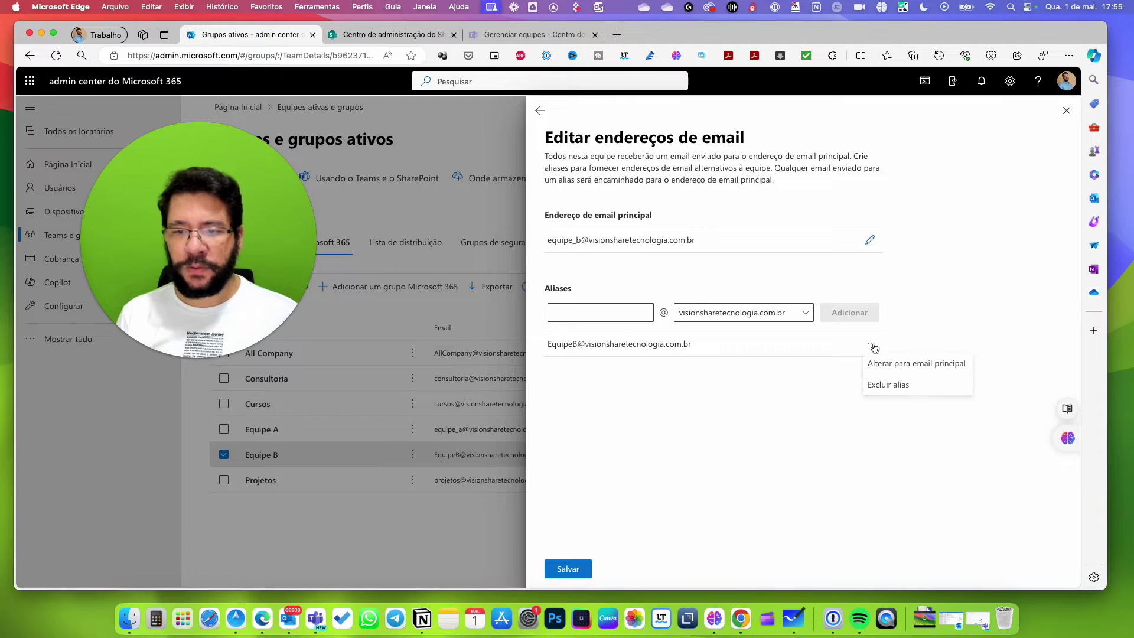
left_click(603, 315)
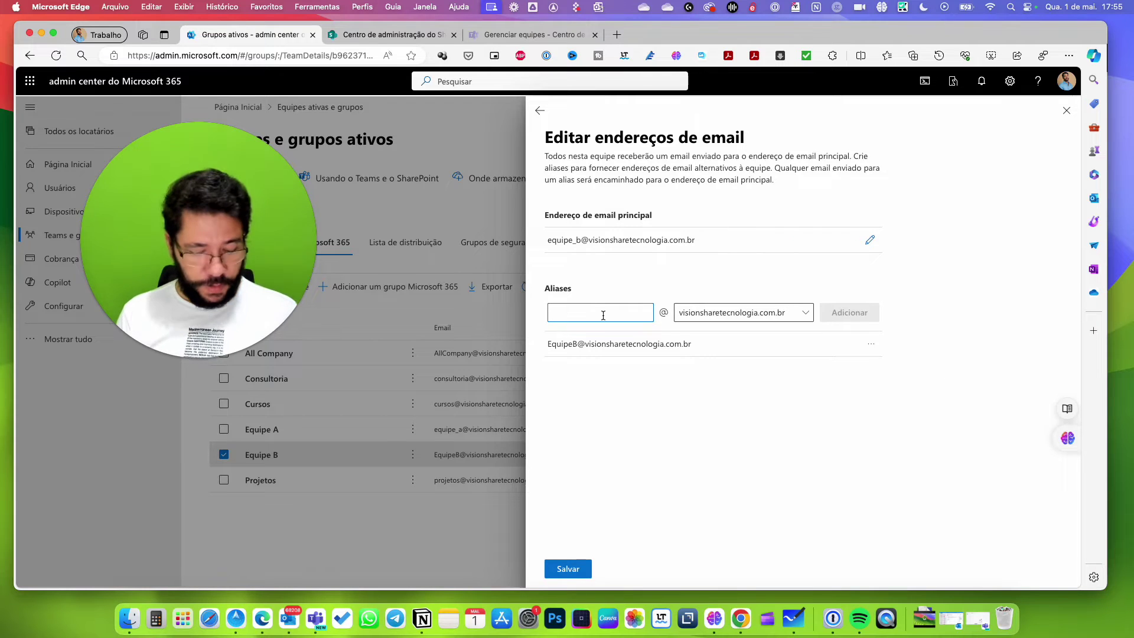
type("e")
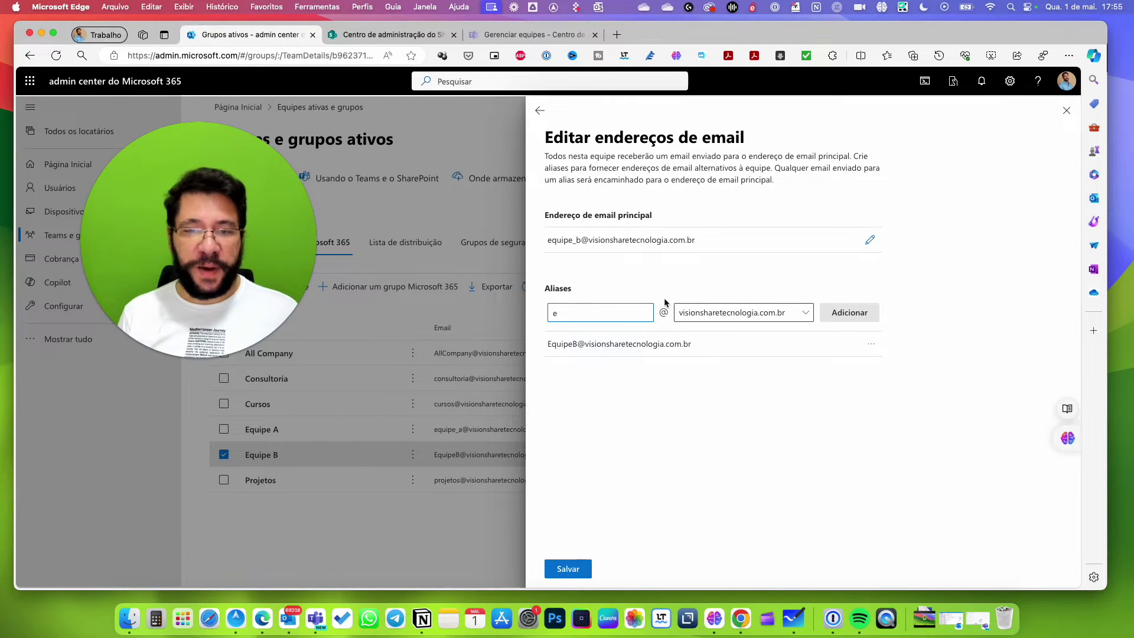
left_click(871, 345)
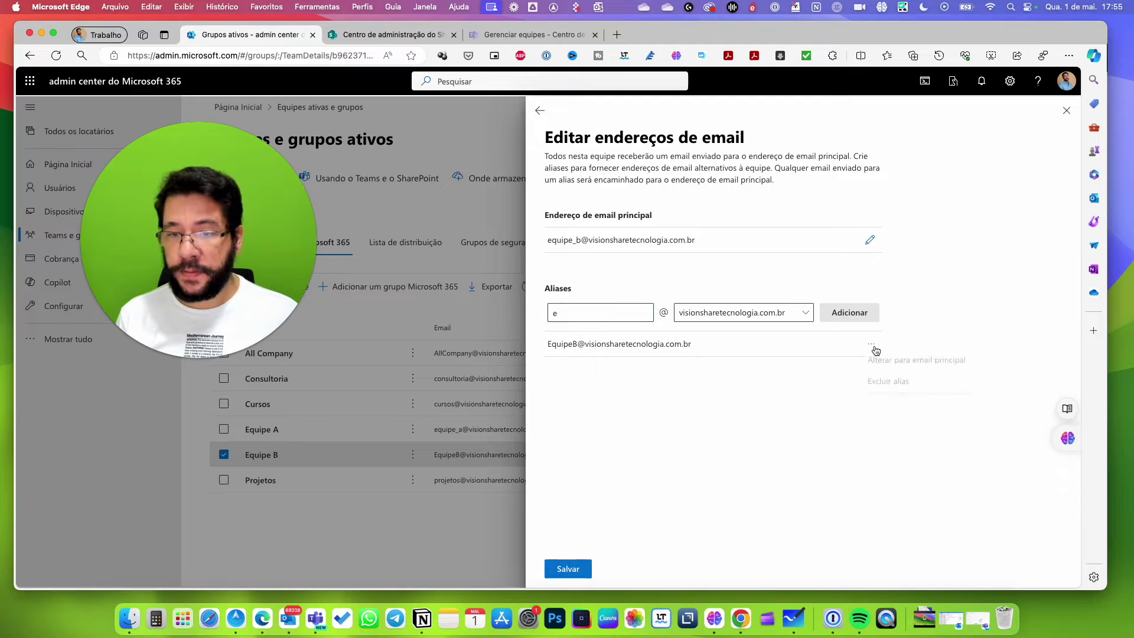
left_click(872, 387)
left_click(555, 574)
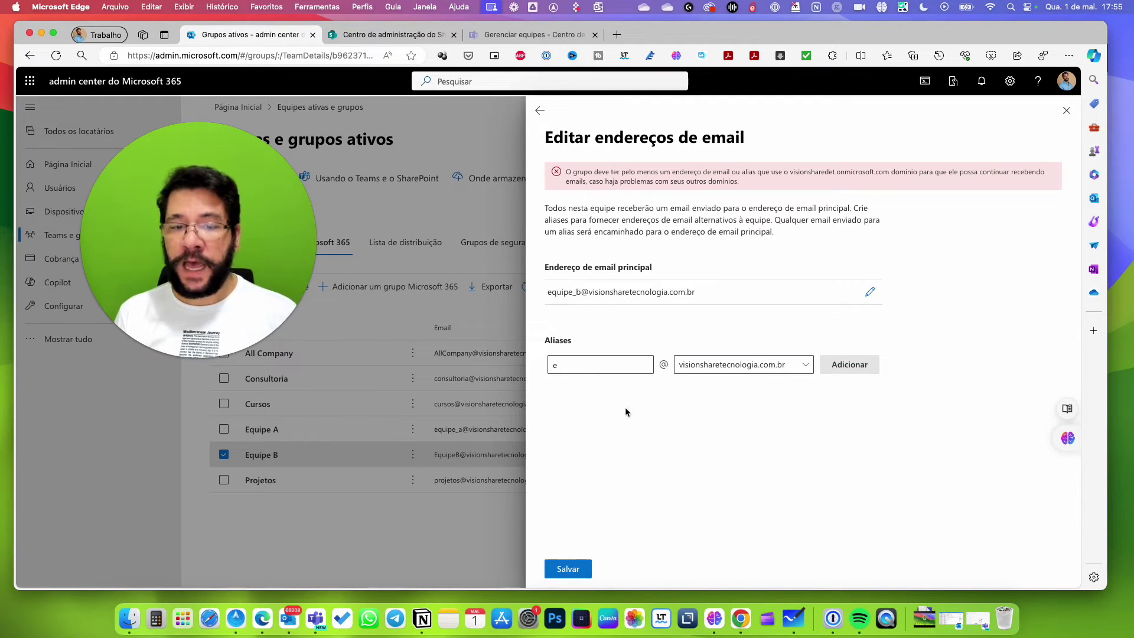
left_click(649, 363)
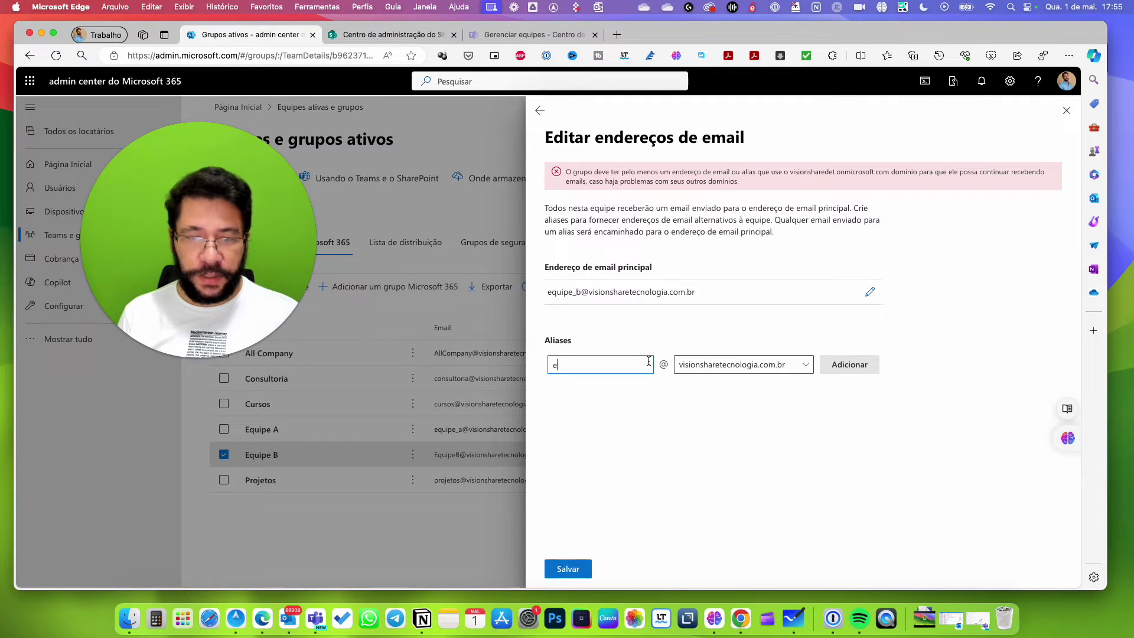
type("quipe_b")
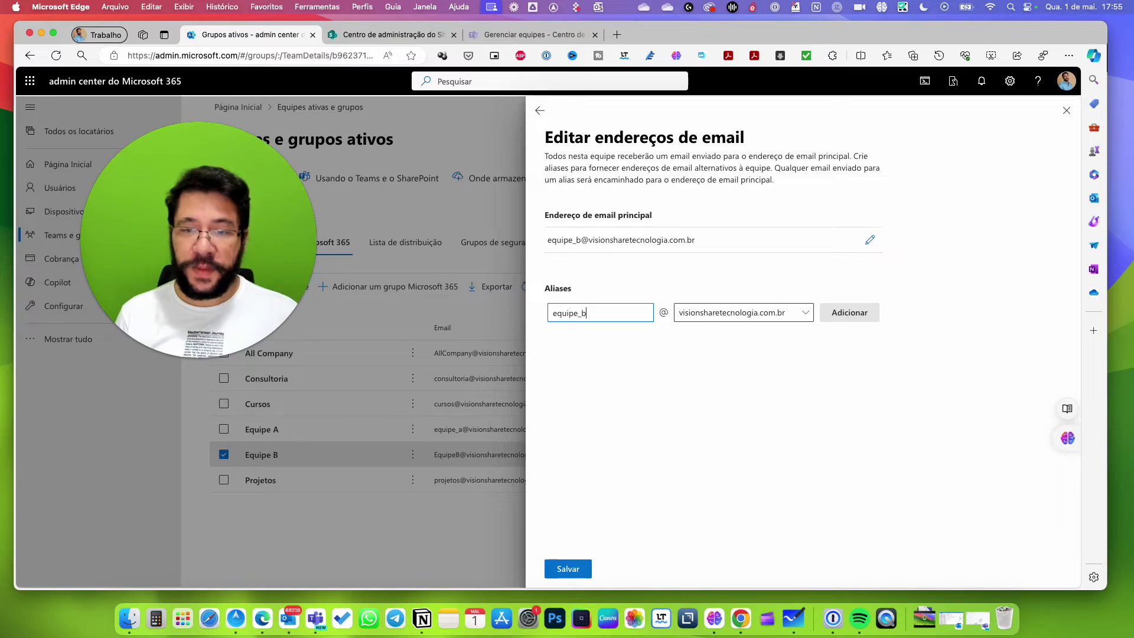
left_click(765, 314)
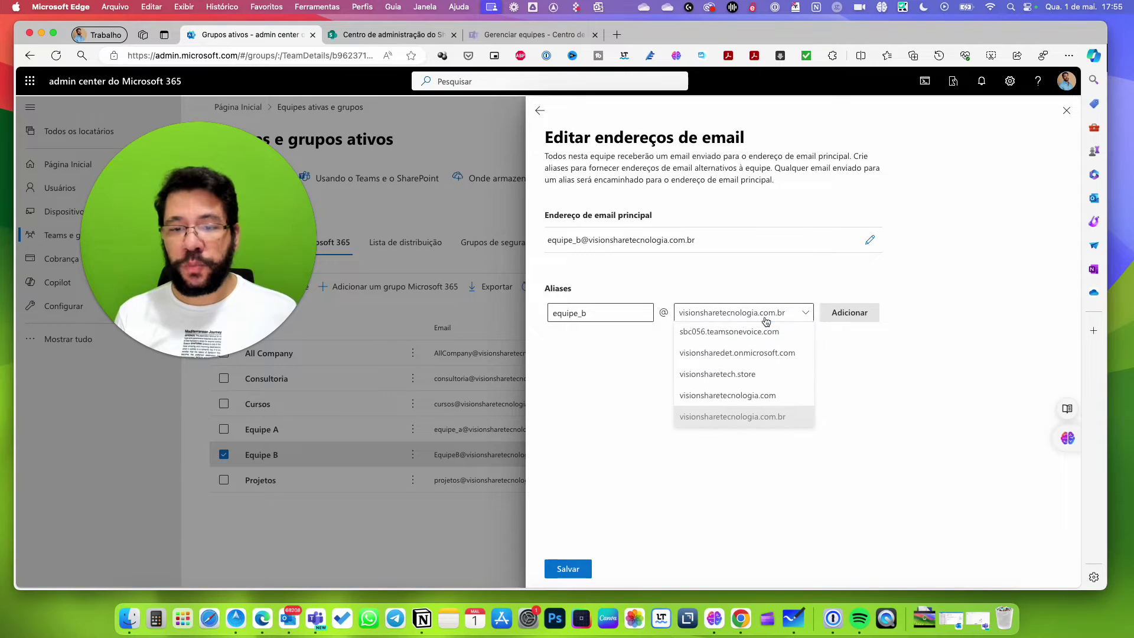
left_click(742, 349)
left_click(839, 313)
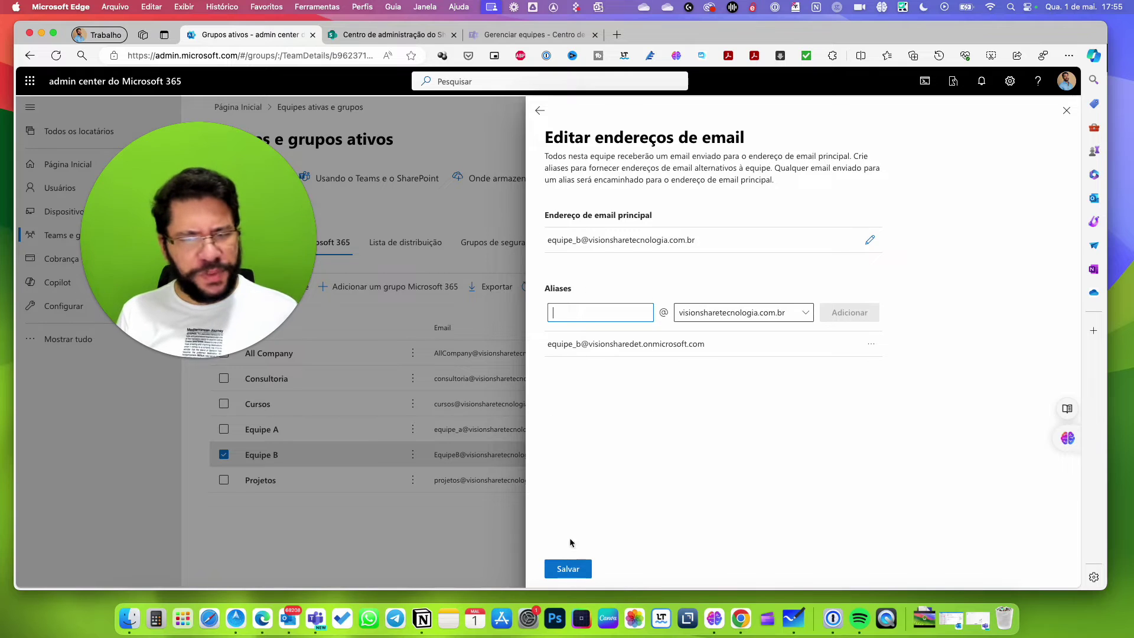
left_click(572, 575)
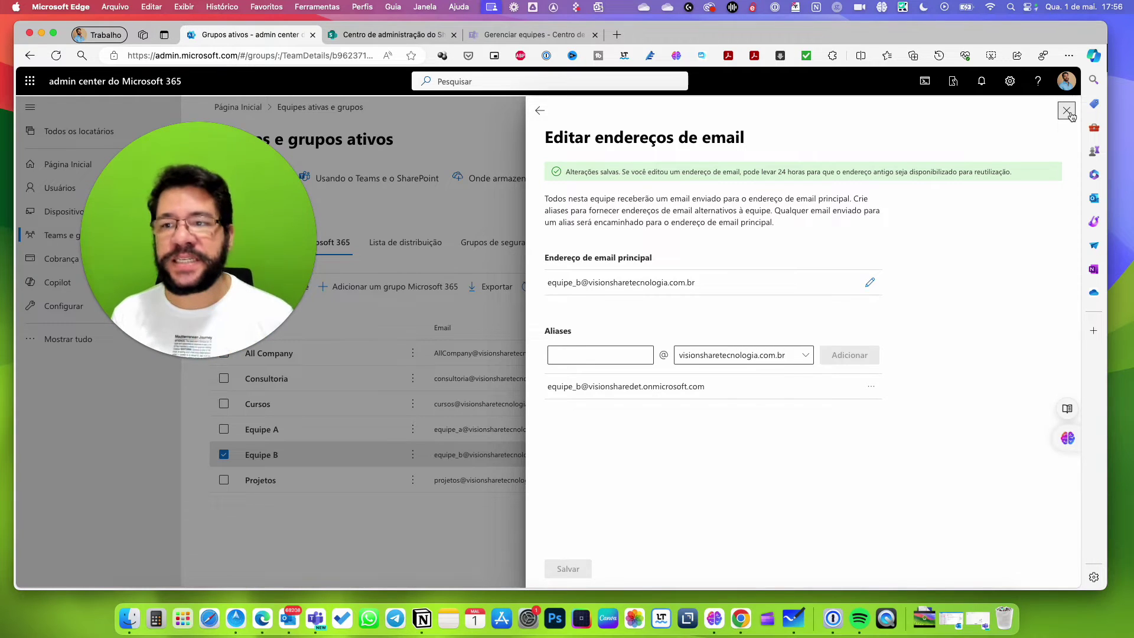
left_click(1075, 110)
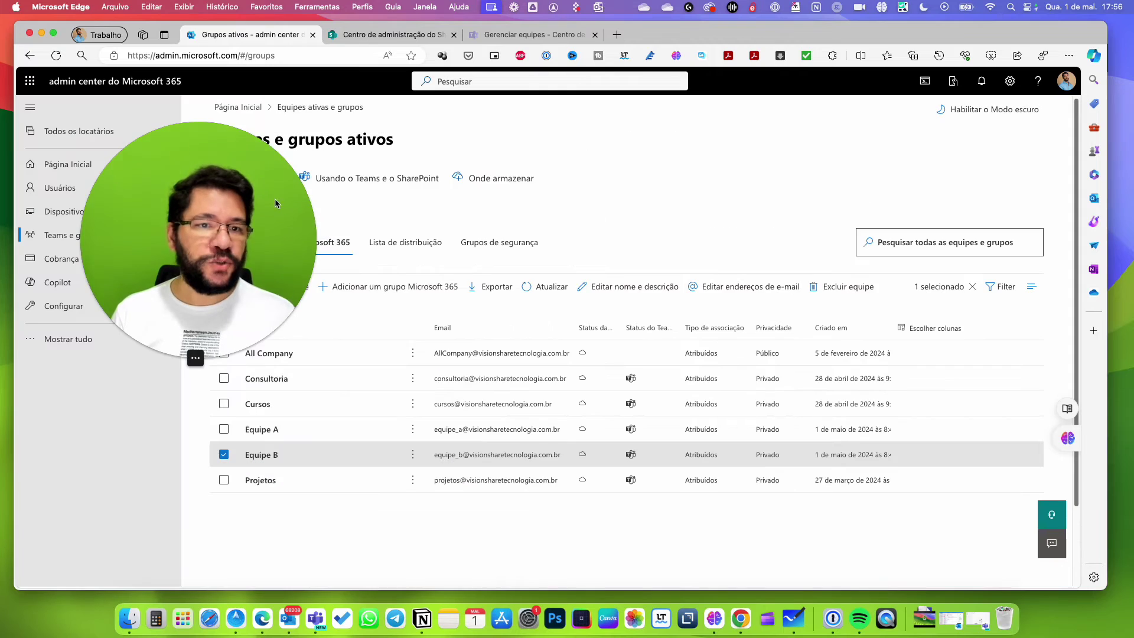
left_click(57, 55)
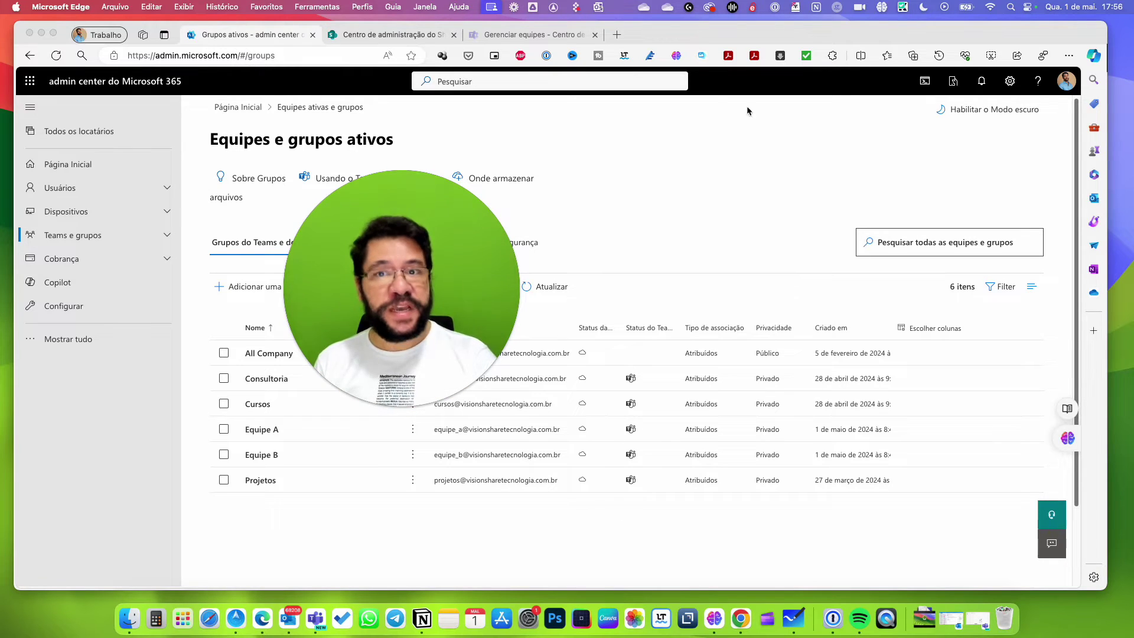
Refresh Gerenciar equipes so all five teams show, then bring up the Teams desktop app.
left_click(514, 38)
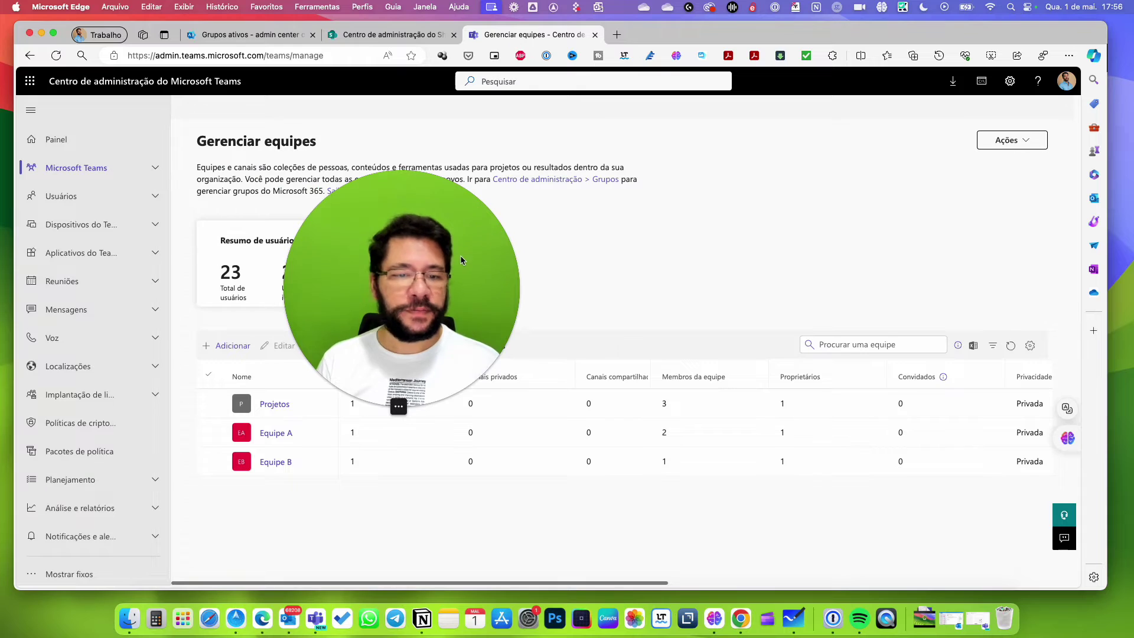
left_click_drag(460, 255, 863, 166)
left_click(1012, 347)
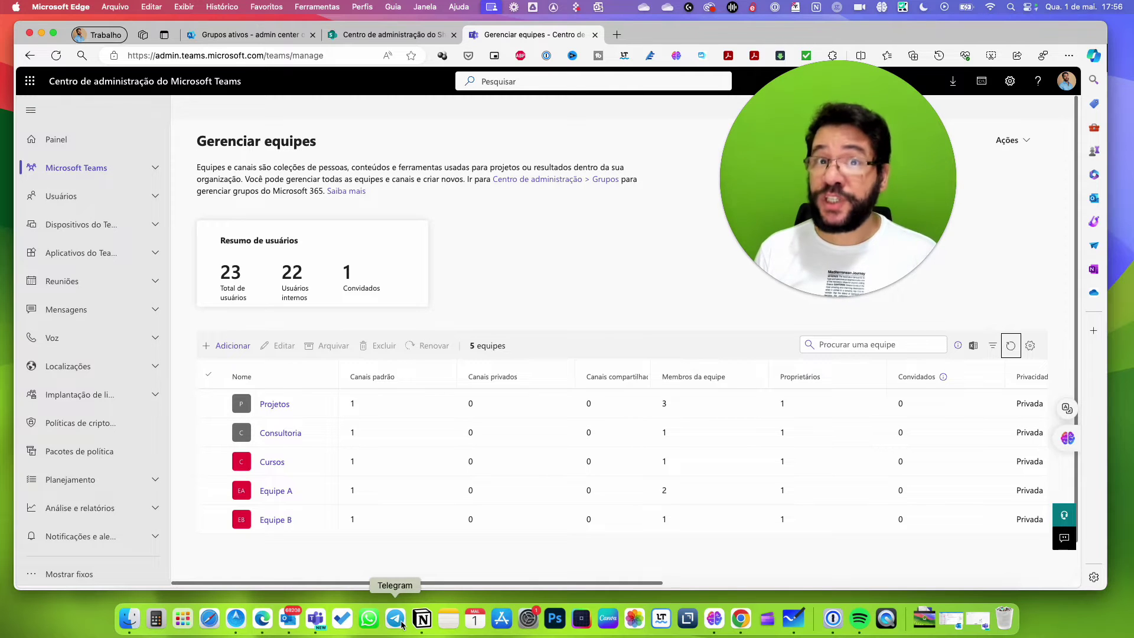
left_click(319, 620)
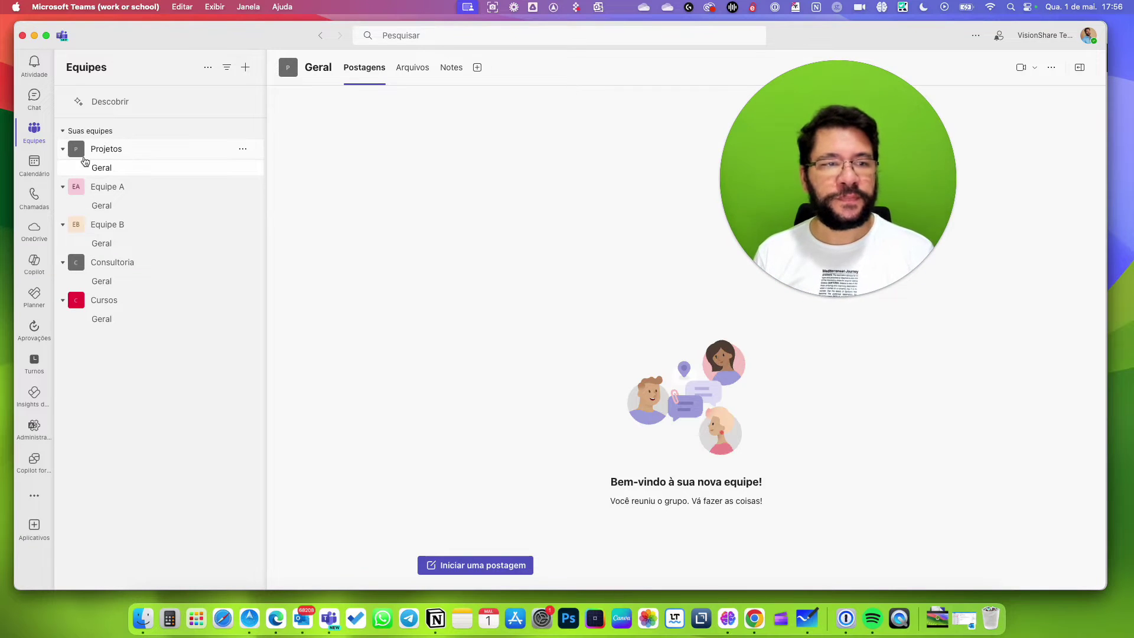
Collapse Projetos, Equipe A, Equipe B, Consultoria and Cursos in the Teams sidebar.
left_click(63, 149)
left_click(62, 170)
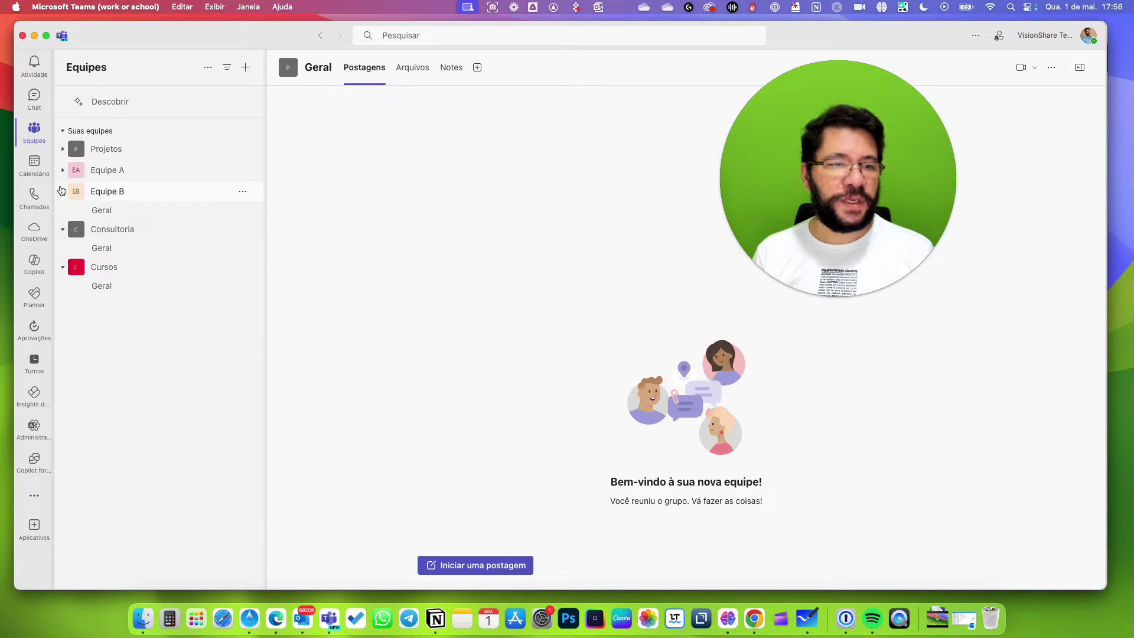
left_click(63, 192)
left_click(62, 212)
left_click(63, 234)
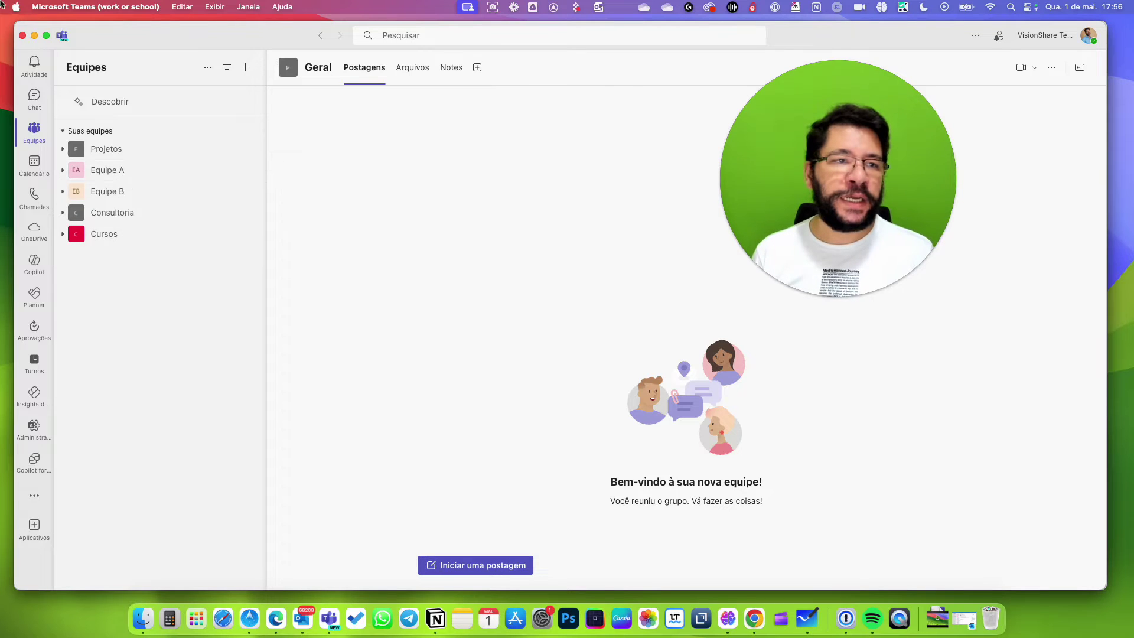
left_click(34, 37)
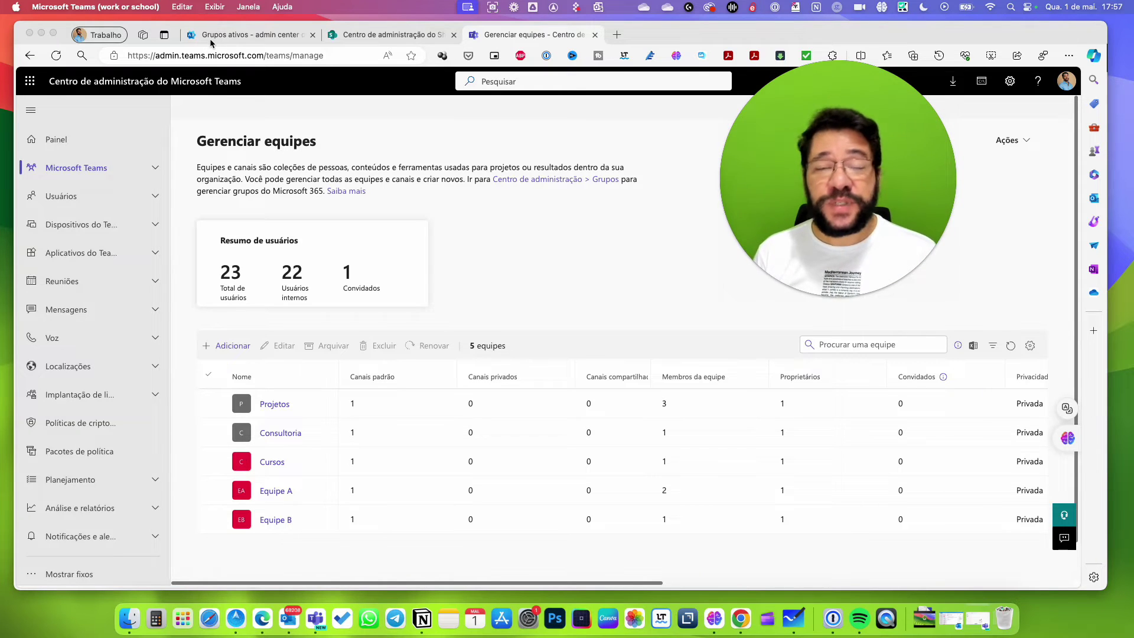
left_click(329, 619)
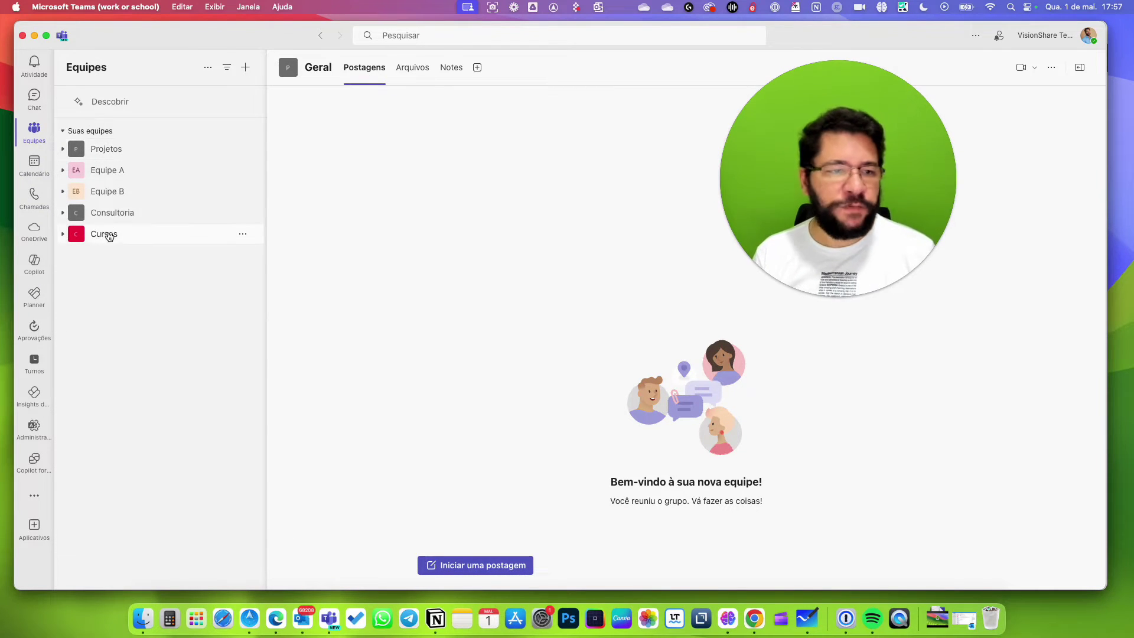
Open Equipe A's Geral channel and start a new post, then minimise Teams.
left_click(64, 171)
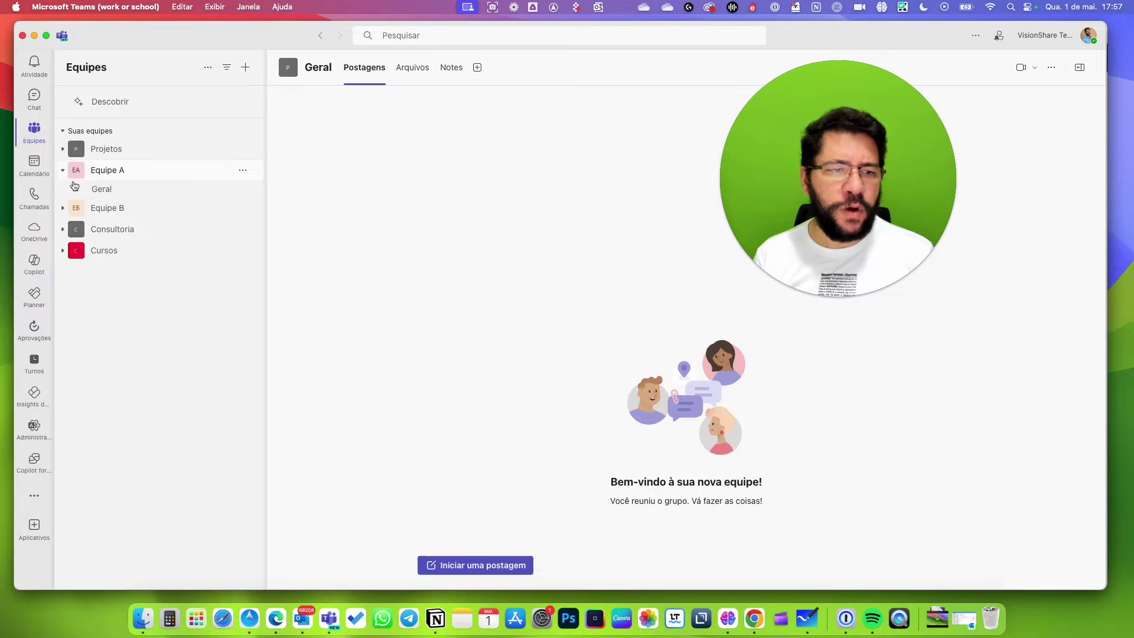
left_click(113, 189)
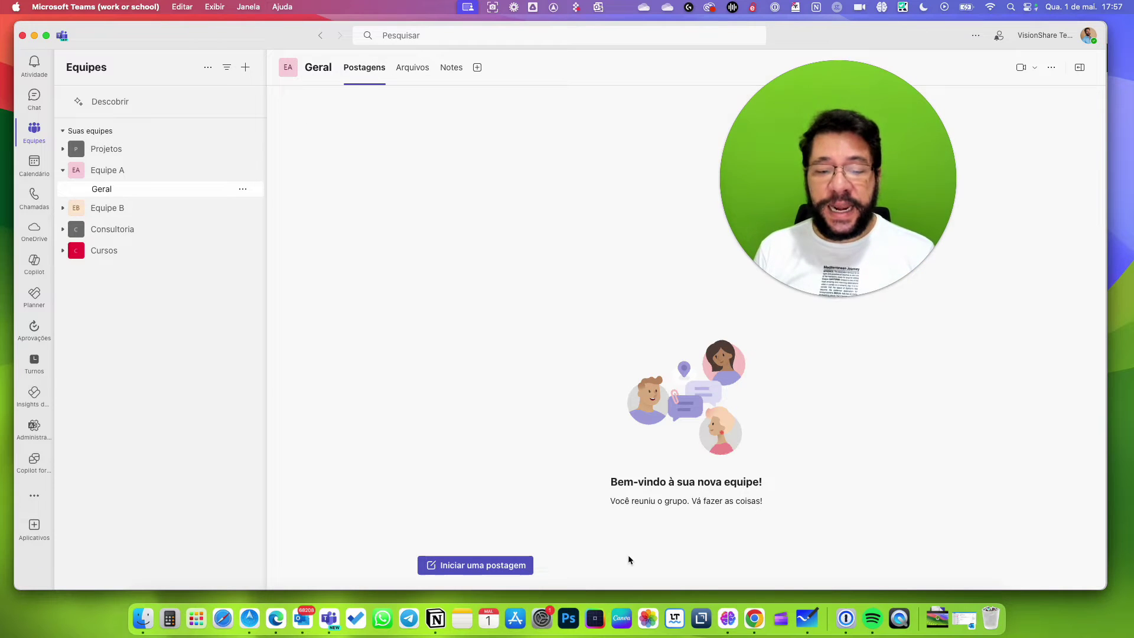
left_click(483, 567)
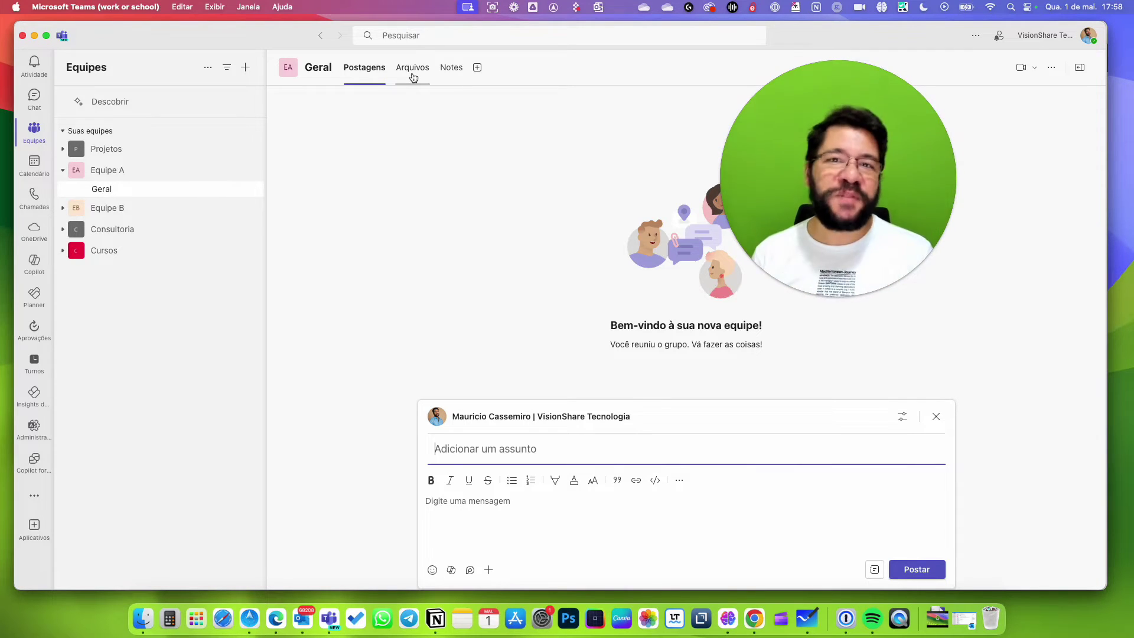
left_click(35, 36)
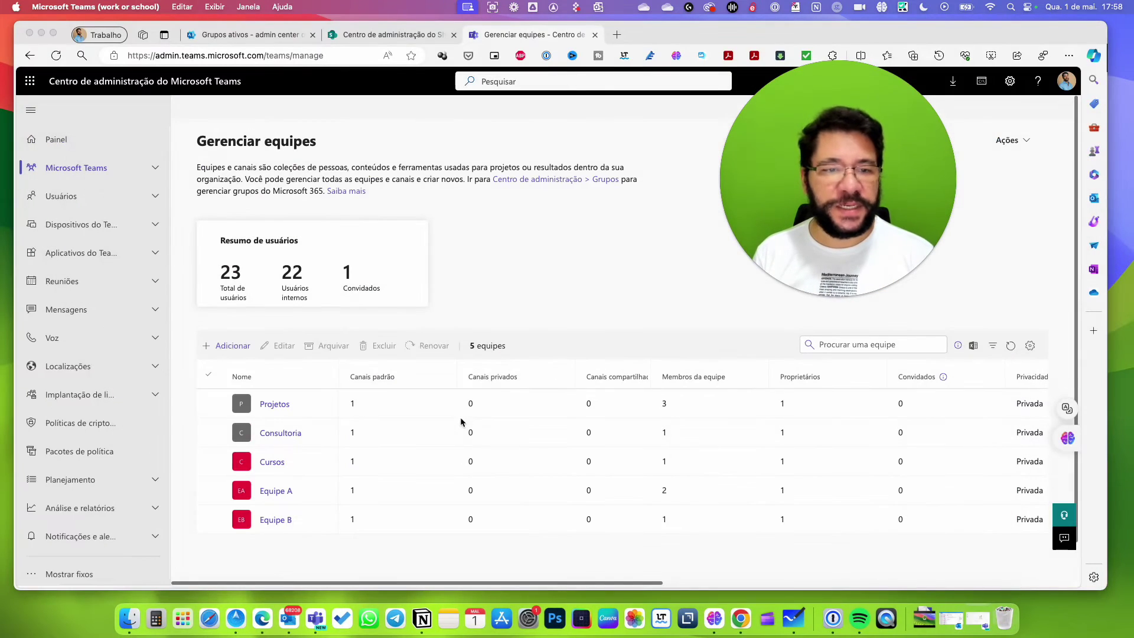
In SharePoint active sites, select Equipe A instead of Equipe B and open its site URL in a new tab.
left_click(359, 38)
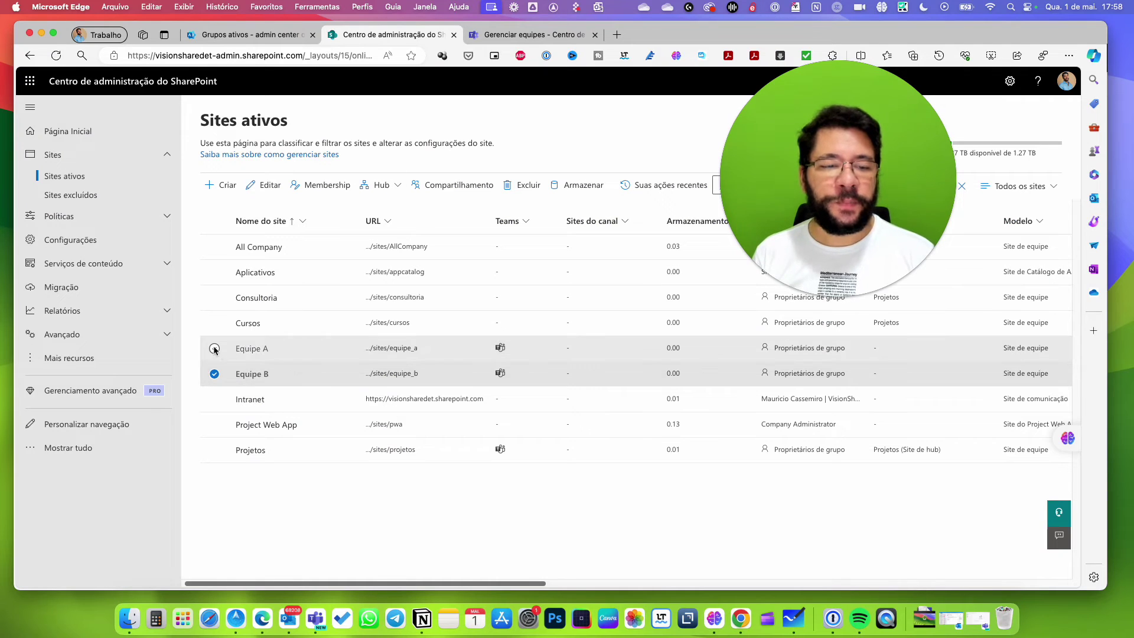
left_click(215, 376)
left_click(215, 349)
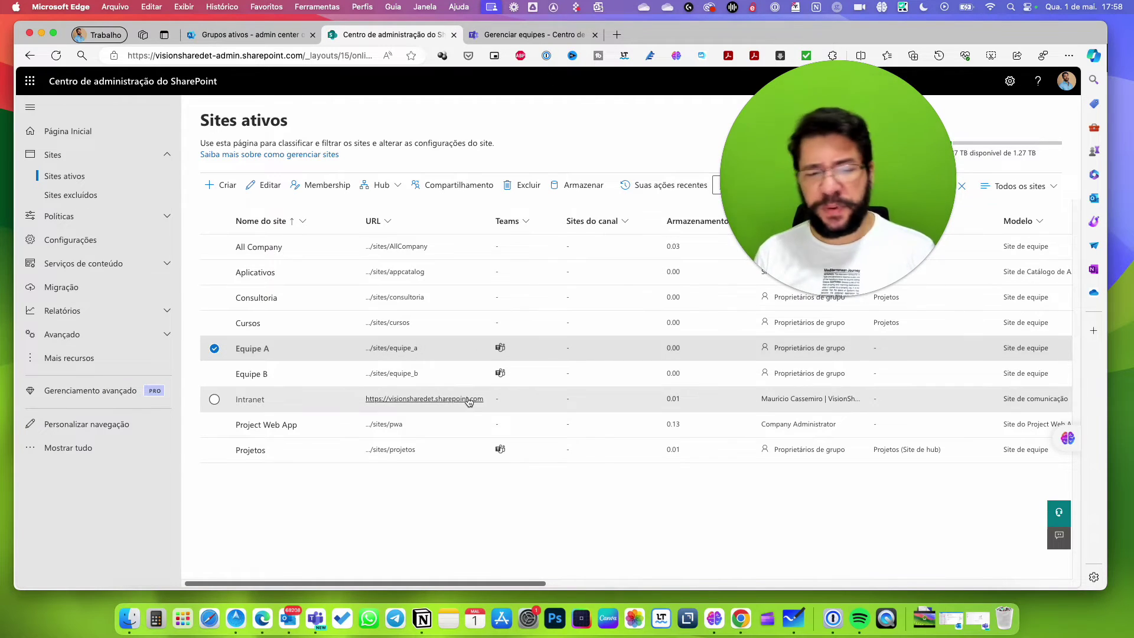
left_click(403, 353)
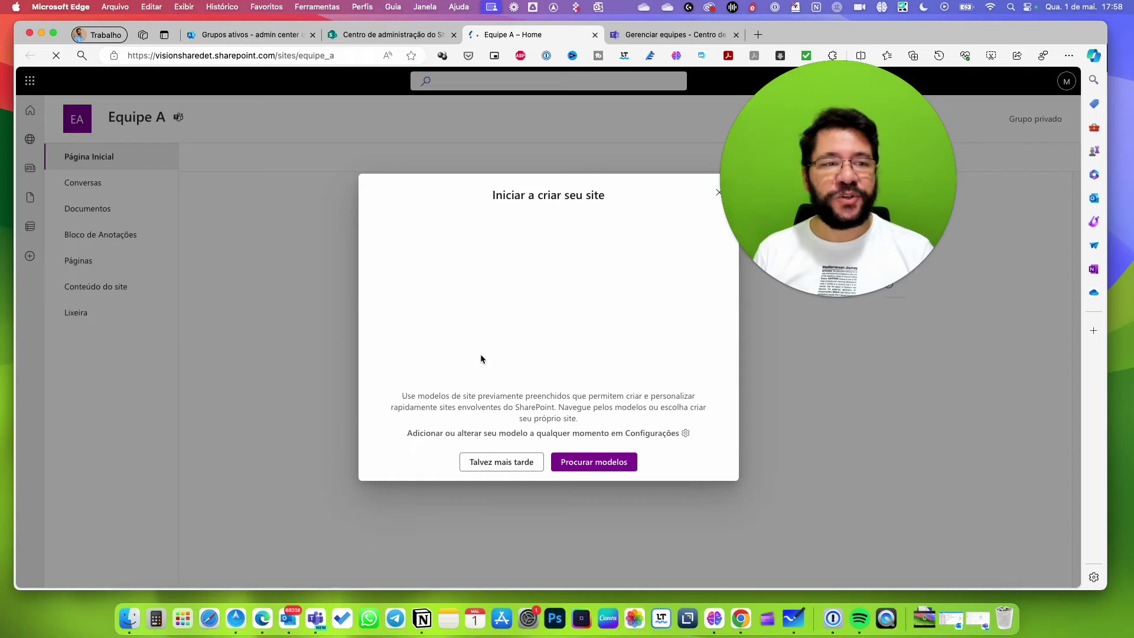
Dismiss the site-creation prompt and the next-steps suggestions on the new Equipe A site.
left_click_drag(874, 172, 242, 417)
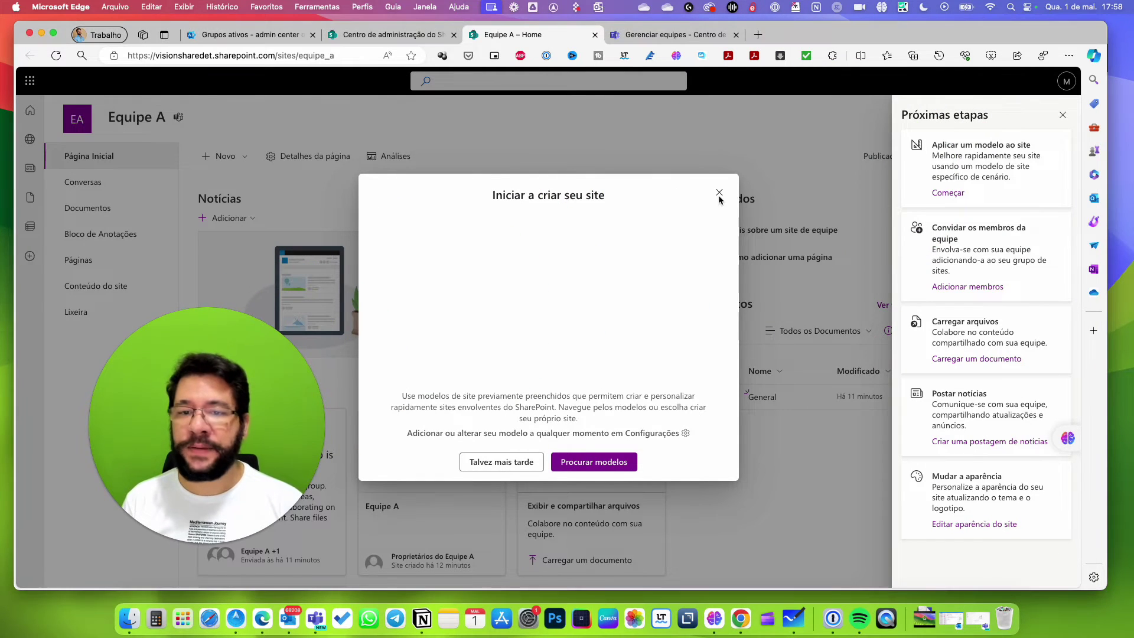
left_click(719, 192)
left_click(1054, 115)
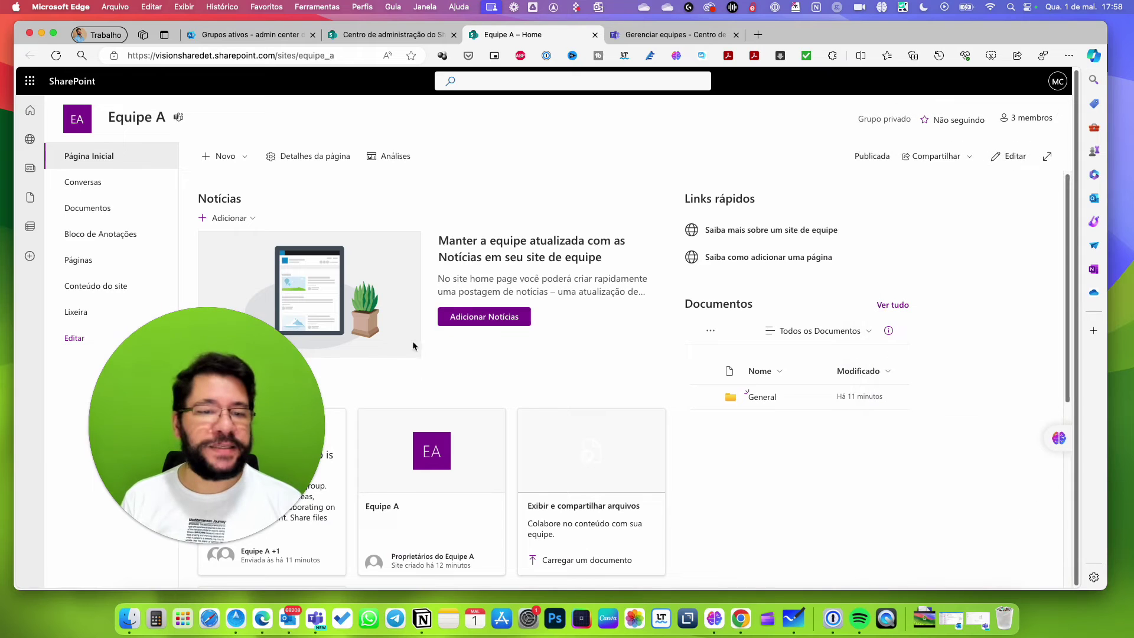
left_click_drag(292, 431, 920, 286)
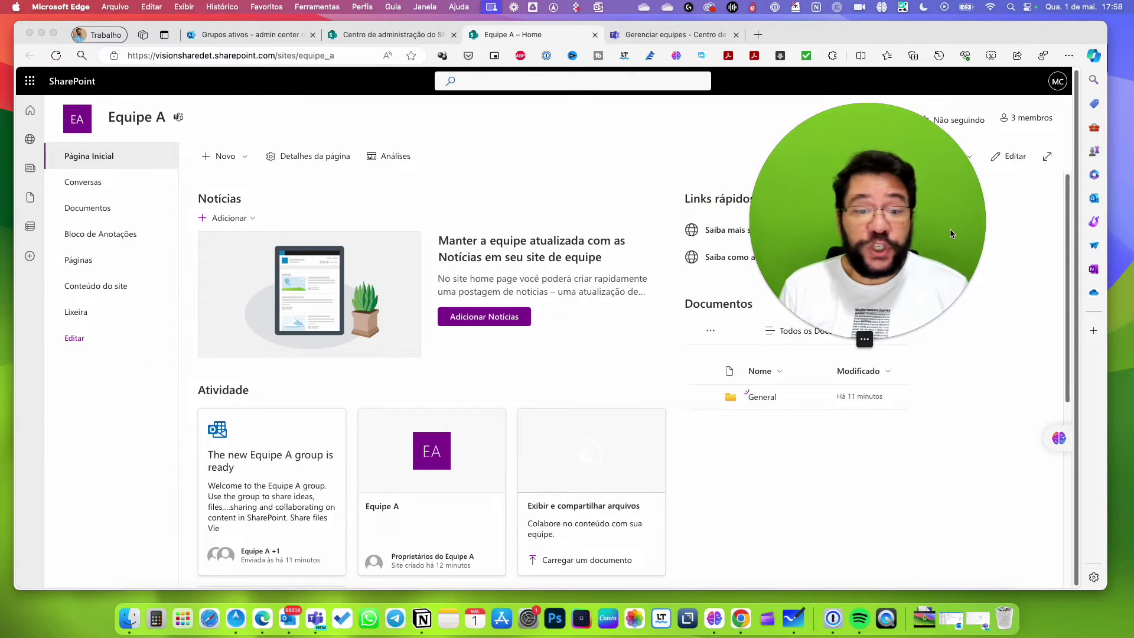
Return to the Equipe A home page and open its Documentos library.
left_click(387, 36)
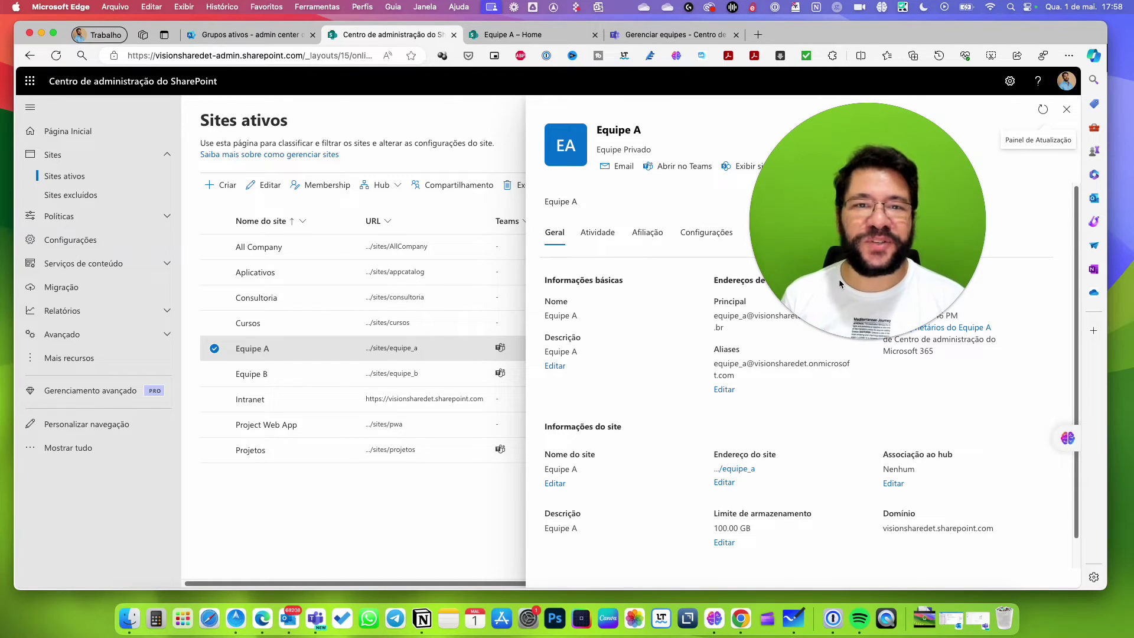
left_click(500, 34)
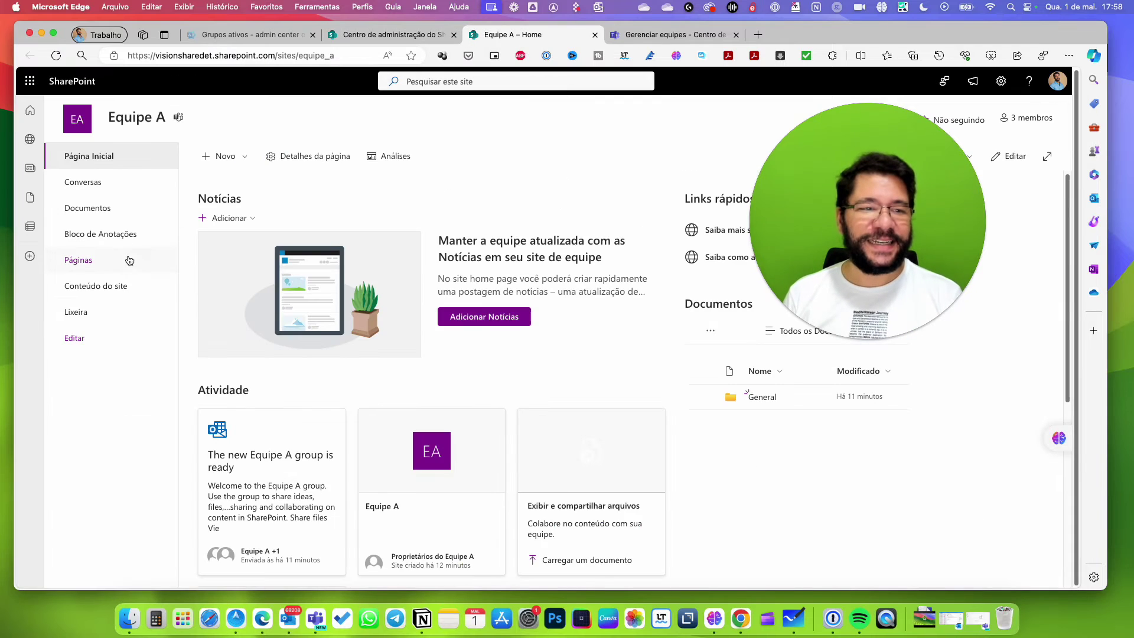
left_click(89, 208)
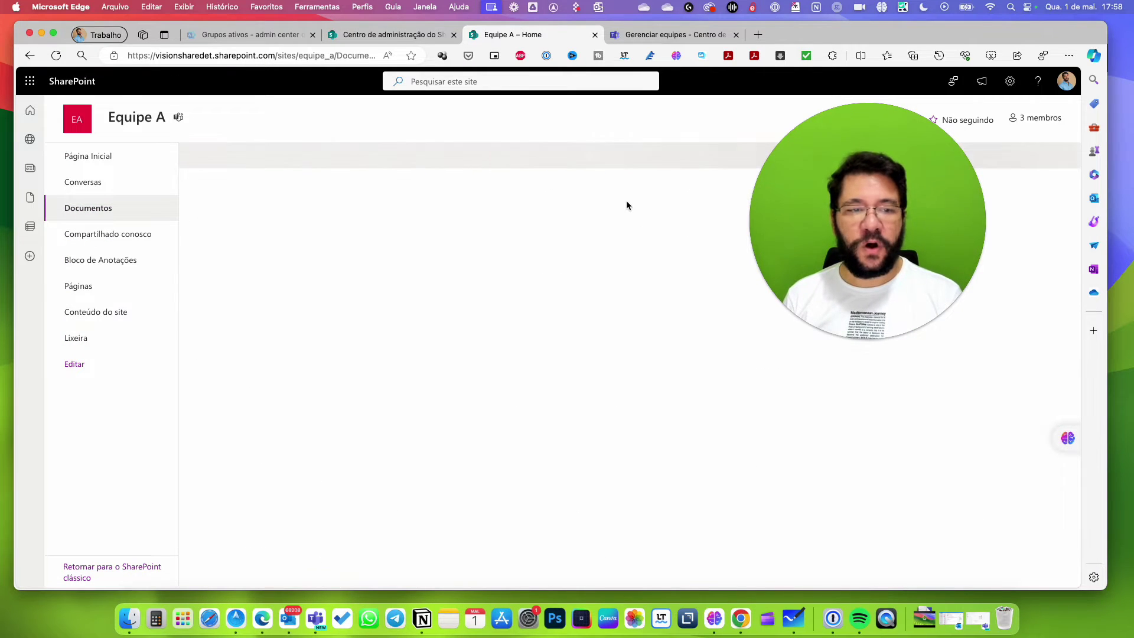
Expand and collapse the Em canais section and preview the Novo menu options.
left_click(205, 233)
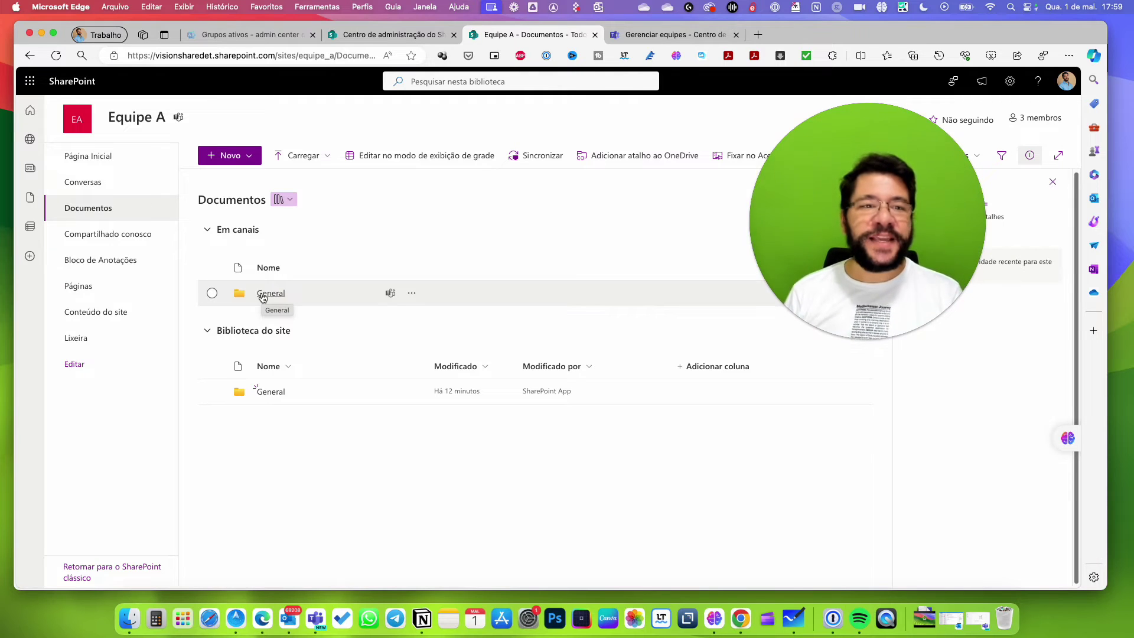
left_click(208, 230)
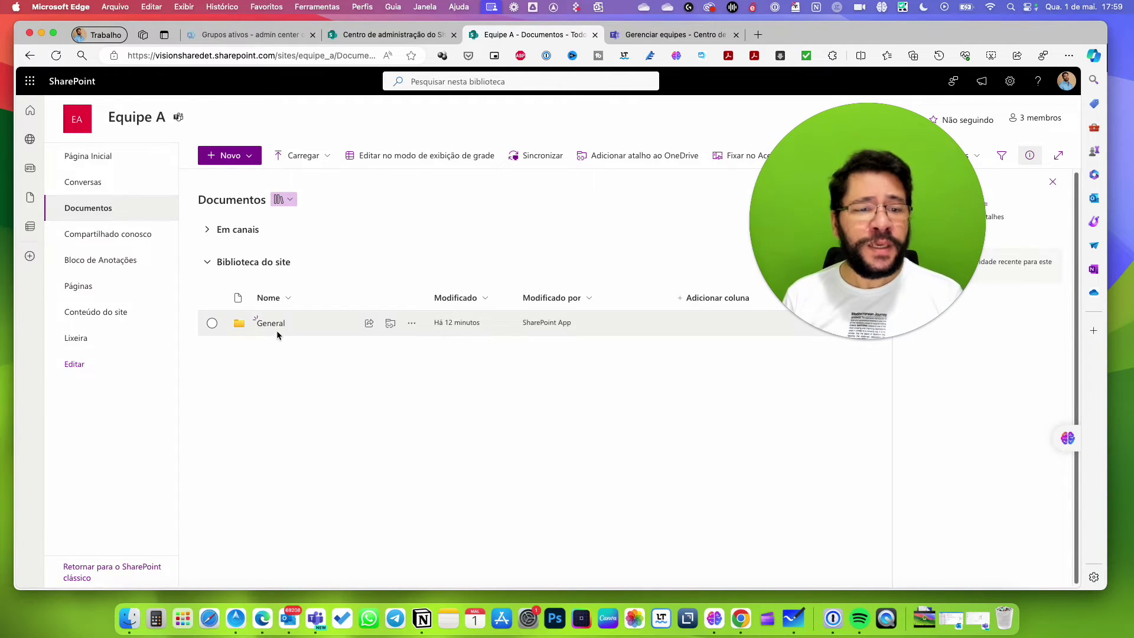
left_click(256, 155)
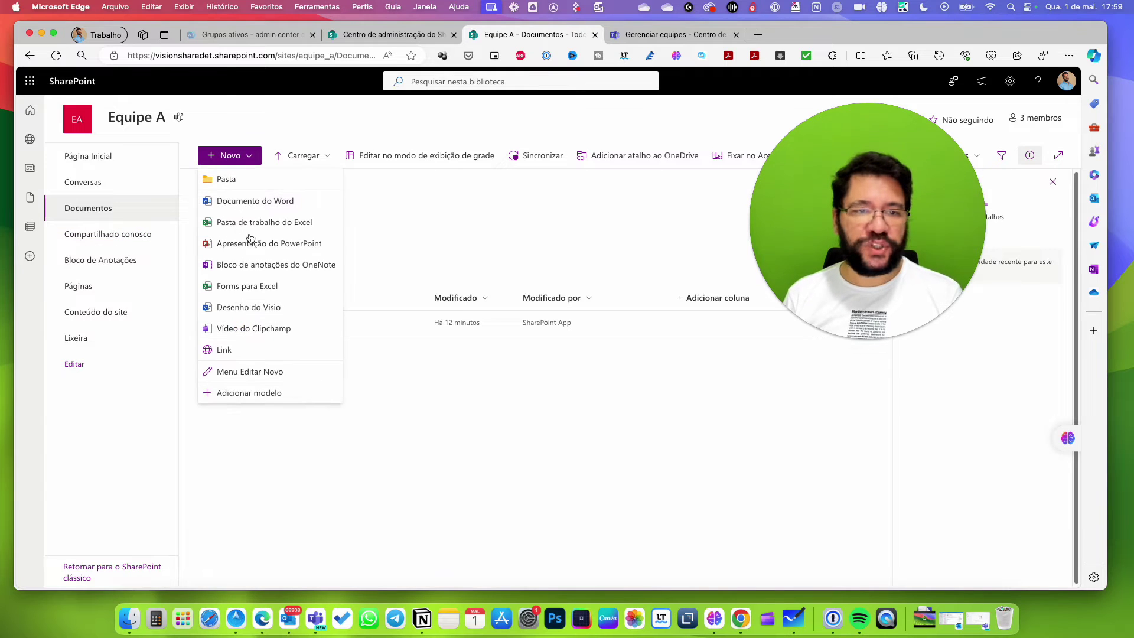
left_click(383, 491)
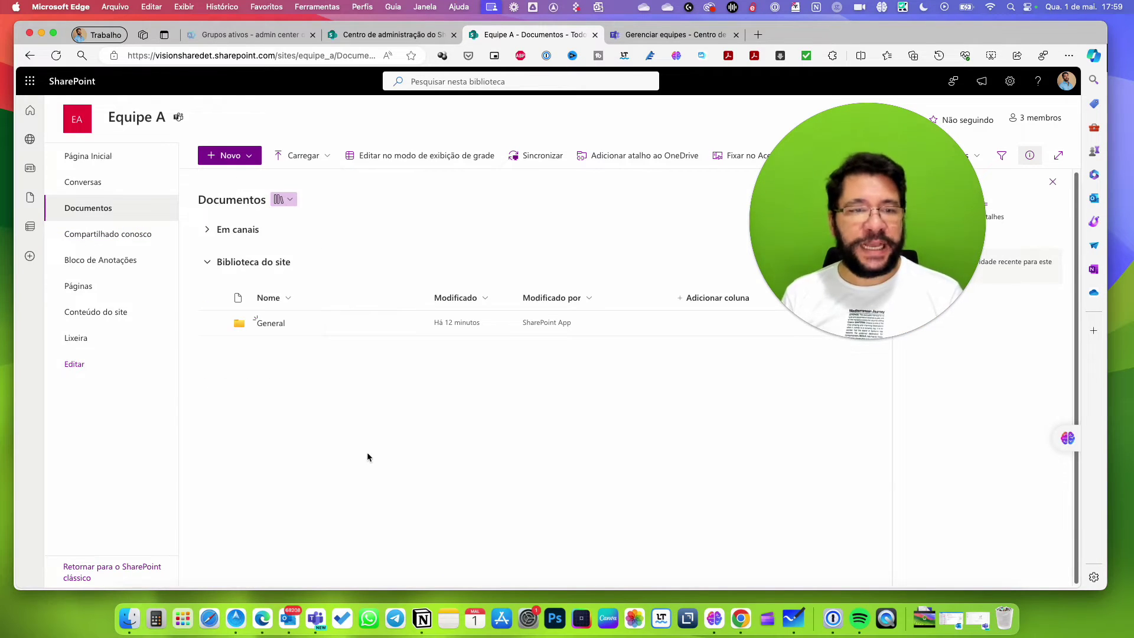
Open the empty General channel folder under Em canais and review its Novo menu.
left_click(211, 231)
left_click(271, 296)
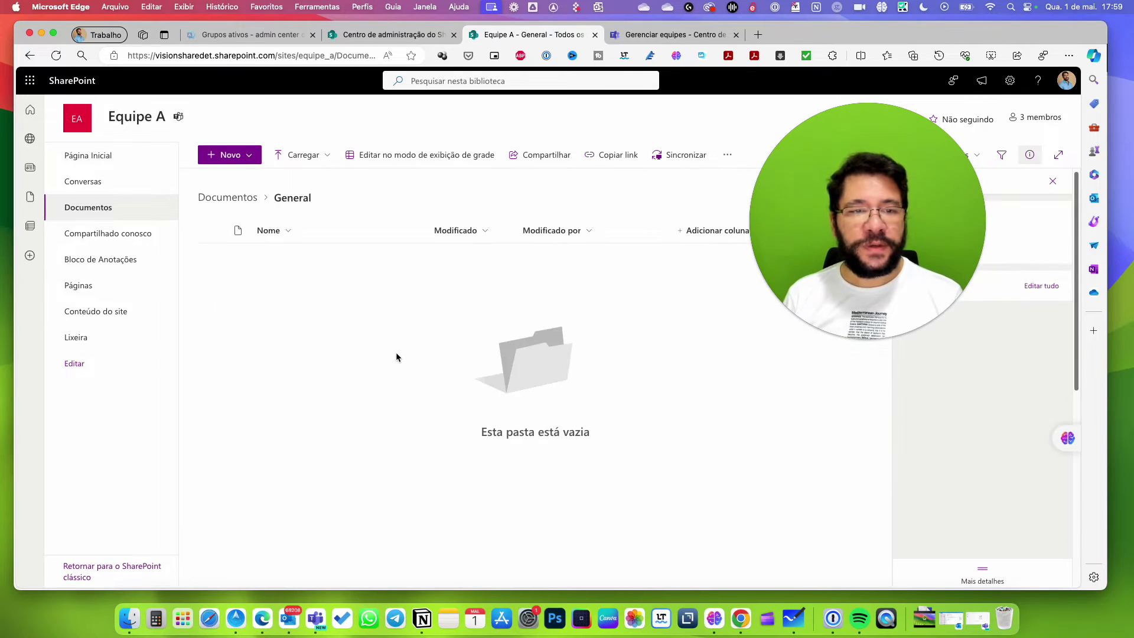
left_click(255, 161)
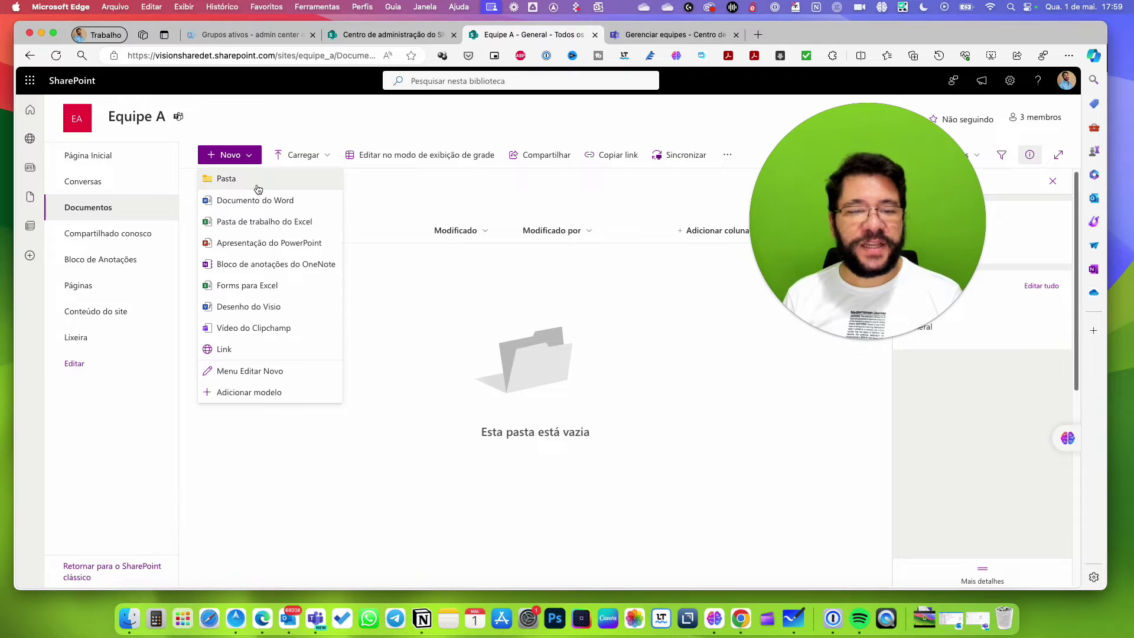
left_click(679, 392)
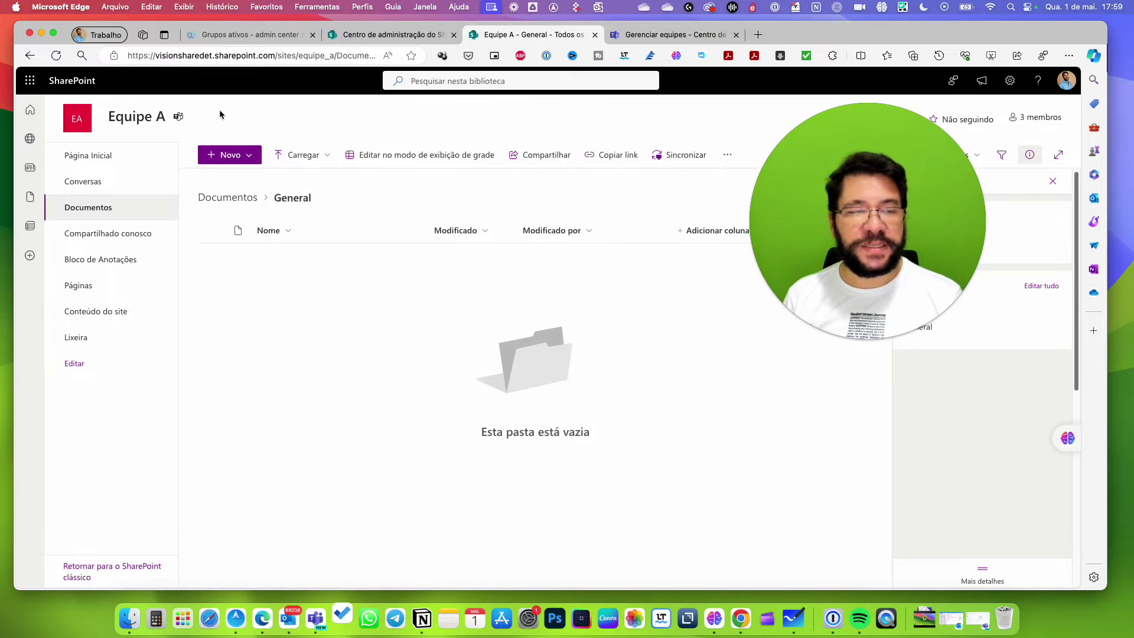
left_click(316, 619)
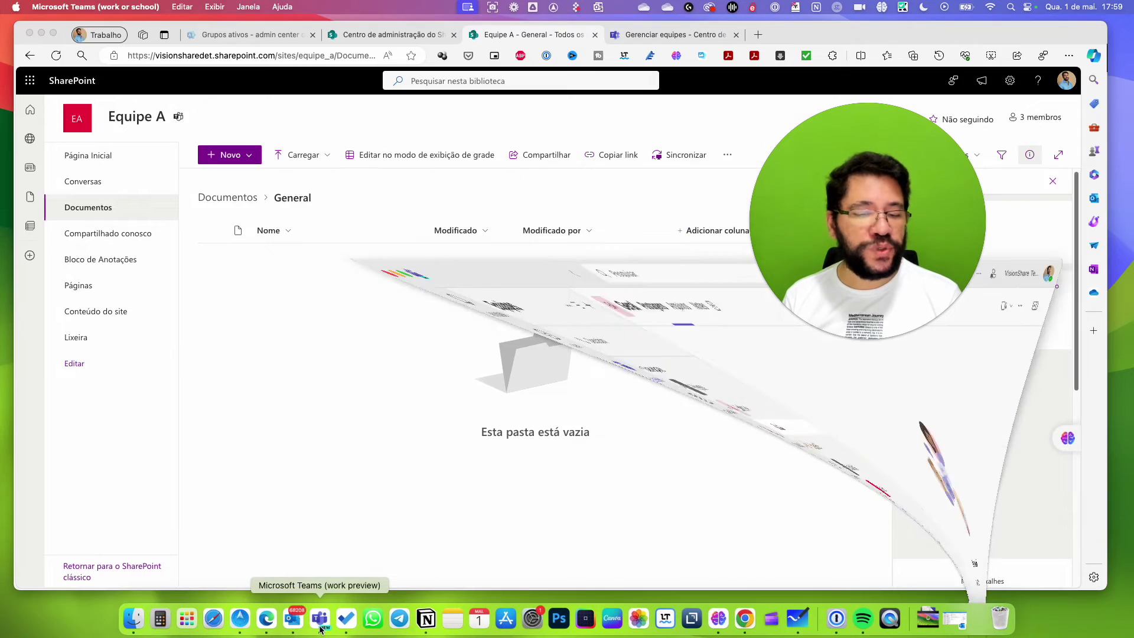
Show the Arquivos tab of Equipe A's Geral channel in Teams, then hide Teams.
left_click(117, 195)
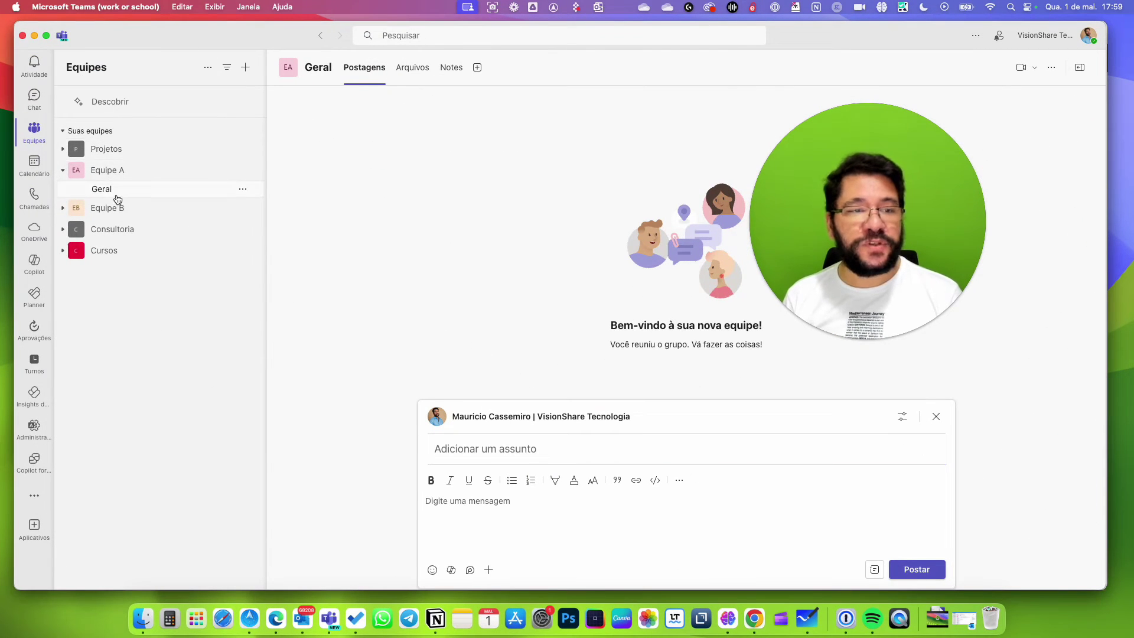
left_click(415, 68)
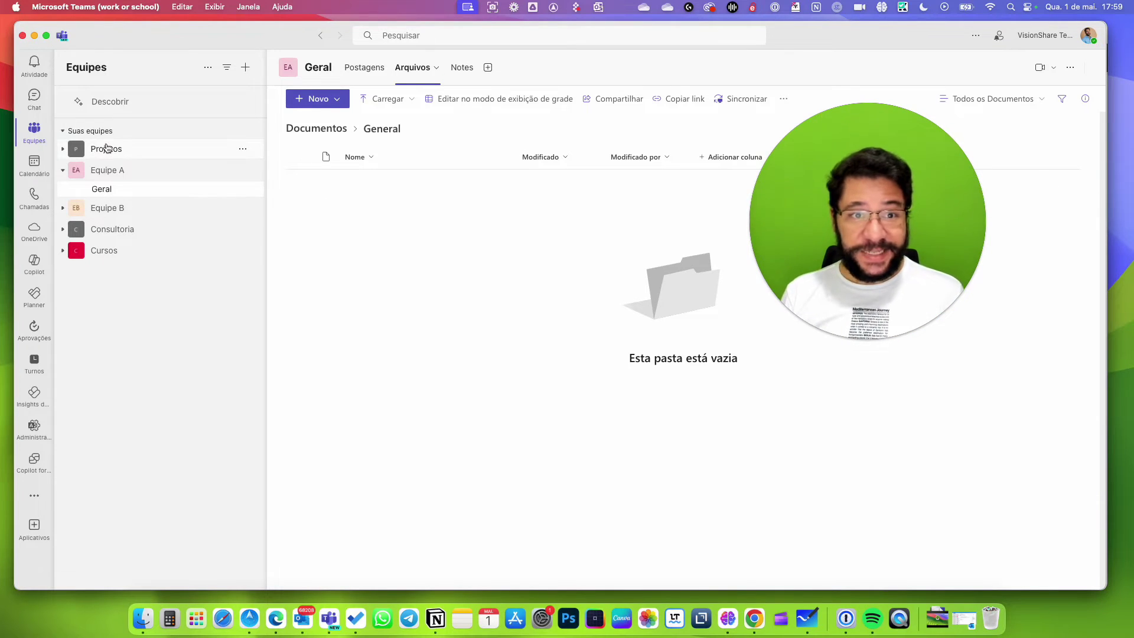
left_click(34, 36)
Close the To Do window and the Equipe A General folder page.
left_click(202, 91)
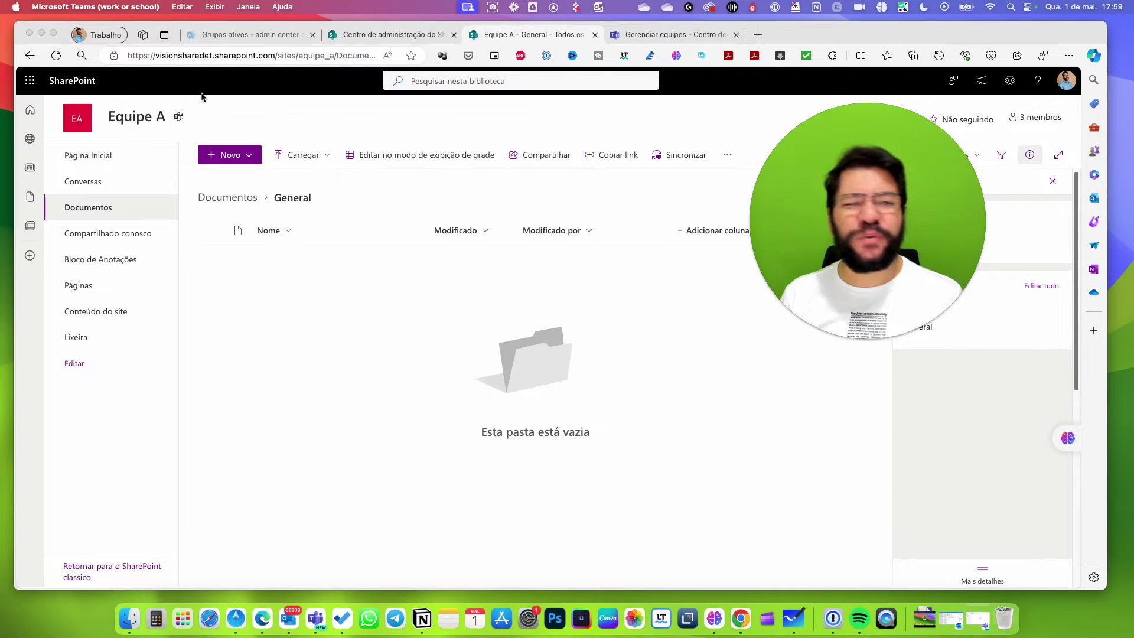
left_click(251, 369)
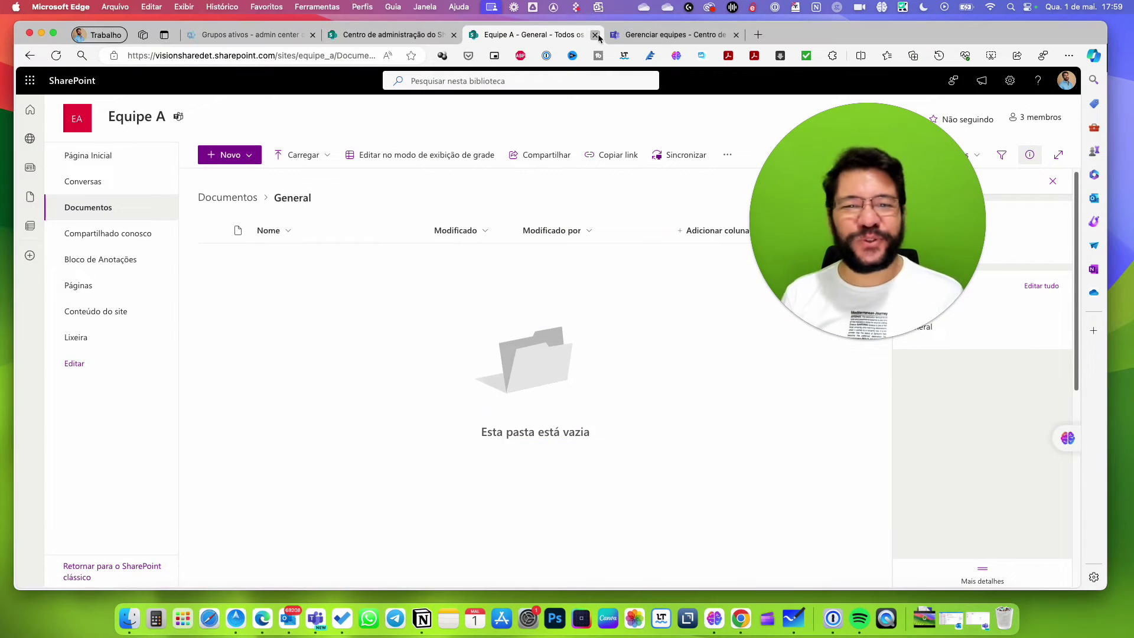
key("super+w")
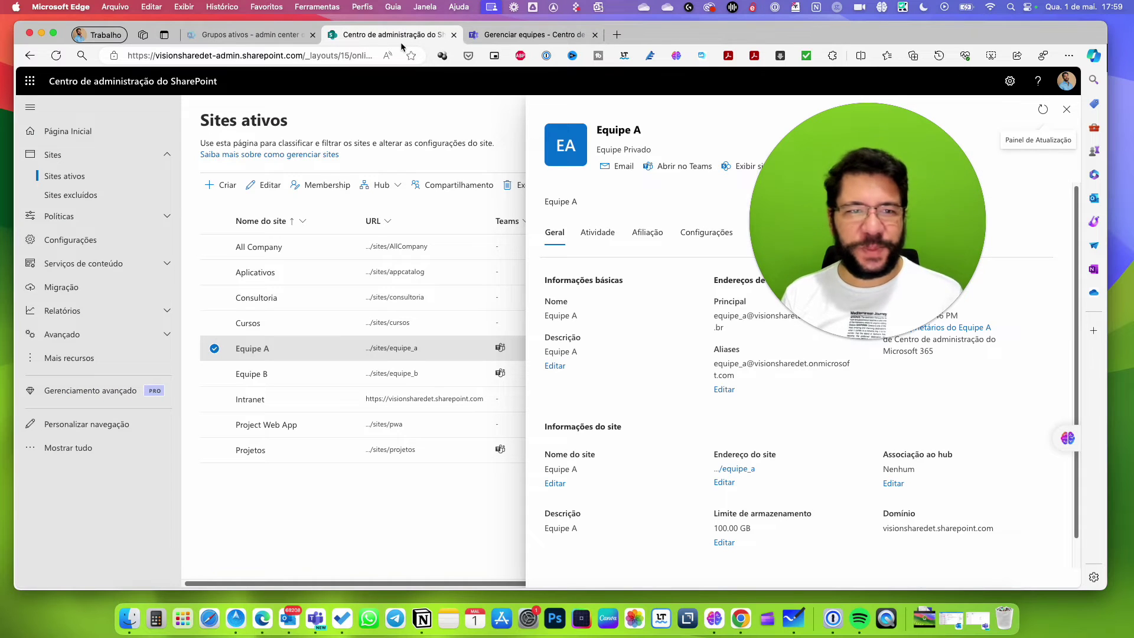
Compare the Microsoft 365 active groups, SharePoint site details and admin center team list, ending on Manage teams.
left_click(301, 39)
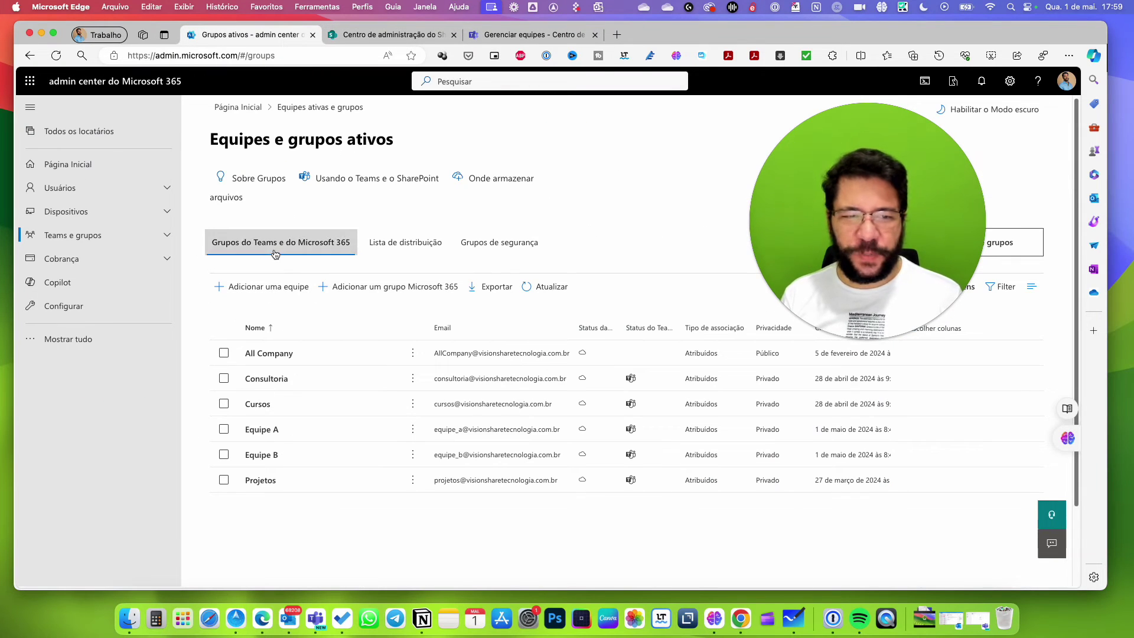
left_click(528, 34)
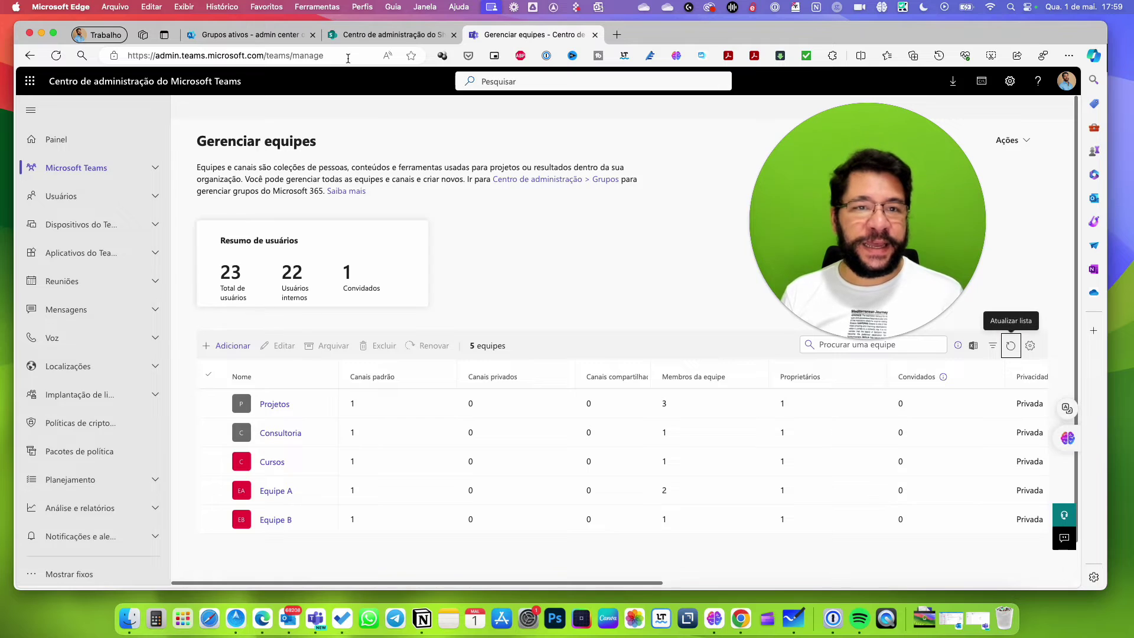
left_click(365, 37)
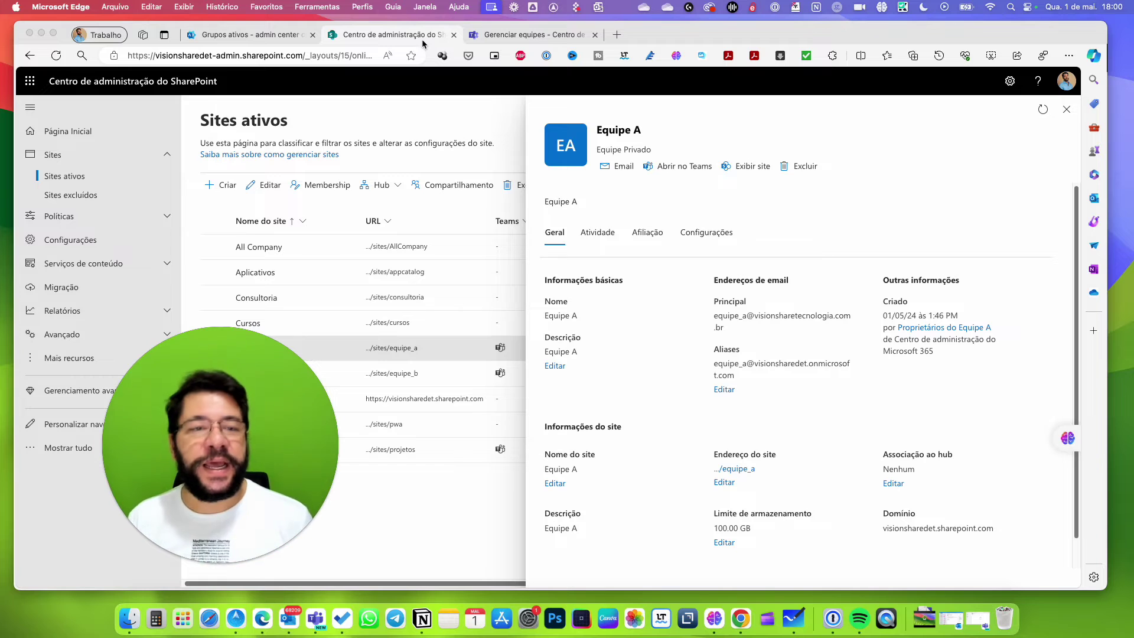
left_click(273, 37)
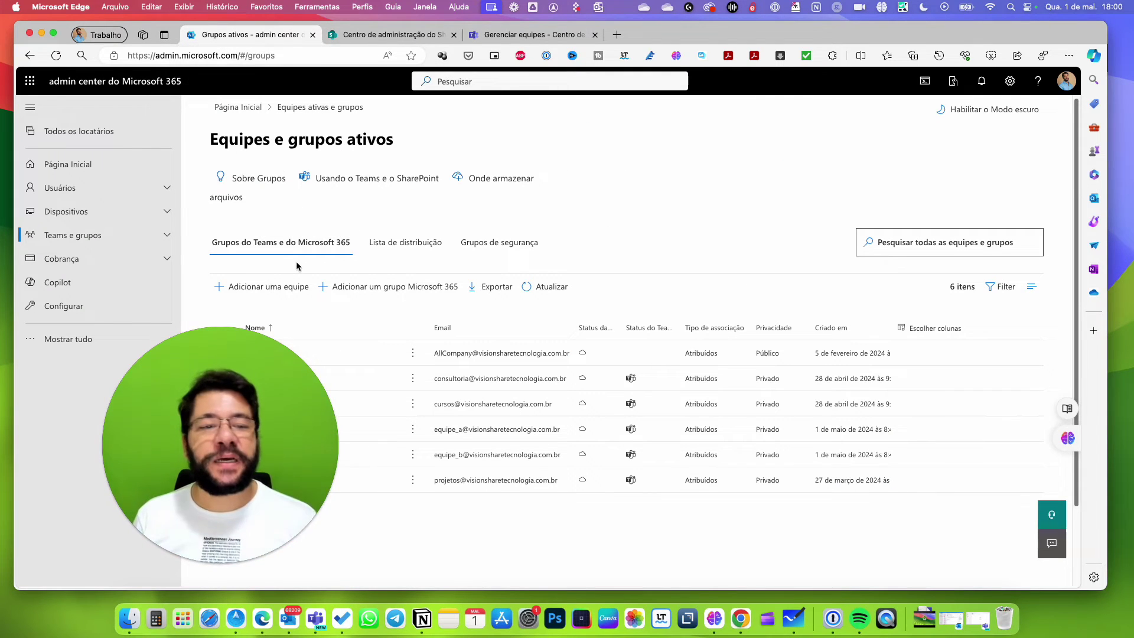
left_click(536, 38)
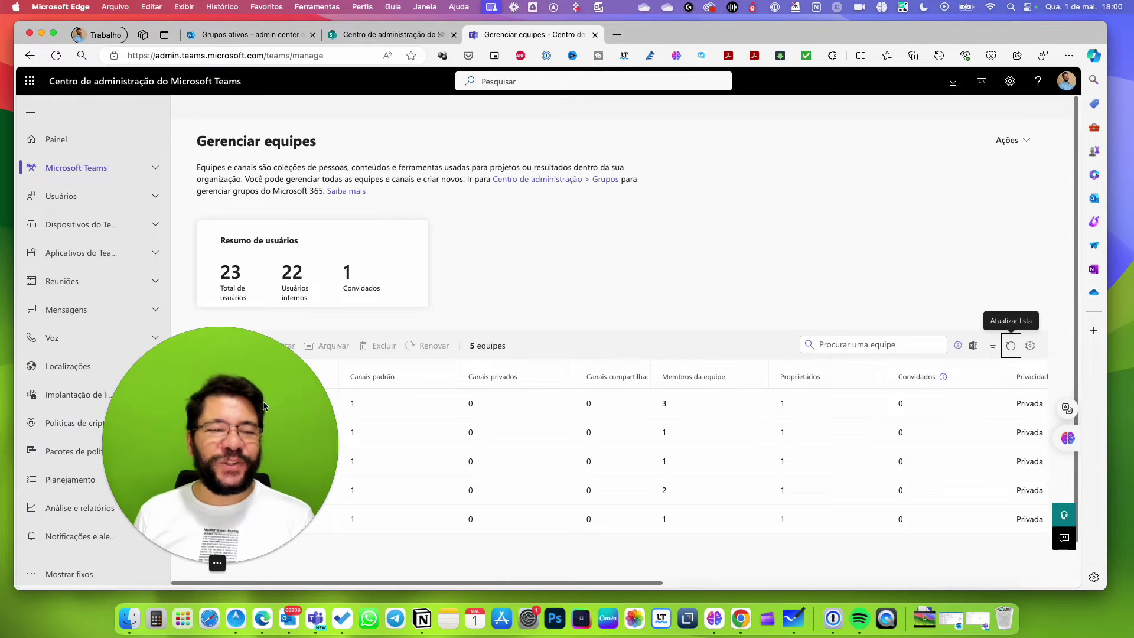
left_click_drag(251, 441, 966, 215)
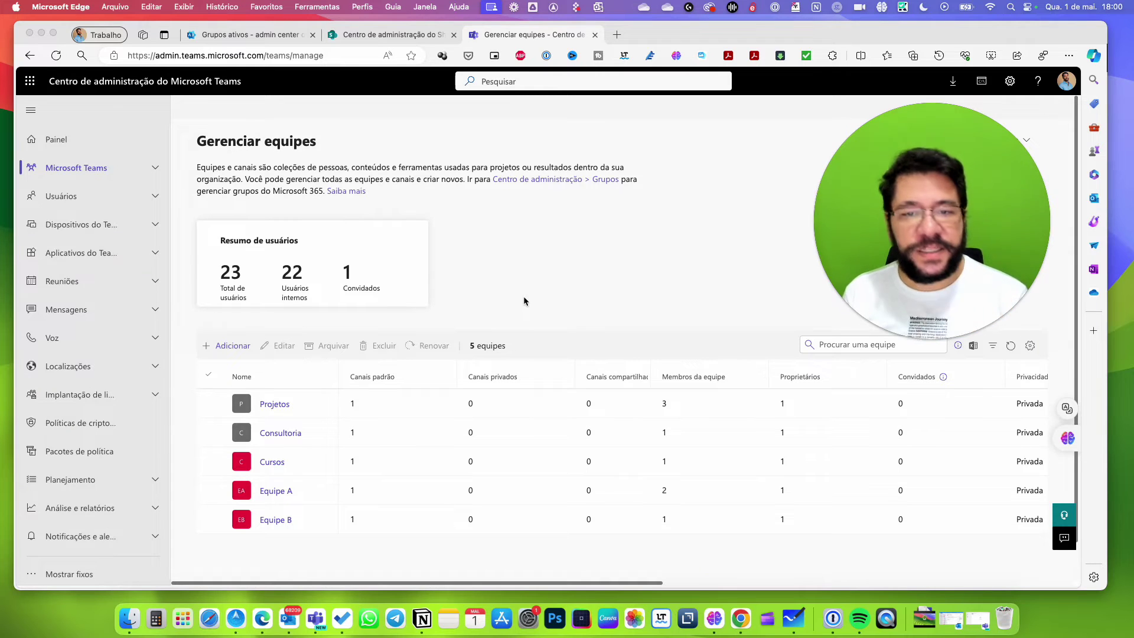
left_click_drag(851, 248, 722, 241)
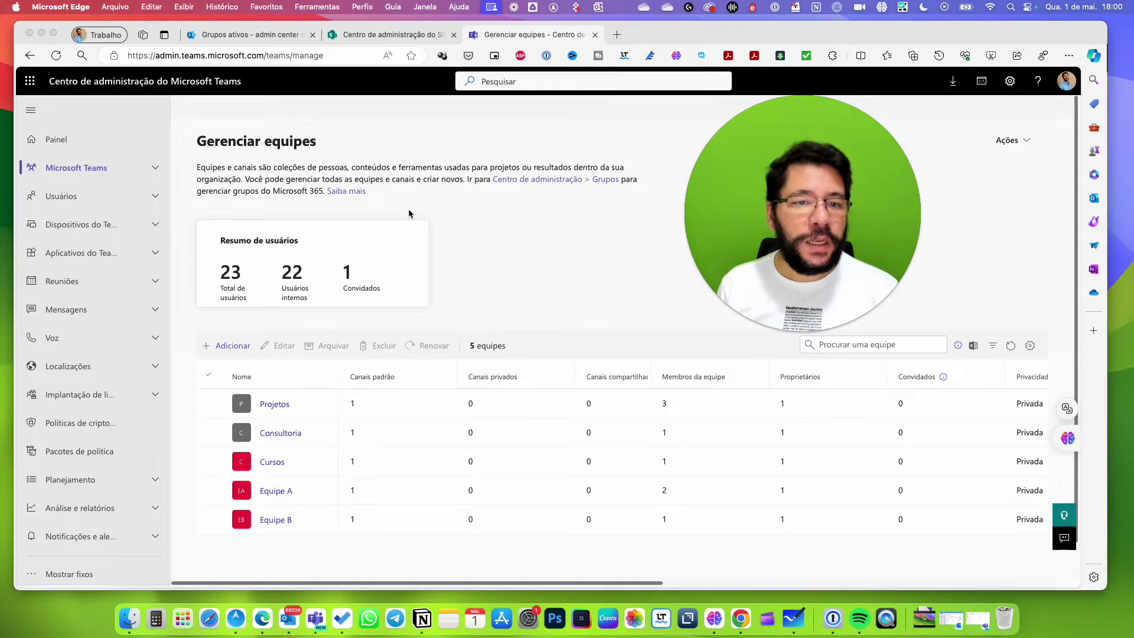
Open the Saiba mais teams and channels overview in a new tab and switch to it.
right_click(347, 191)
left_click(422, 124)
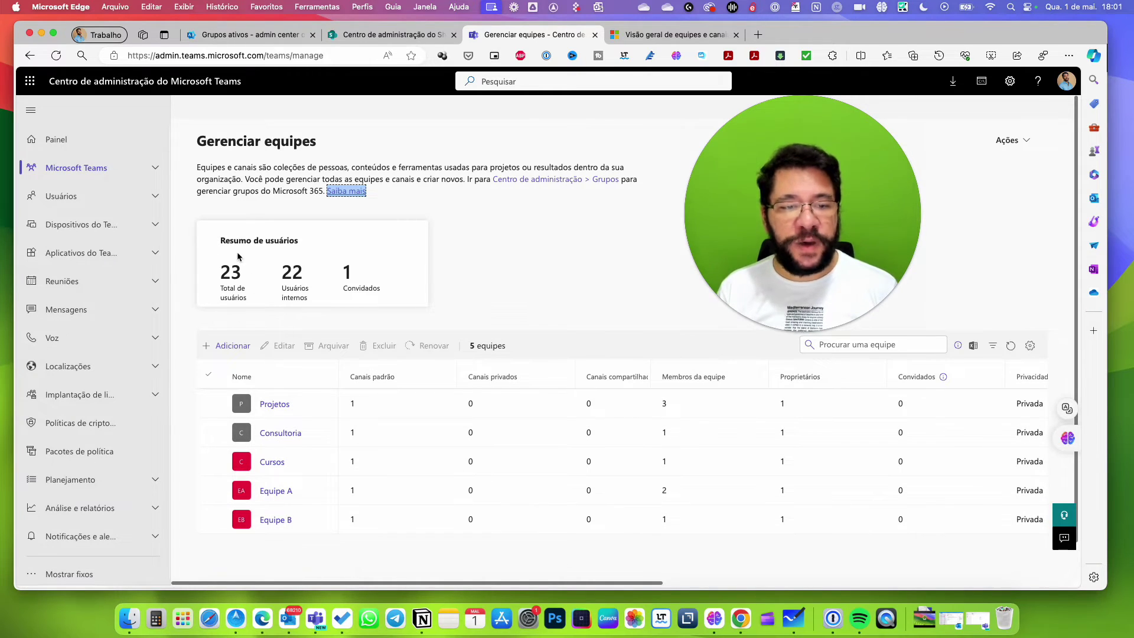
left_click_drag(317, 303, 284, 271)
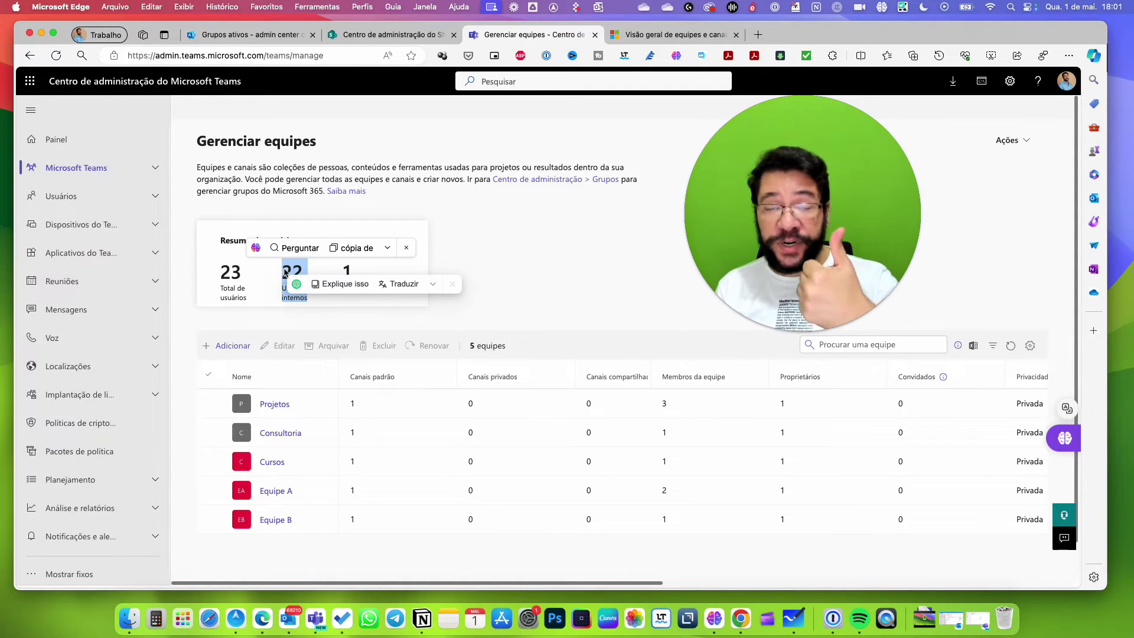
left_click(374, 234)
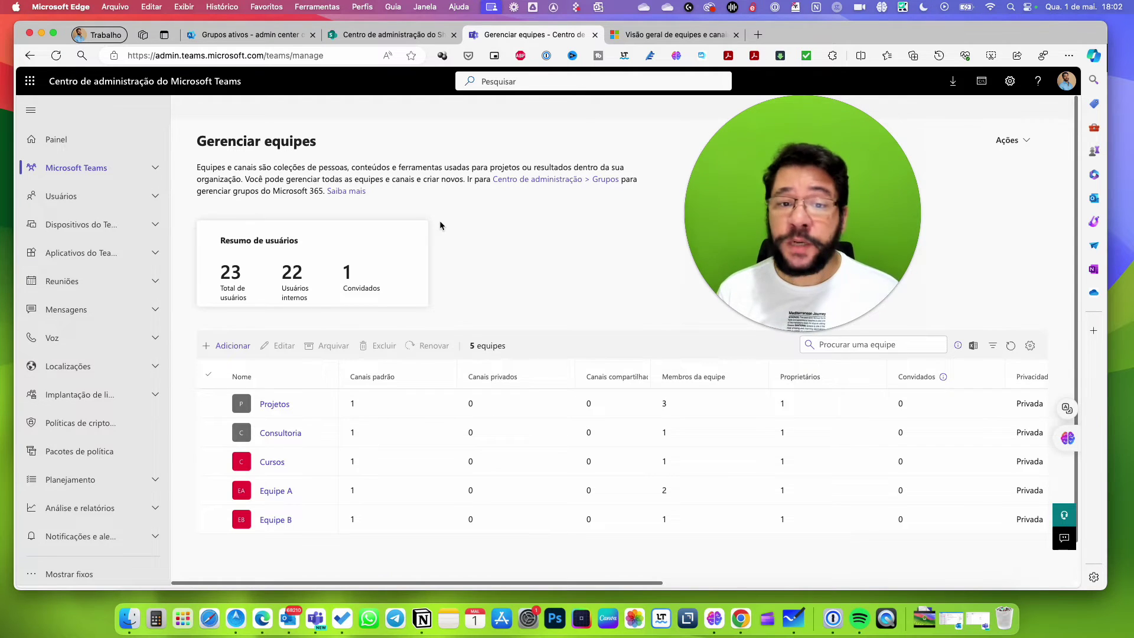
left_click(684, 38)
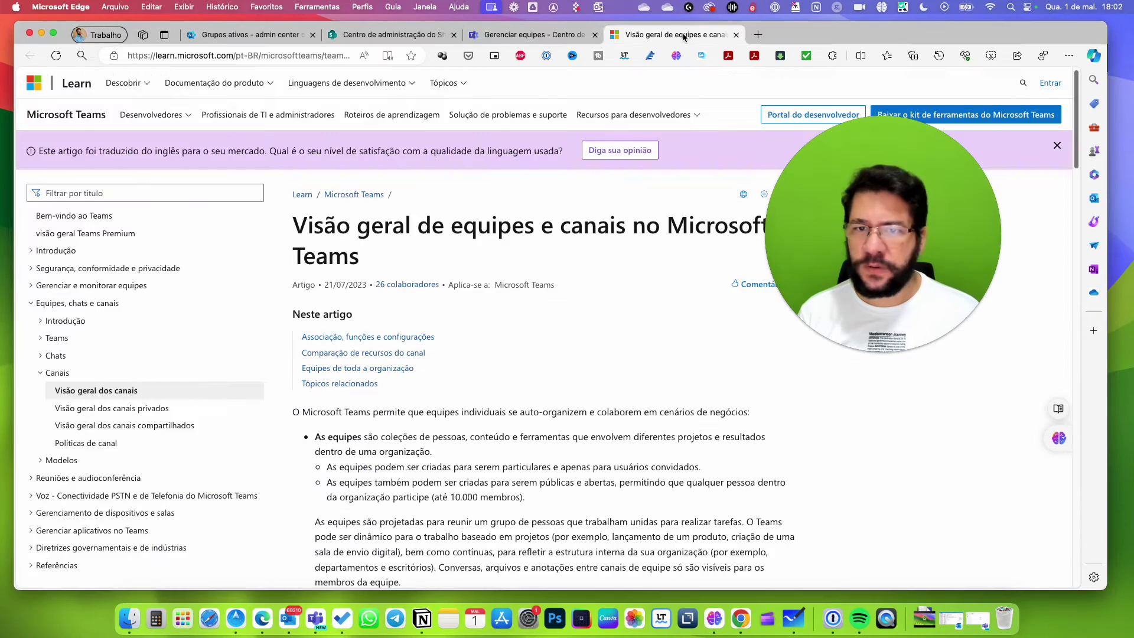
left_click(1058, 145)
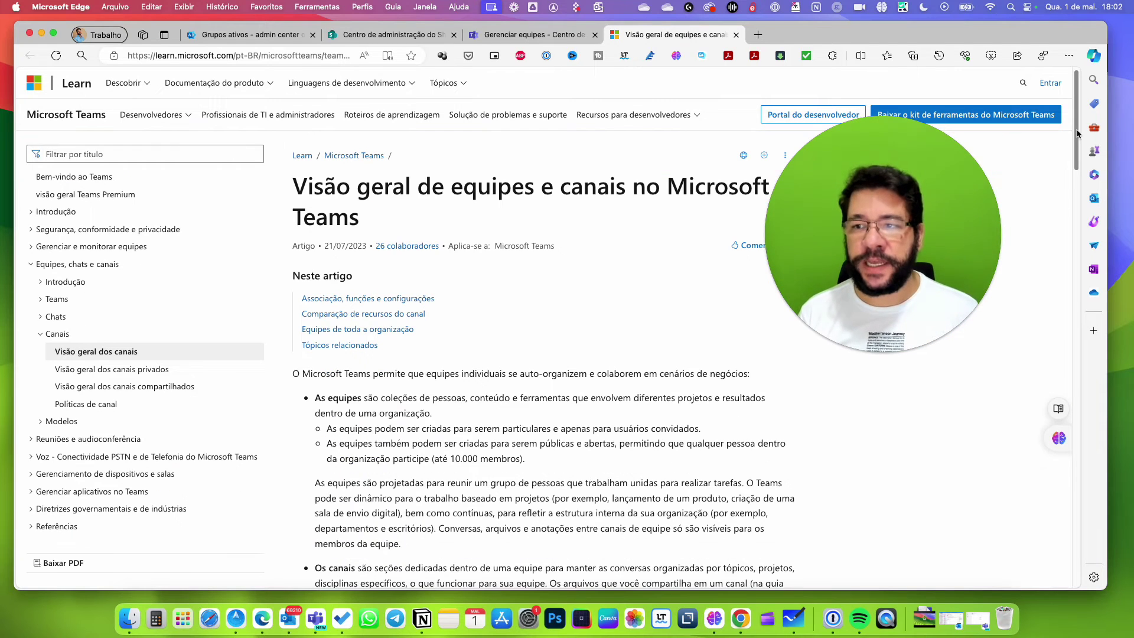
scroll(372, 274, "down", 5)
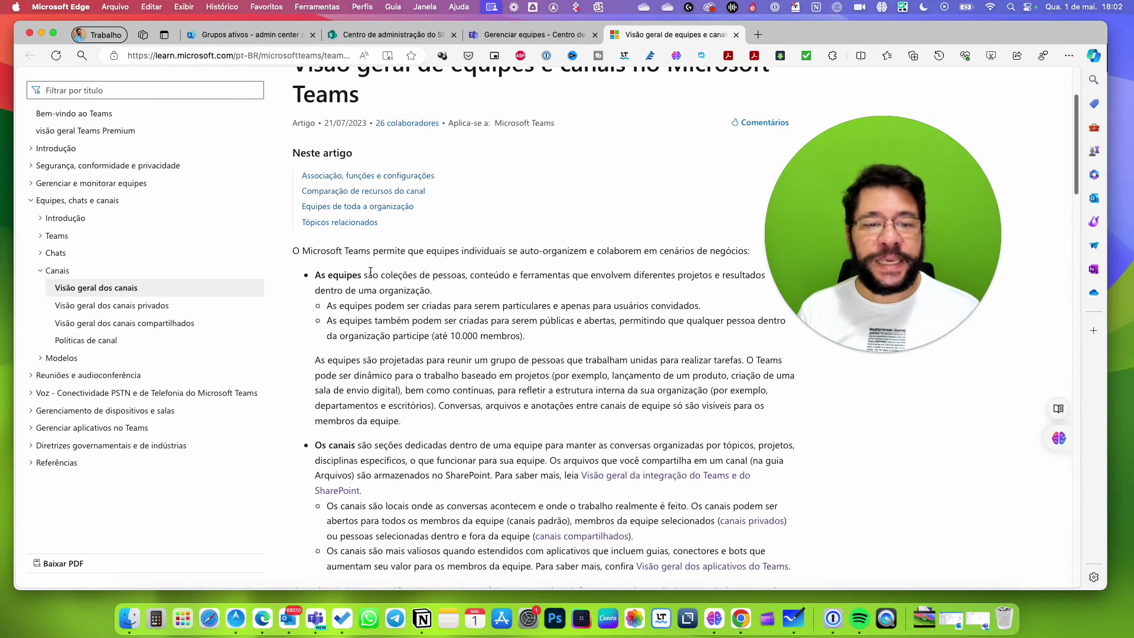
left_click_drag(881, 225, 924, 156)
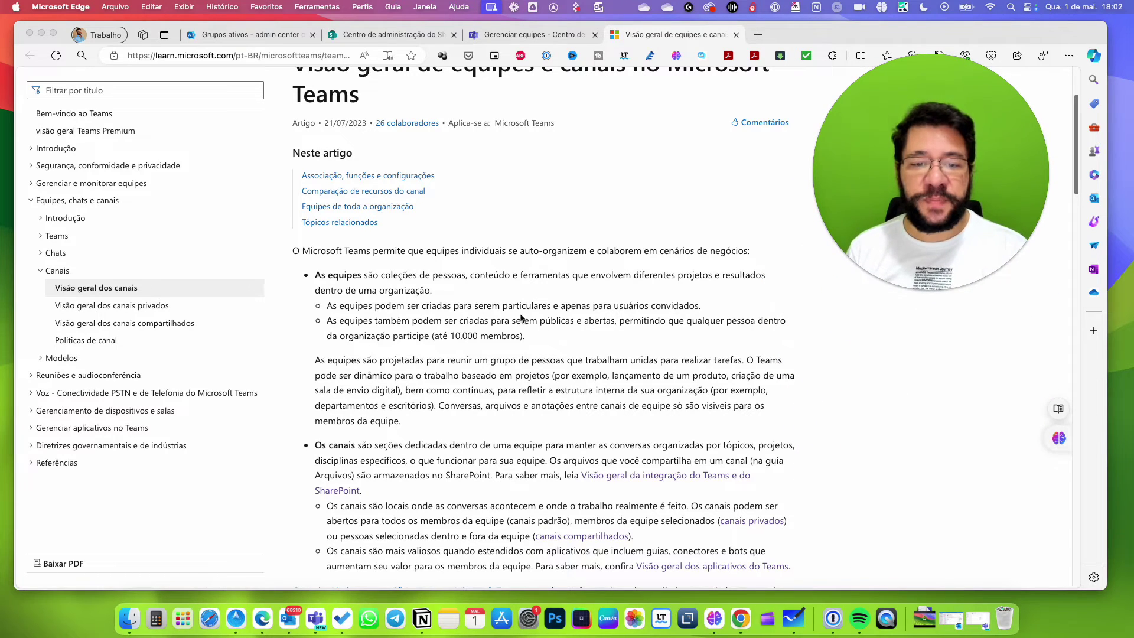
left_click(551, 311)
left_click_drag(503, 306, 548, 307)
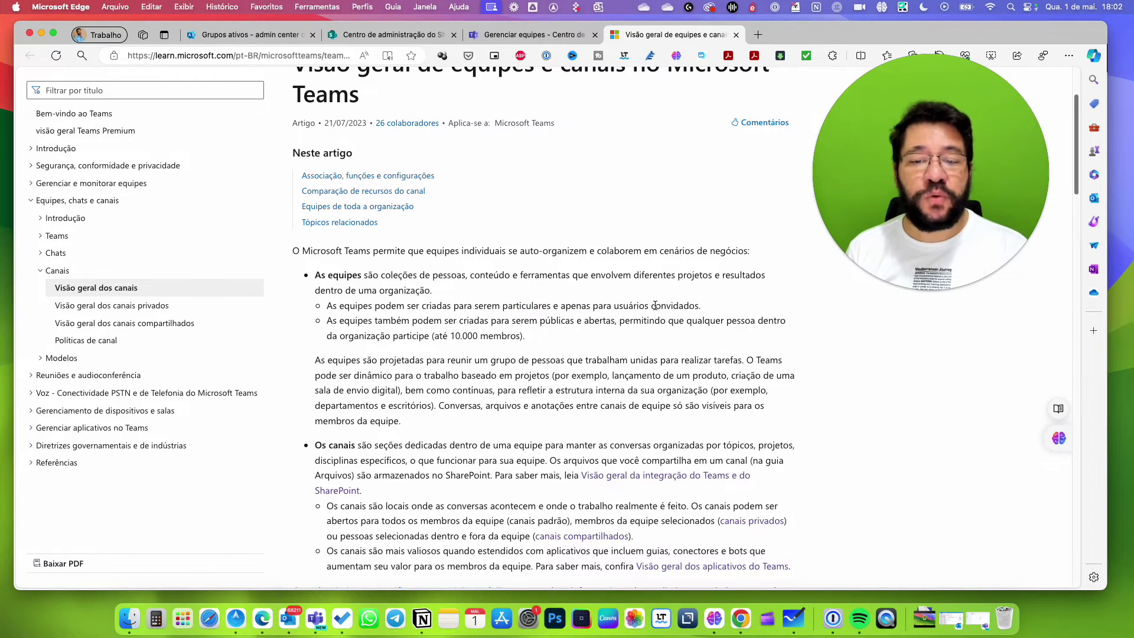
left_click_drag(651, 306, 699, 306)
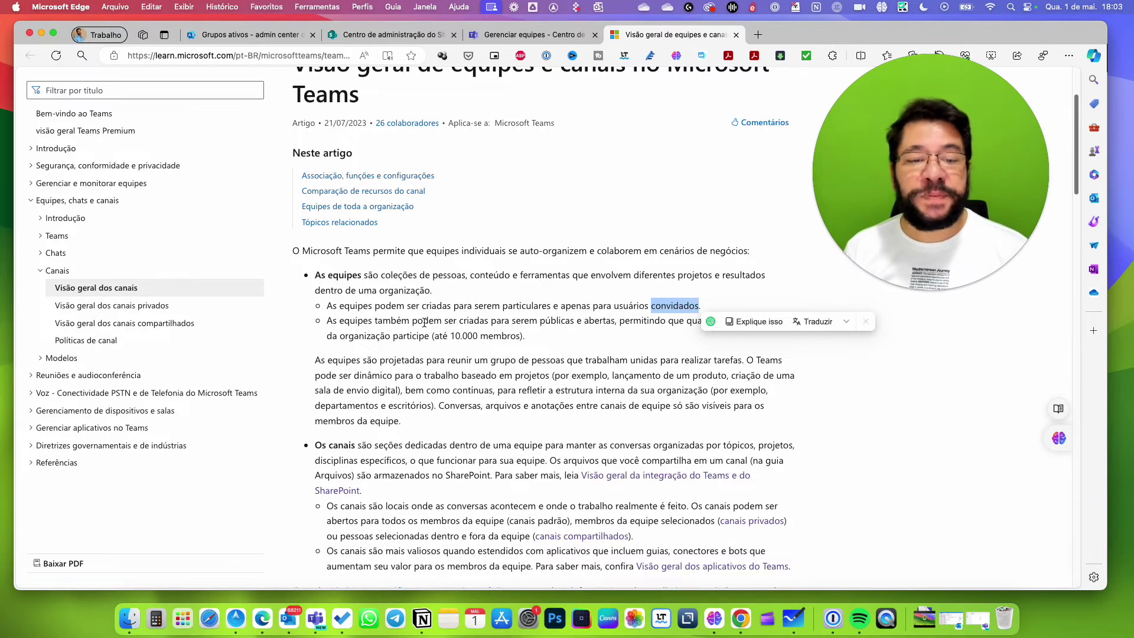
left_click(544, 333)
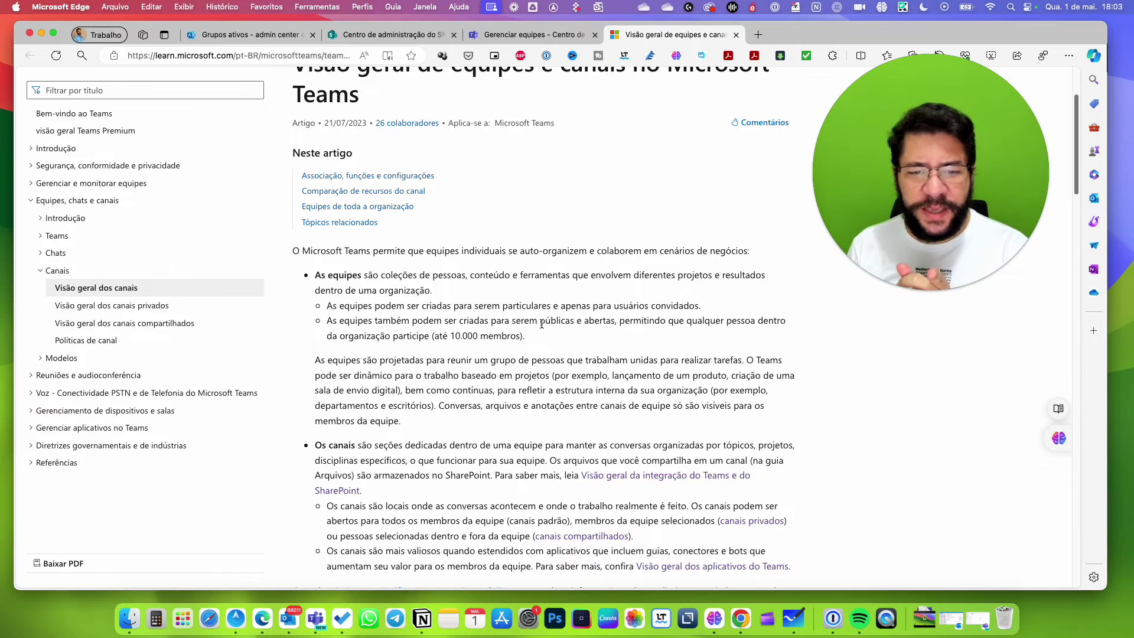
left_click_drag(542, 323, 616, 322)
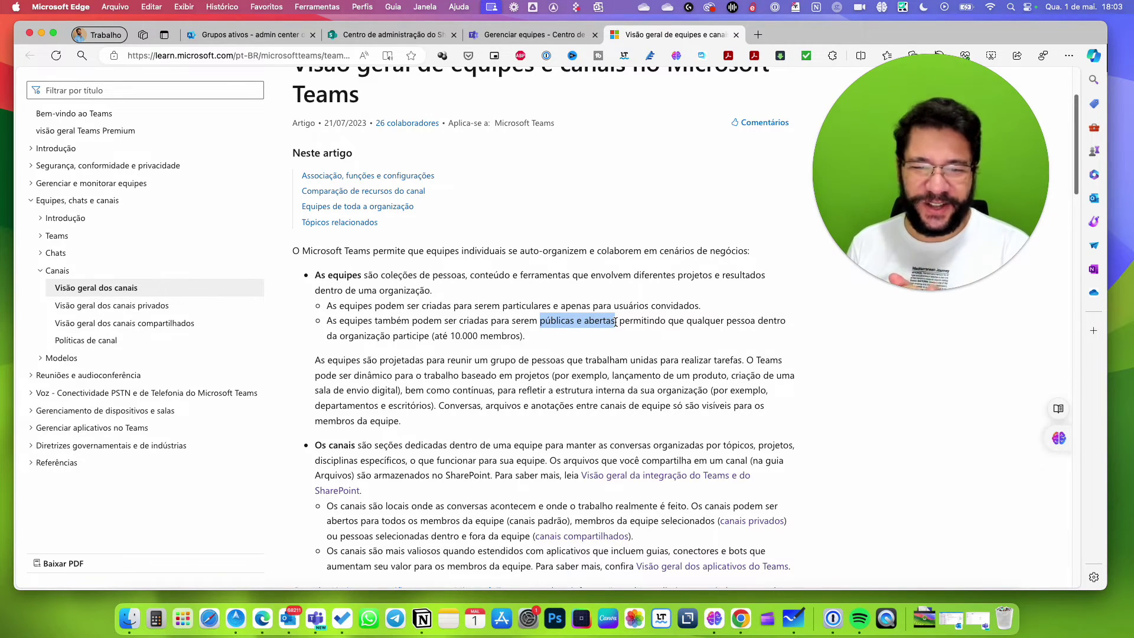
left_click(605, 285)
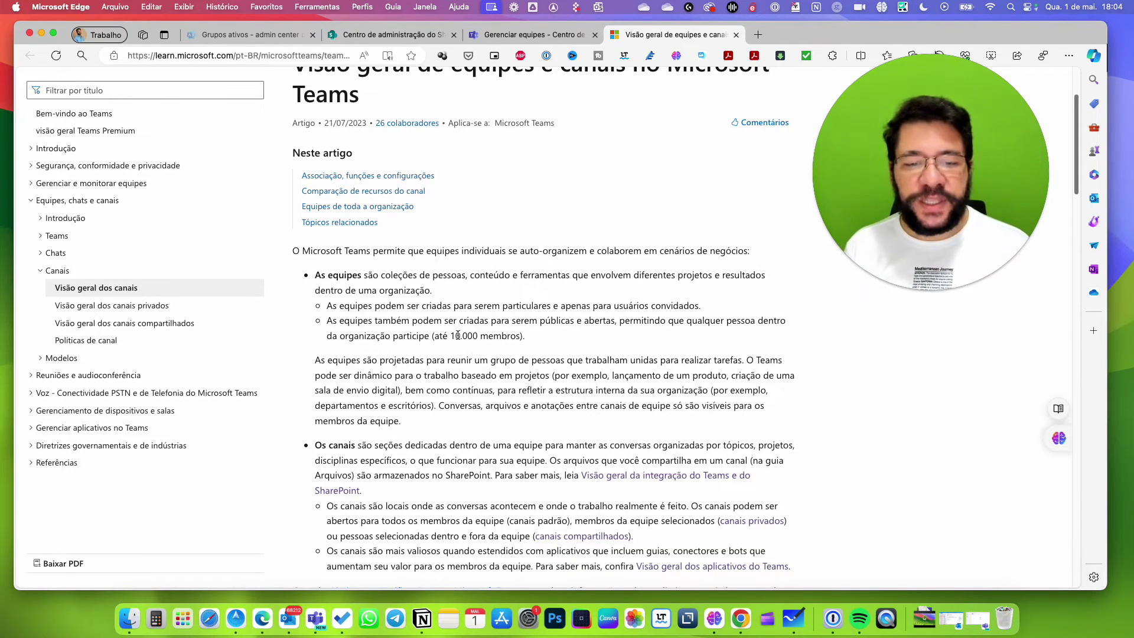
left_click_drag(450, 336, 516, 335)
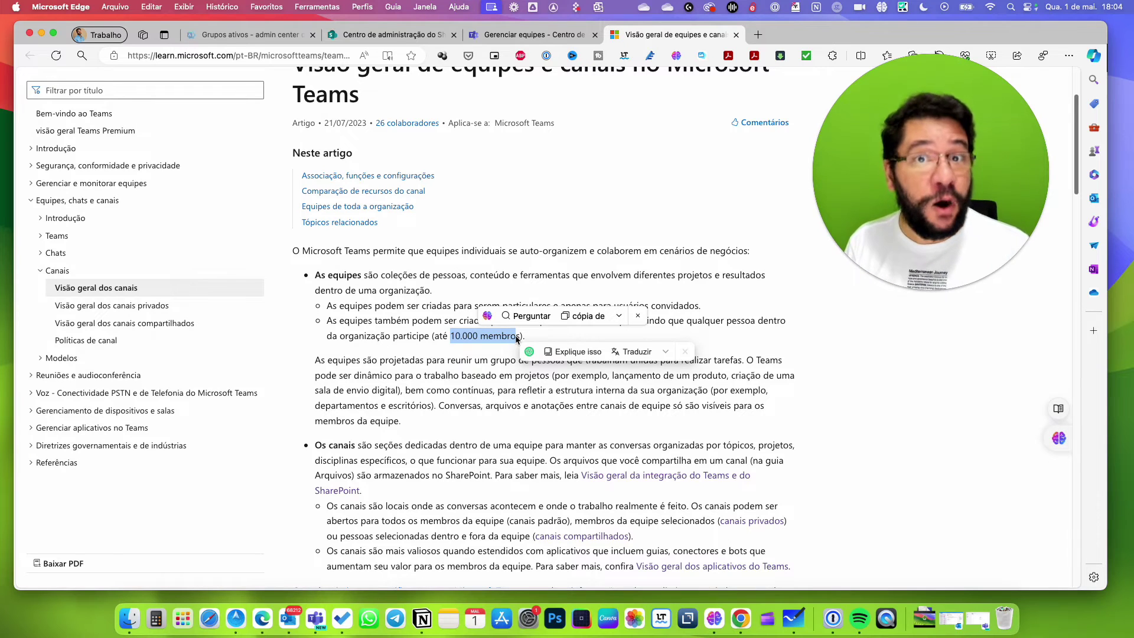
left_click(464, 356)
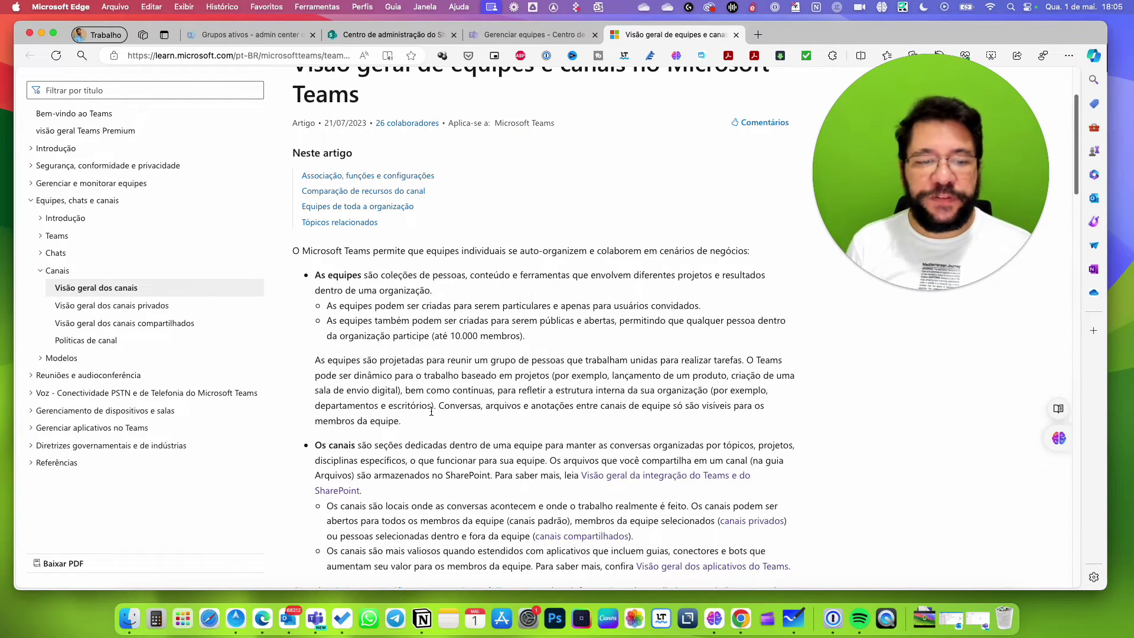
Highlight 'escritórios' in the Learn article, scroll to the top, and return to Manage teams.
left_click_drag(388, 405, 433, 405)
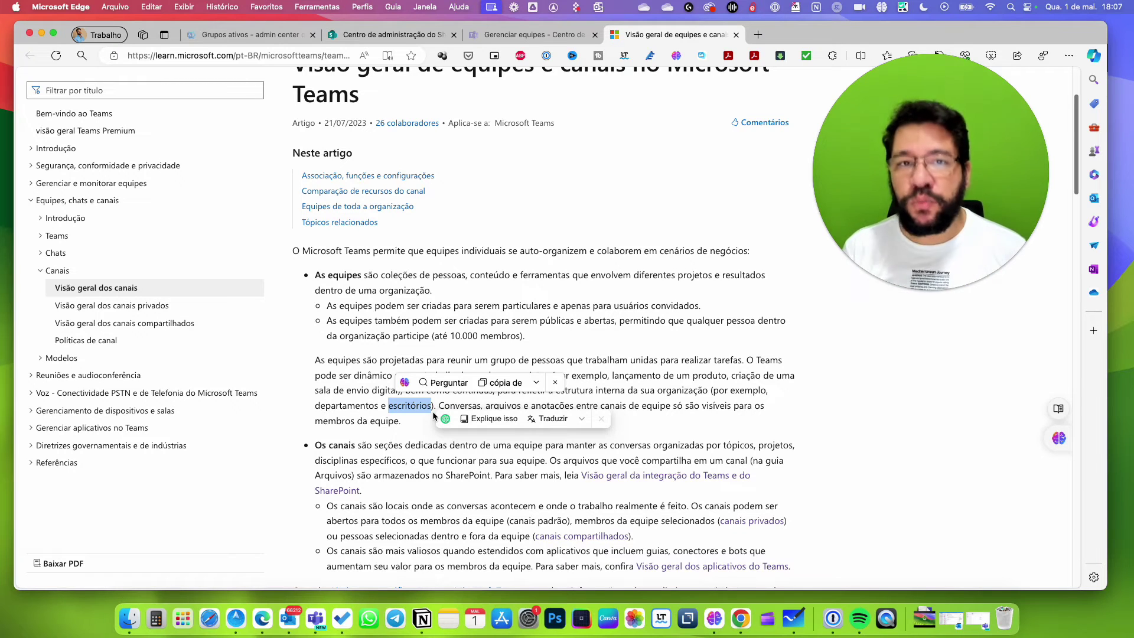
left_click(784, 430)
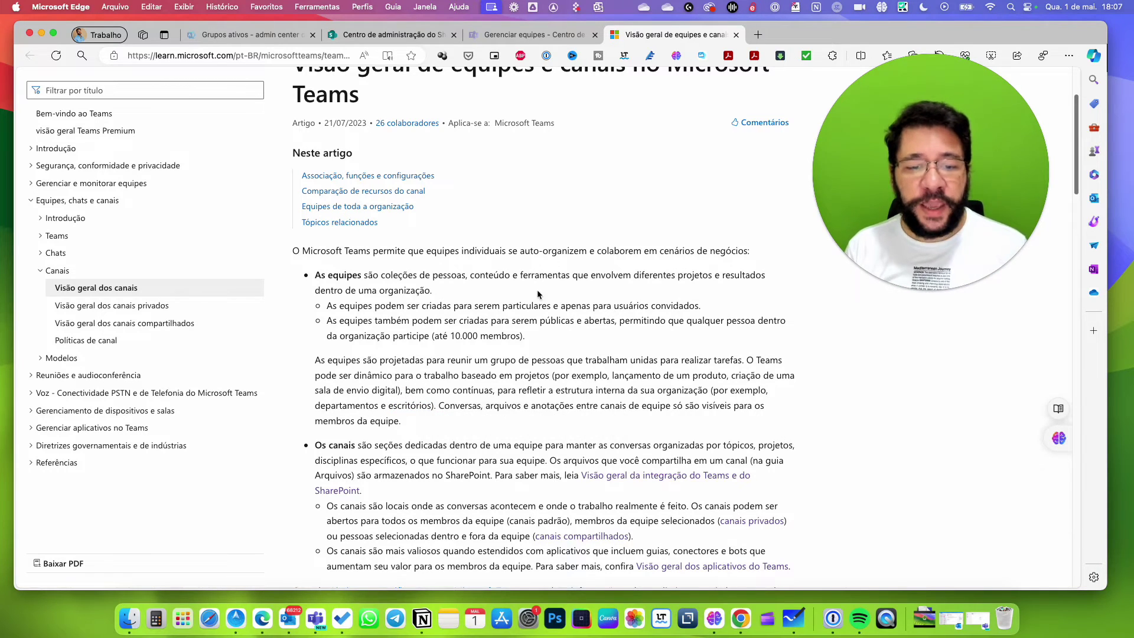
left_click_drag(1072, 165, 1083, 105)
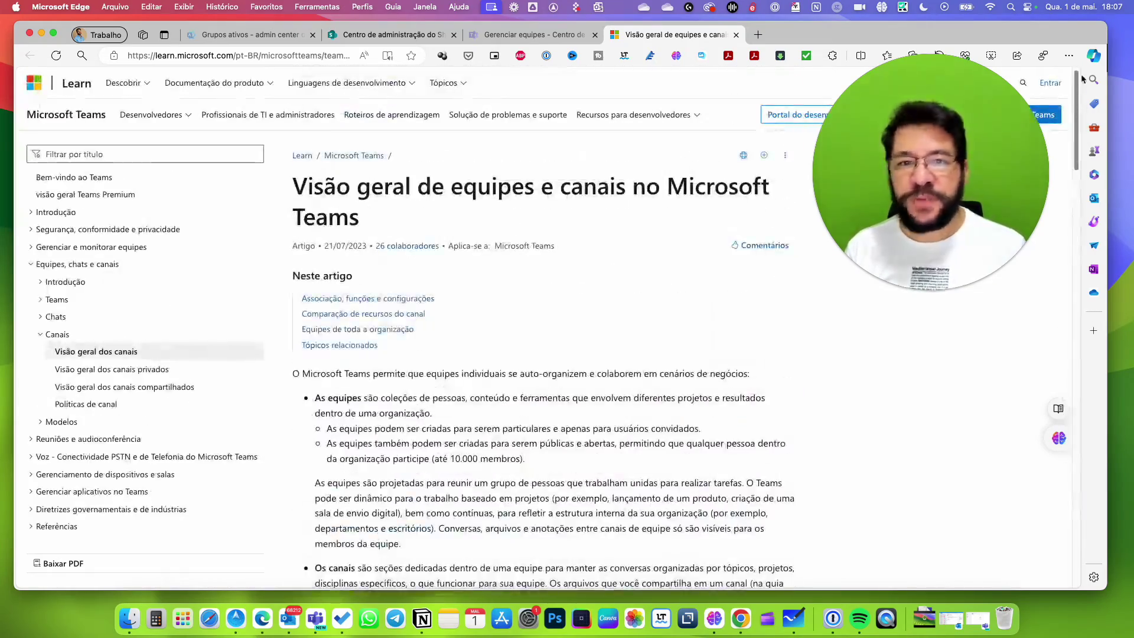
left_click(517, 37)
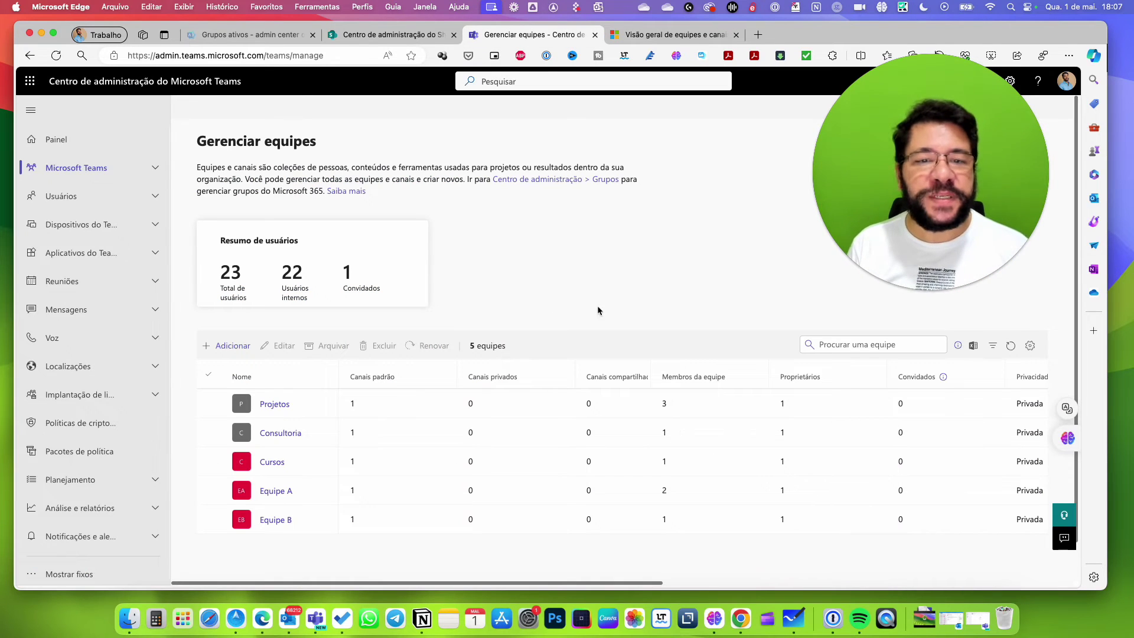
Close the Learn article and open the Projetos team's details page.
left_click(736, 35)
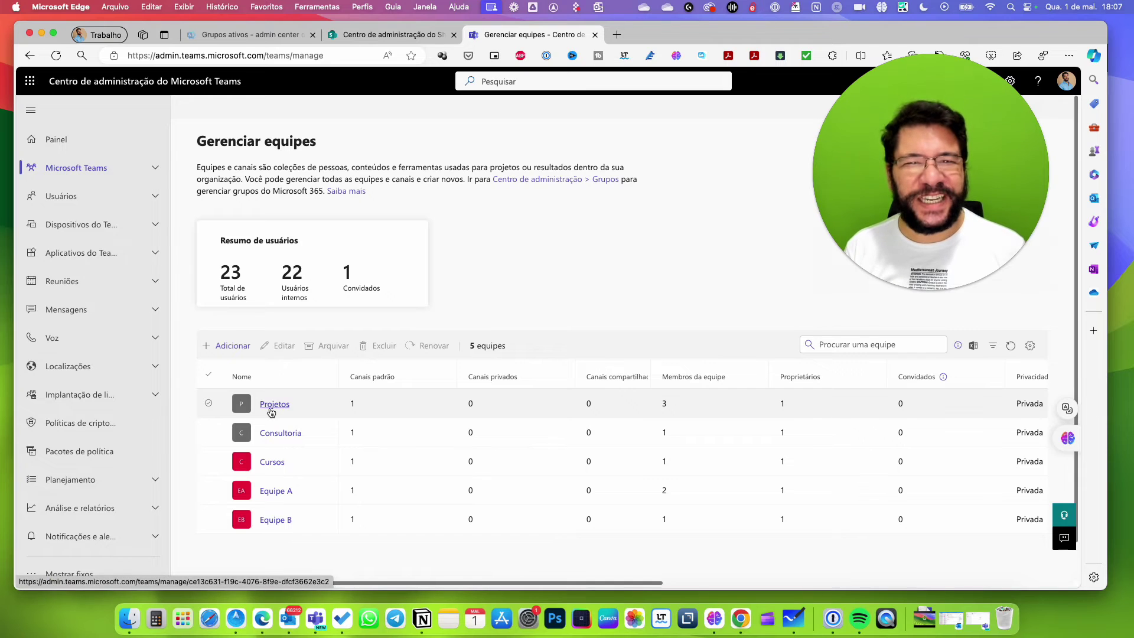
left_click(271, 408)
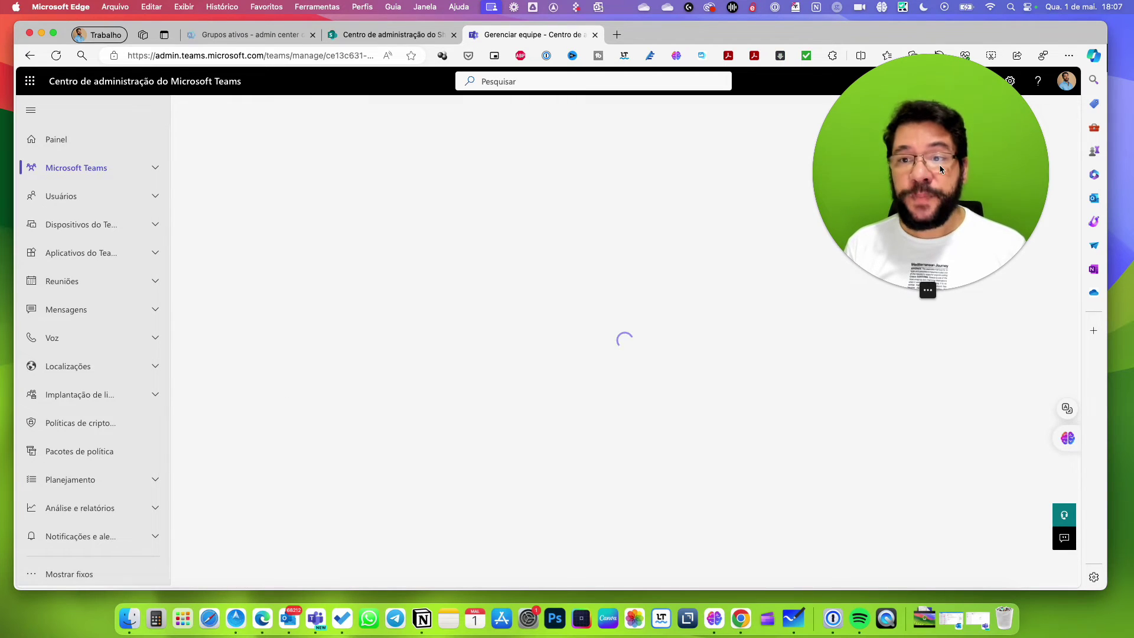
left_click_drag(912, 135, 961, 96)
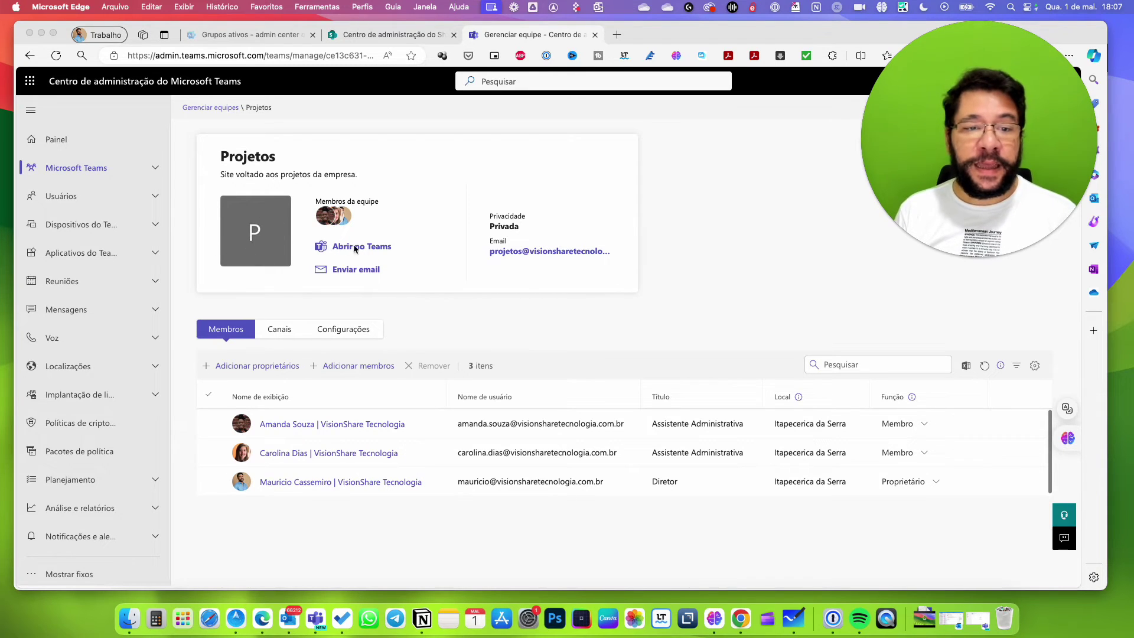
Check the Projetos team's Geral channel in the Teams desktop app, then hide Teams.
left_click(394, 219)
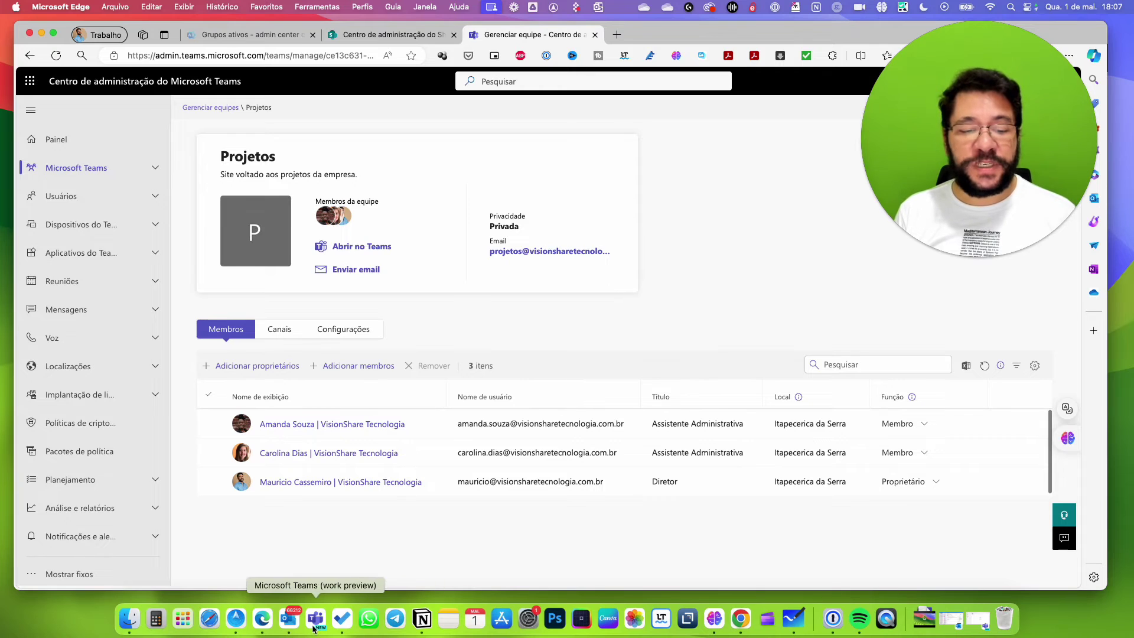
left_click(316, 619)
left_click(105, 149)
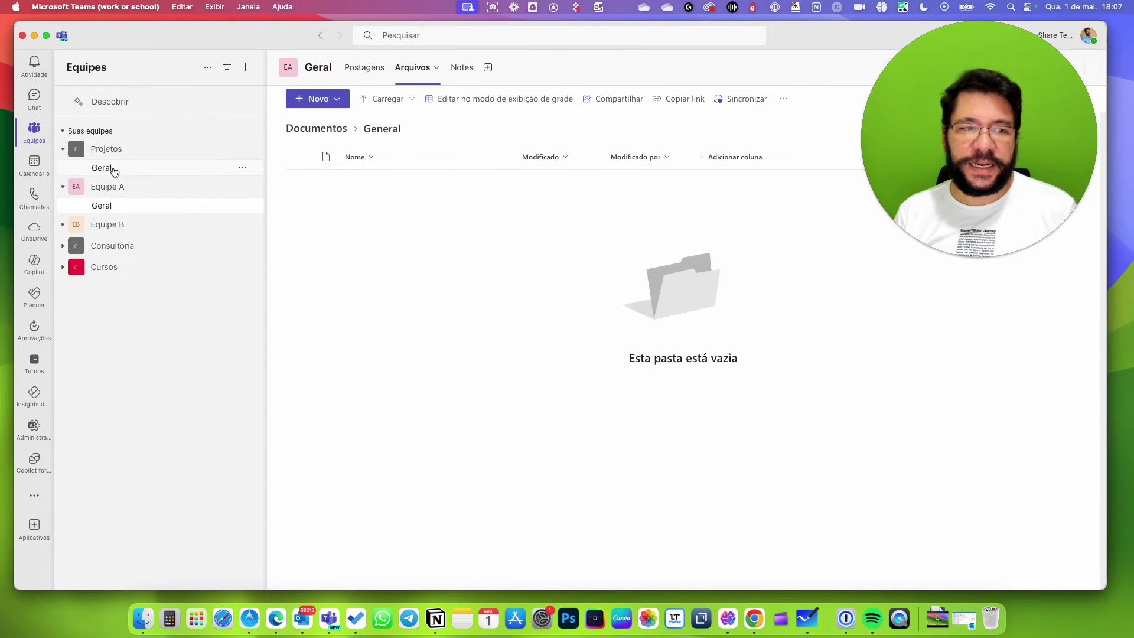
left_click(103, 169)
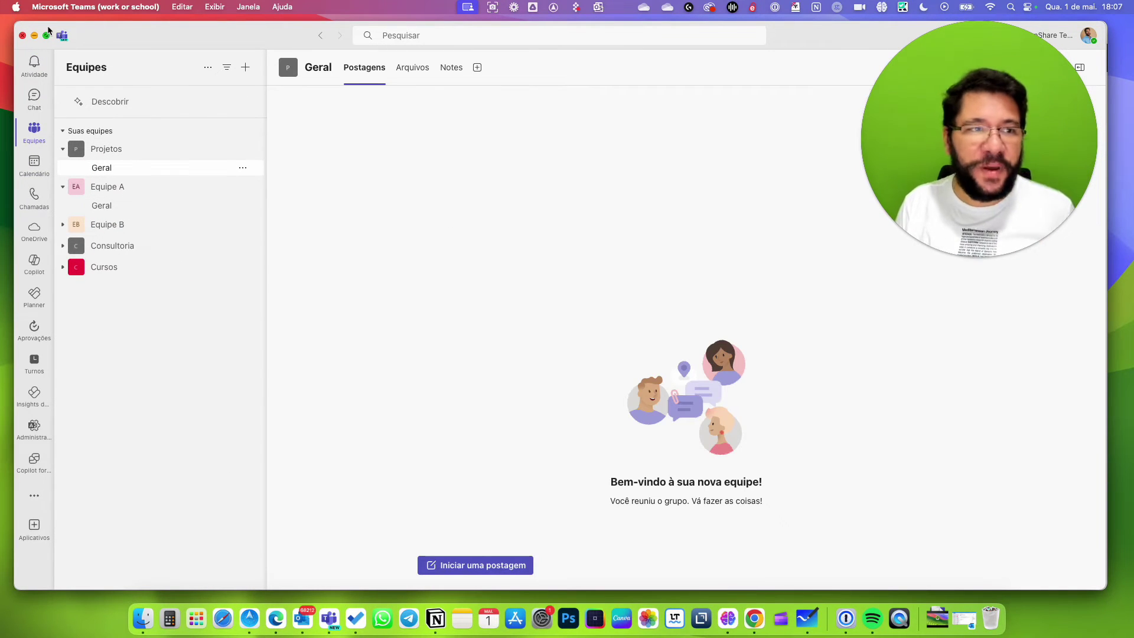
left_click(34, 35)
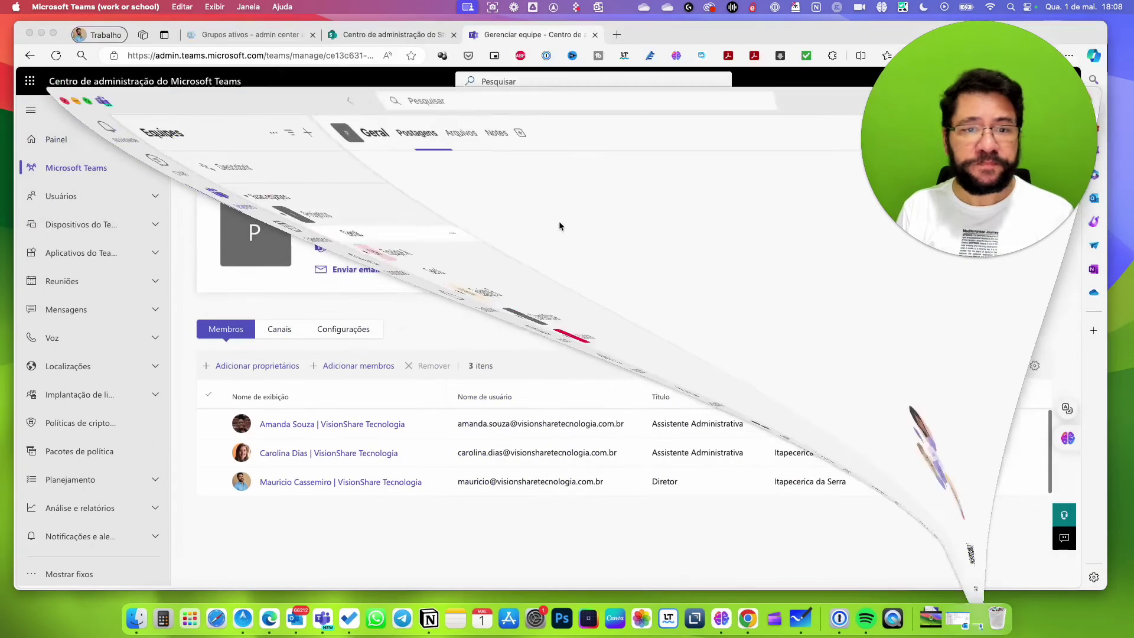
left_click(354, 273)
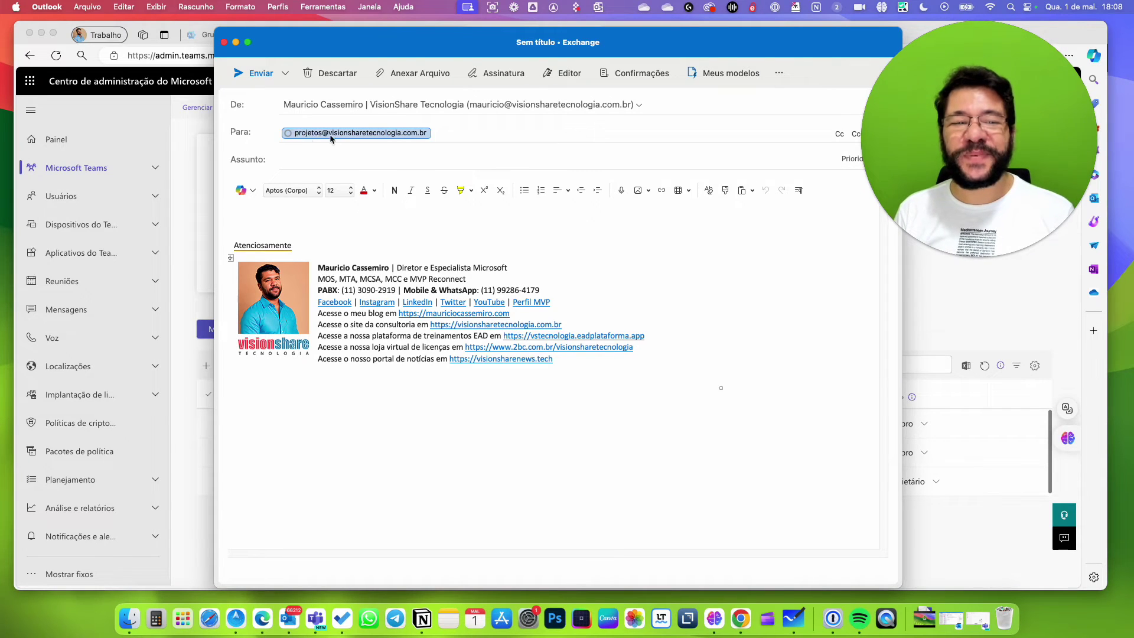
left_click(224, 42)
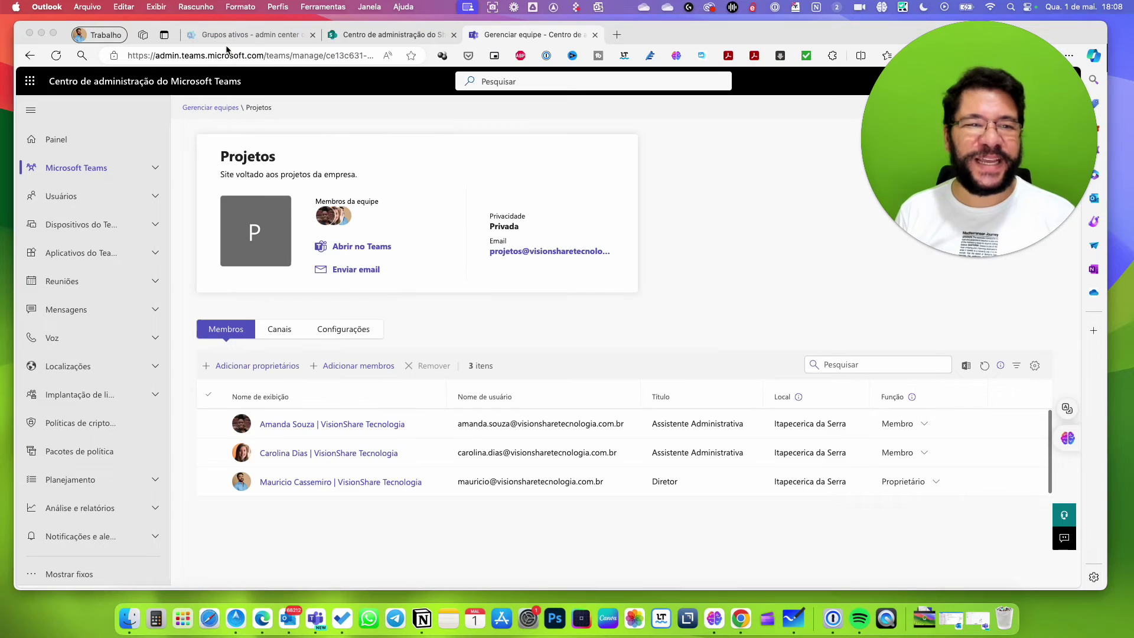
Select the Projetos team's first member in admin center, then switch to Microsoft Whiteboard.
left_click(493, 231)
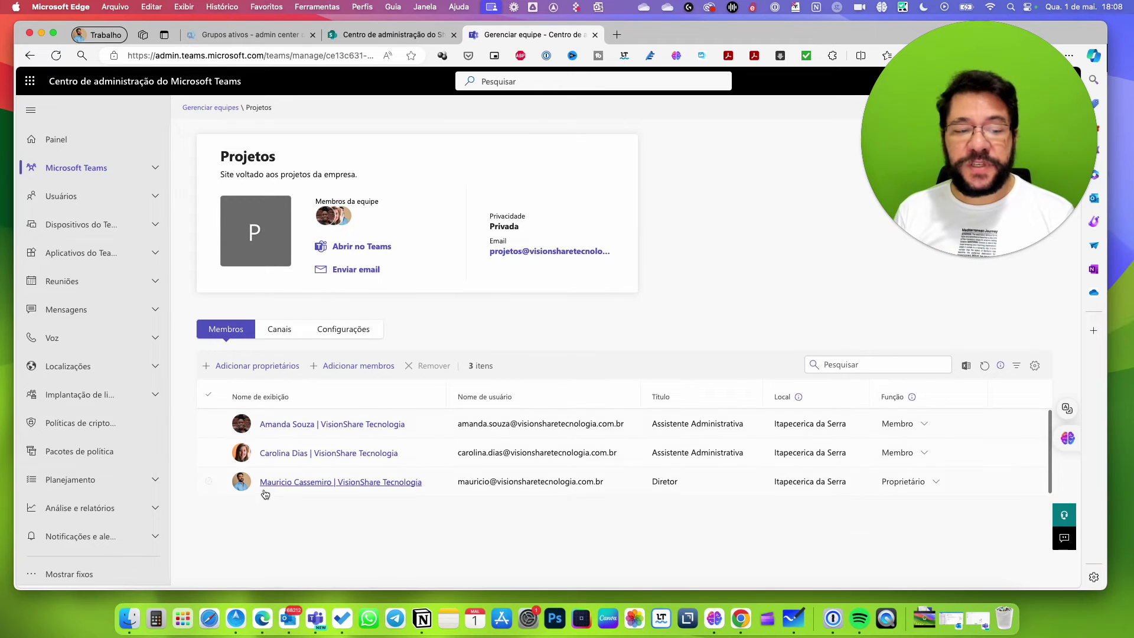
left_click(209, 424)
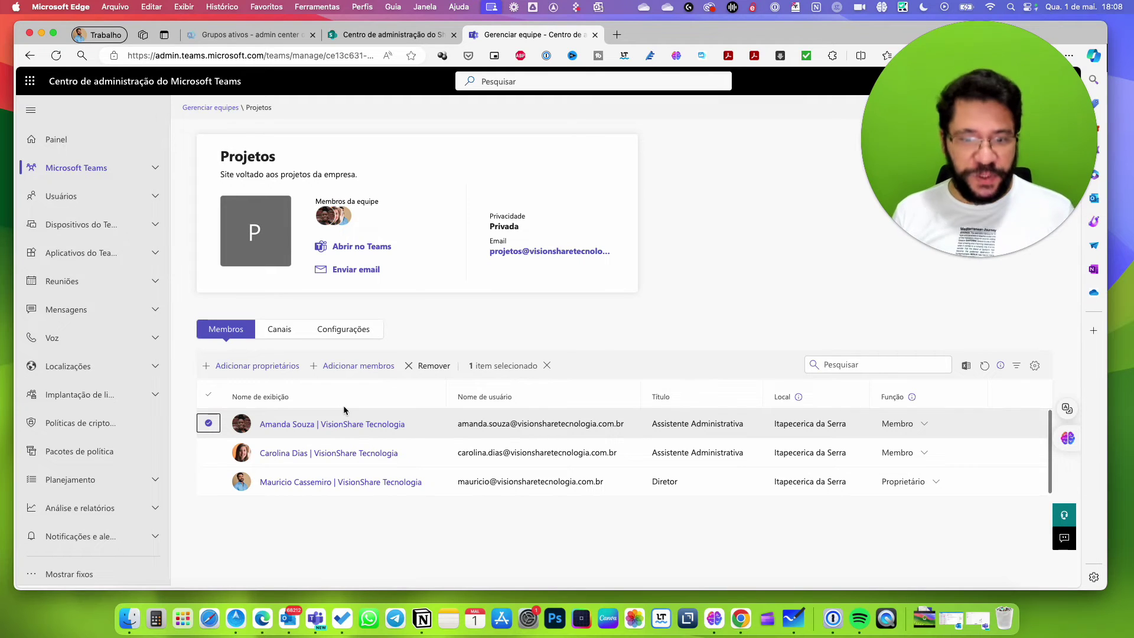
key("super+Tab")
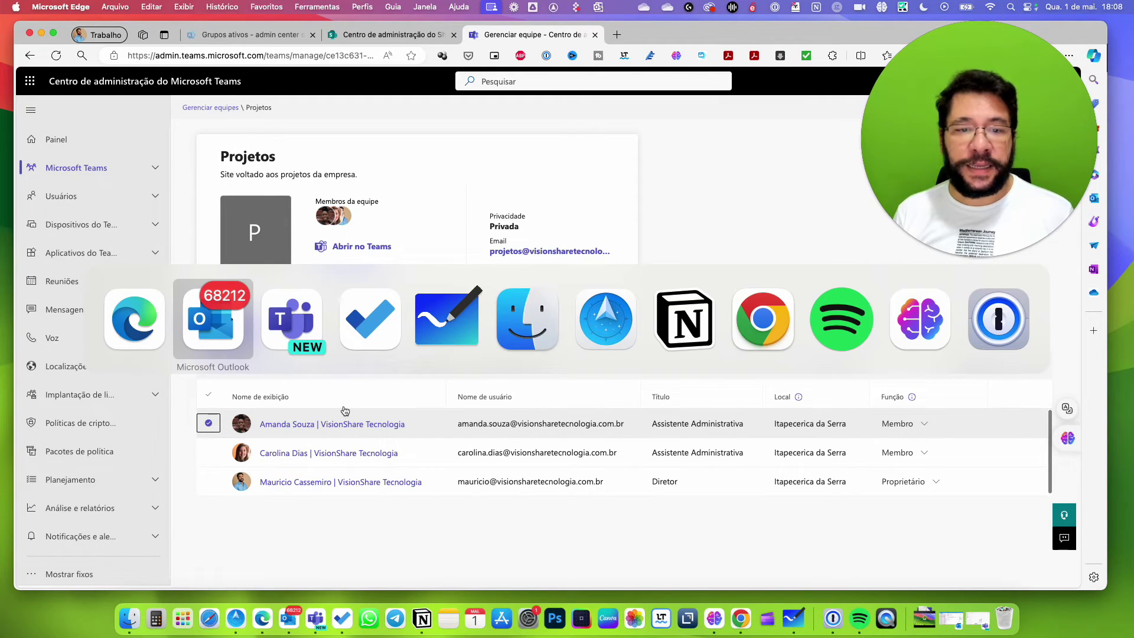
key("super+Tab")
key("super+Tab")
key("super+Tab")
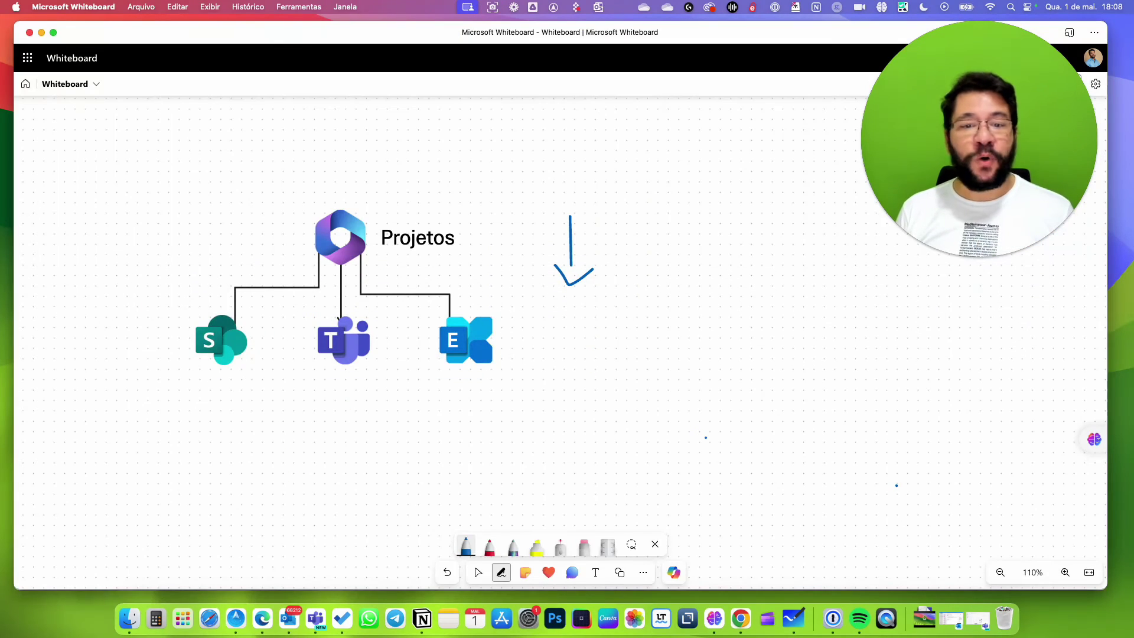
key("super+Tab")
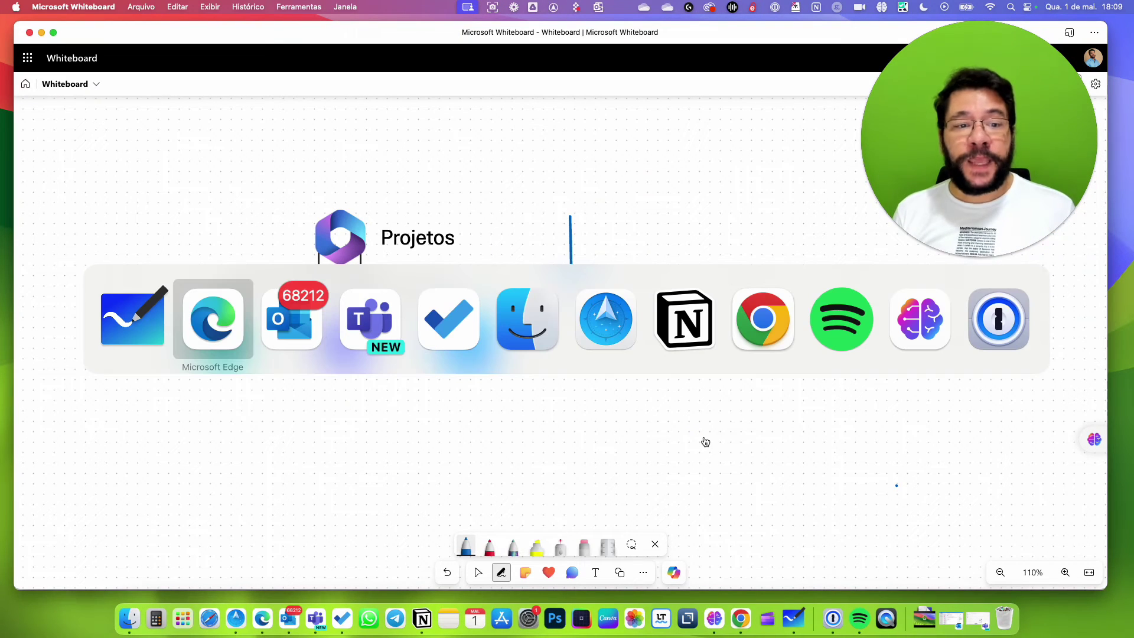
key("super+Tab")
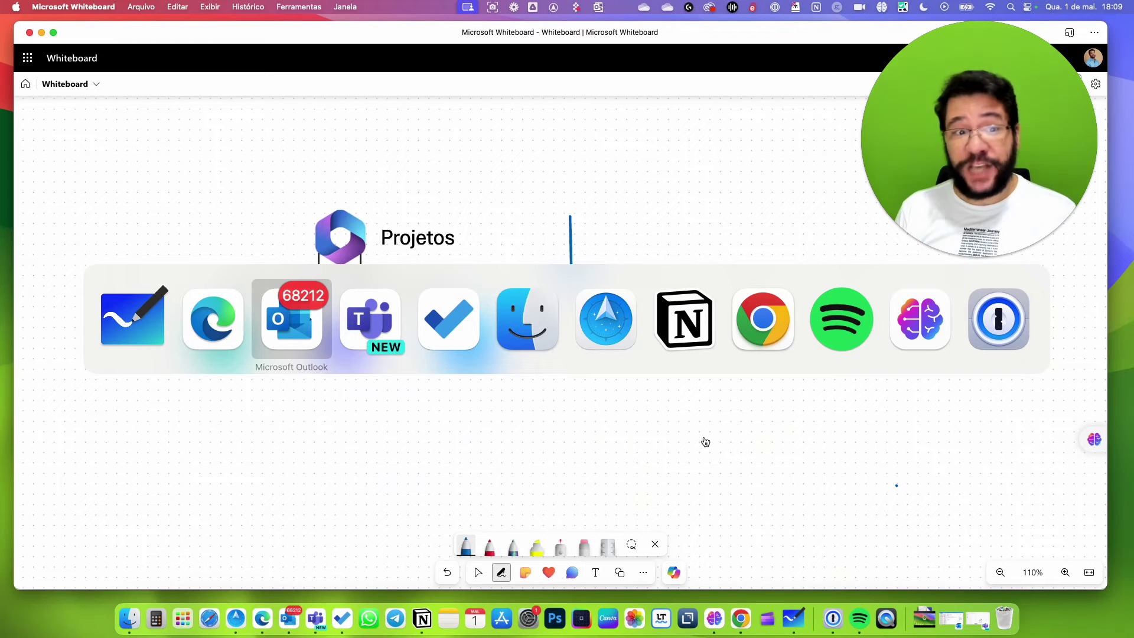
Review the Projetos team's Membros tab in admin center, then switch back to Whiteboard.
left_click(225, 331)
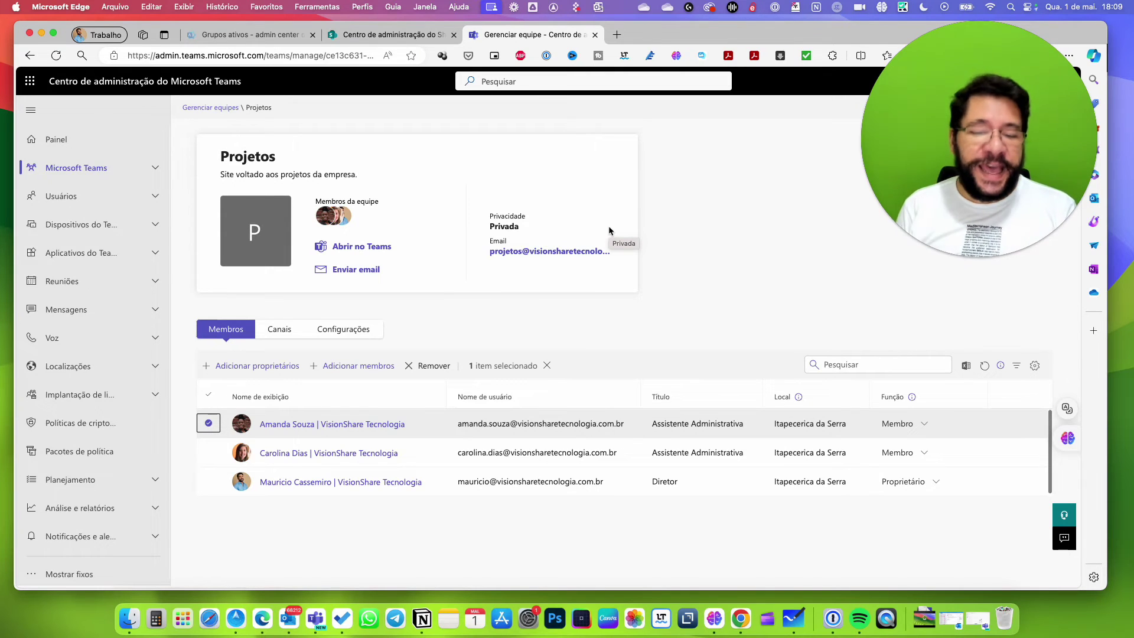
key("super+Tab")
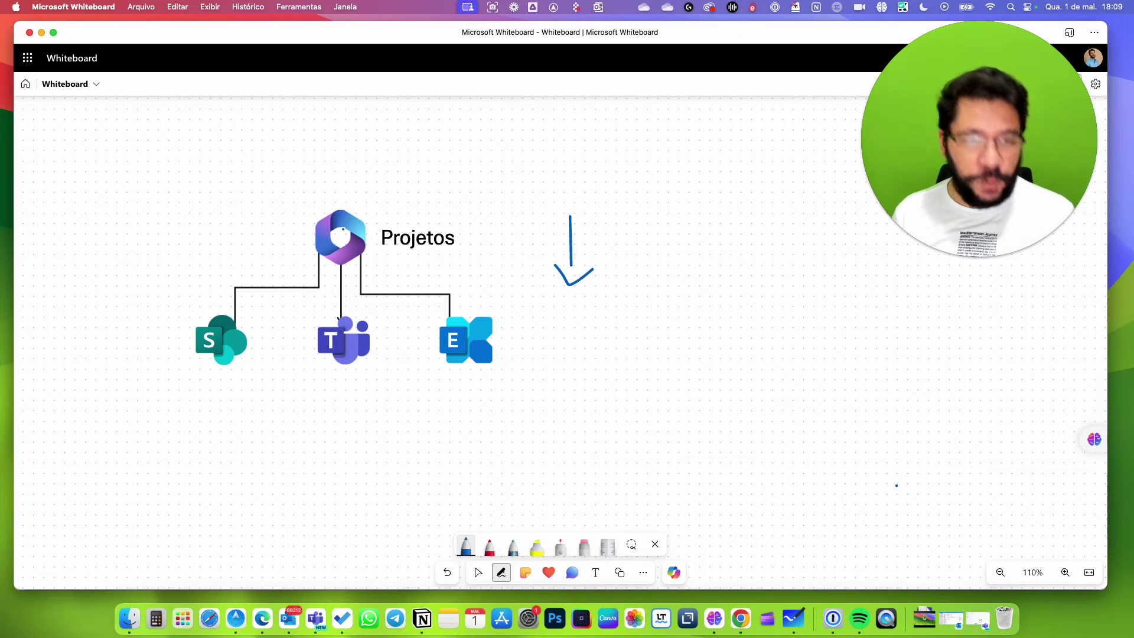
Switch from the Projetos Whiteboard diagram back to the Edge browser.
key("super+Tab")
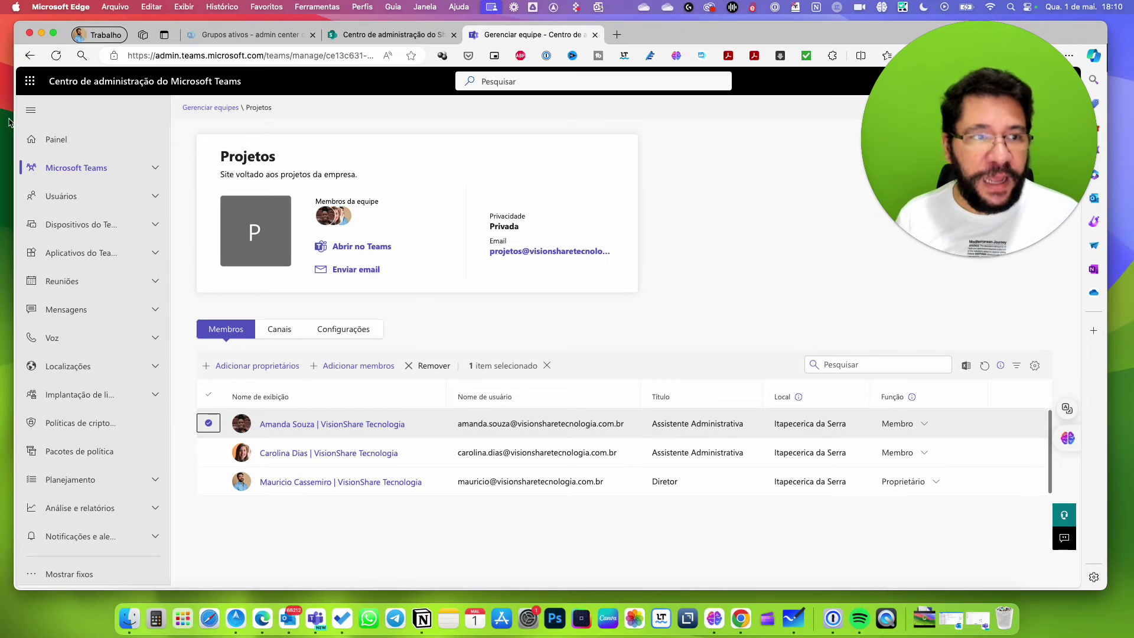
Glance at the Microsoft 365 app launcher, then uncheck the first Projetos member.
left_click(19, 81)
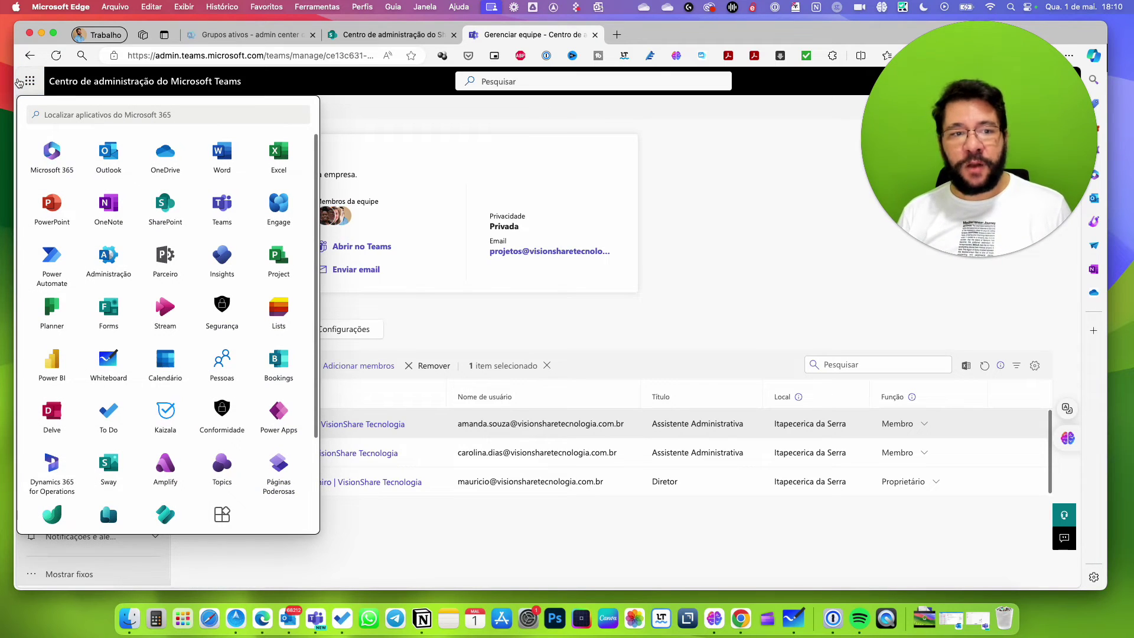
left_click(730, 281)
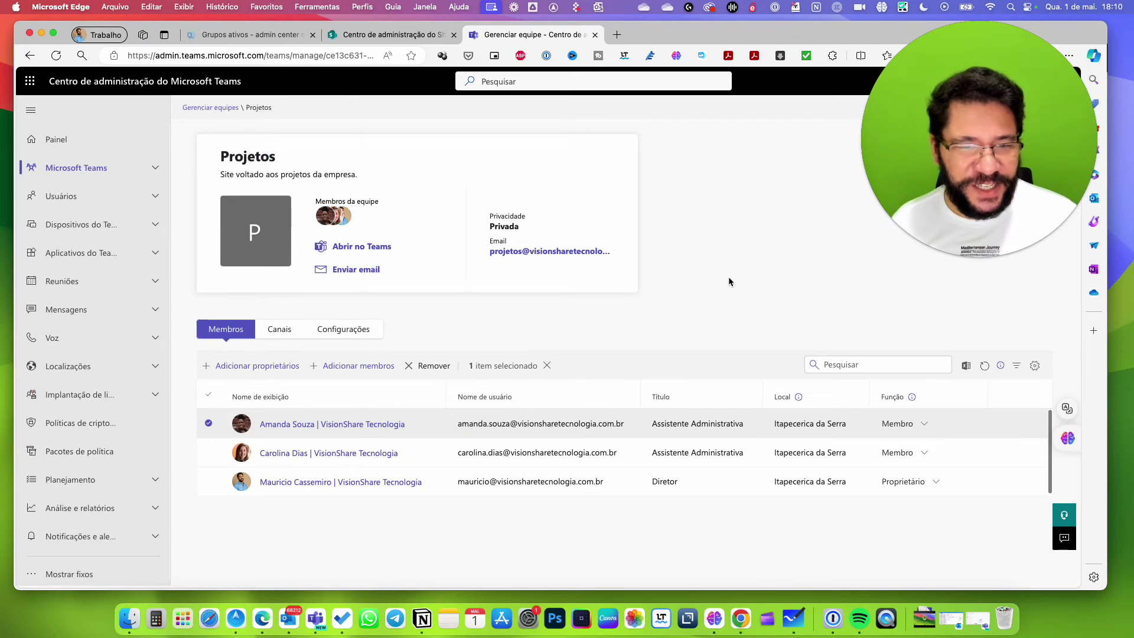
left_click(208, 425)
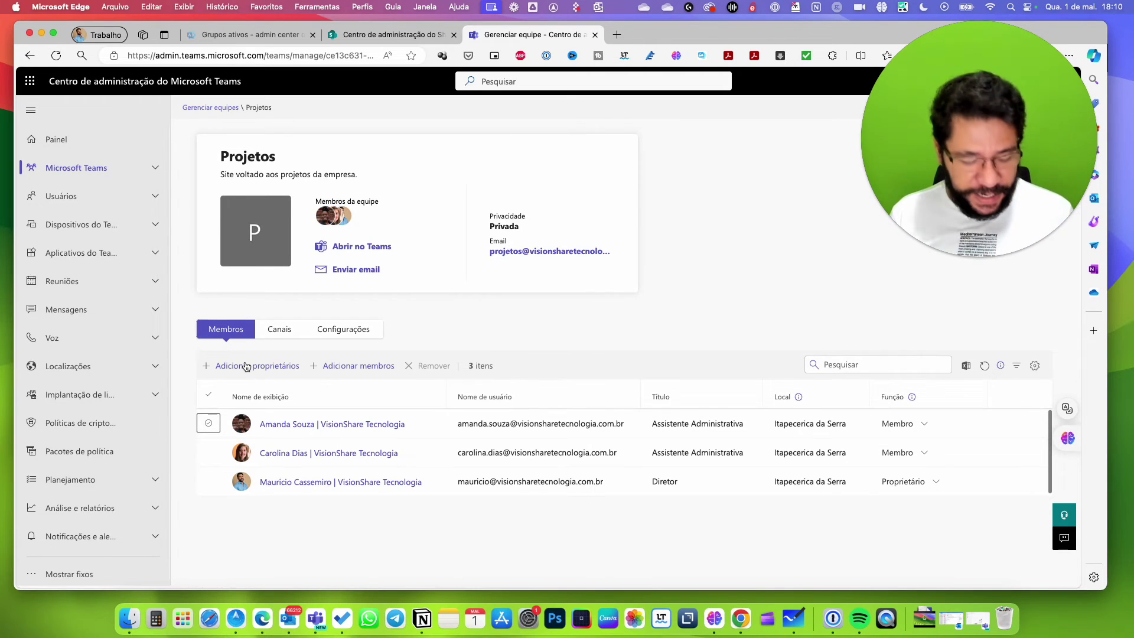
Alternate between the Whiteboard diagram and the Projetos admin page, ending on the admin page.
key("super+Tab")
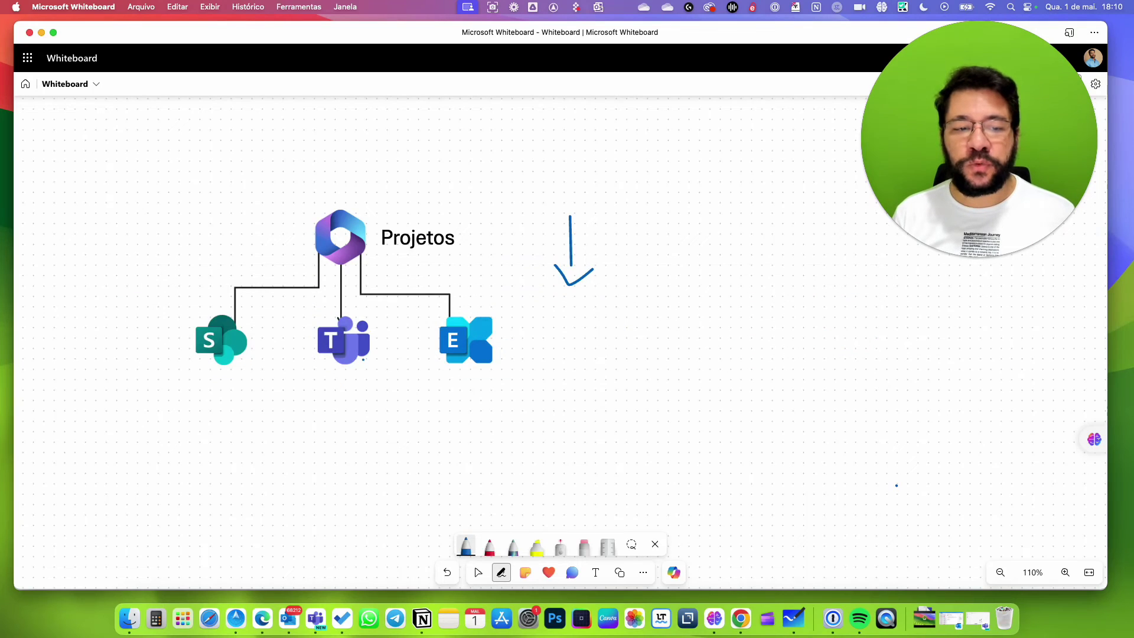
key("super+Tab")
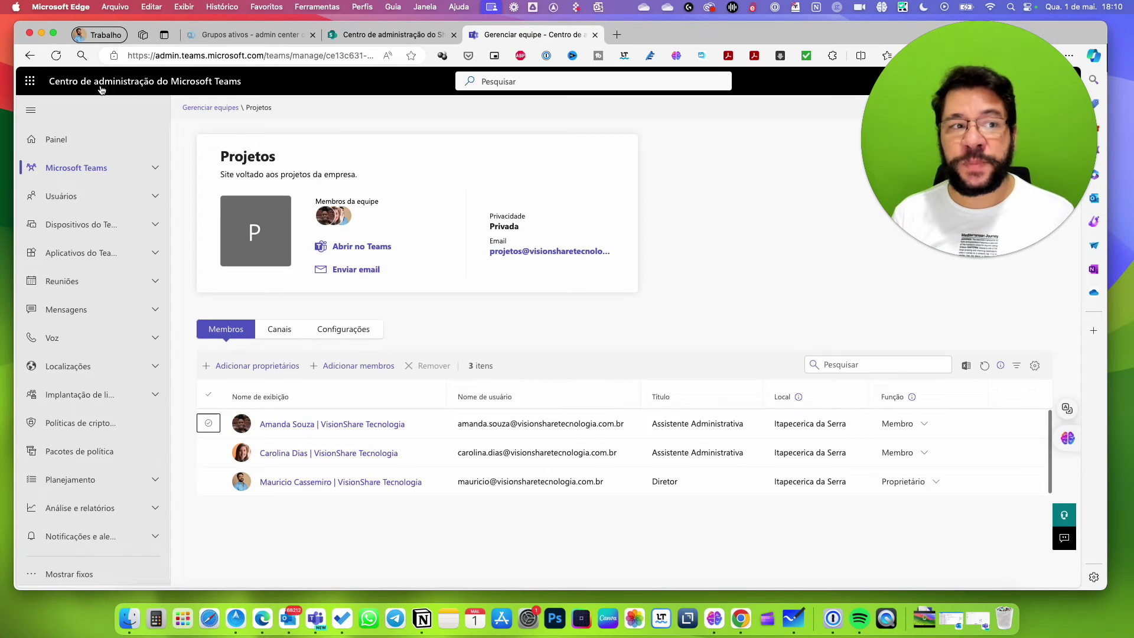
key("super+Tab")
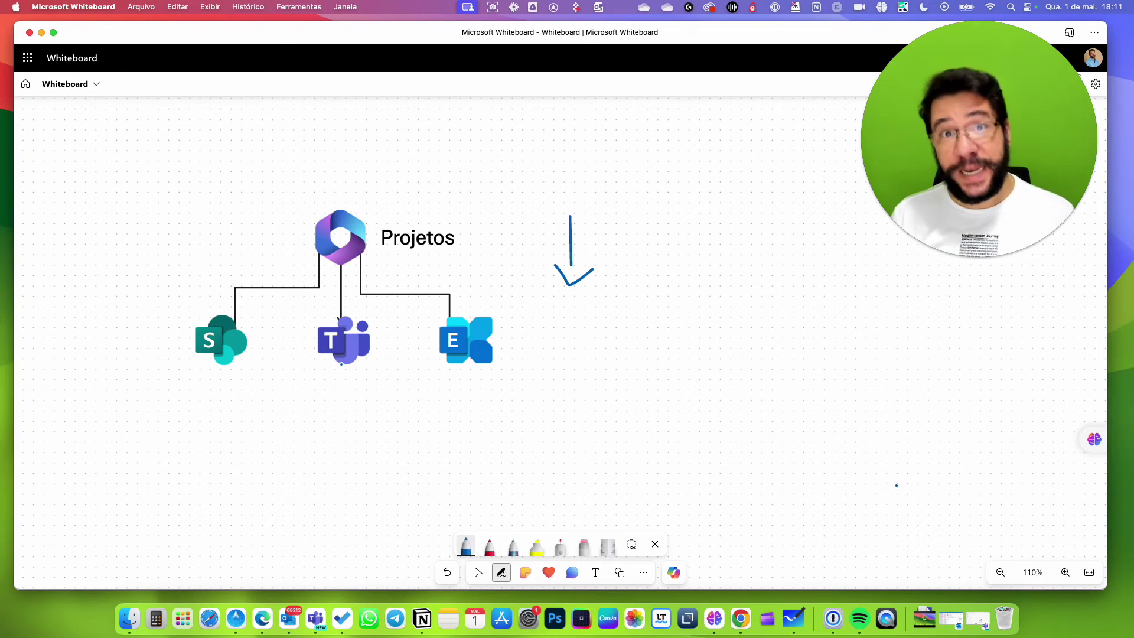
key("super+Tab")
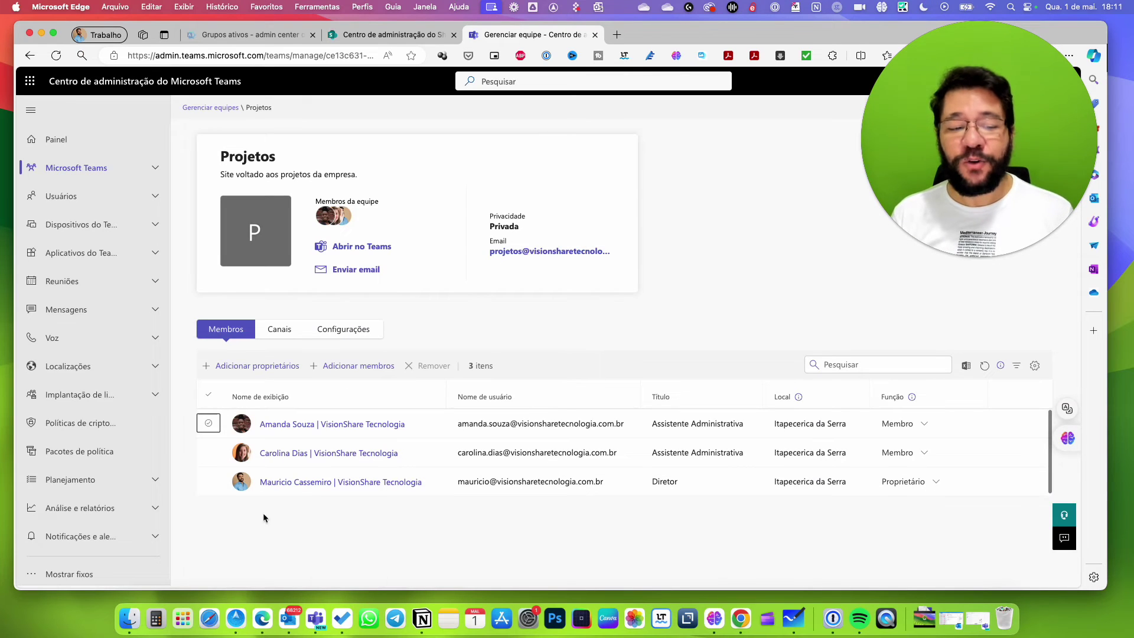
Open and cancel the Adicionar membros and Adicionar proprietários panels, then select the first member.
left_click(363, 367)
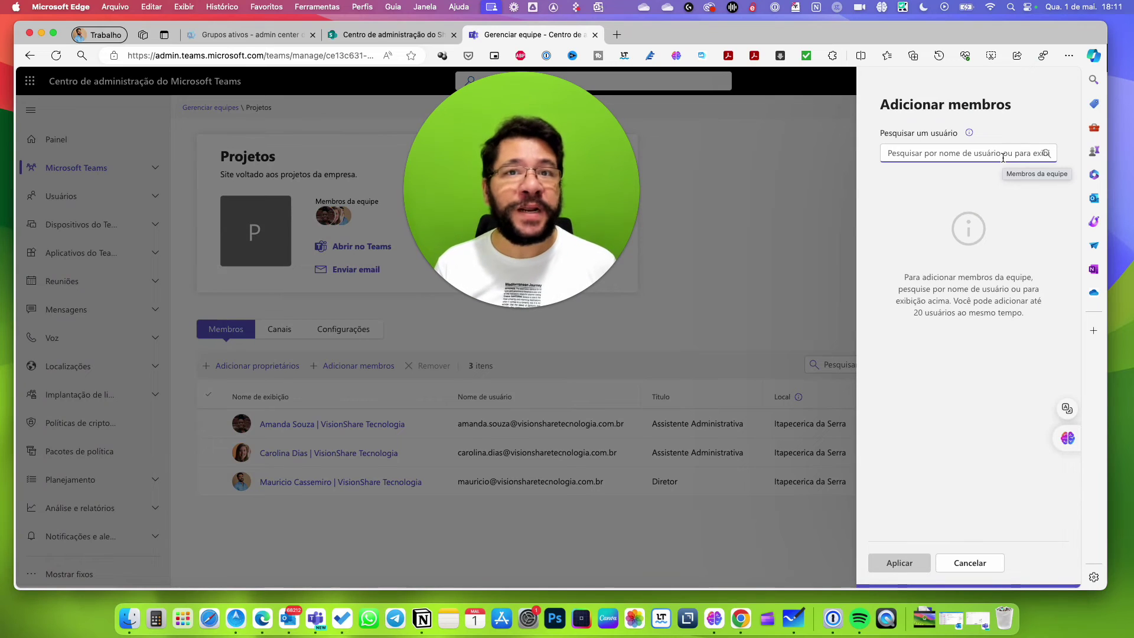
left_click(981, 565)
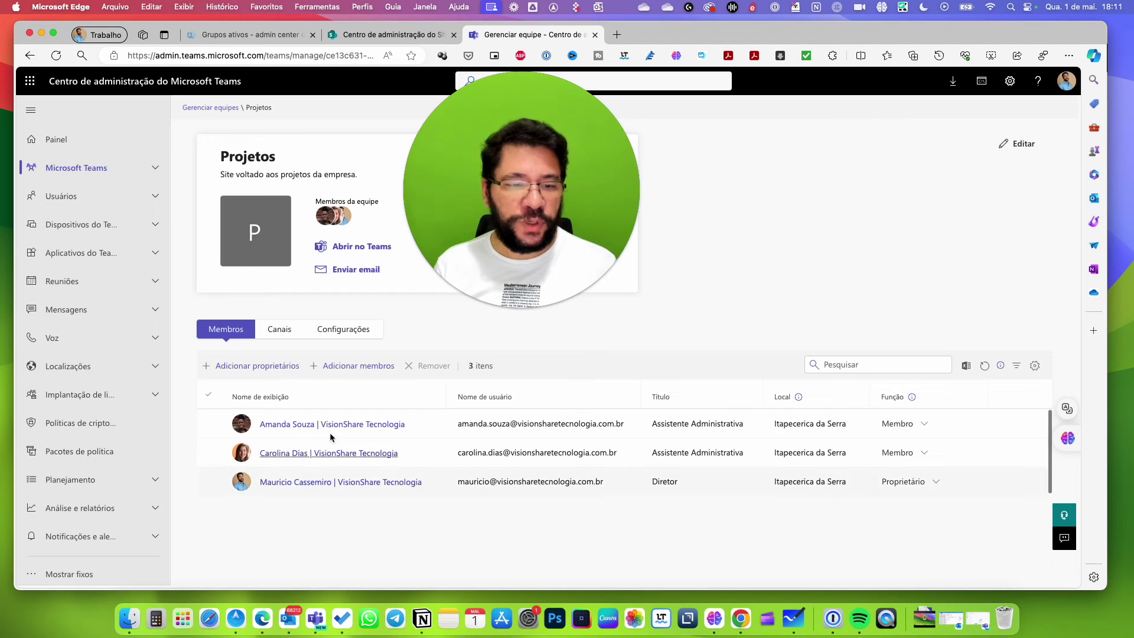
left_click(254, 366)
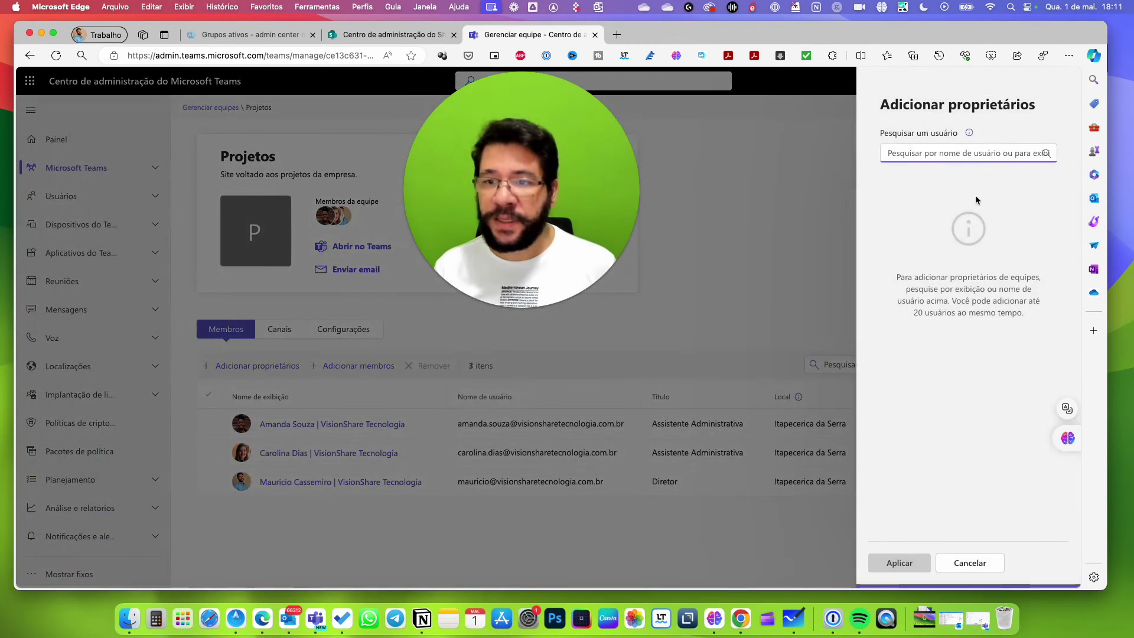
left_click(974, 565)
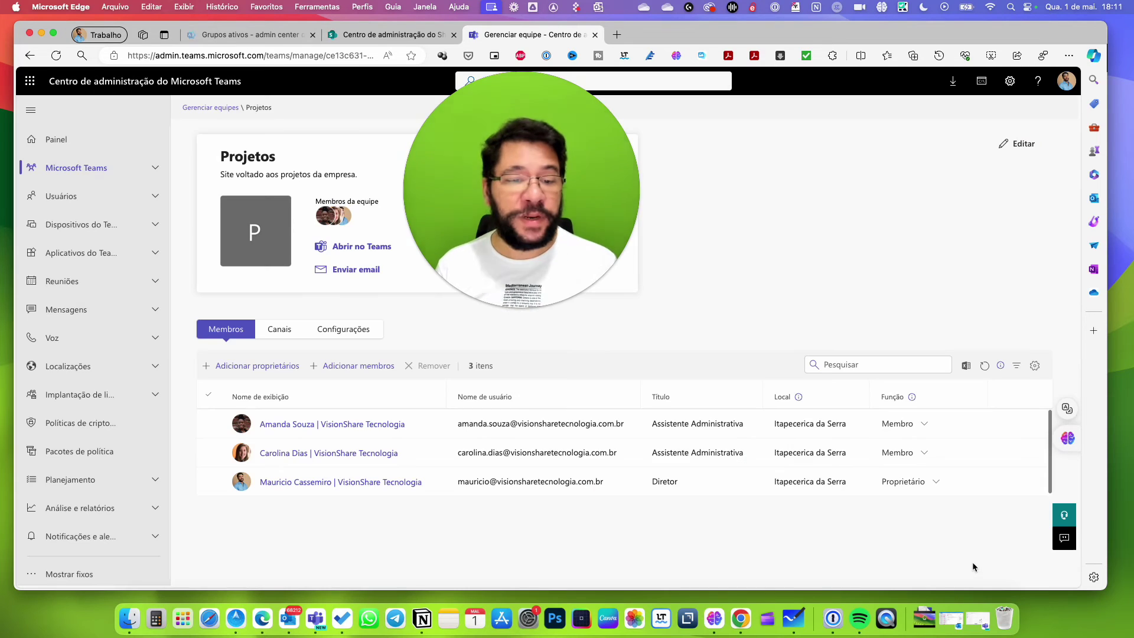
left_click(208, 424)
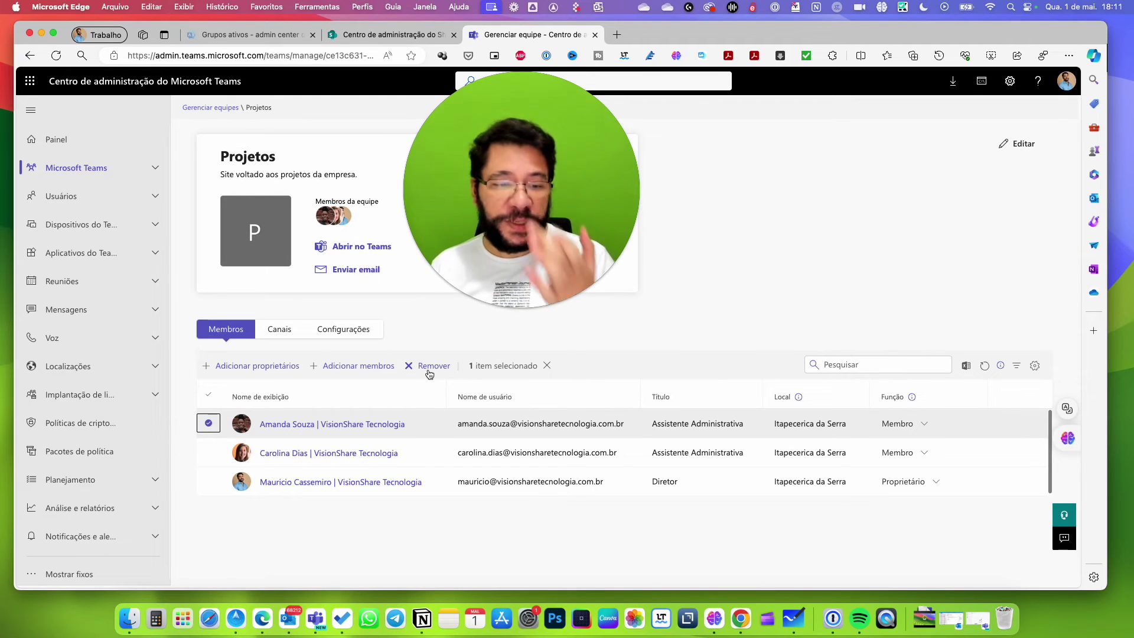
Uncheck the first member and go to the Grupos ativos page in Microsoft 365 admin center.
left_click(210, 424)
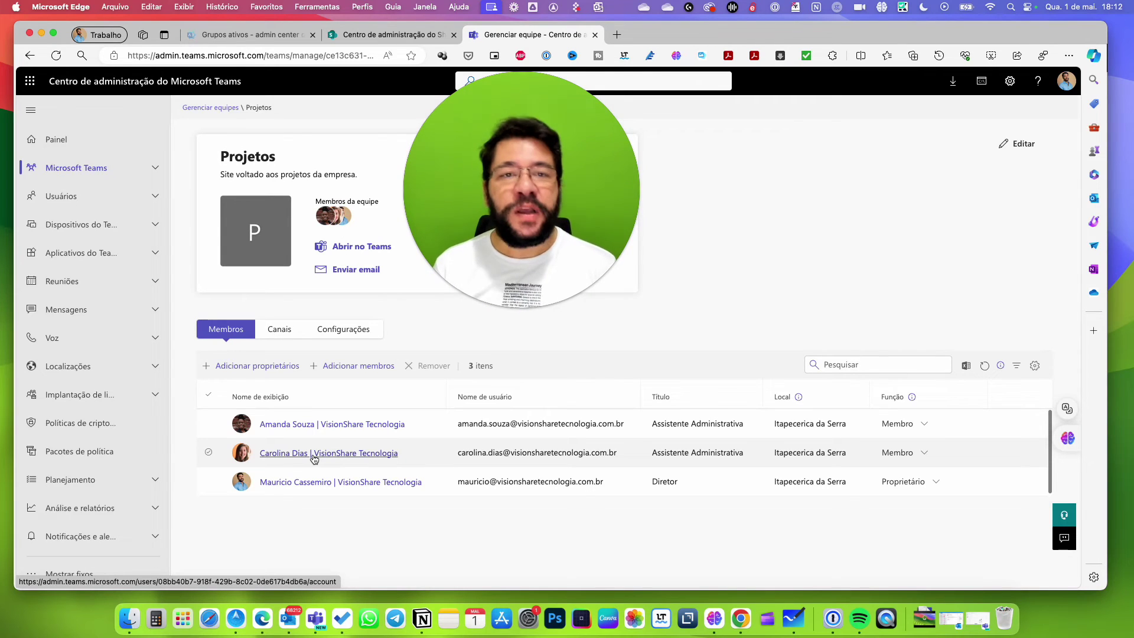
left_click(218, 37)
Expand Usuários in the Microsoft 365 sidebar, then return to the Gerenciar equipe Projetos page.
left_click(75, 188)
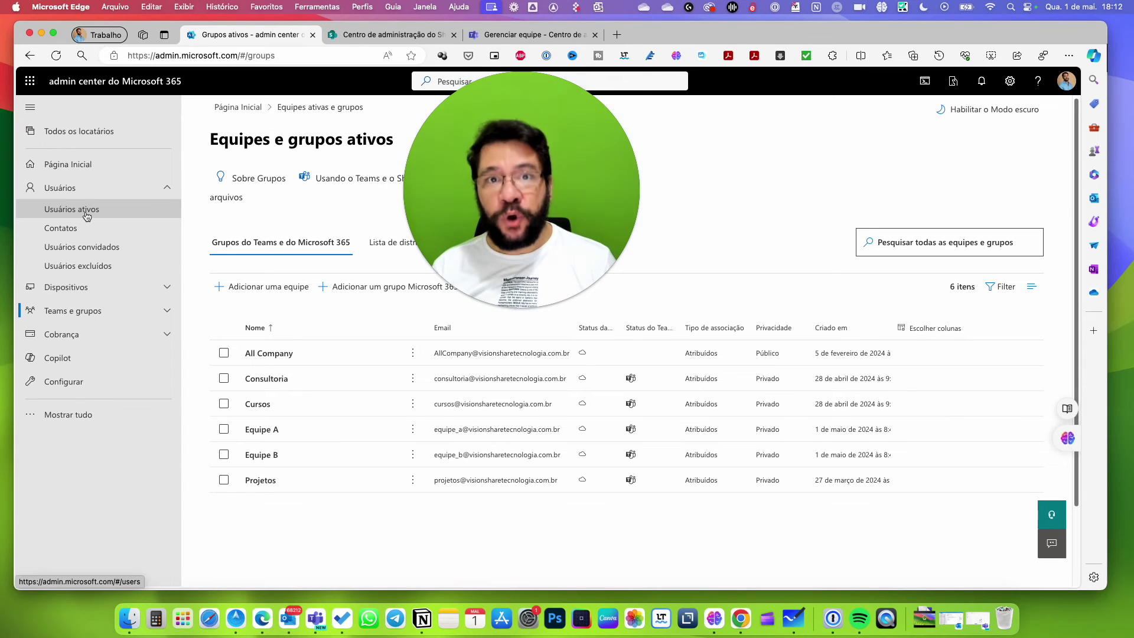
left_click(520, 34)
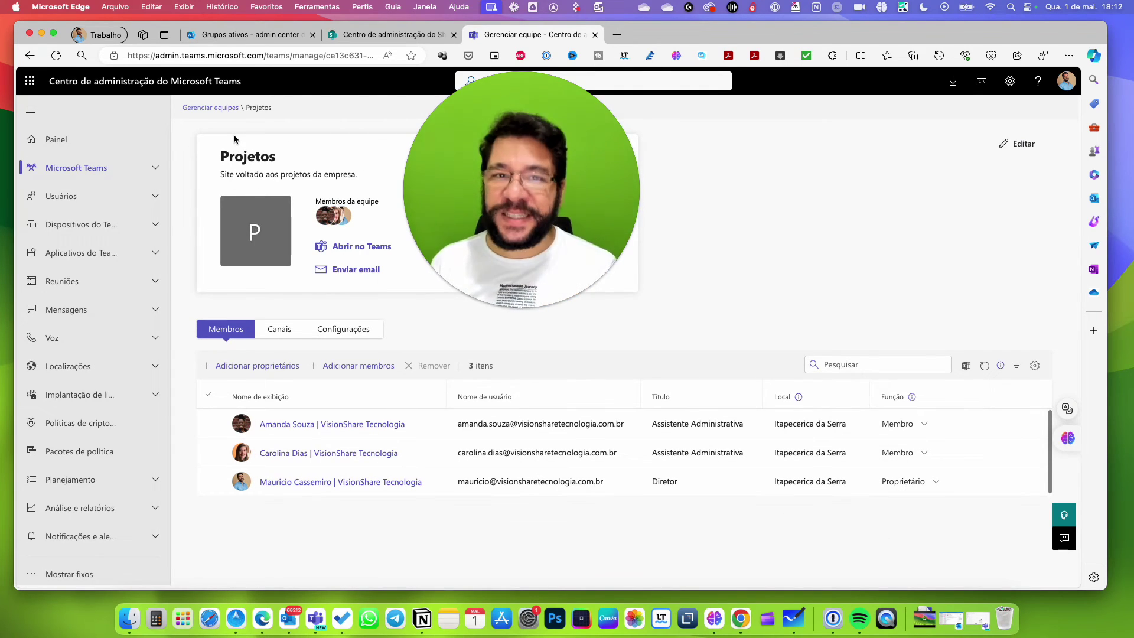
left_click(926, 454)
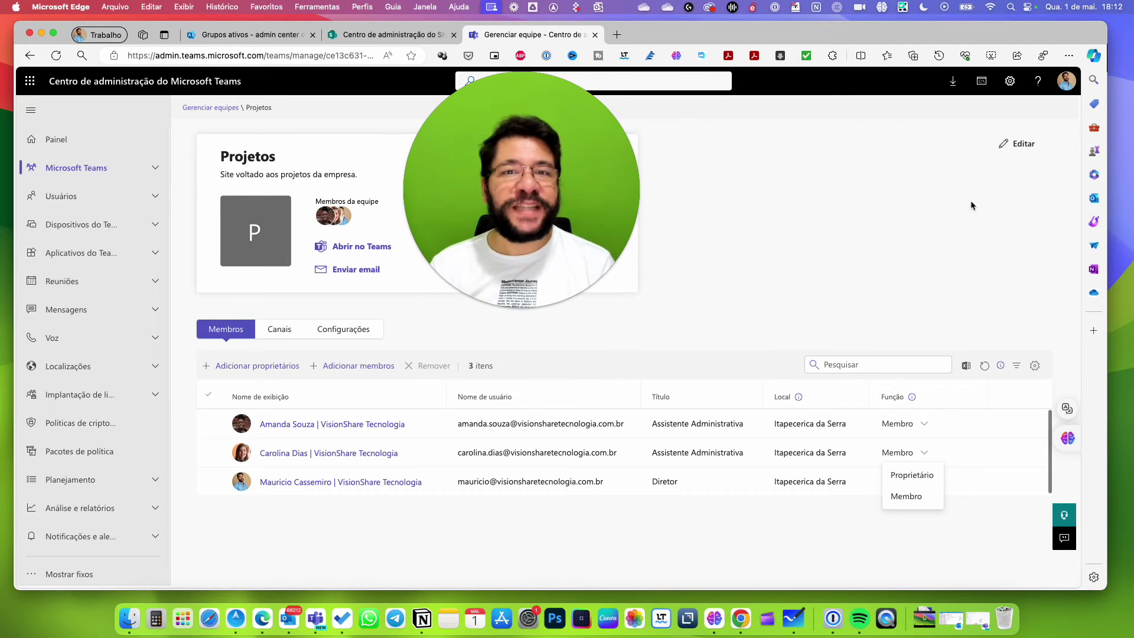
key("Escape")
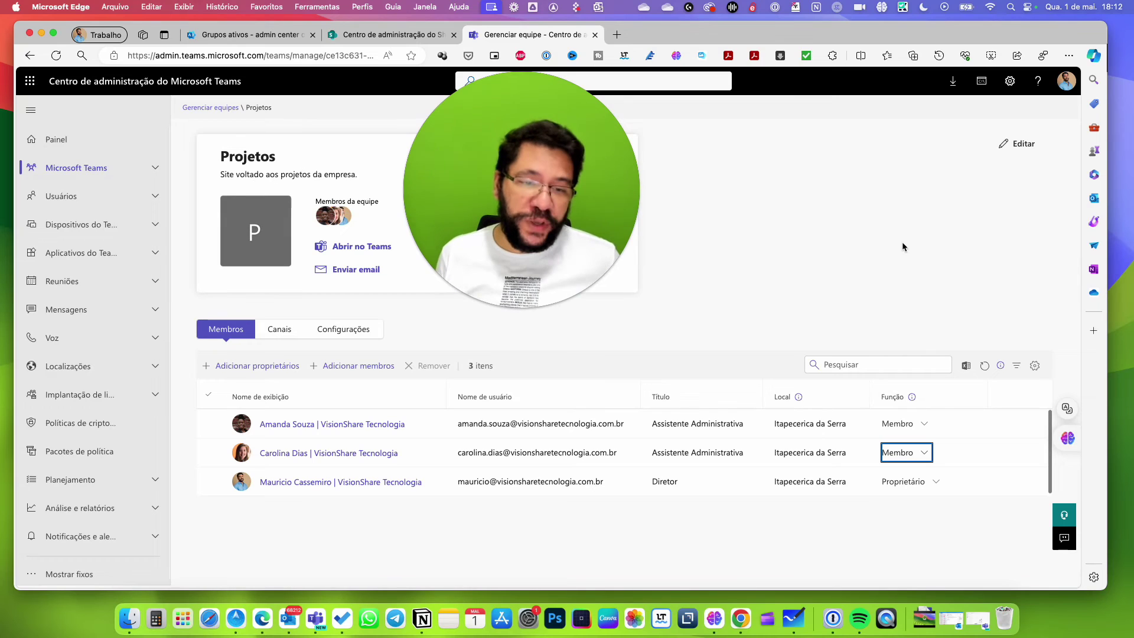
left_click(926, 454)
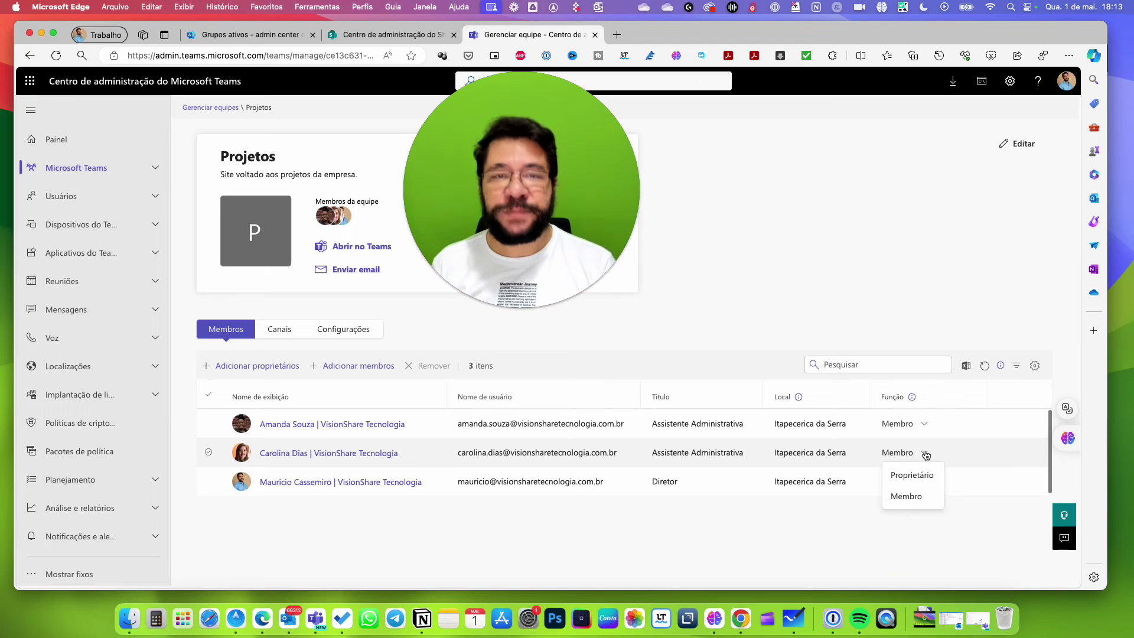
left_click(834, 201)
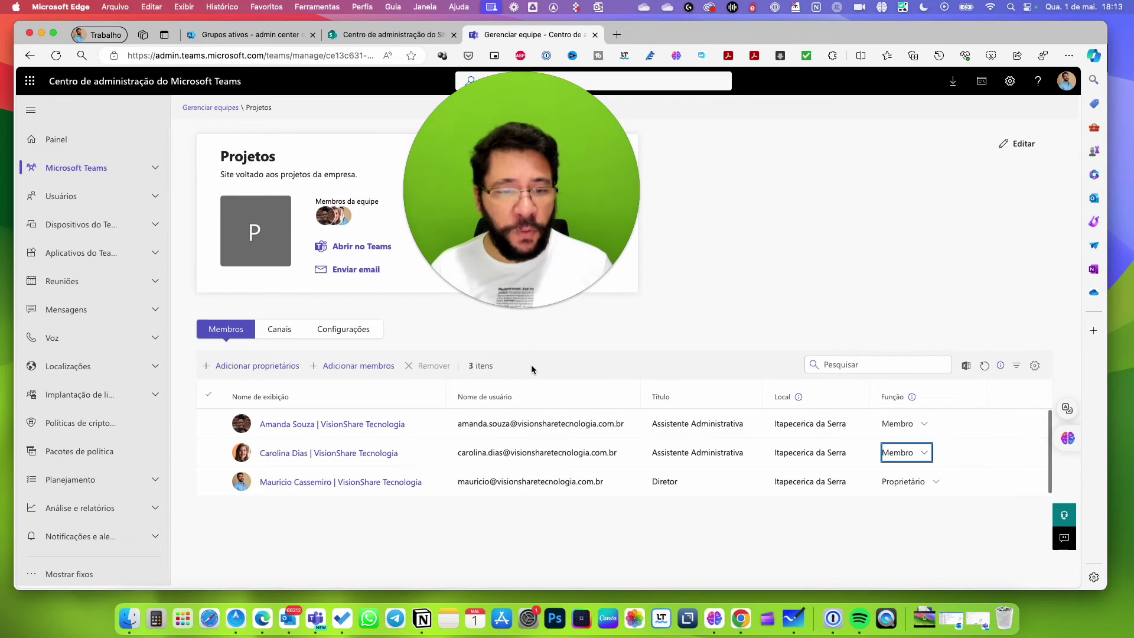
Open the first Projetos member's user profile in the Teams admin center.
left_click(321, 430)
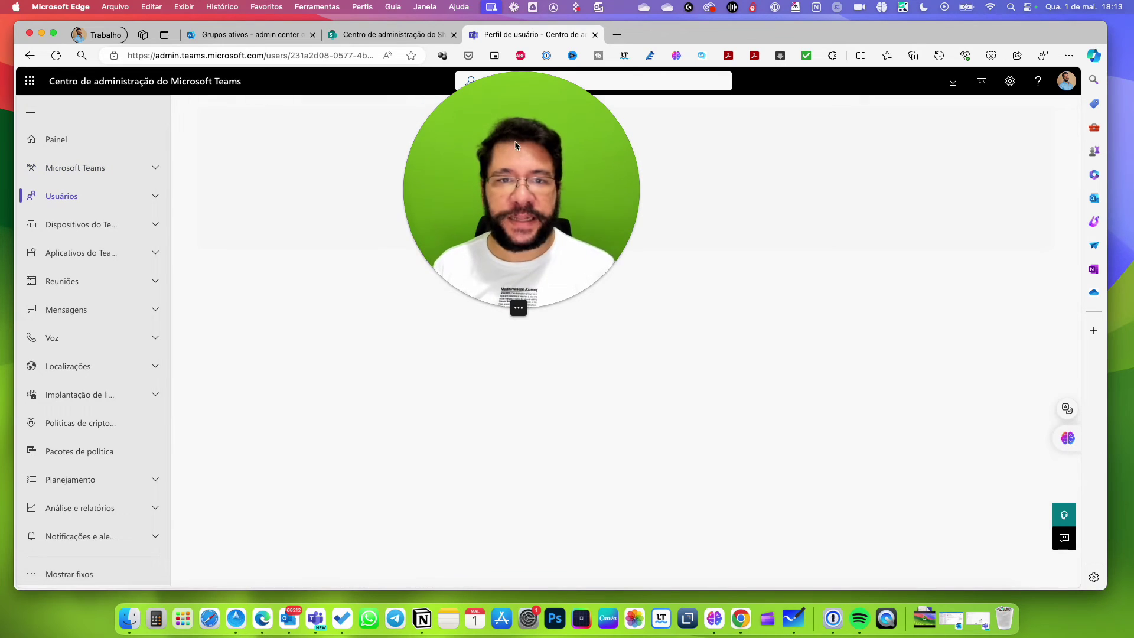
left_click_drag(968, 219, 955, 171)
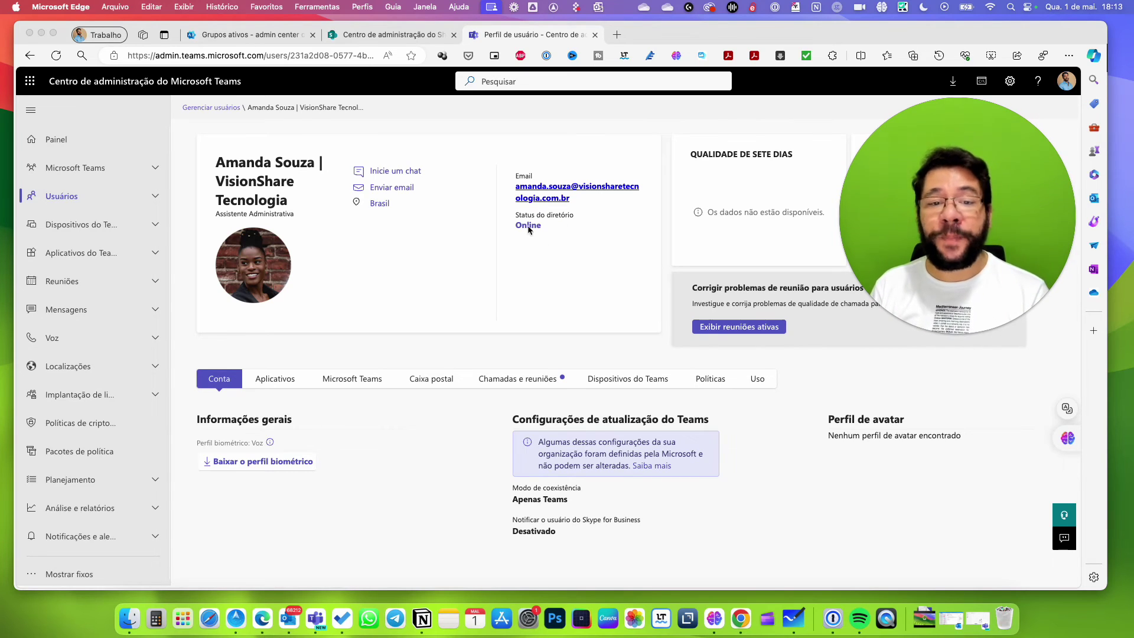
left_click_drag(958, 176, 432, 324)
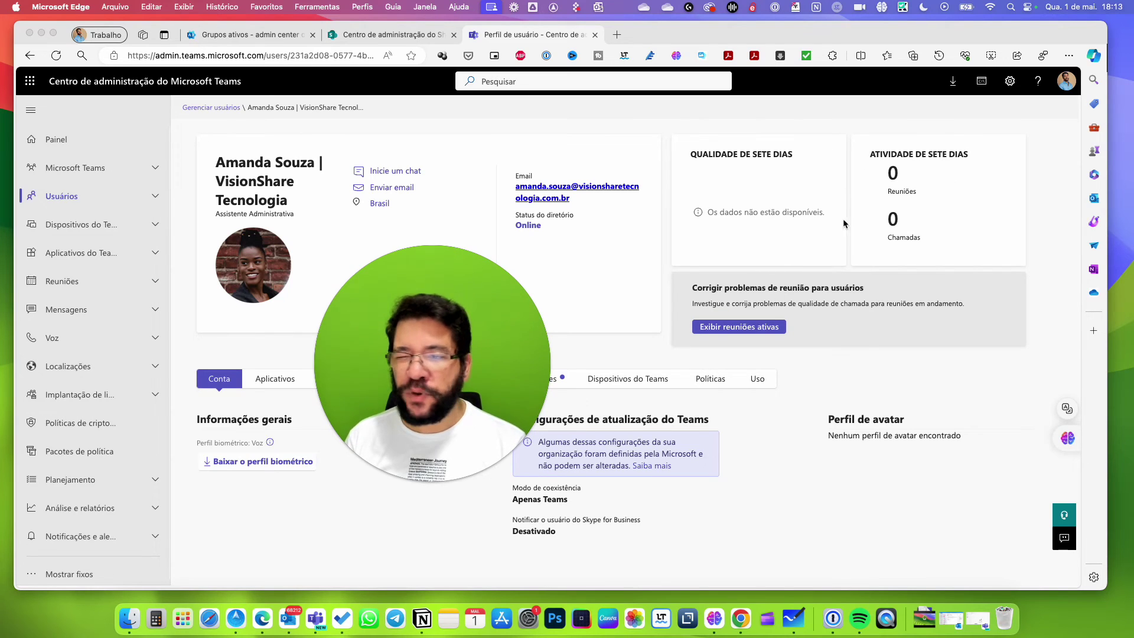
mouse_move(407, 379)
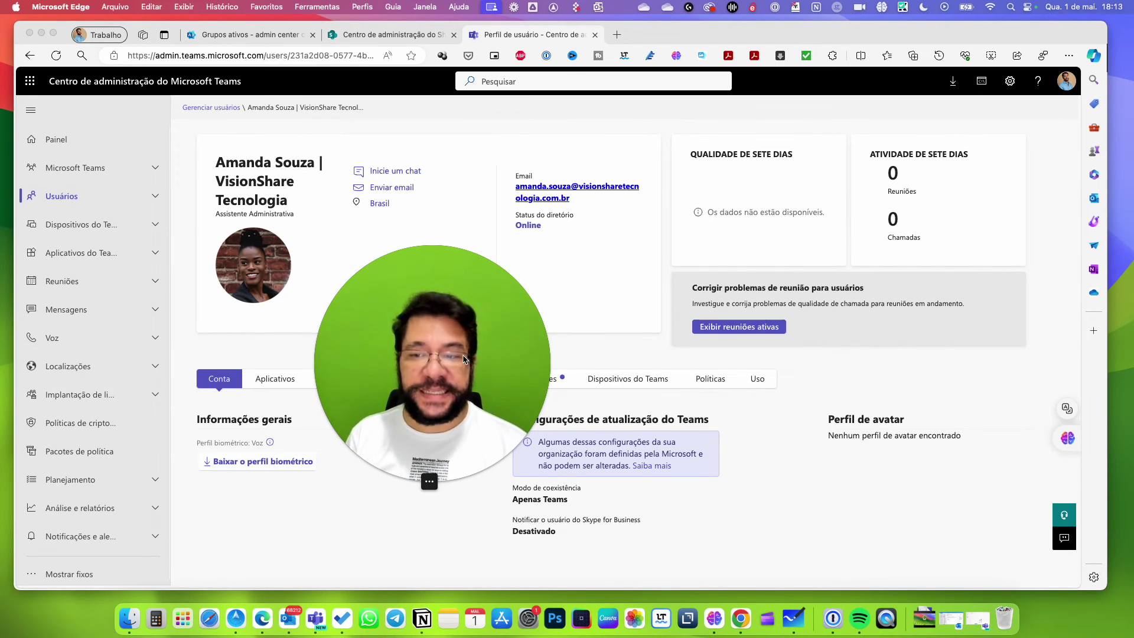
left_click_drag(485, 359, 988, 122)
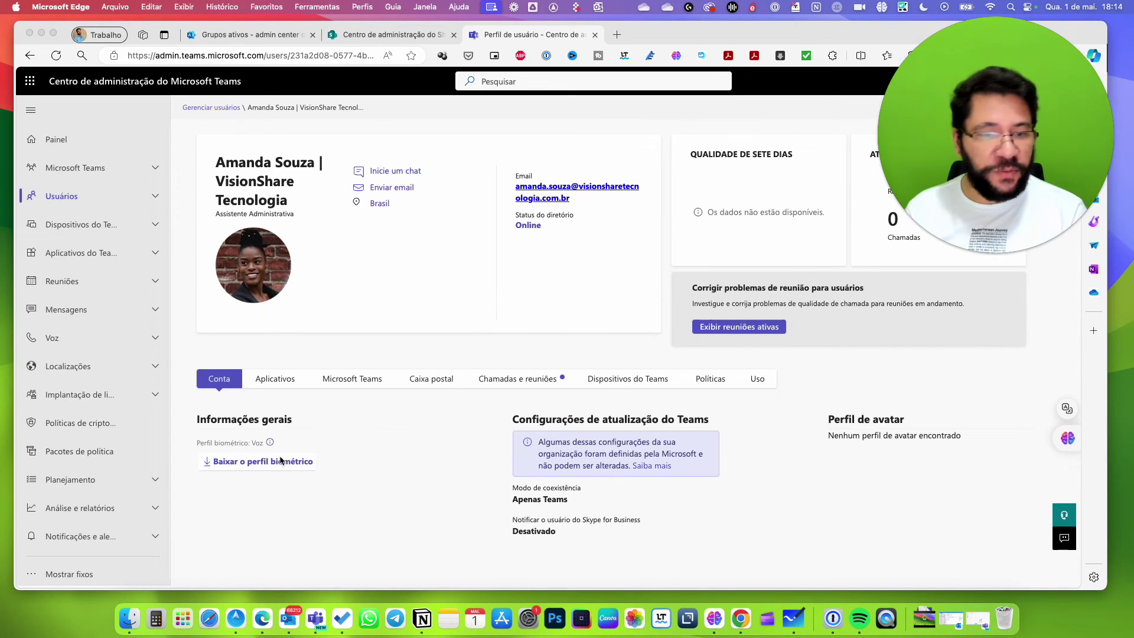
left_click(352, 426)
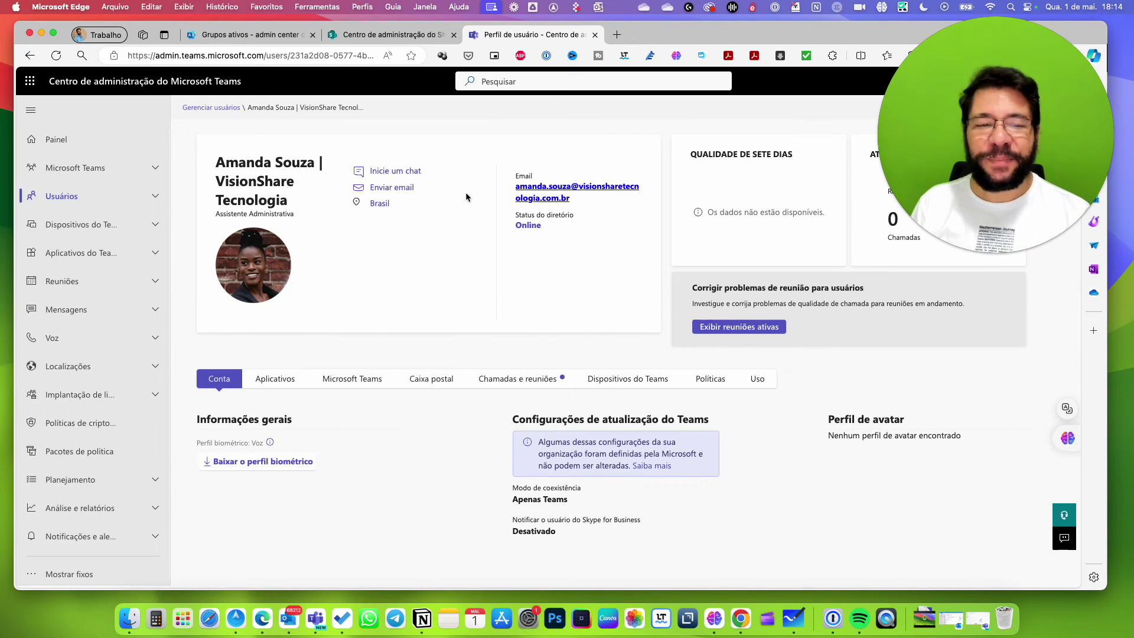
Review the user's Aplicativos, Microsoft Teams and Caixa postal tabs.
left_click(292, 388)
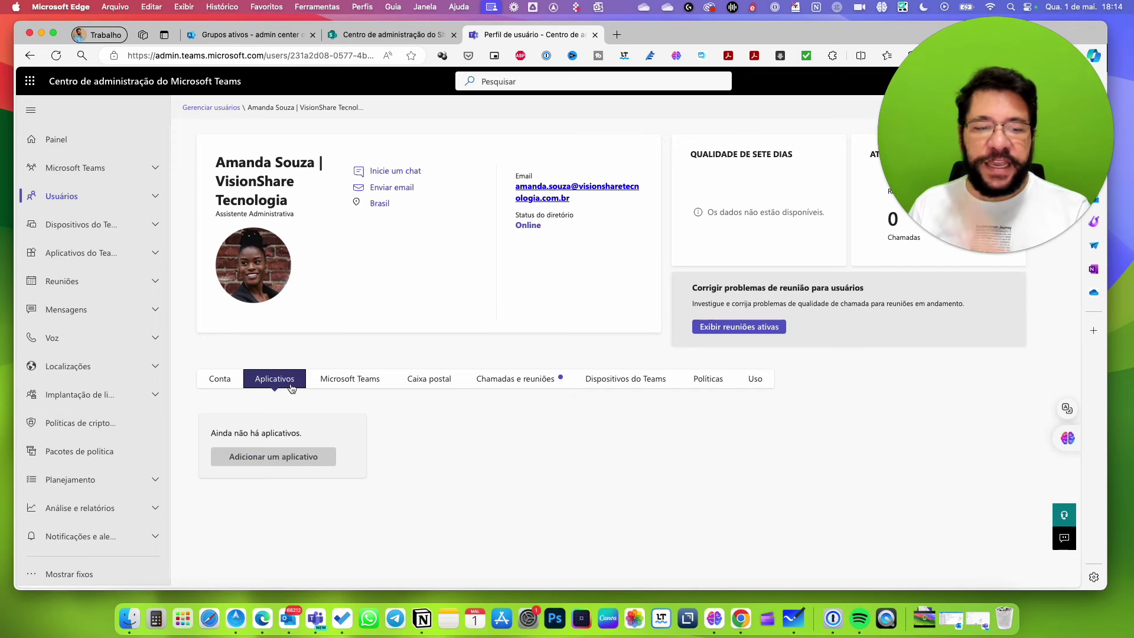
left_click(351, 383)
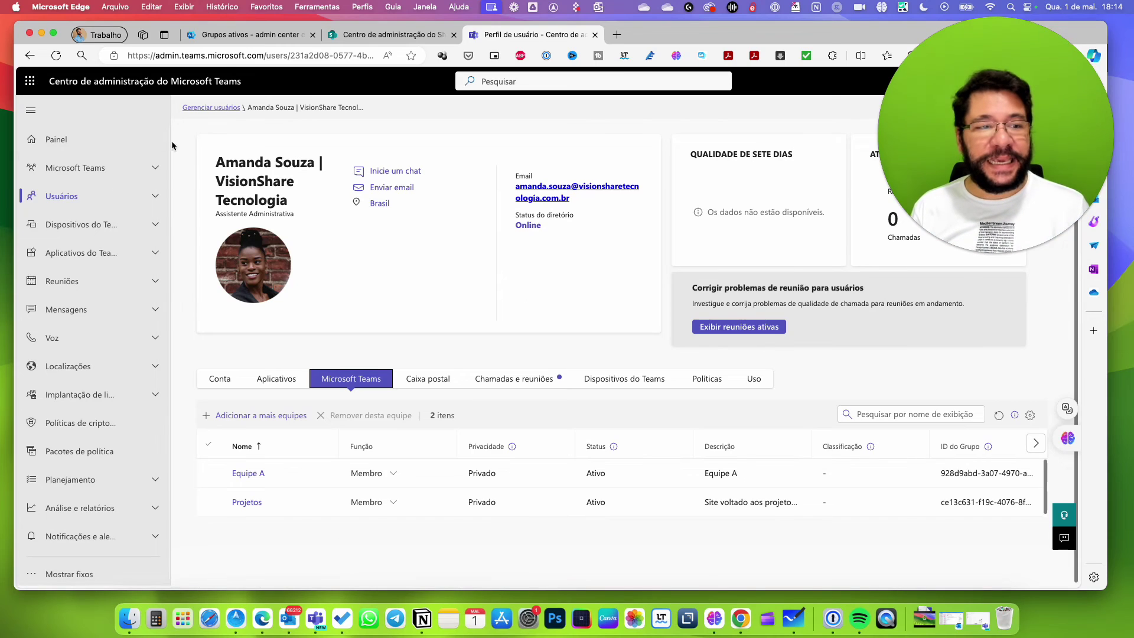
left_click(76, 169)
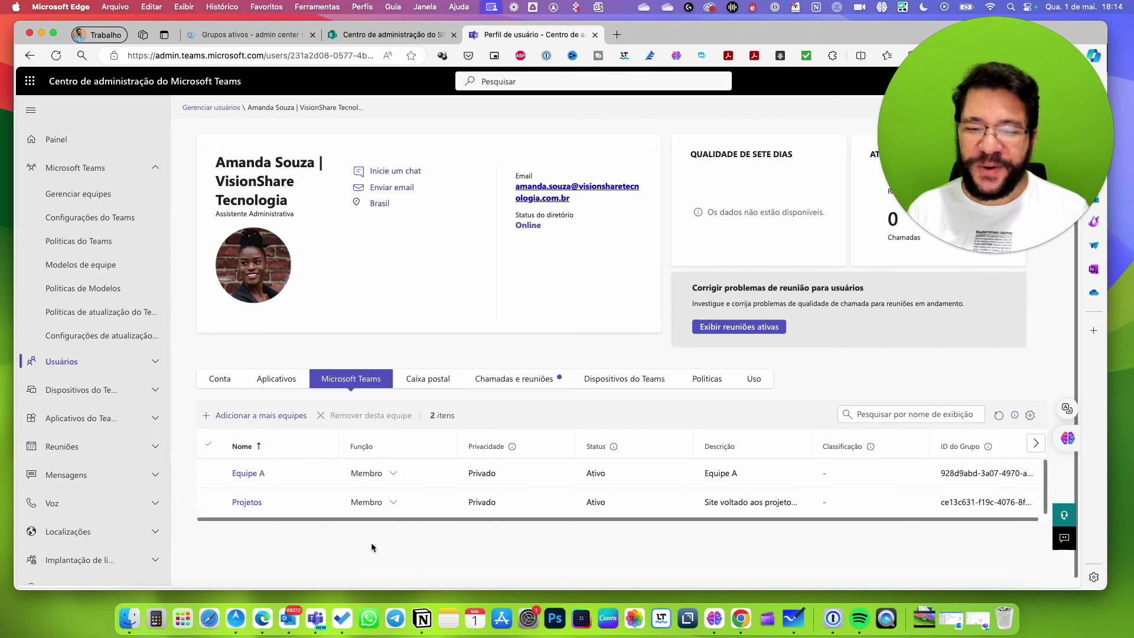
left_click(426, 382)
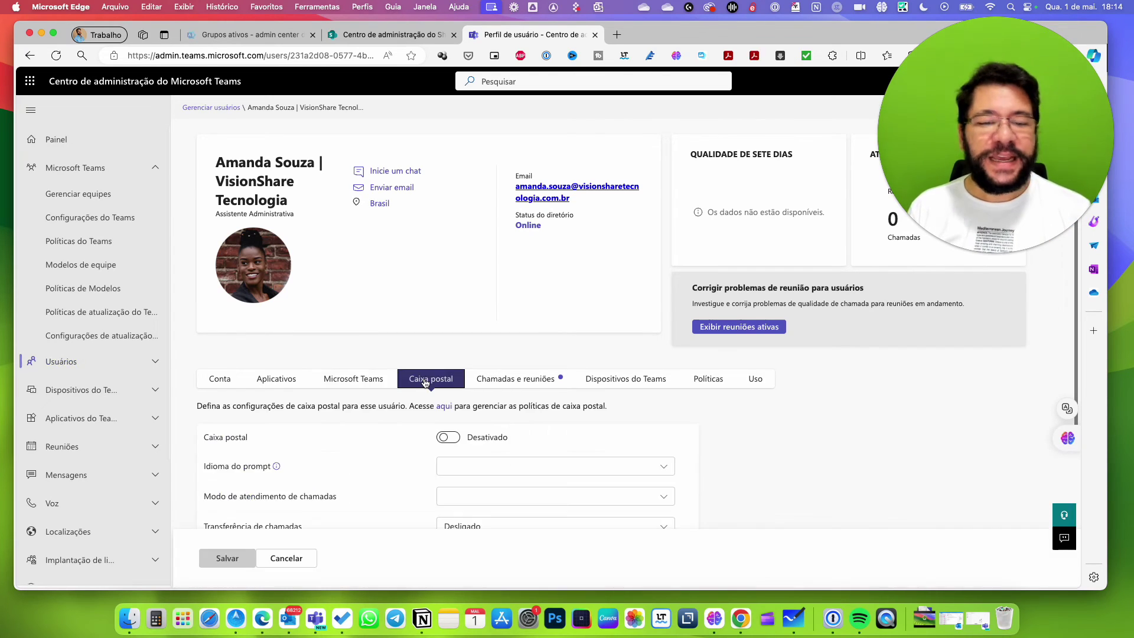
scroll(793, 422, "down", 3)
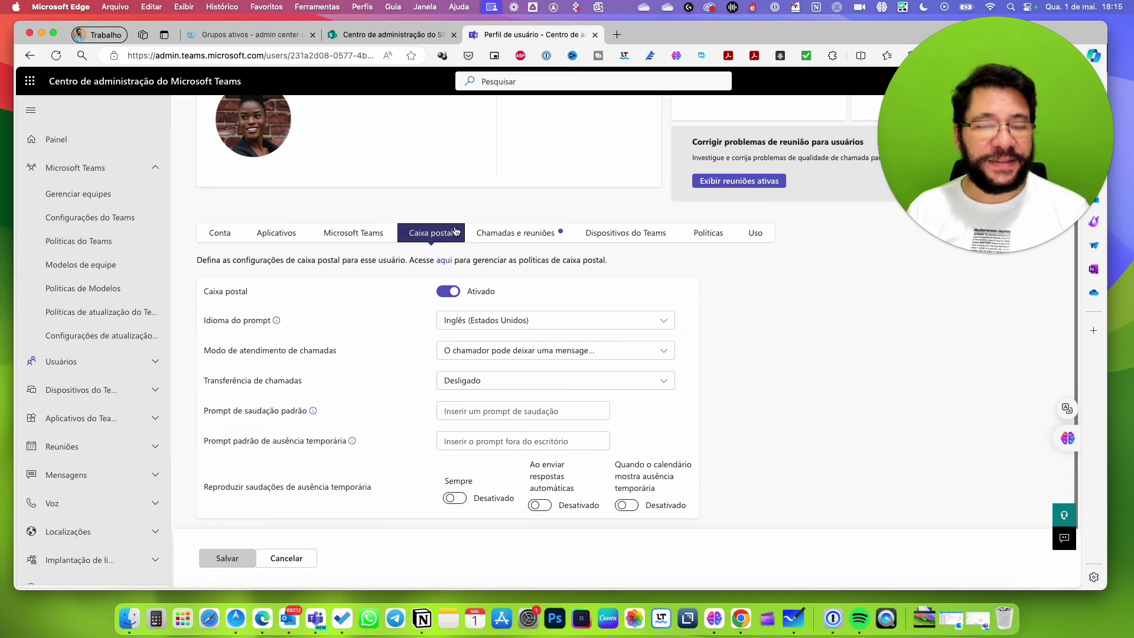
Review the user's Chamadas e reuniões, Dispositivos do Teams and Políticas tabs, showing 24 global policies.
left_click(531, 244)
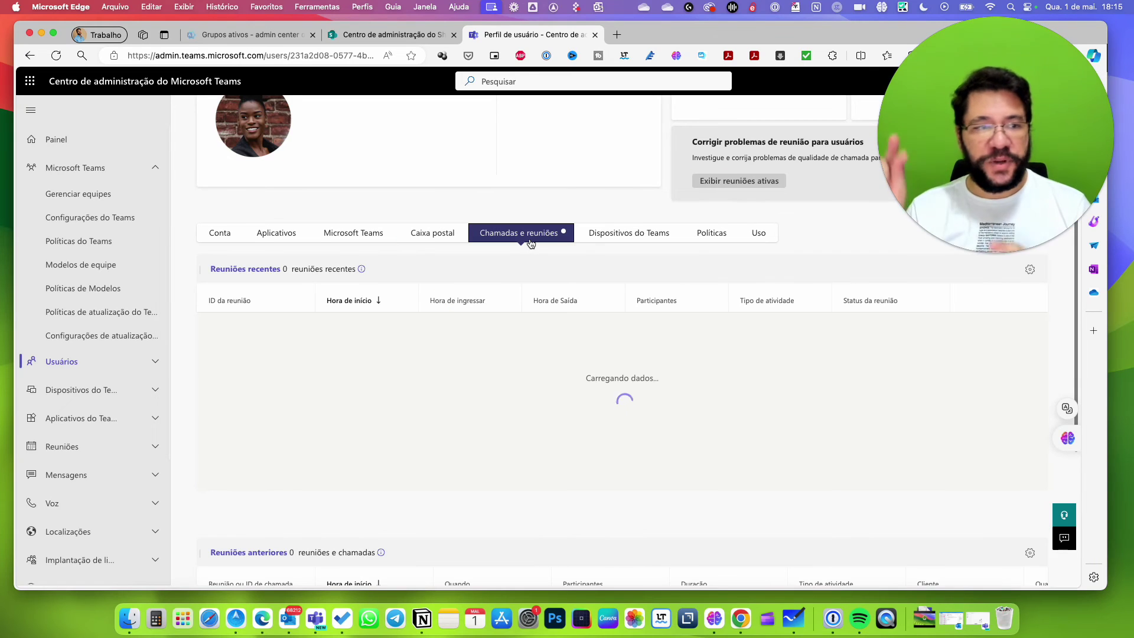
left_click(652, 238)
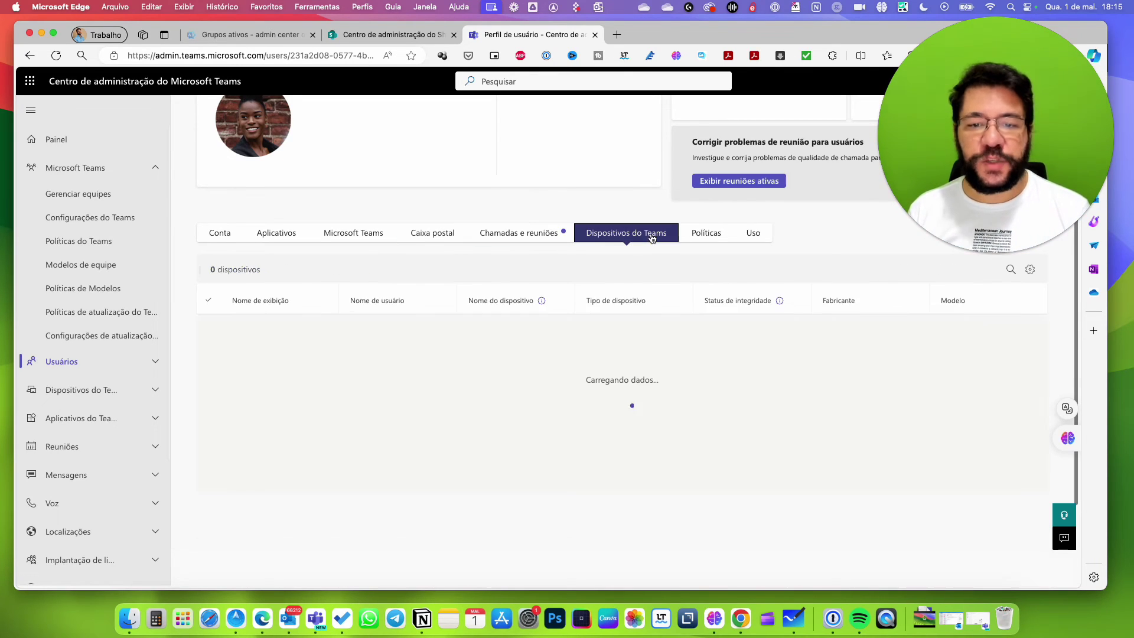
left_click(706, 239)
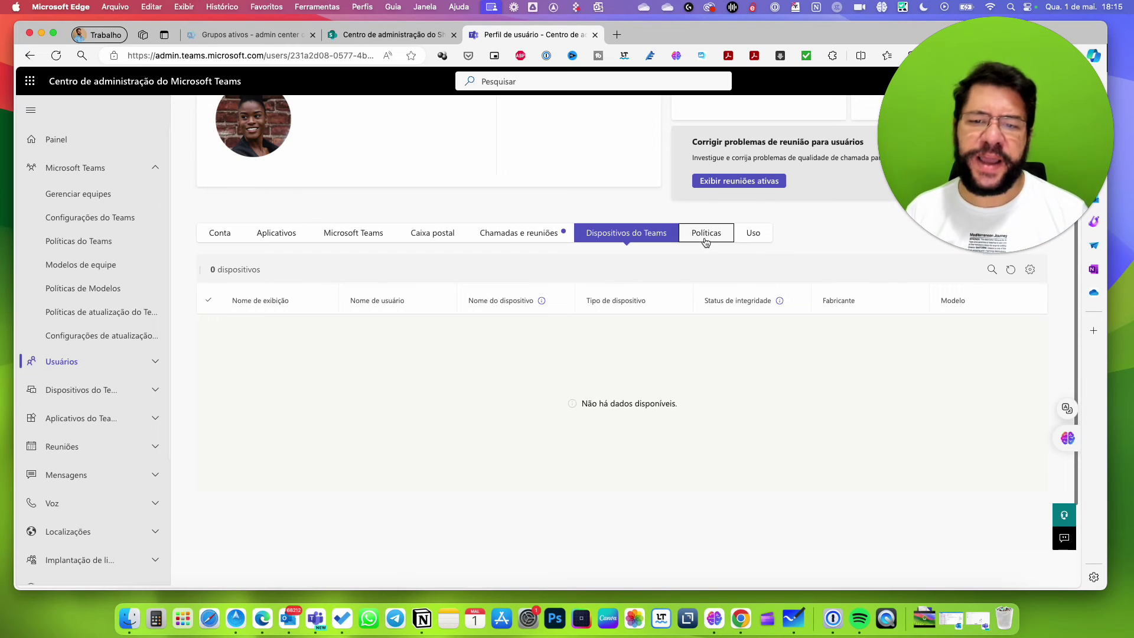
scroll(787, 538, "down", 3)
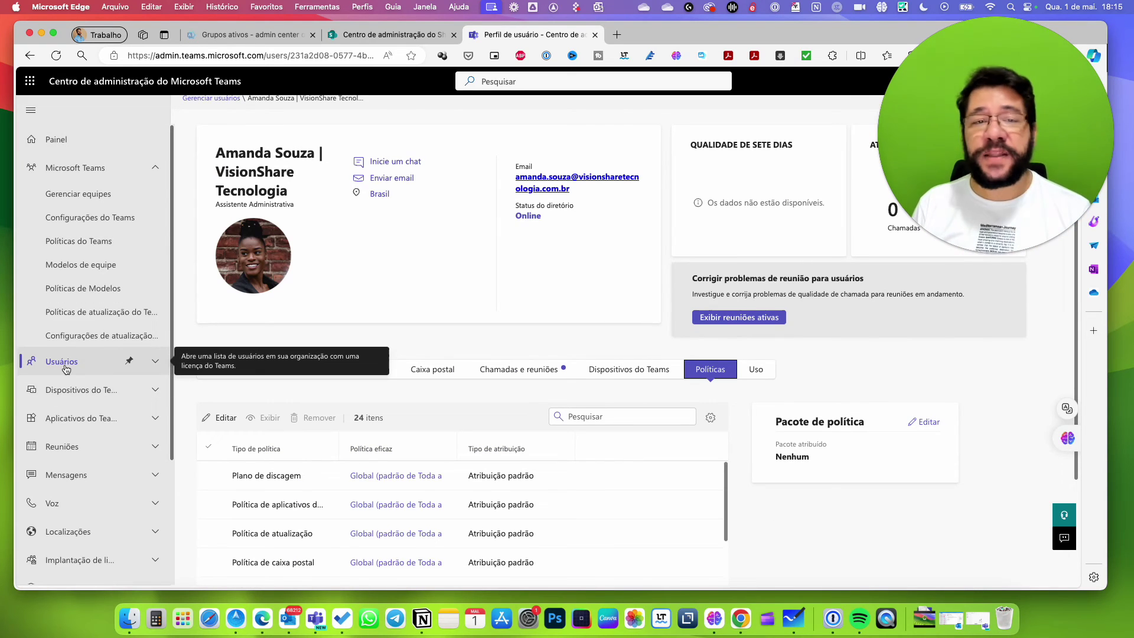
Open Projetos from Manage teams and view its Canais tab, showing only the Geral channel.
left_click(68, 195)
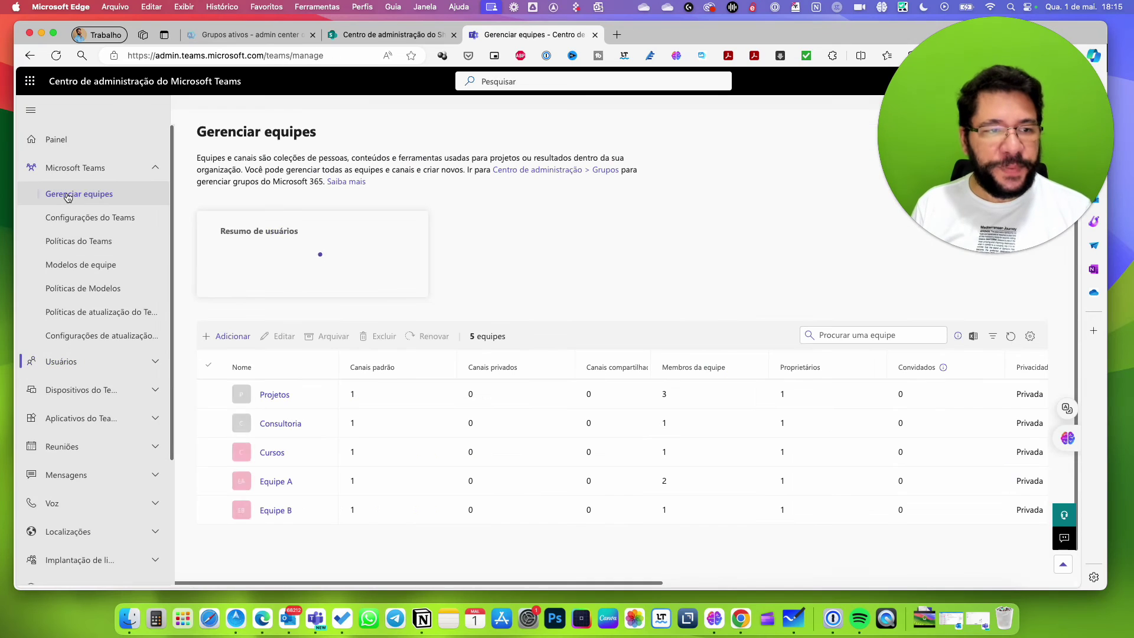
left_click(274, 396)
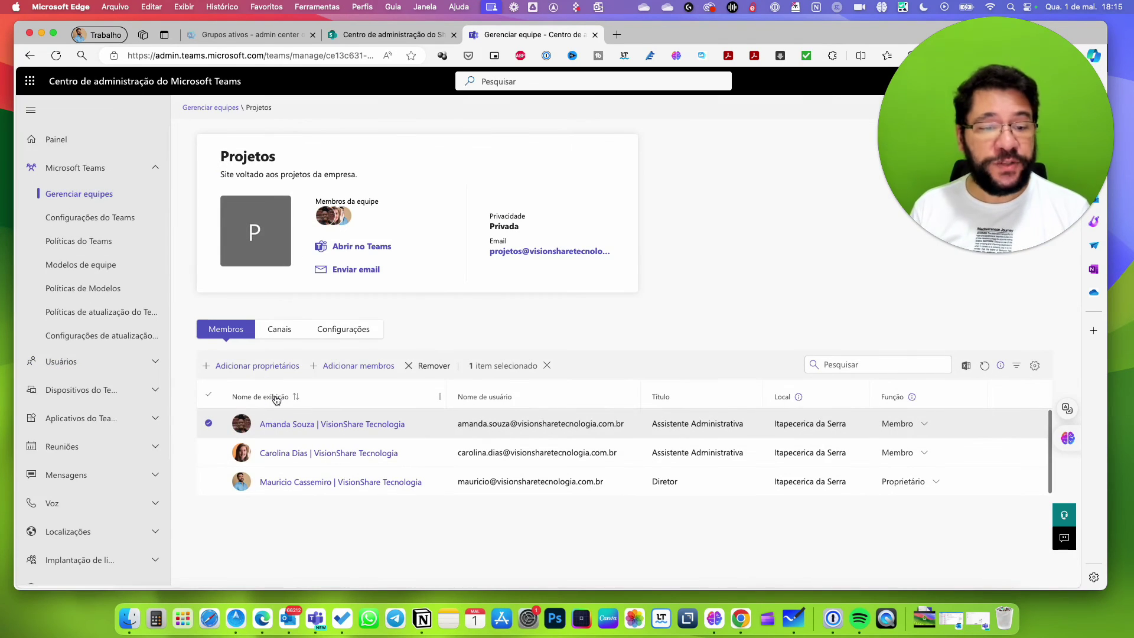
left_click(286, 335)
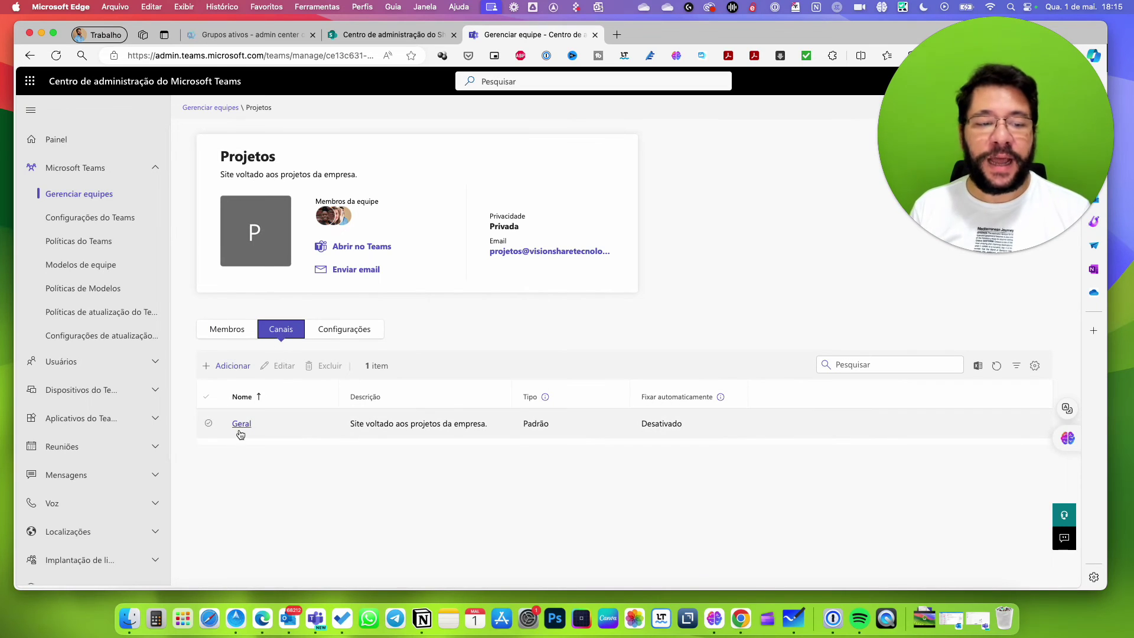
left_click(316, 619)
Collapse the Projetos, Equipe A, Consultoria and Cursos channel lists in the Teams sidebar.
left_click(63, 150)
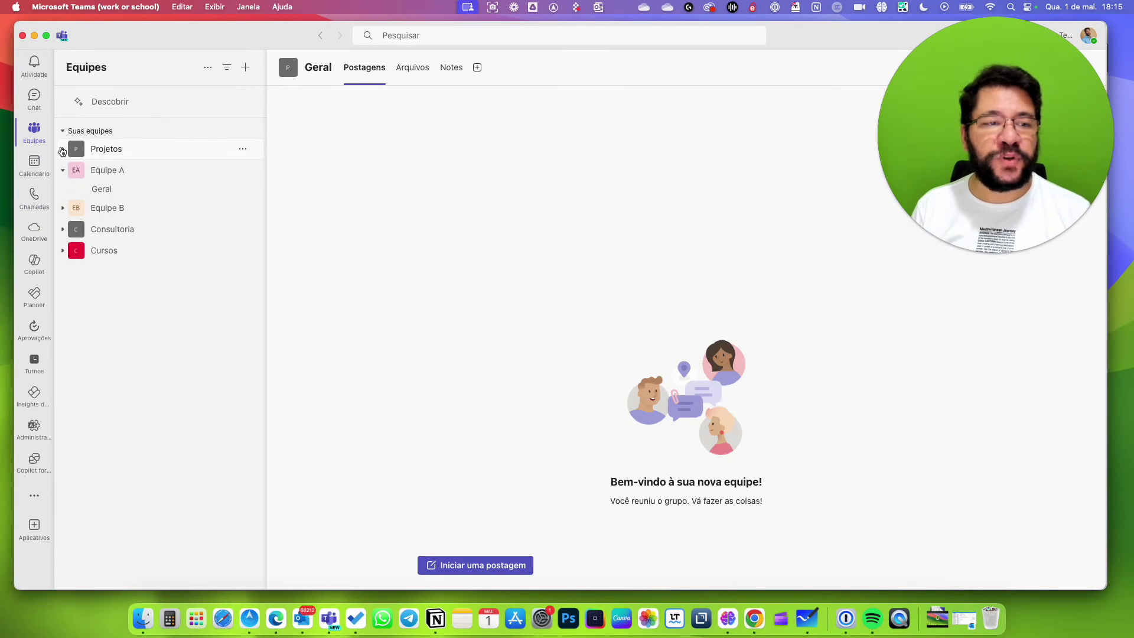
left_click(63, 150)
left_click(63, 150)
left_click(62, 171)
left_click(62, 171)
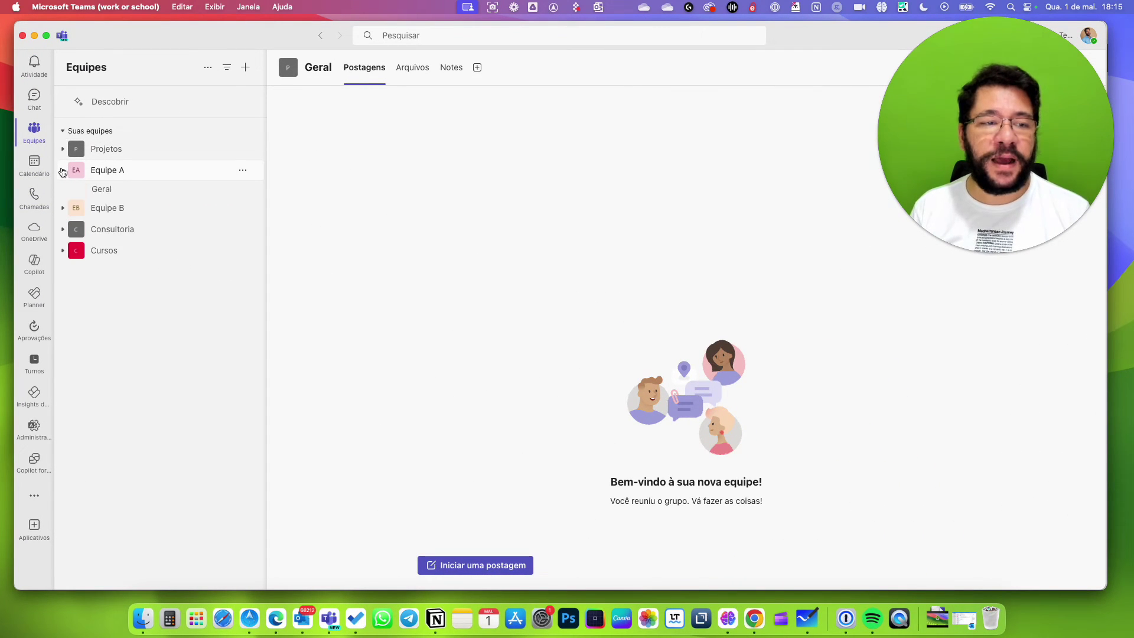
left_click(62, 170)
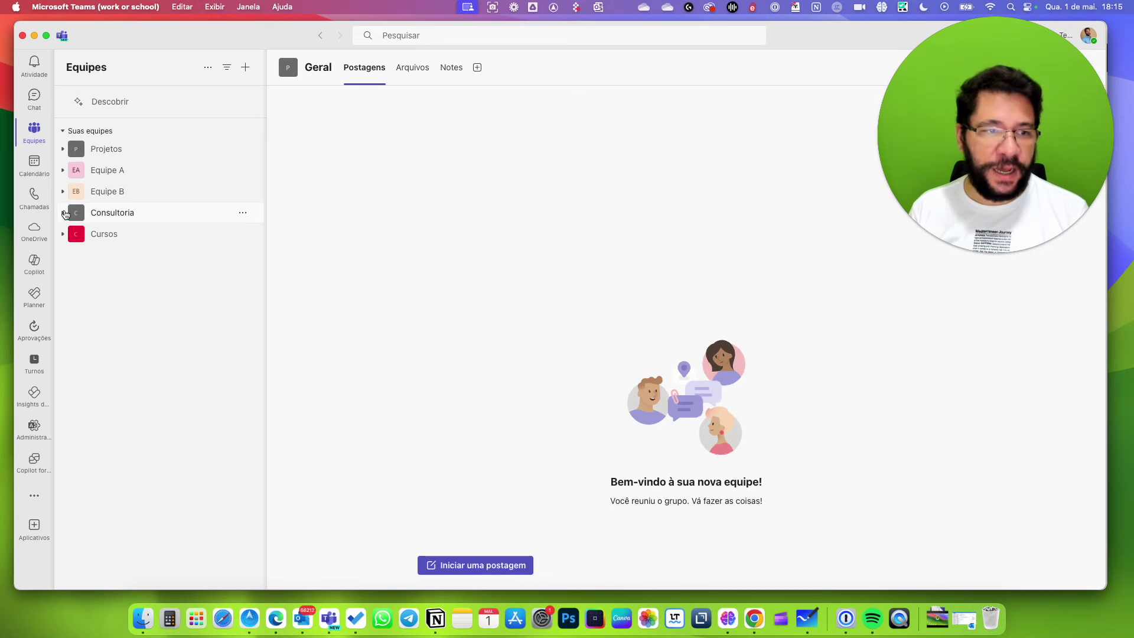
left_click(64, 214)
left_click(63, 214)
left_click(63, 234)
left_click(62, 234)
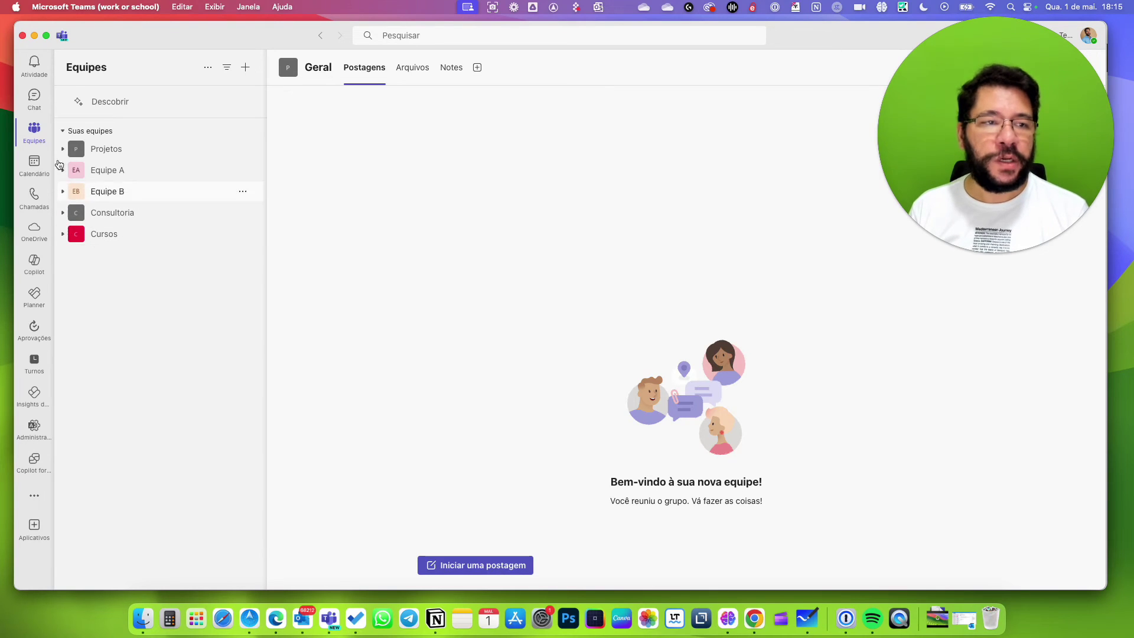
Minimize Teams, glance at the admin center, then open the Projetos team's options menu.
key("super+m")
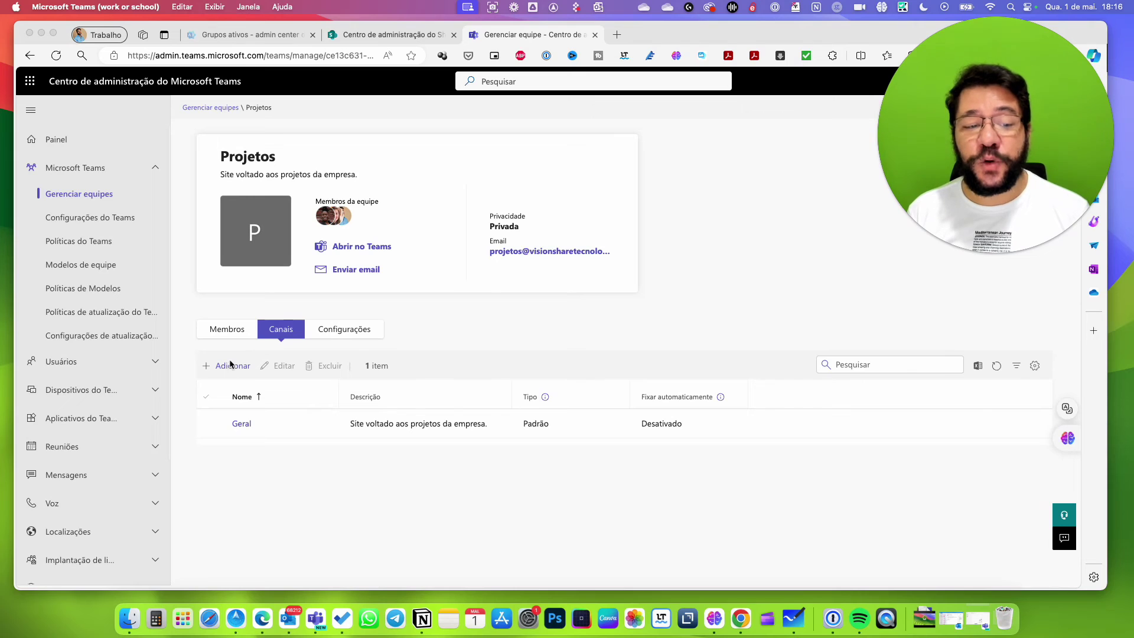
left_click(573, 322)
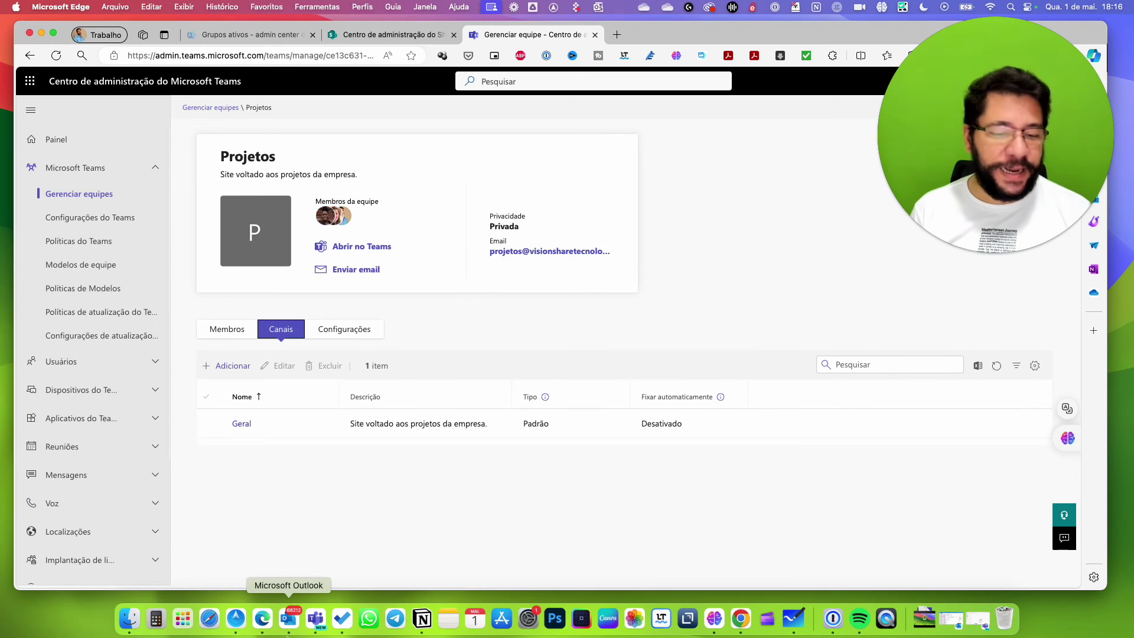
left_click(316, 619)
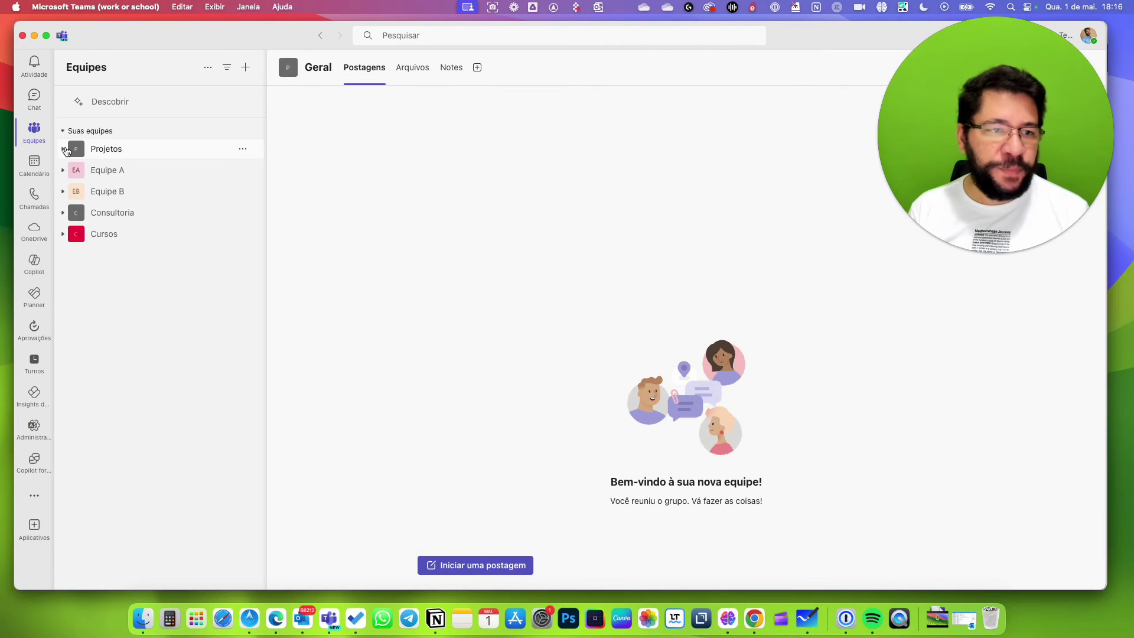
left_click(243, 150)
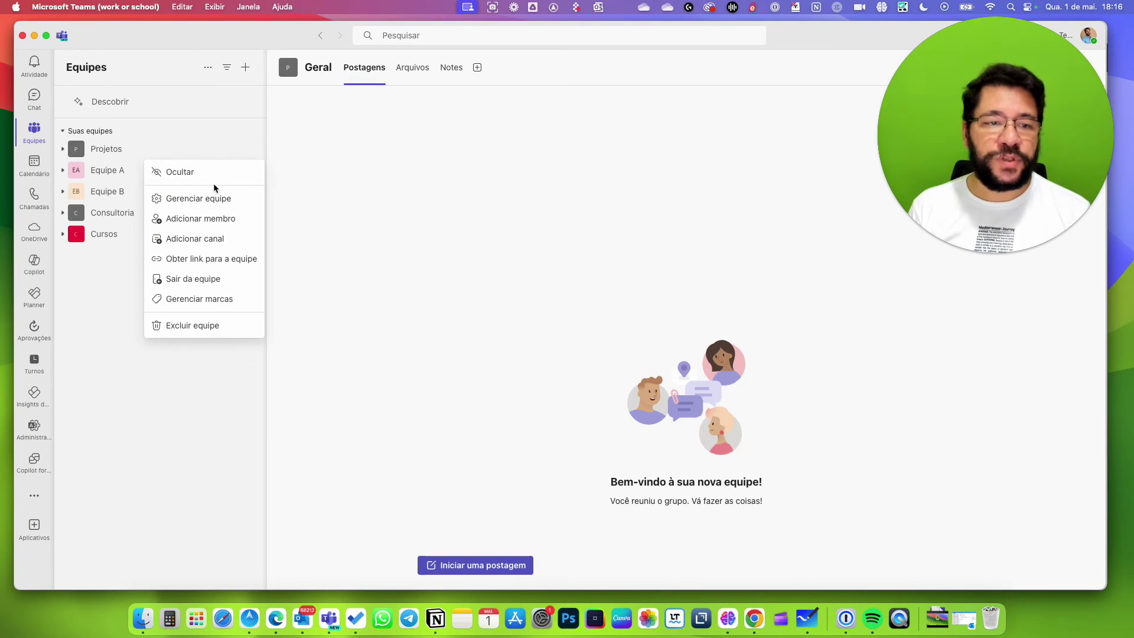
Open Gerenciar equipe for Projetos and expand its Membros e convidados list.
left_click(207, 200)
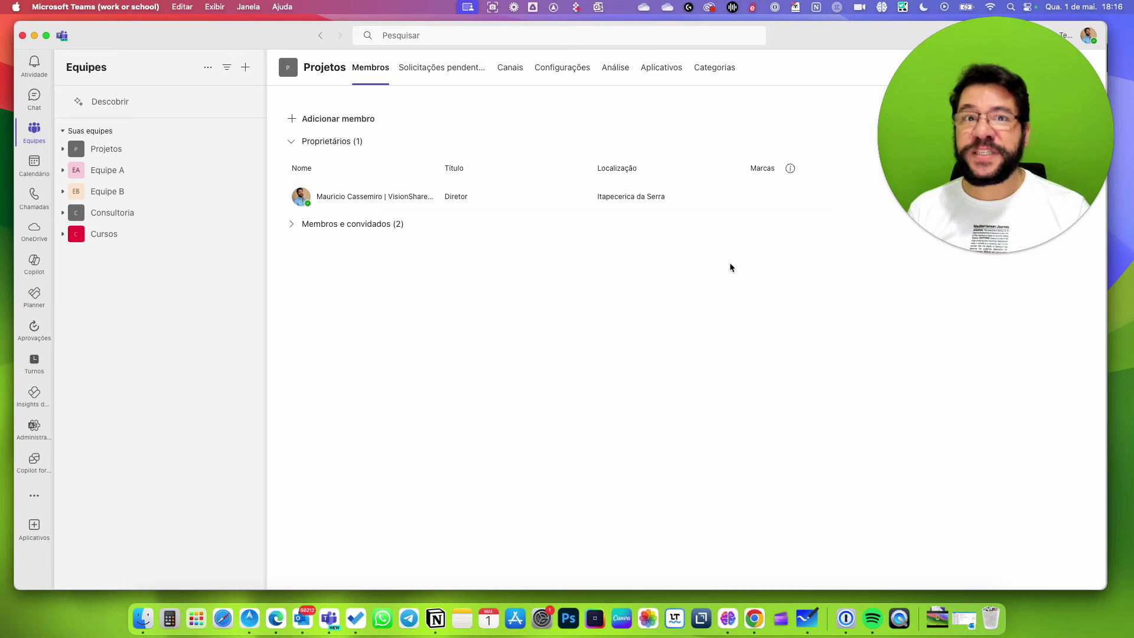
left_click_drag(1024, 69, 966, 395)
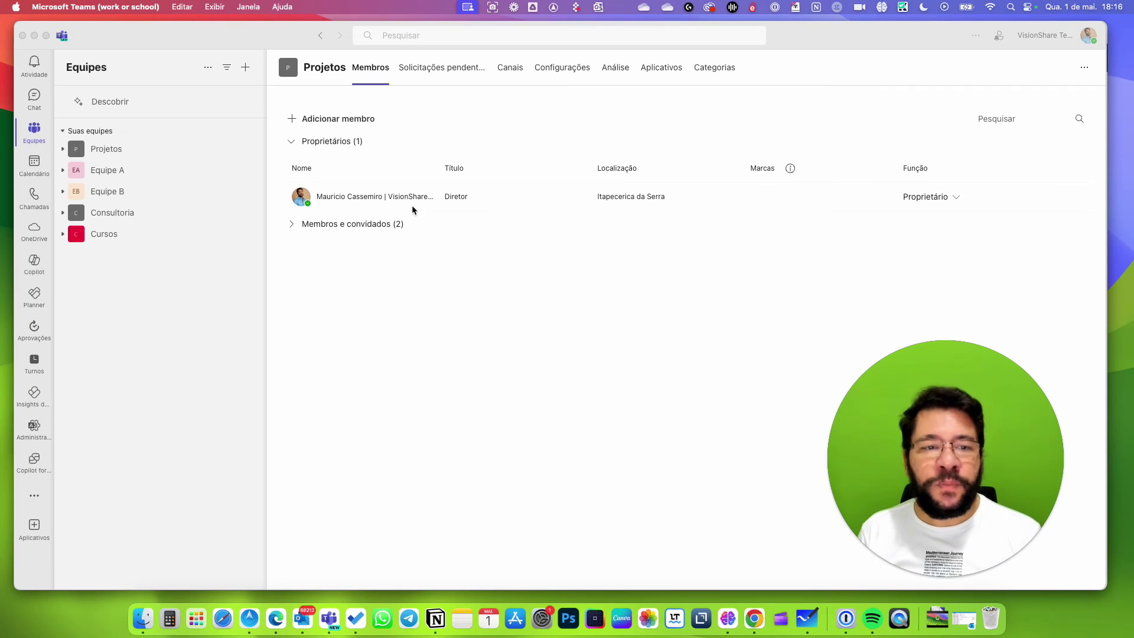
left_click(291, 226)
left_click(292, 227)
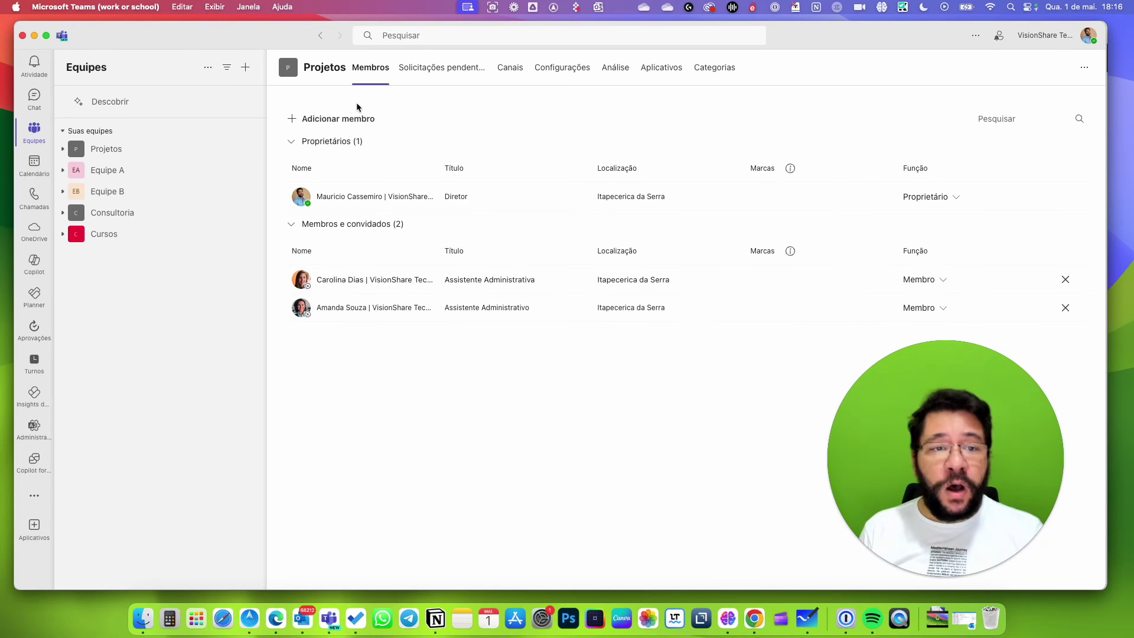
Check the Solicitações pendentes and Canais tabs, then view the team's Configurações.
left_click(446, 69)
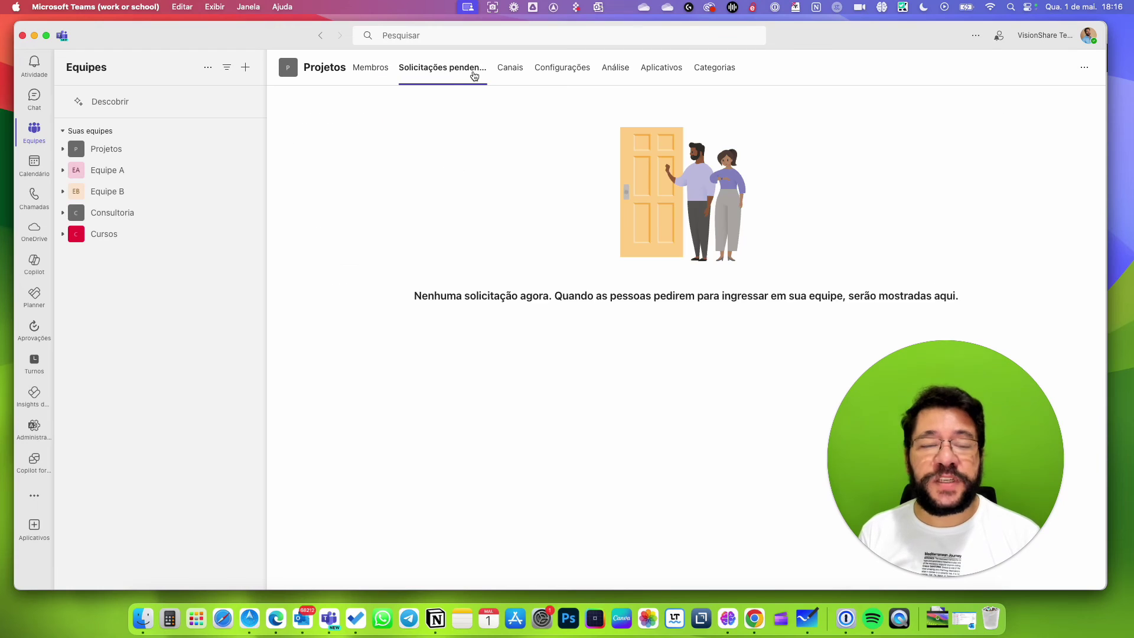
left_click(509, 70)
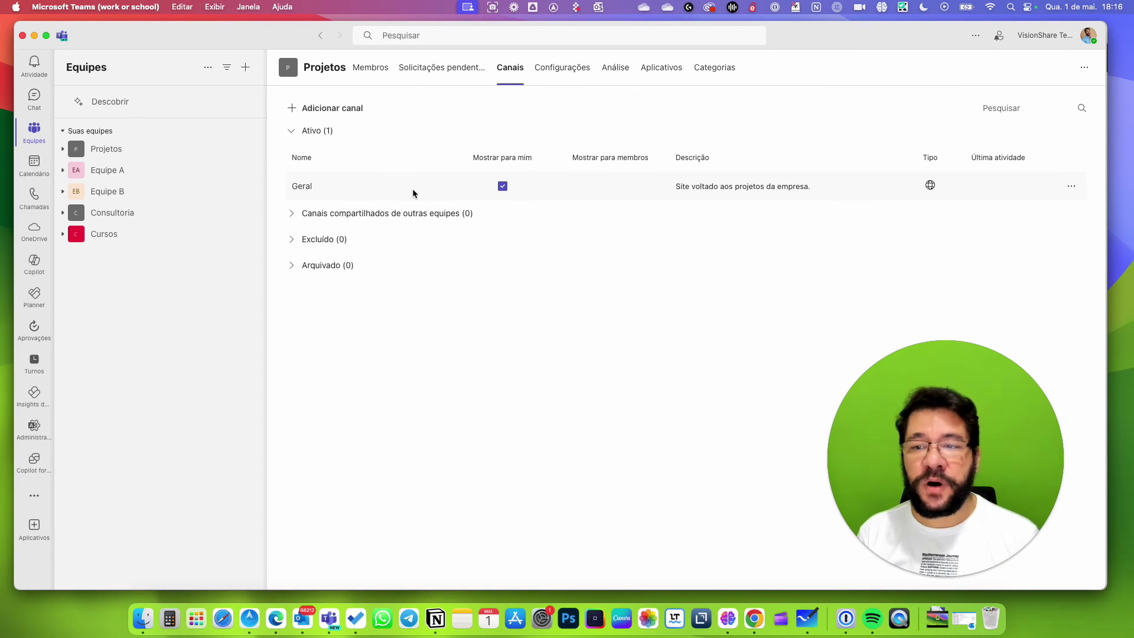
left_click(561, 70)
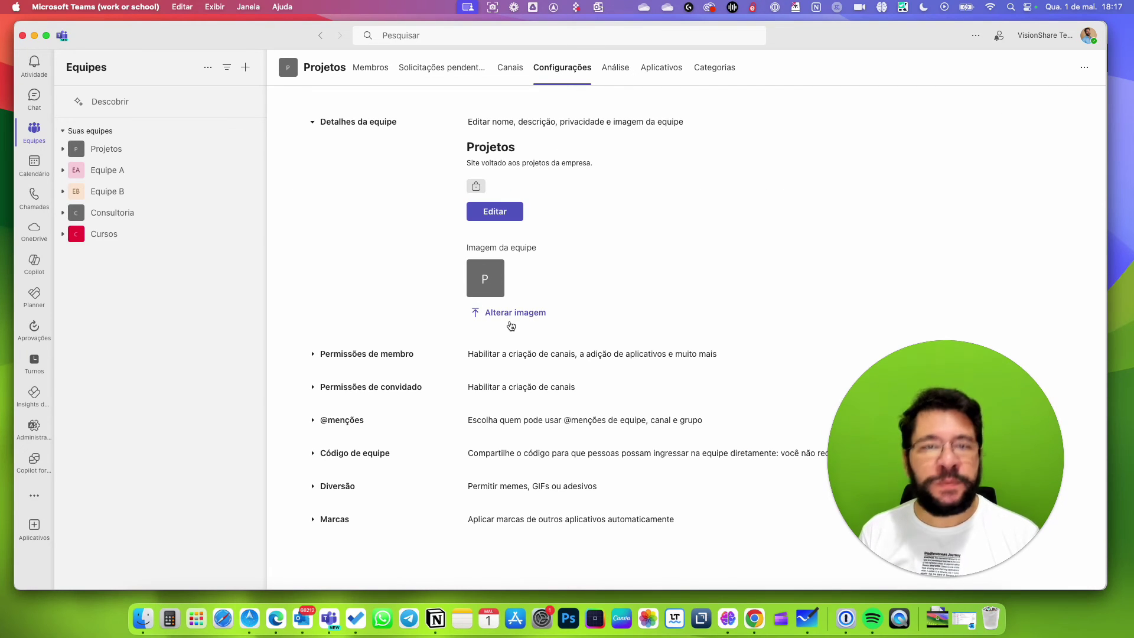
Upload logo_projetos.png from Imagens as the Projetos team picture and save it.
left_click(512, 316)
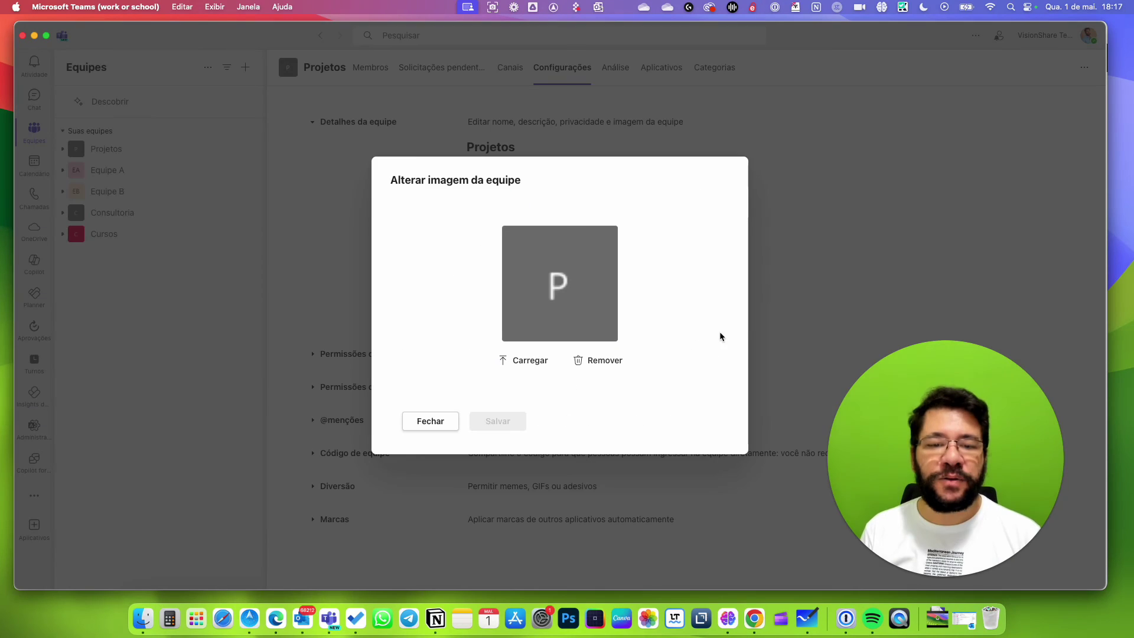
left_click(522, 358)
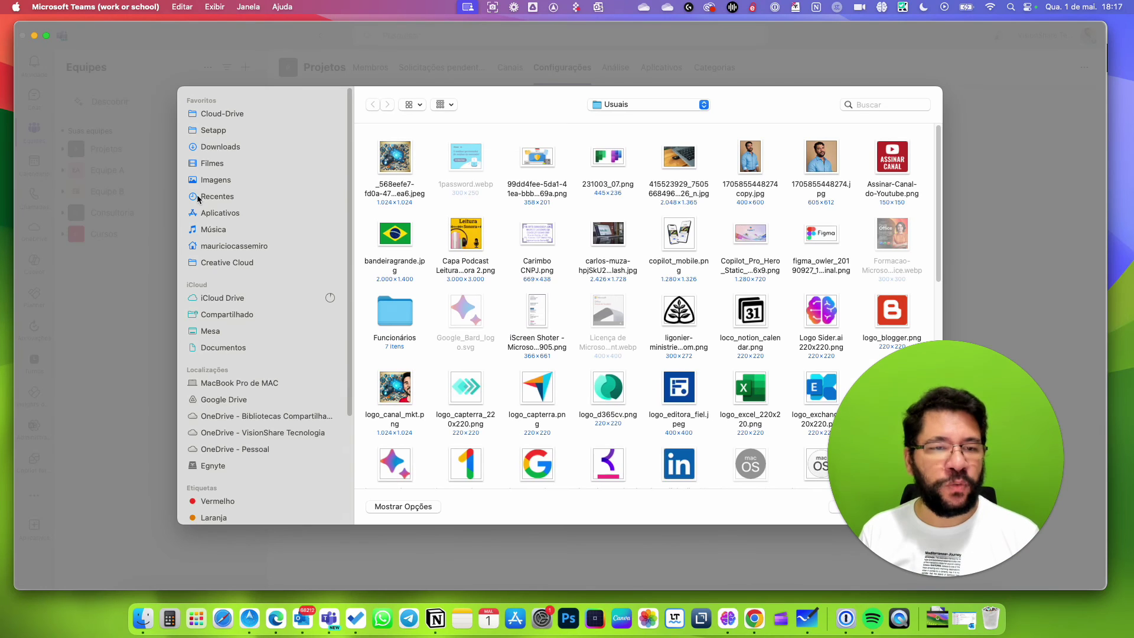
left_click(212, 179)
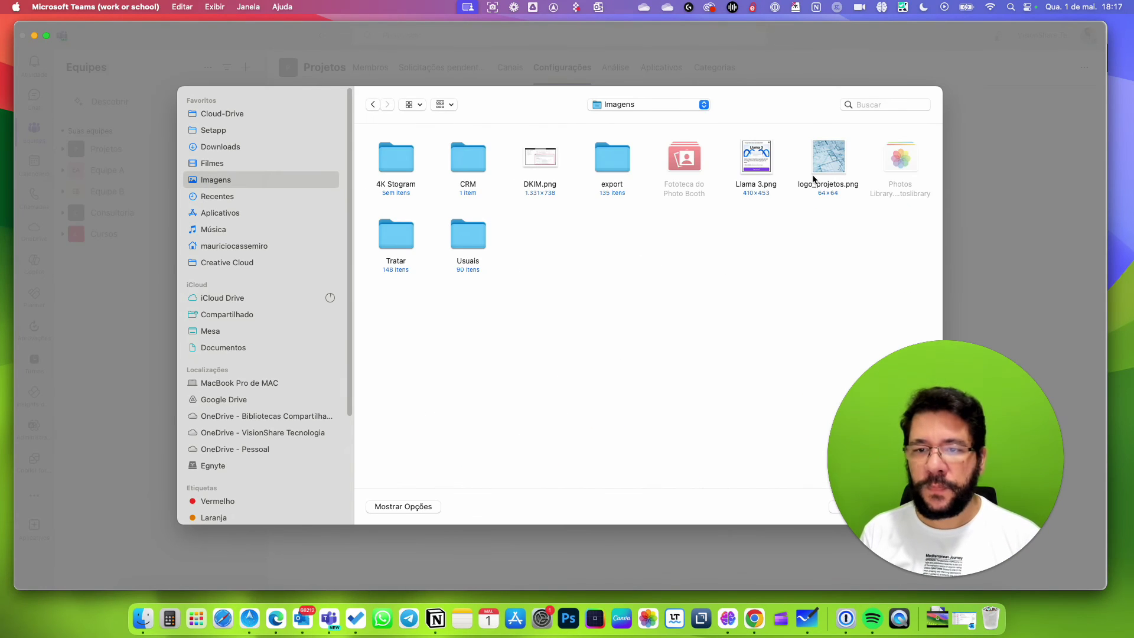
left_click(813, 178)
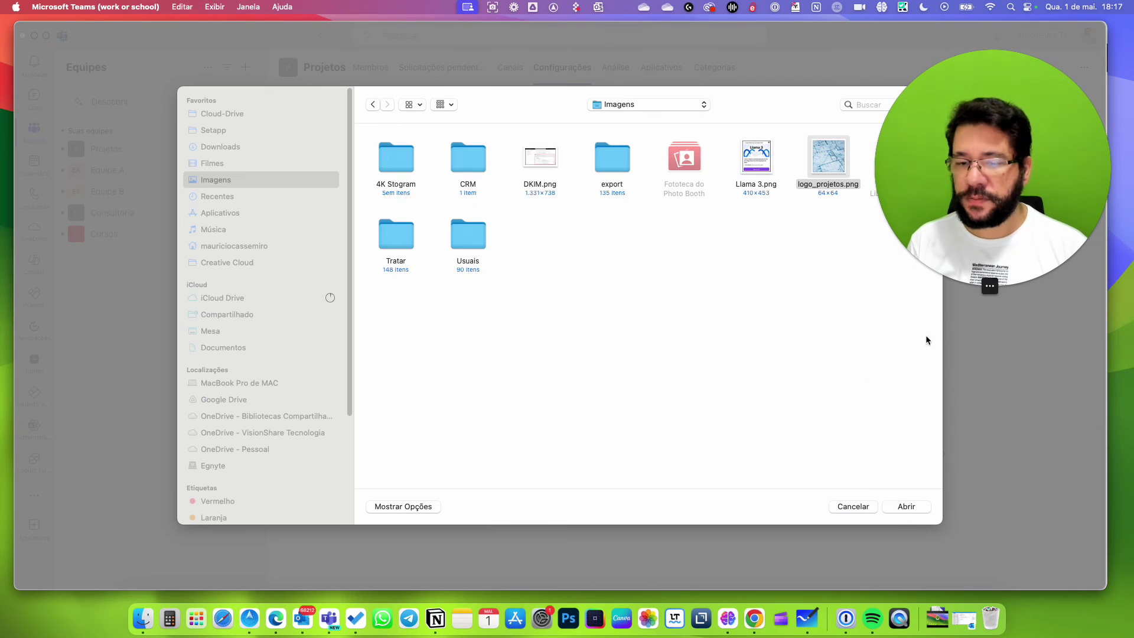
left_click(899, 508)
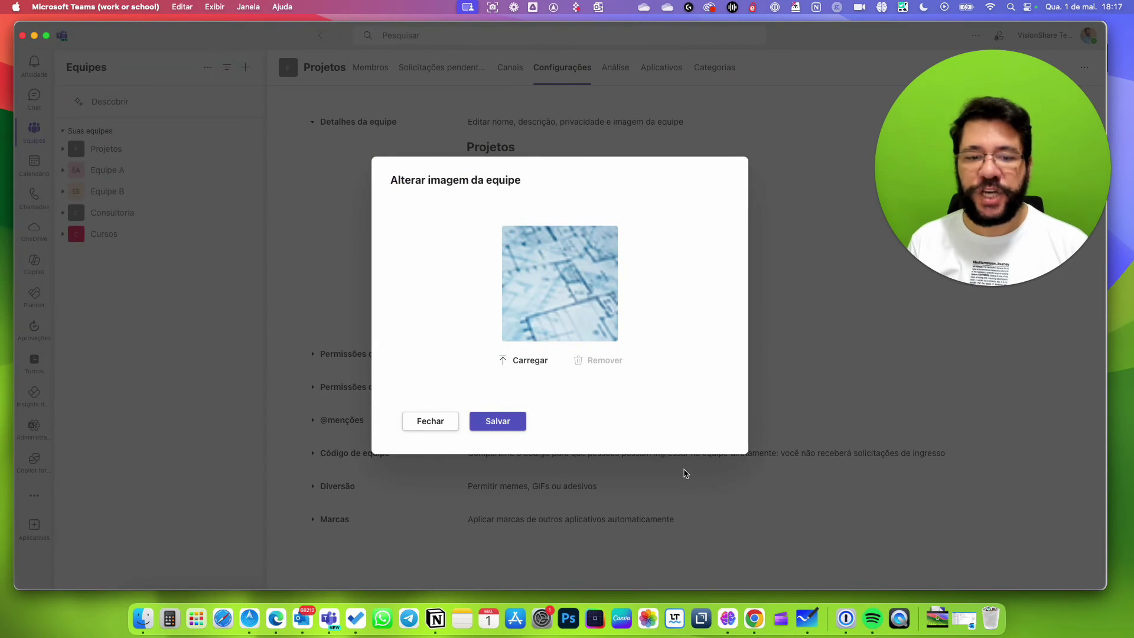
left_click(501, 425)
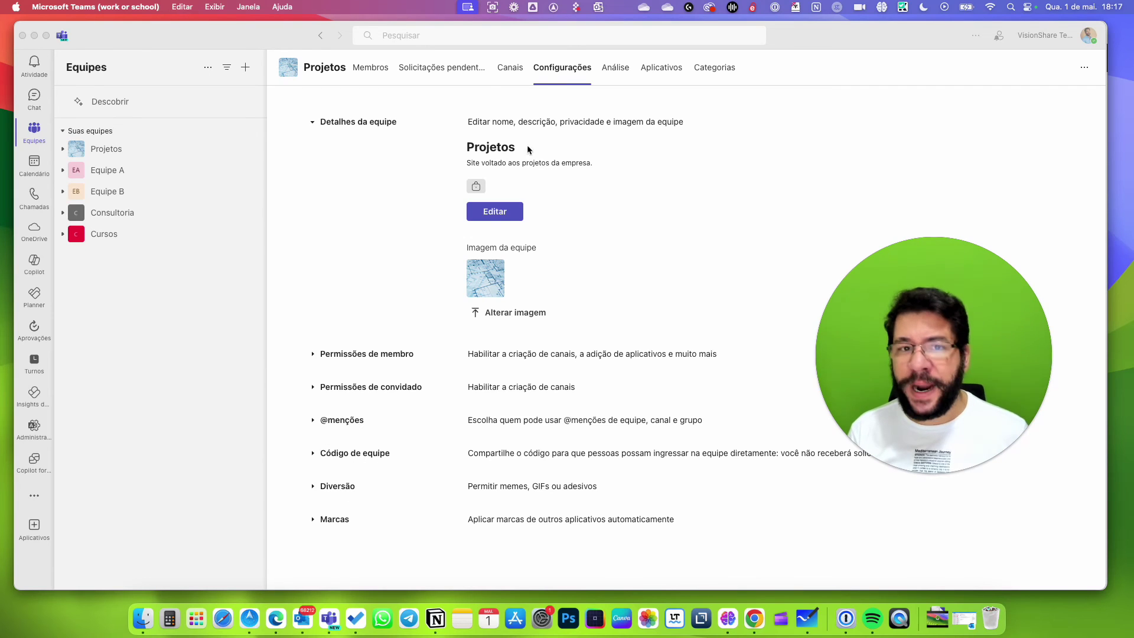
Check the Projetos team's Análise and Aplicativos tabs, ending on the empty Categorias tab.
left_click(611, 74)
left_click(612, 73)
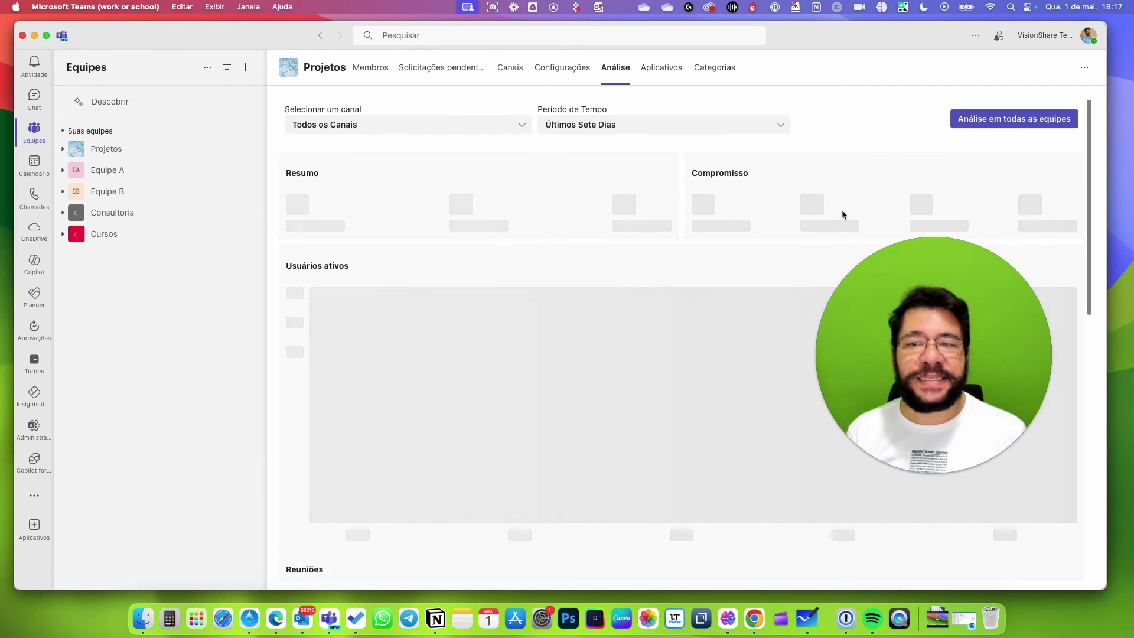
left_click_drag(875, 309, 793, 296)
left_click(654, 69)
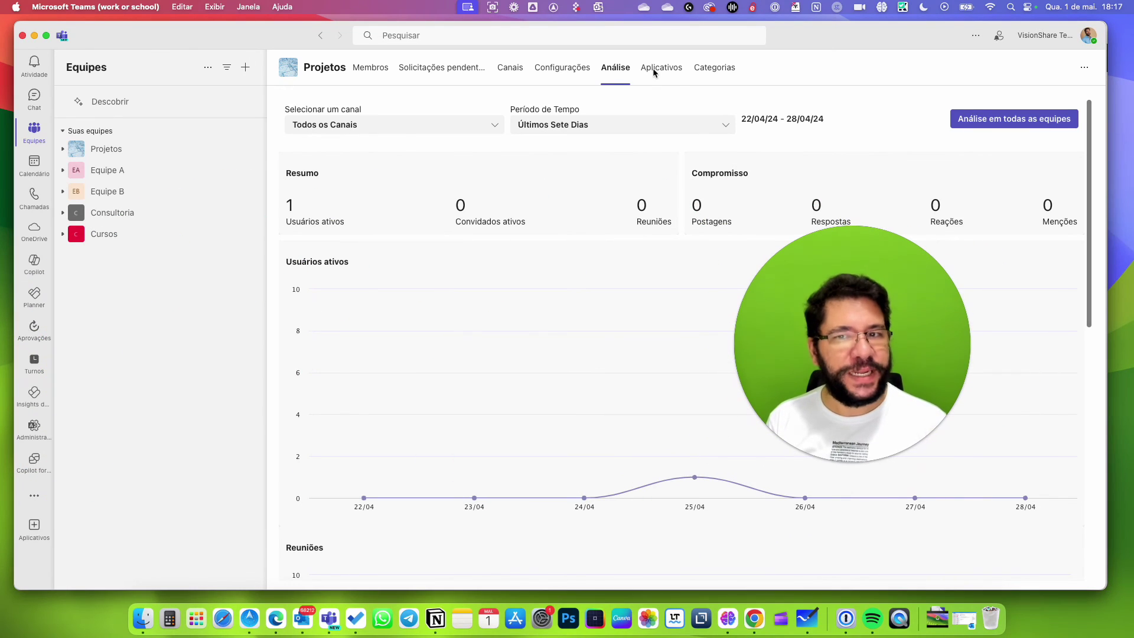
left_click(656, 69)
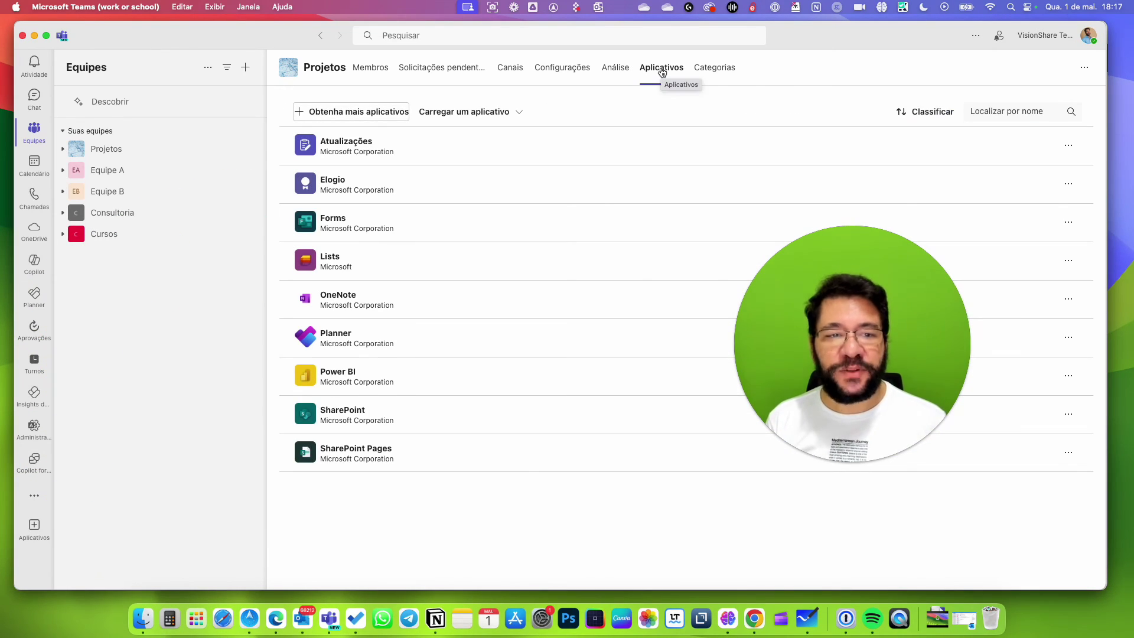
left_click(699, 68)
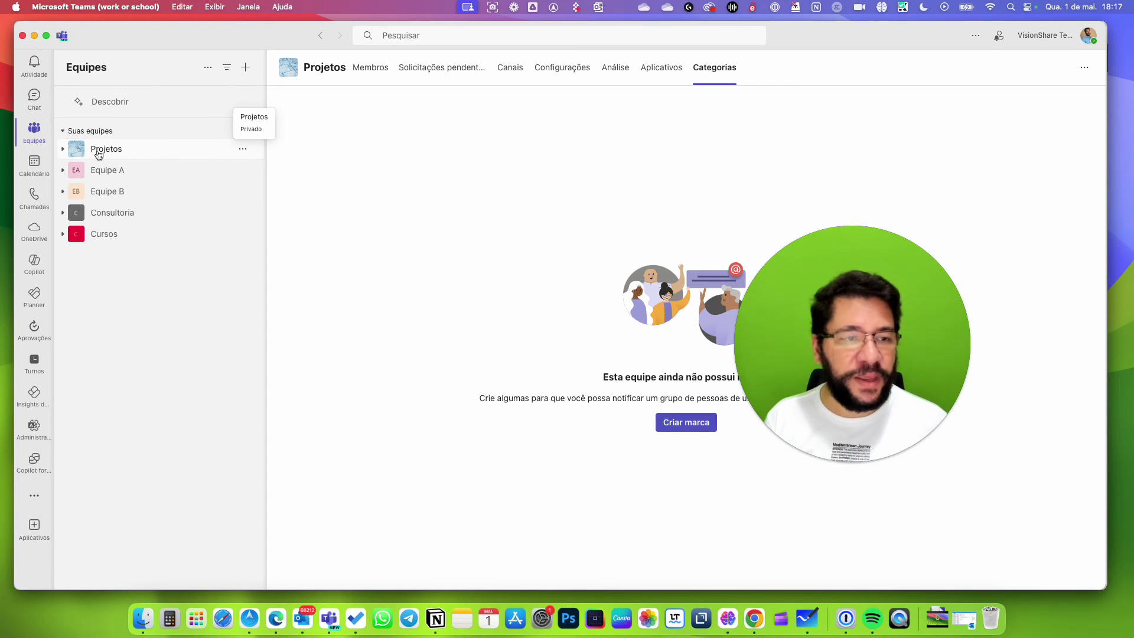
Open the Projetos Geral channel, then bring Edge with the admin center Canais tab forward.
left_click(64, 153)
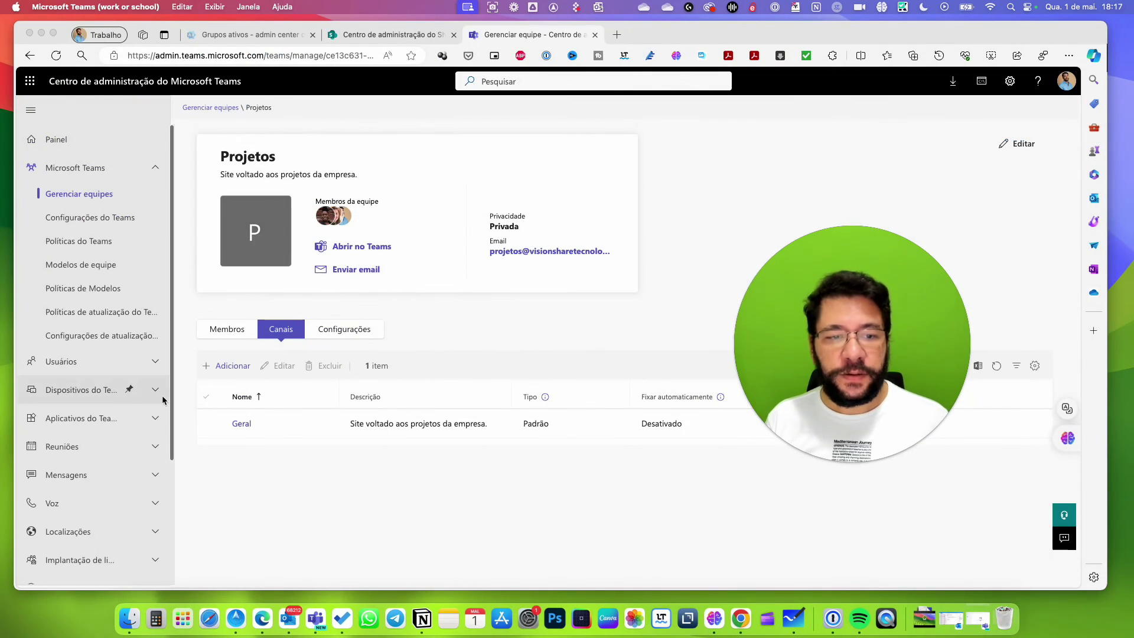
left_click(292, 365)
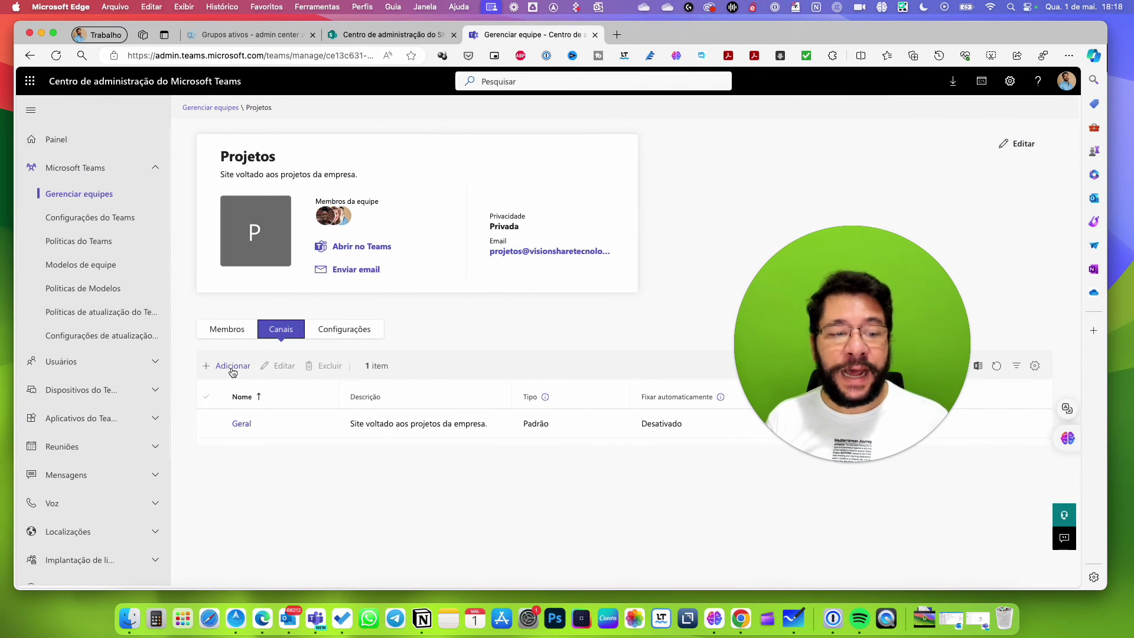
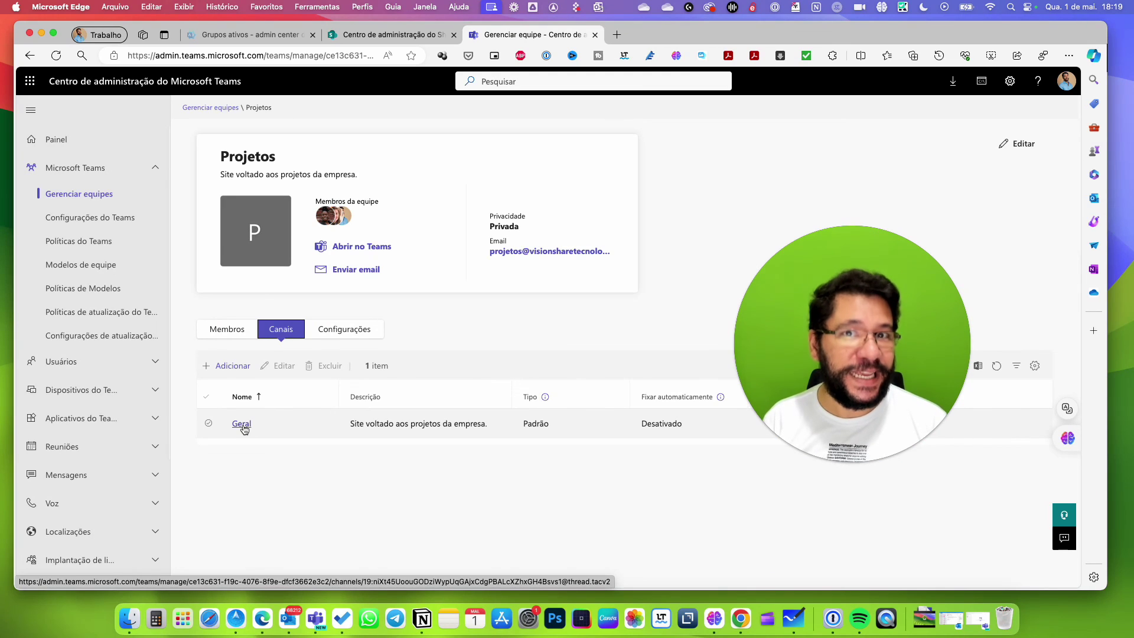
Switch the Projetos team page to Configurações and bring the general, message and mention settings into view.
left_click(342, 333)
left_click_drag(912, 325, 878, 164)
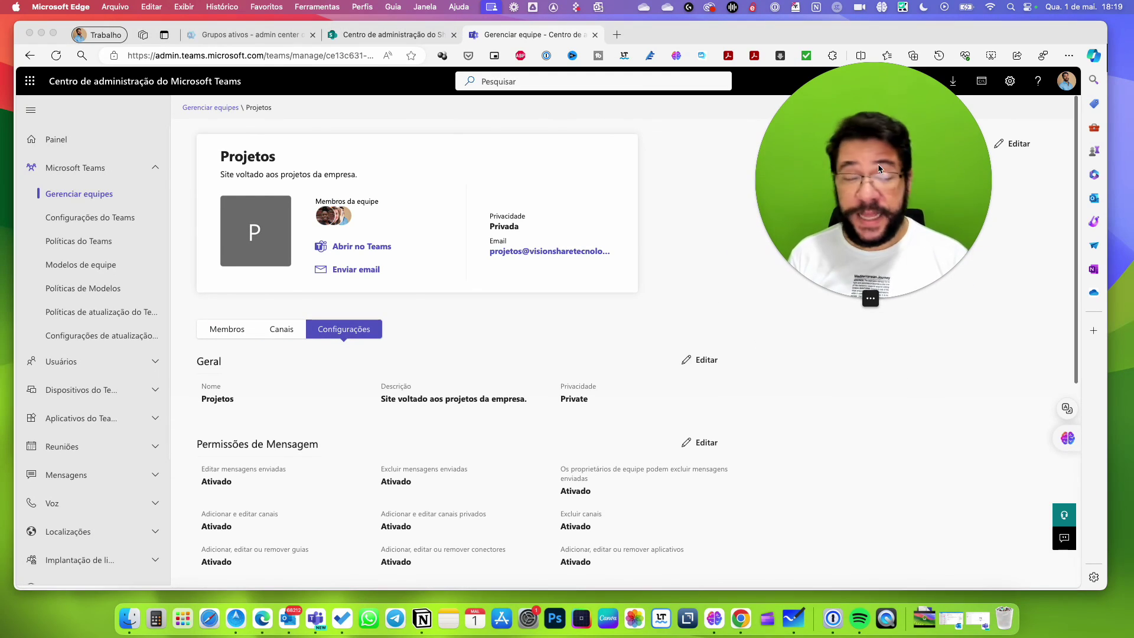
scroll(414, 343, "down", 3)
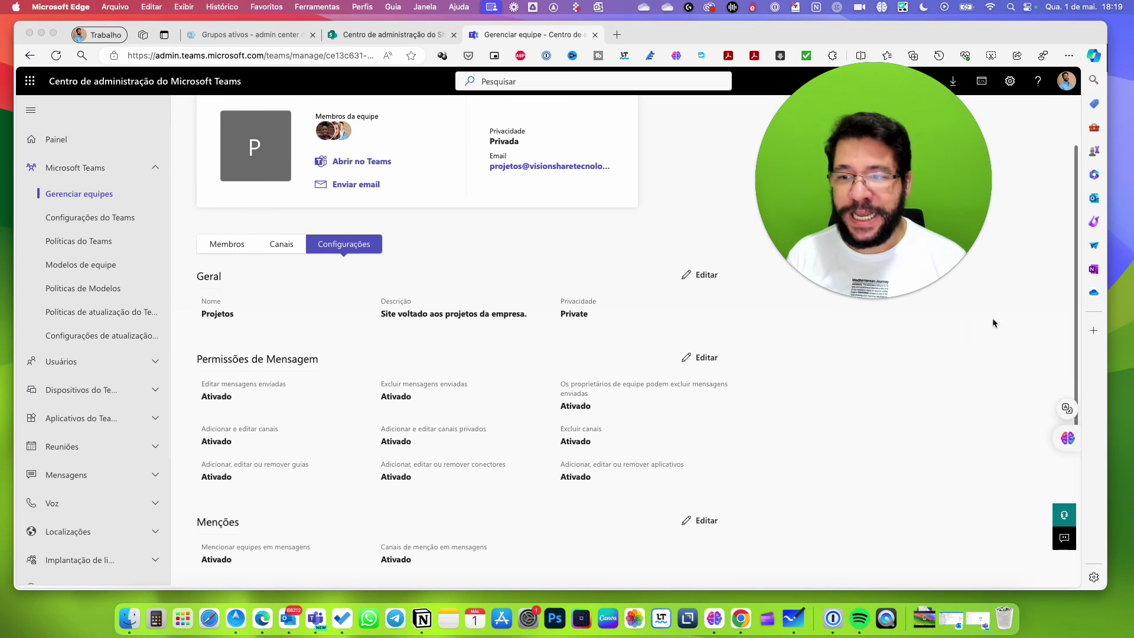
left_click(255, 291)
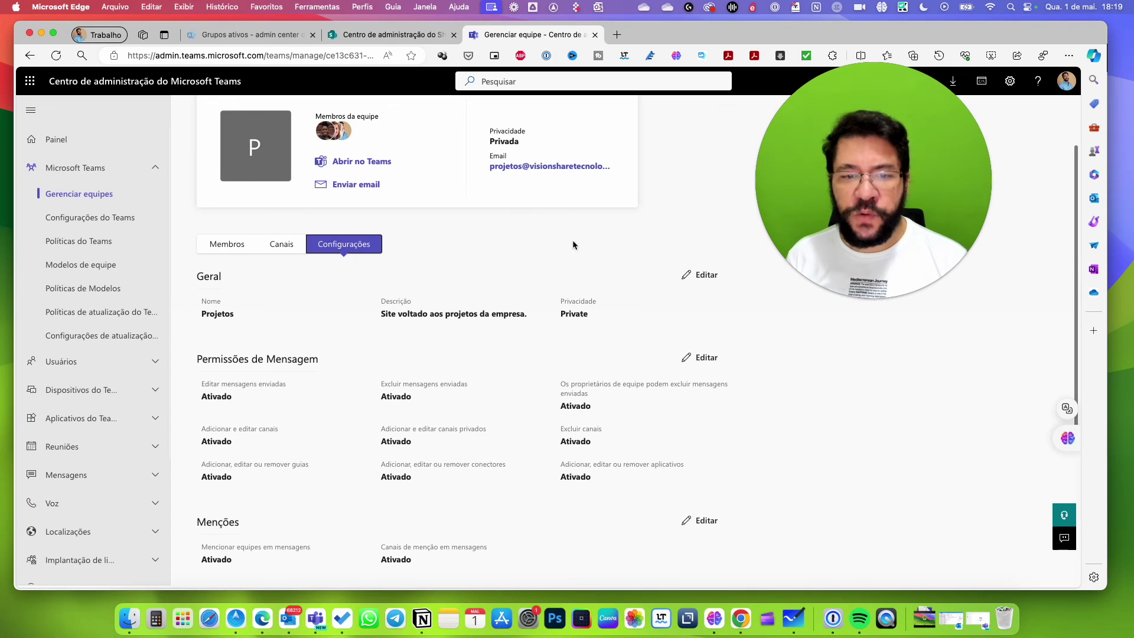
Open the Editar equipe panel and review the Permissões de mensagem options, all enabled.
left_click(712, 279)
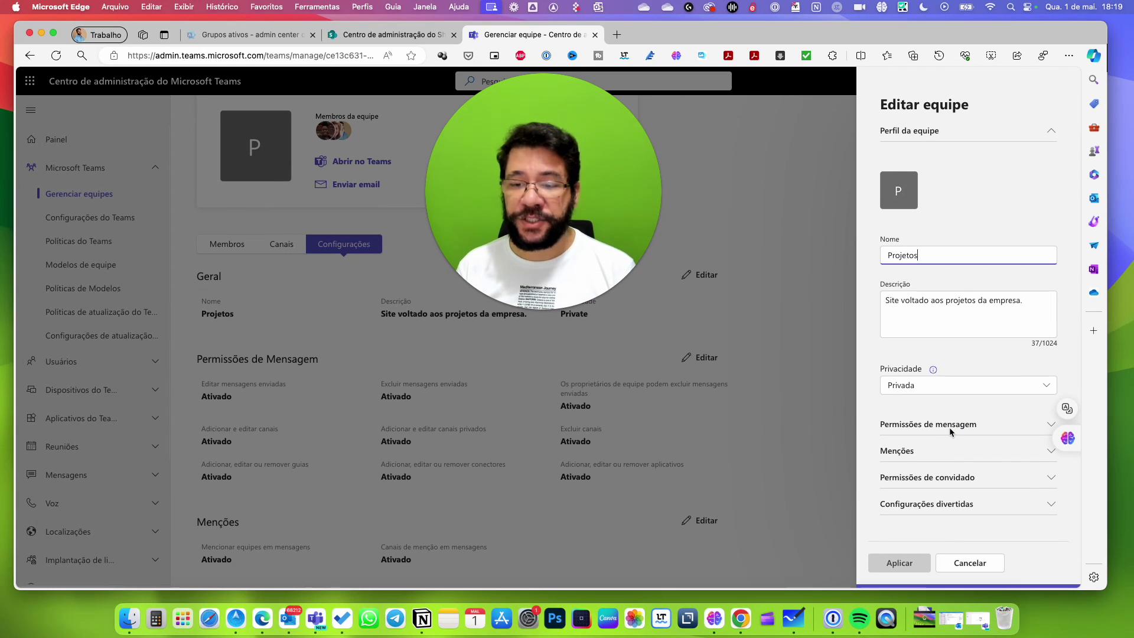
left_click(932, 430)
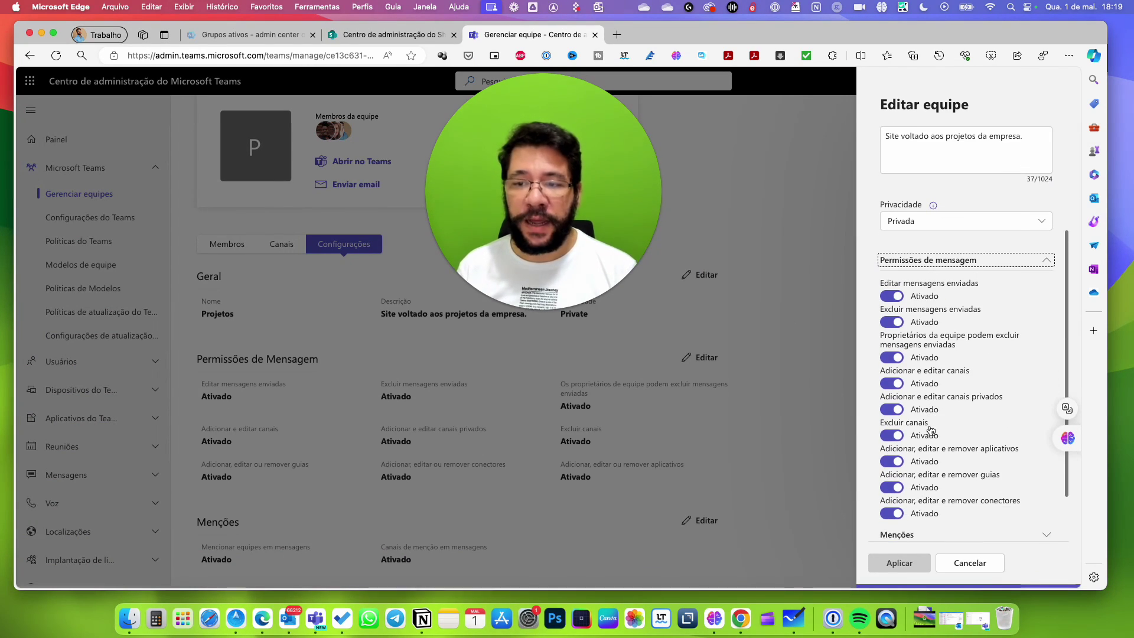
scroll(931, 429, "down", 1)
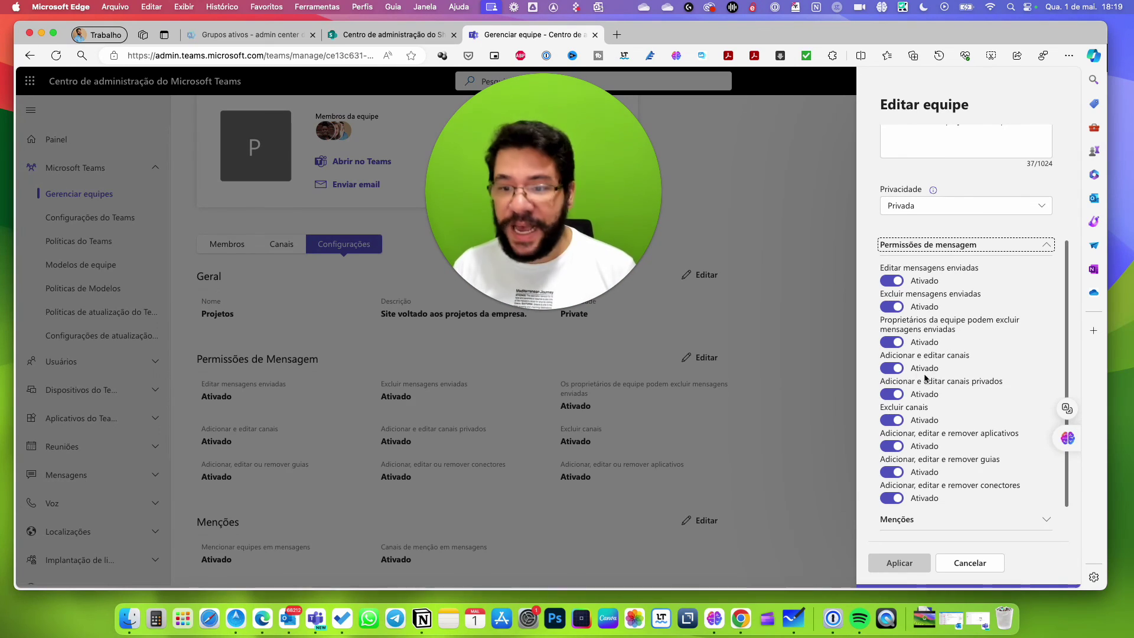
scroll(986, 377, "down", 1)
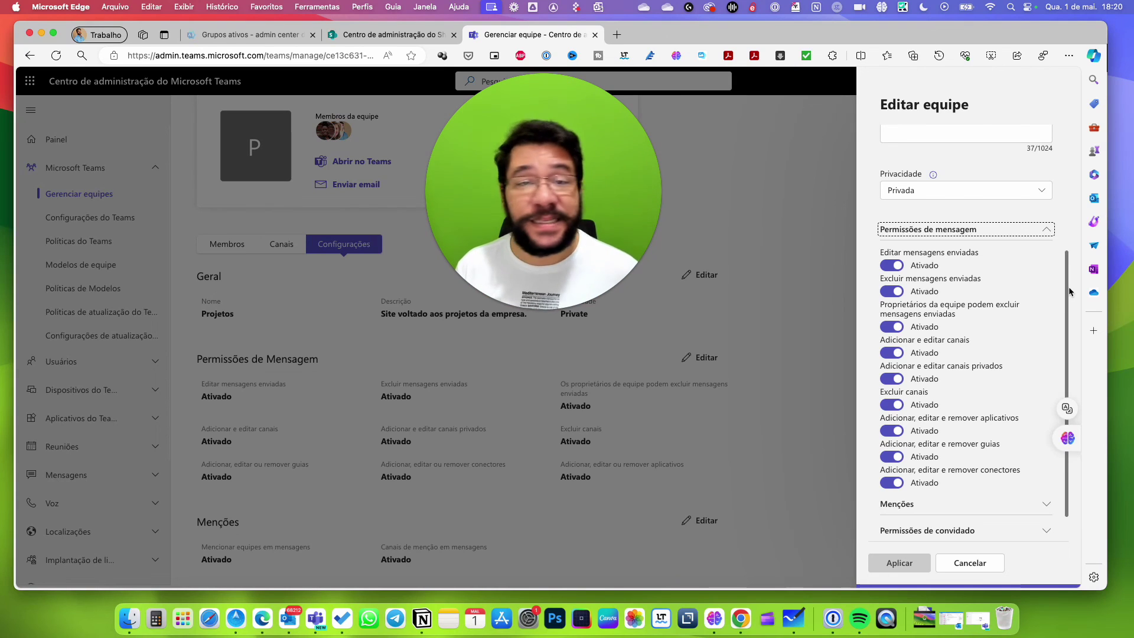
left_click(1046, 232)
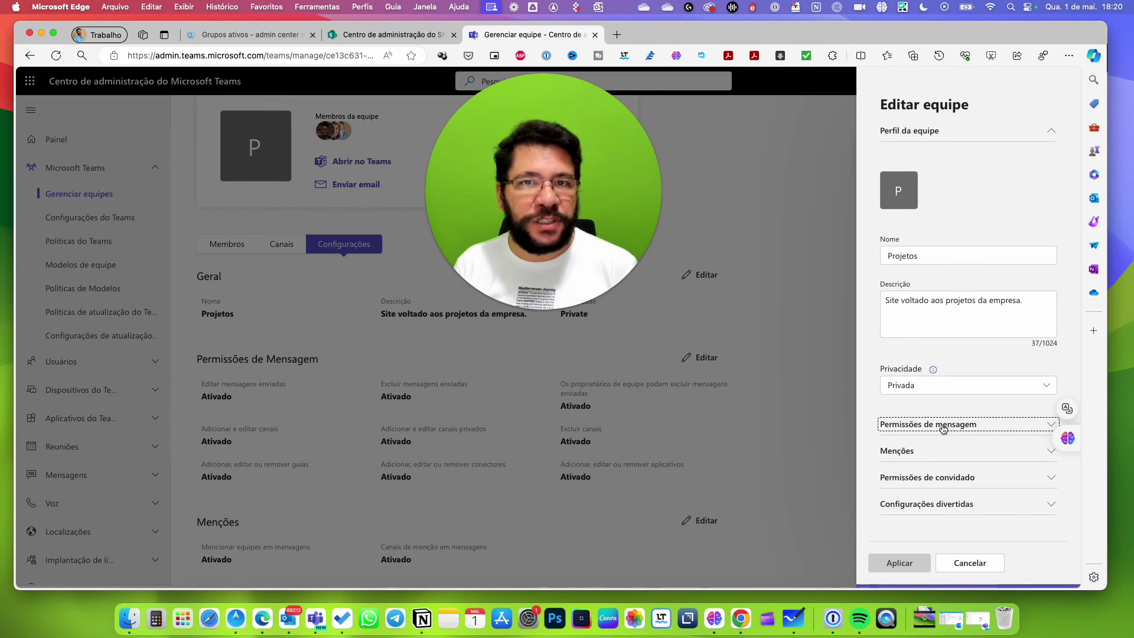
Review the Menções settings in the edit panel, all enabled, then collapse them.
left_click(941, 451)
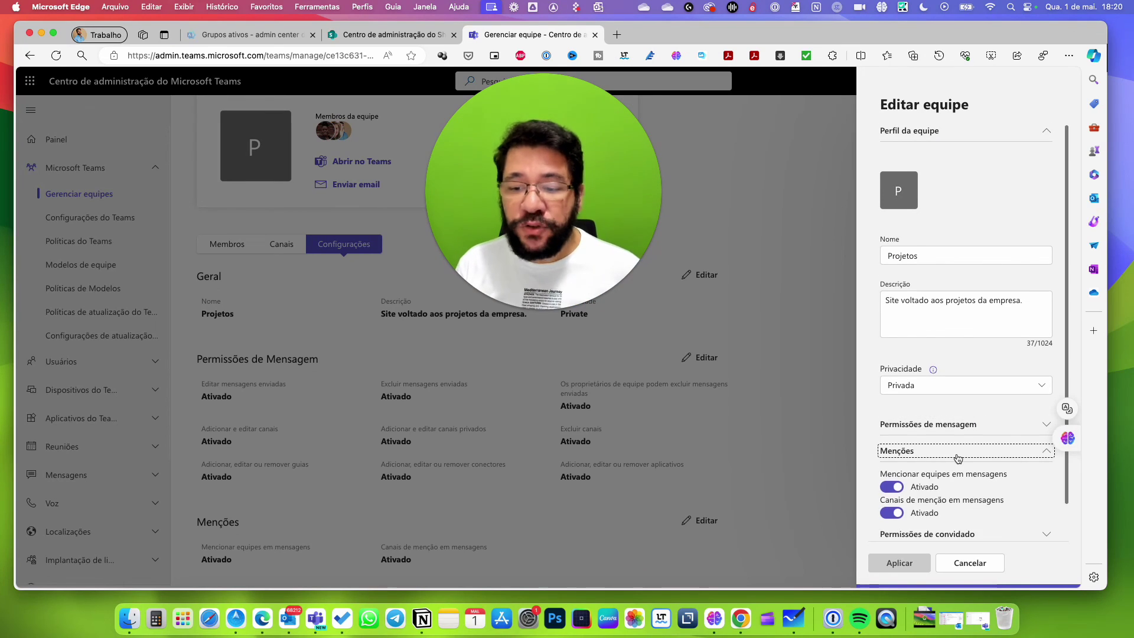
scroll(954, 458, "down", 1)
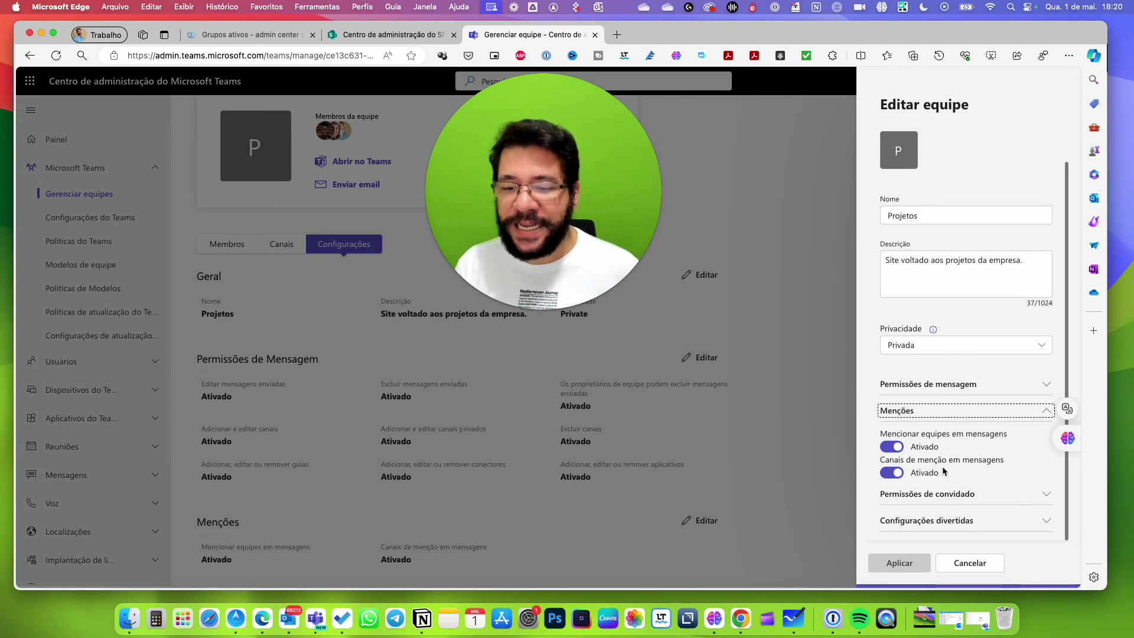
left_click(991, 412)
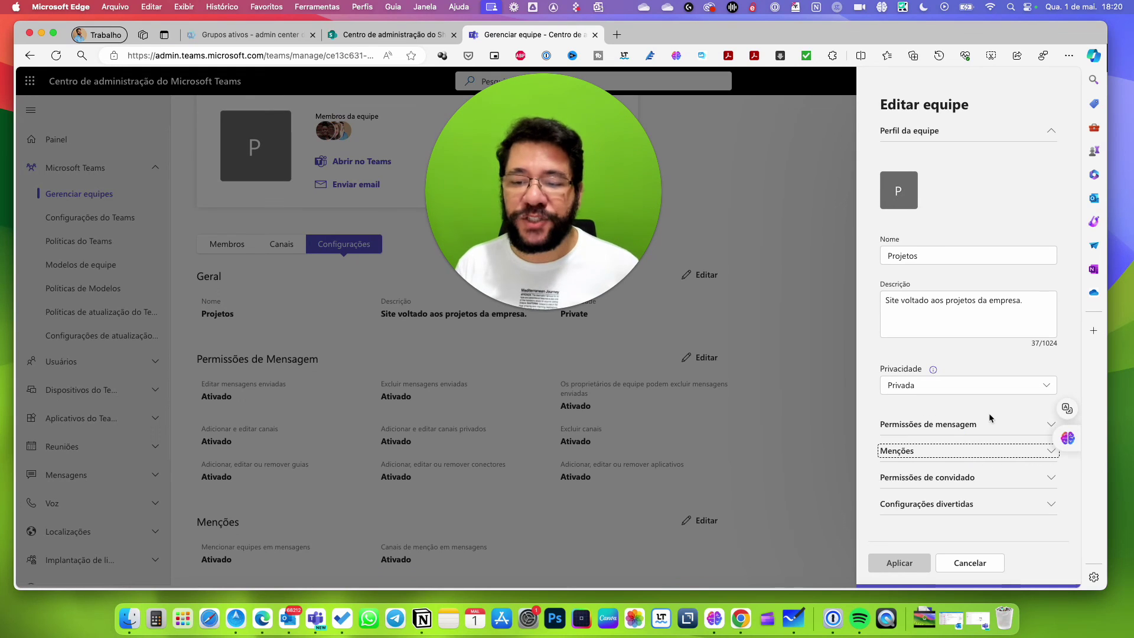
Check the Permissões de convidado options, both turned off.
left_click(908, 482)
scroll(944, 480, "down", 2)
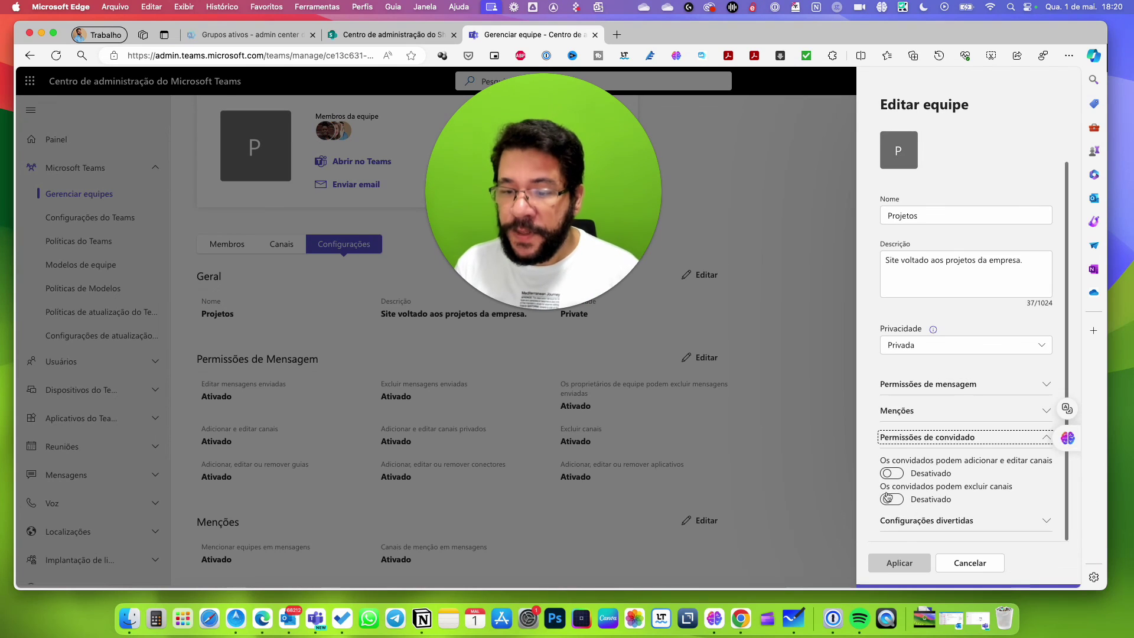
left_click(1048, 441)
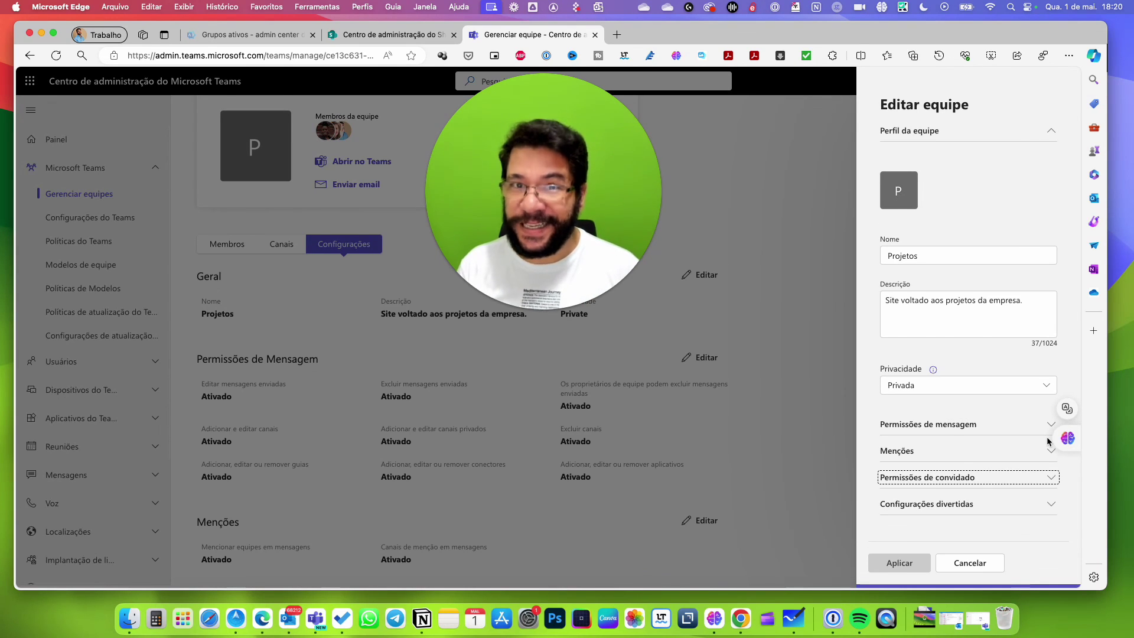
Keep the Giphy content rating at Moderada in Configurações divertidas and cancel the edit panel.
left_click(901, 504)
scroll(1052, 516, "down", 3)
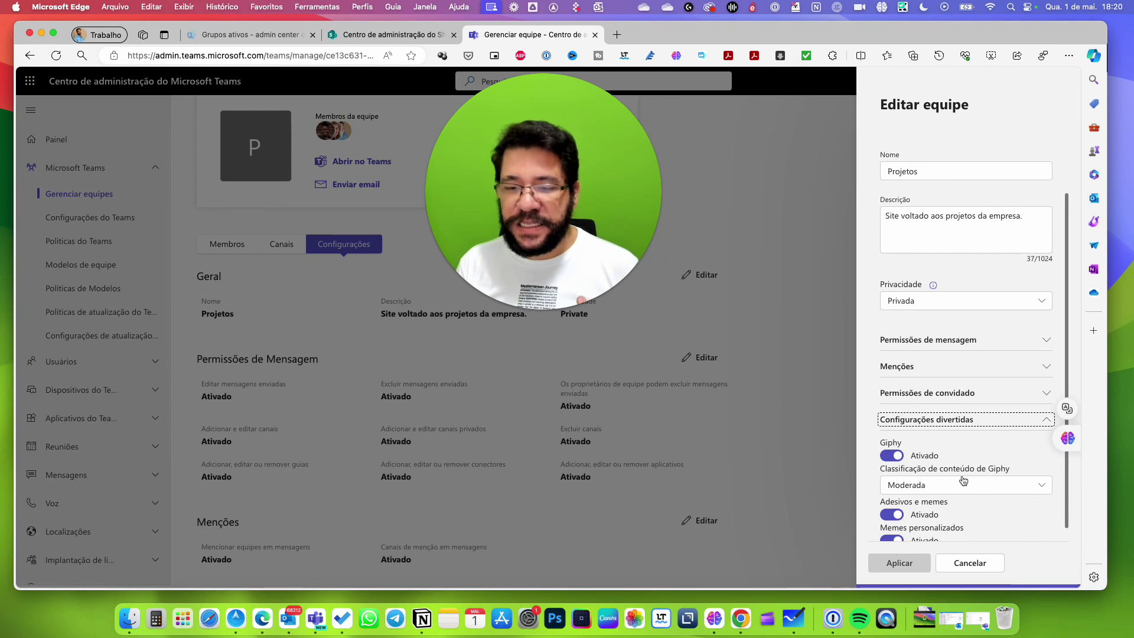
left_click(1016, 488)
left_click(1015, 488)
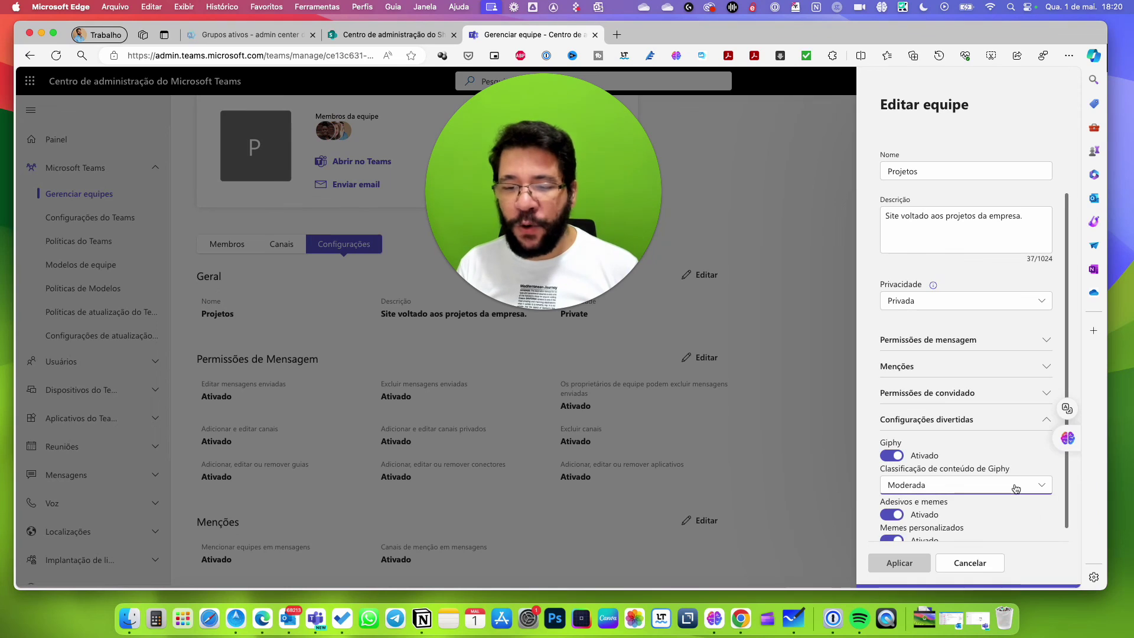
scroll(1068, 536, "down", 1)
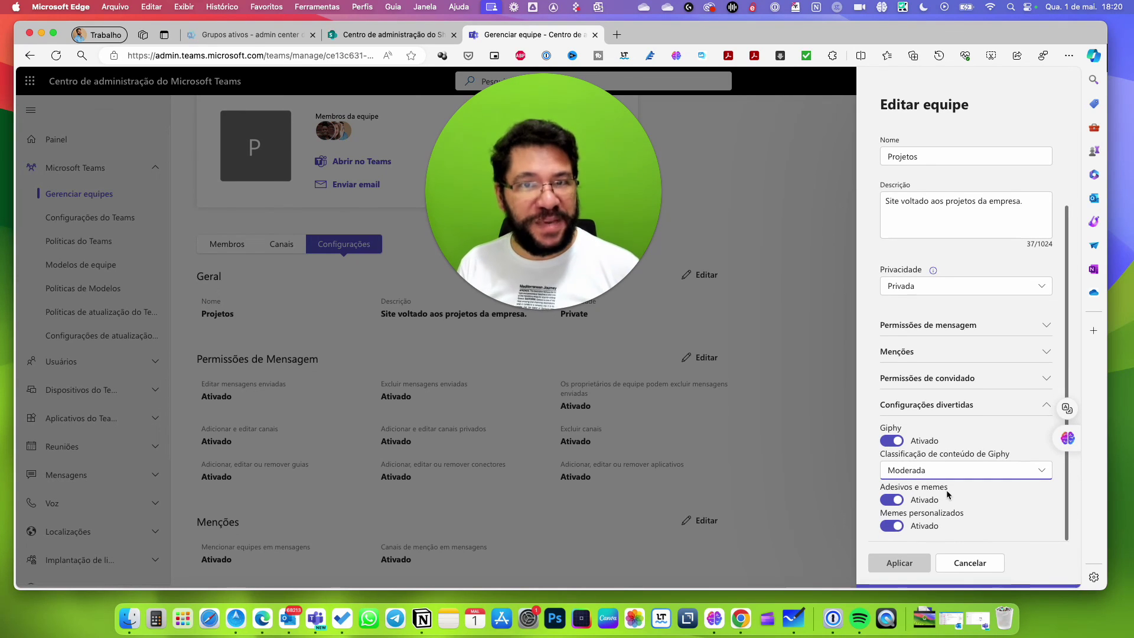
mouse_move(1077, 452)
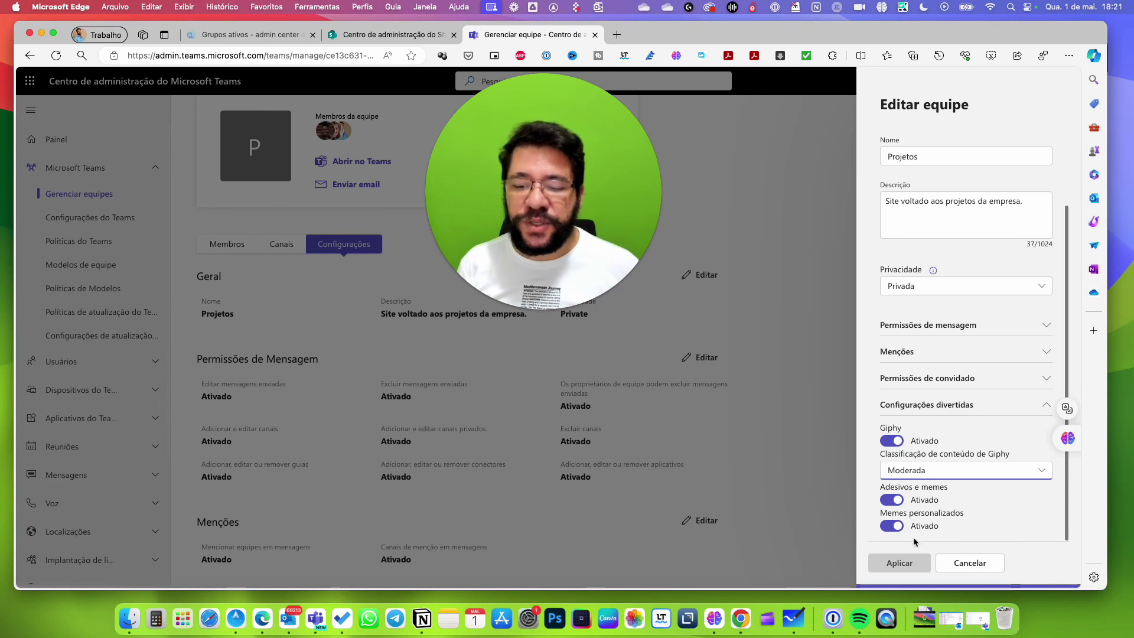
scroll(960, 456, "up", 3)
left_click(974, 564)
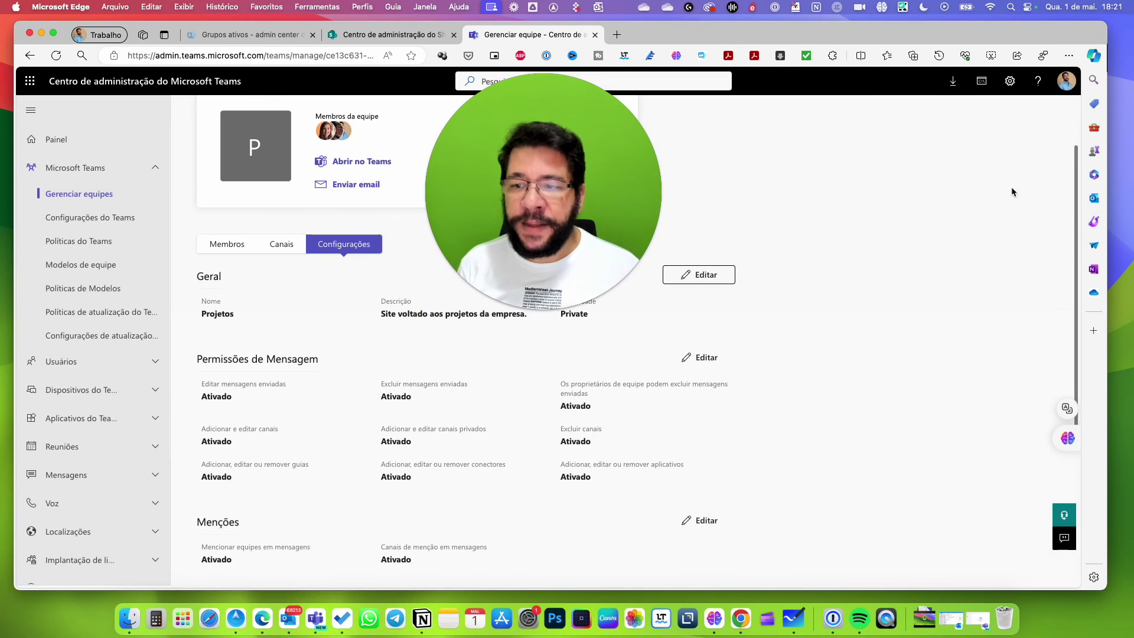
Scroll through the Configurações summary covering Menções, Permissões de convidado and Configurações divertidas.
scroll(1055, 204, "down", 2)
scroll(1054, 205, "down", 5)
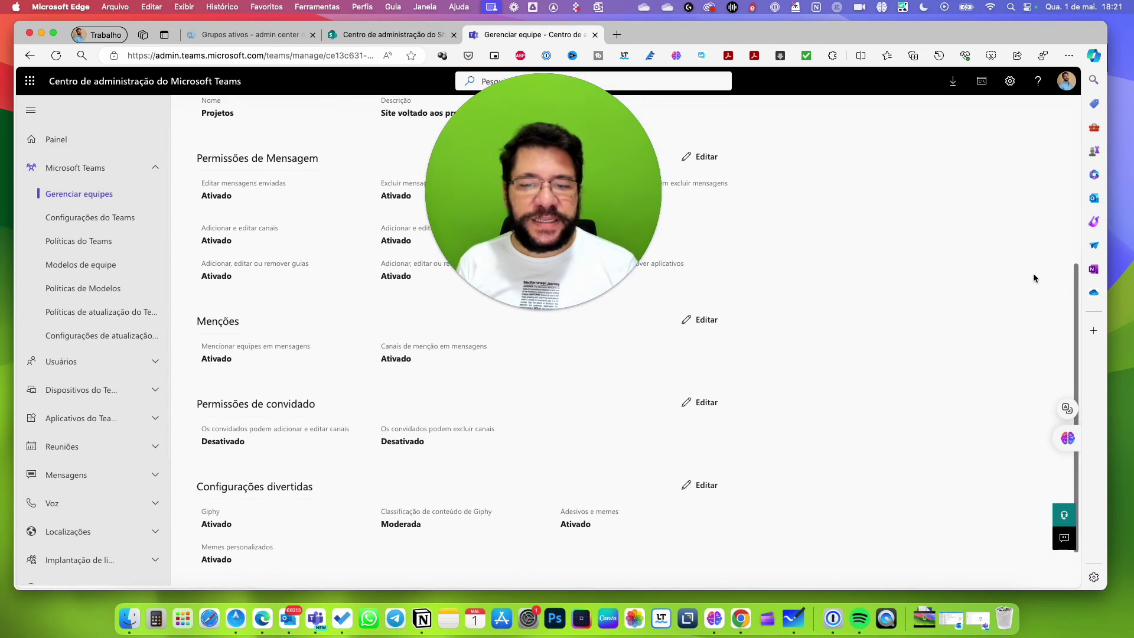
scroll(1032, 299, "up", 1)
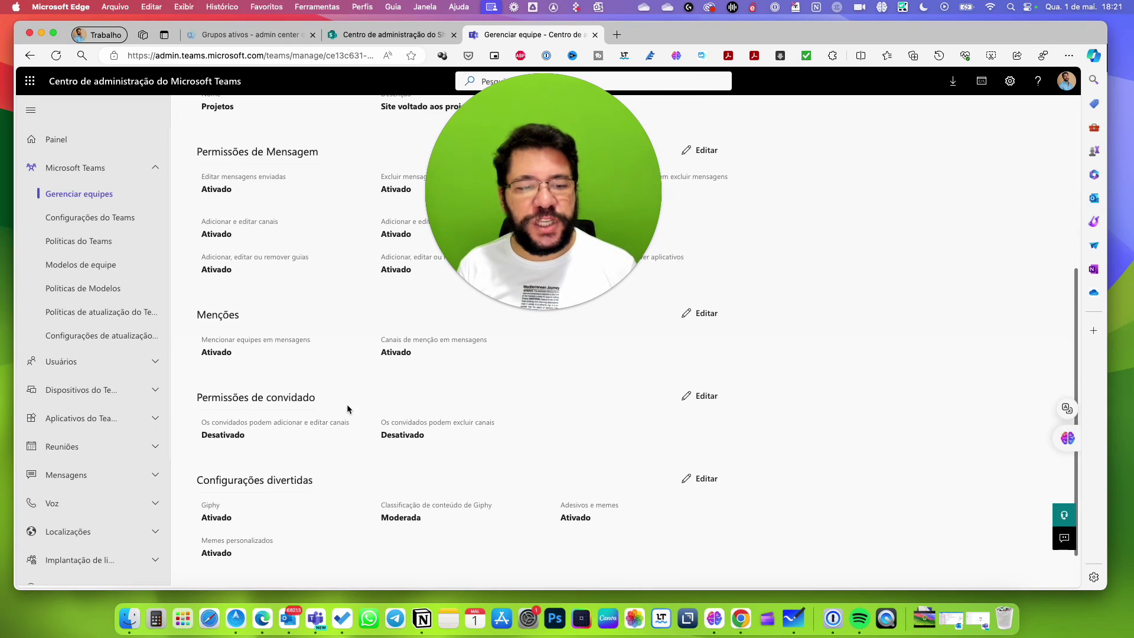
scroll(408, 390, "up", 8)
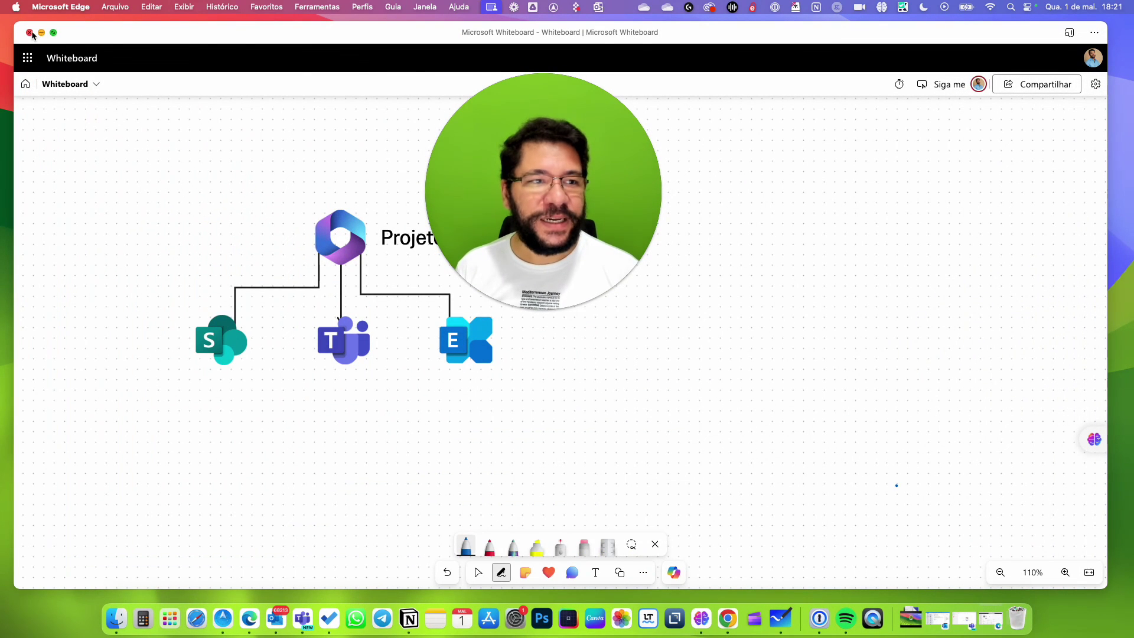
Close the Microsoft Whiteboard window with Cmd+W, leaving the empty desktop.
key("super+w")
left_click_drag(568, 114, 619, 216)
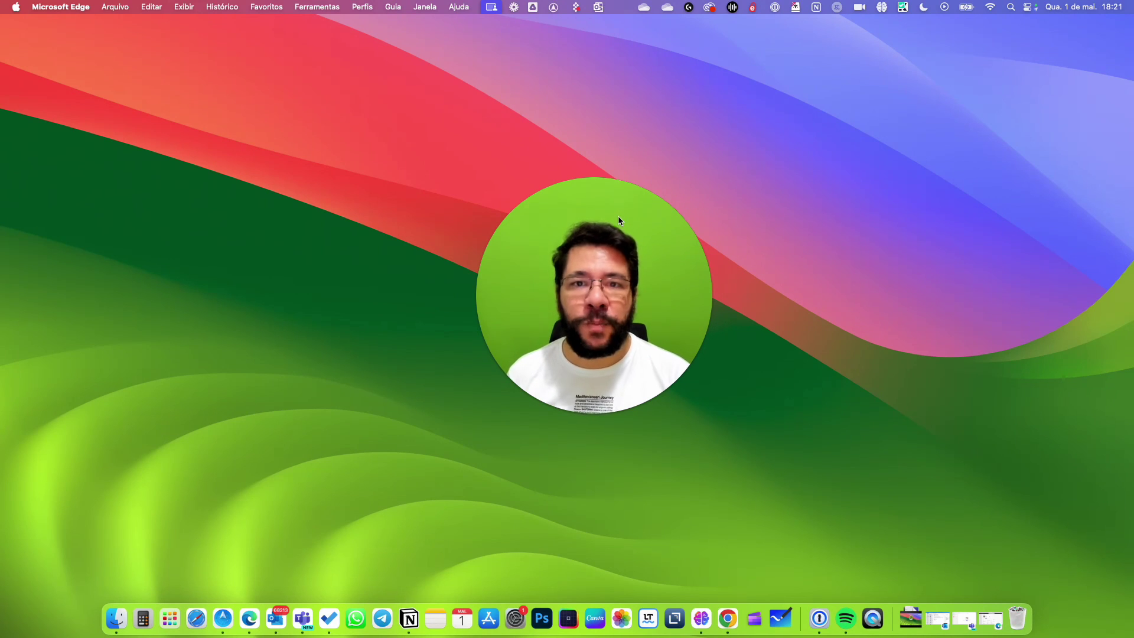
left_click_drag(665, 245, 643, 235)
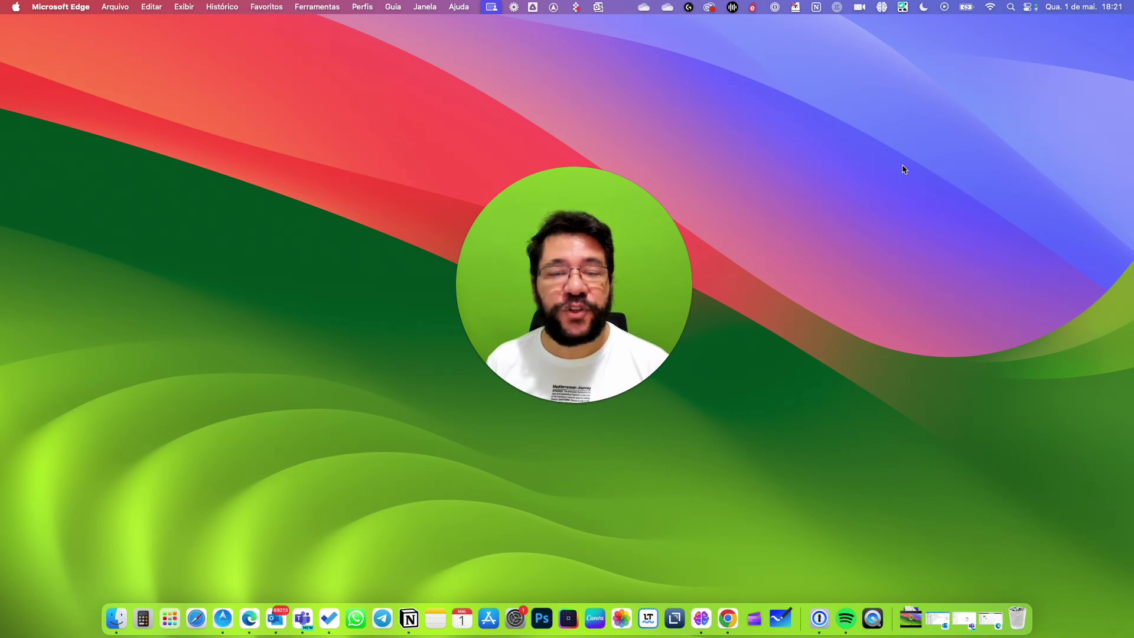